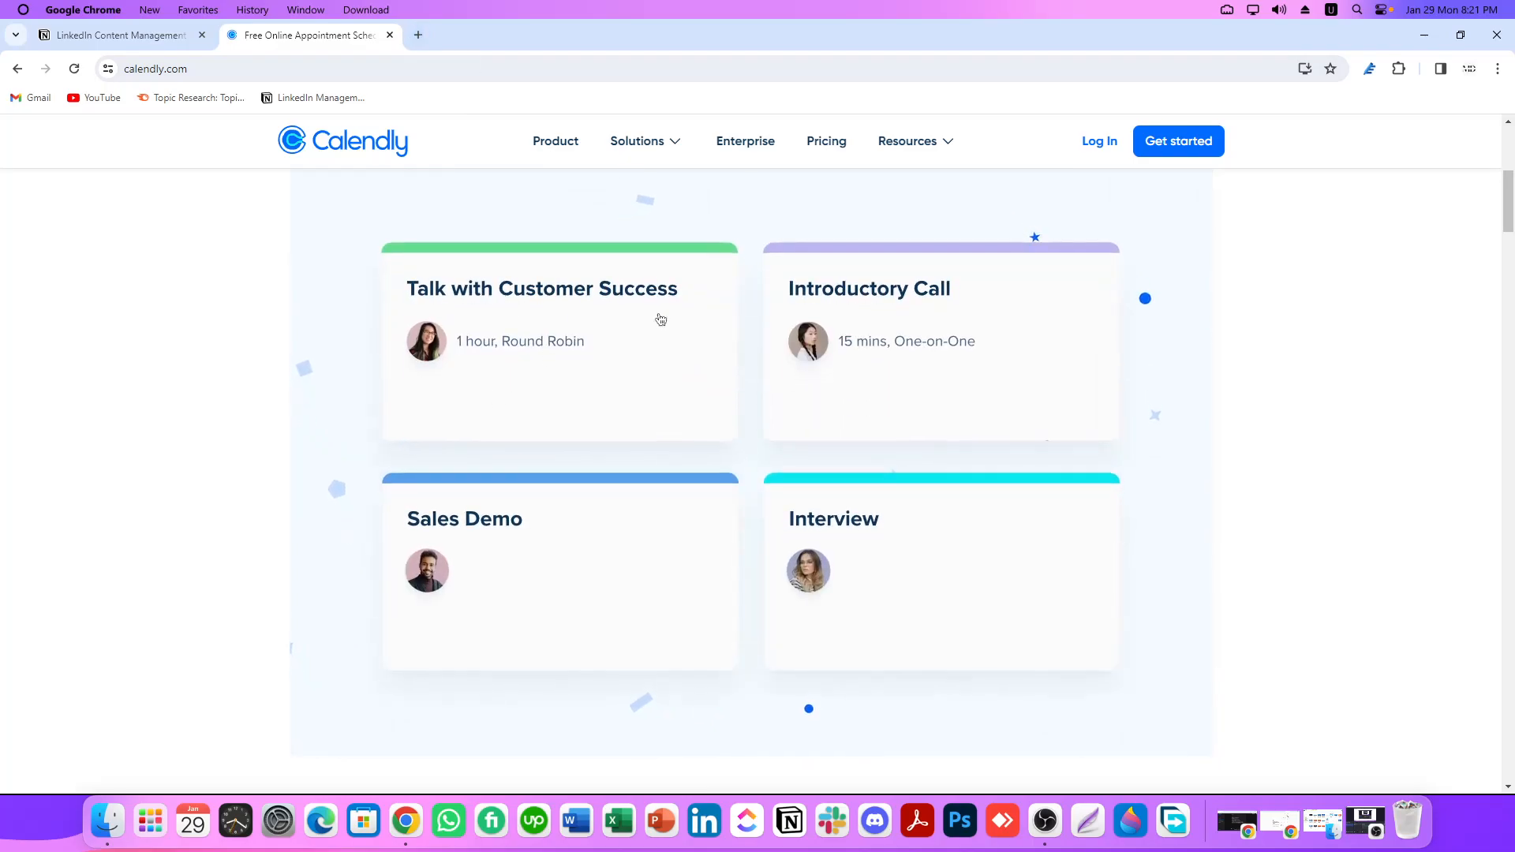
# - Search Google for calendly in a new tab, close it and return to the open Calendly homepage
pyautogui.click(416, 33)
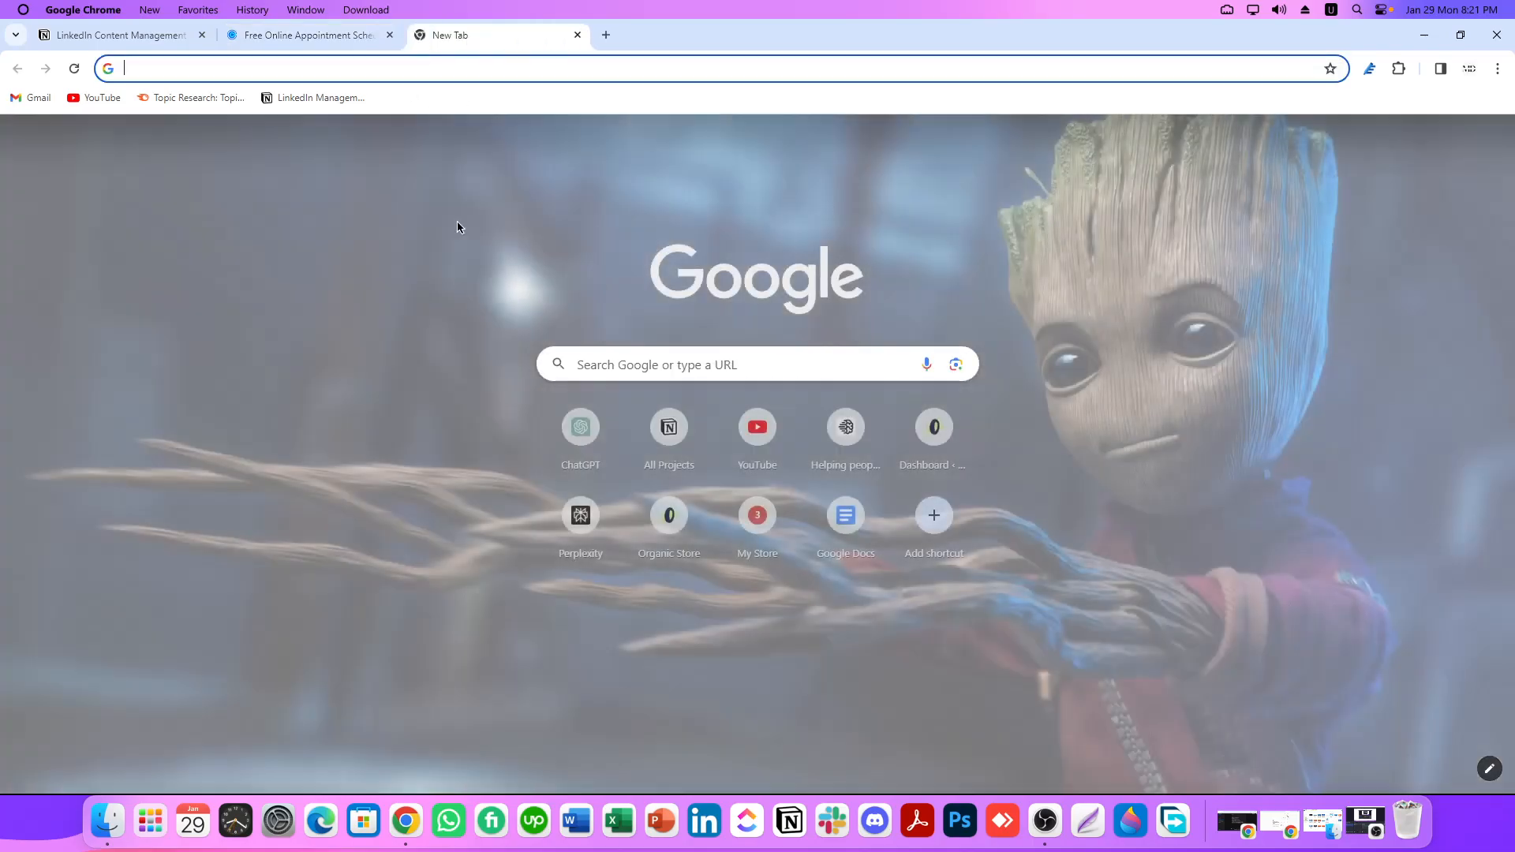
pyautogui.write('cale')
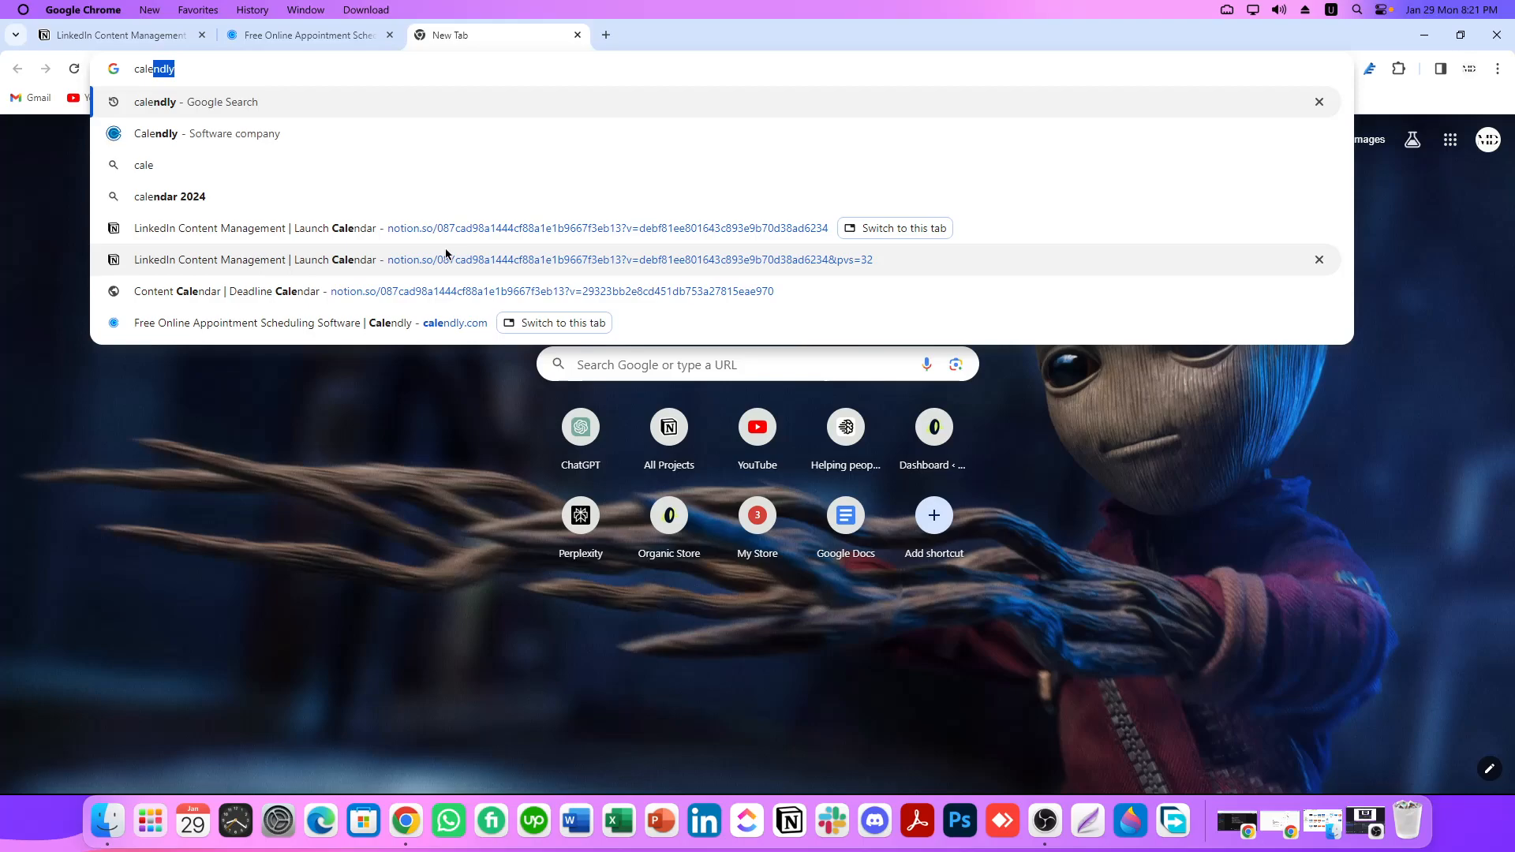
pyautogui.write('ndly')
pyautogui.press('Return')
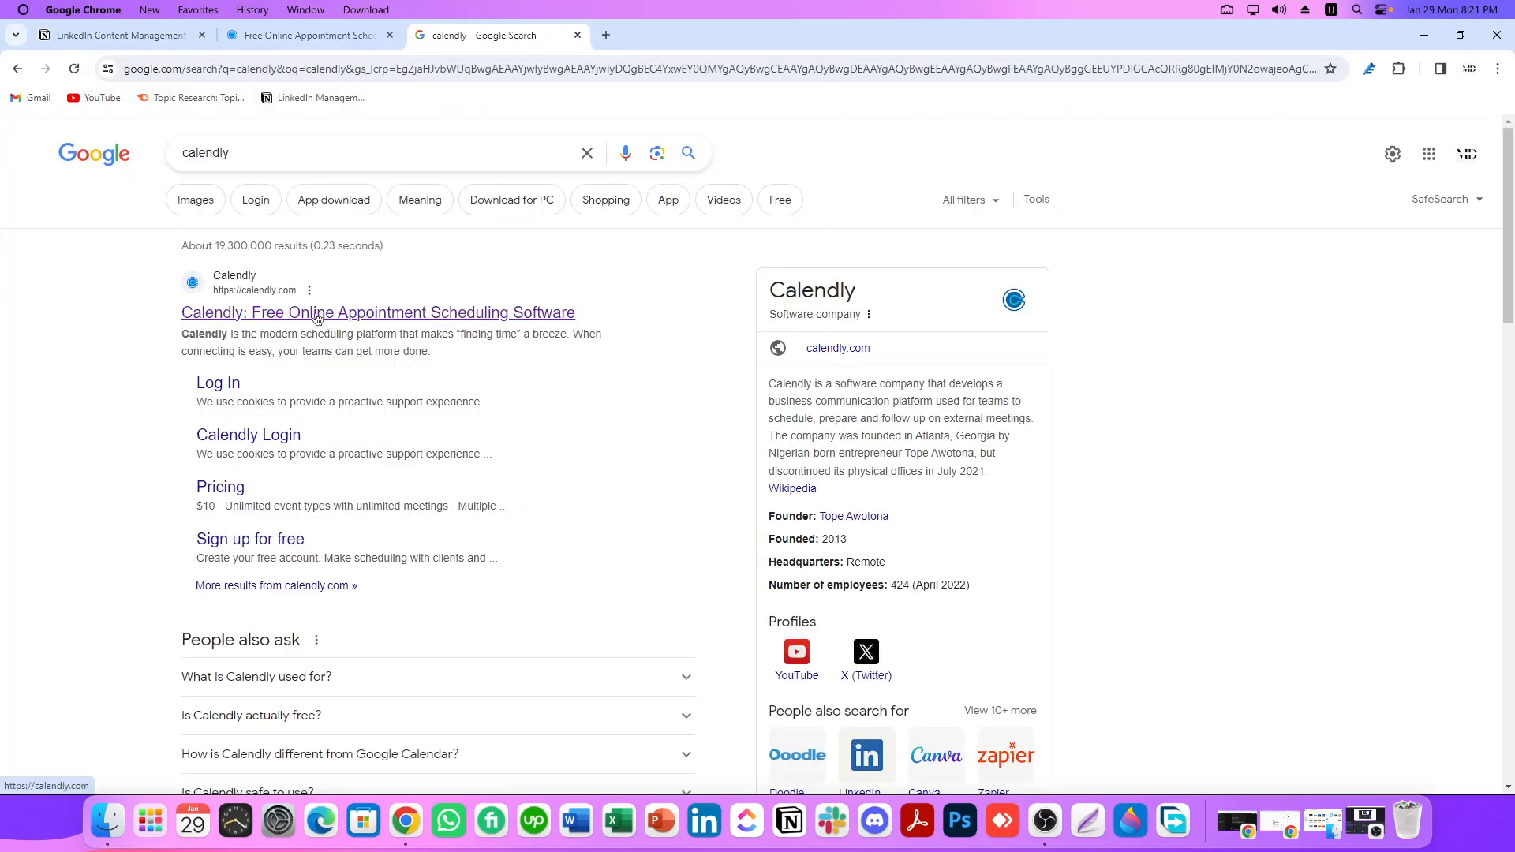
pyautogui.click(307, 34)
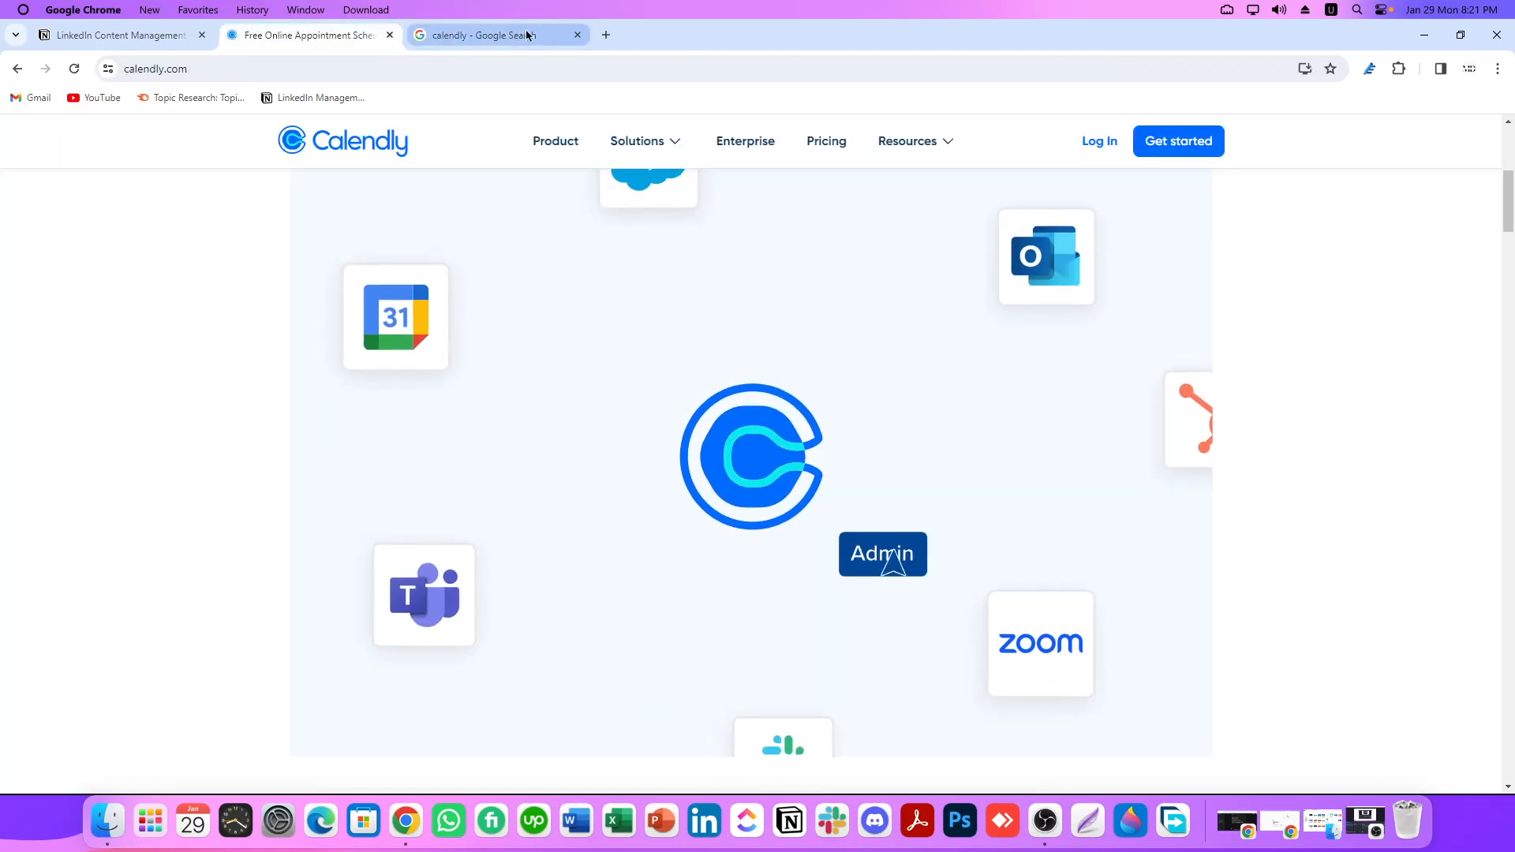
pyautogui.click(576, 35)
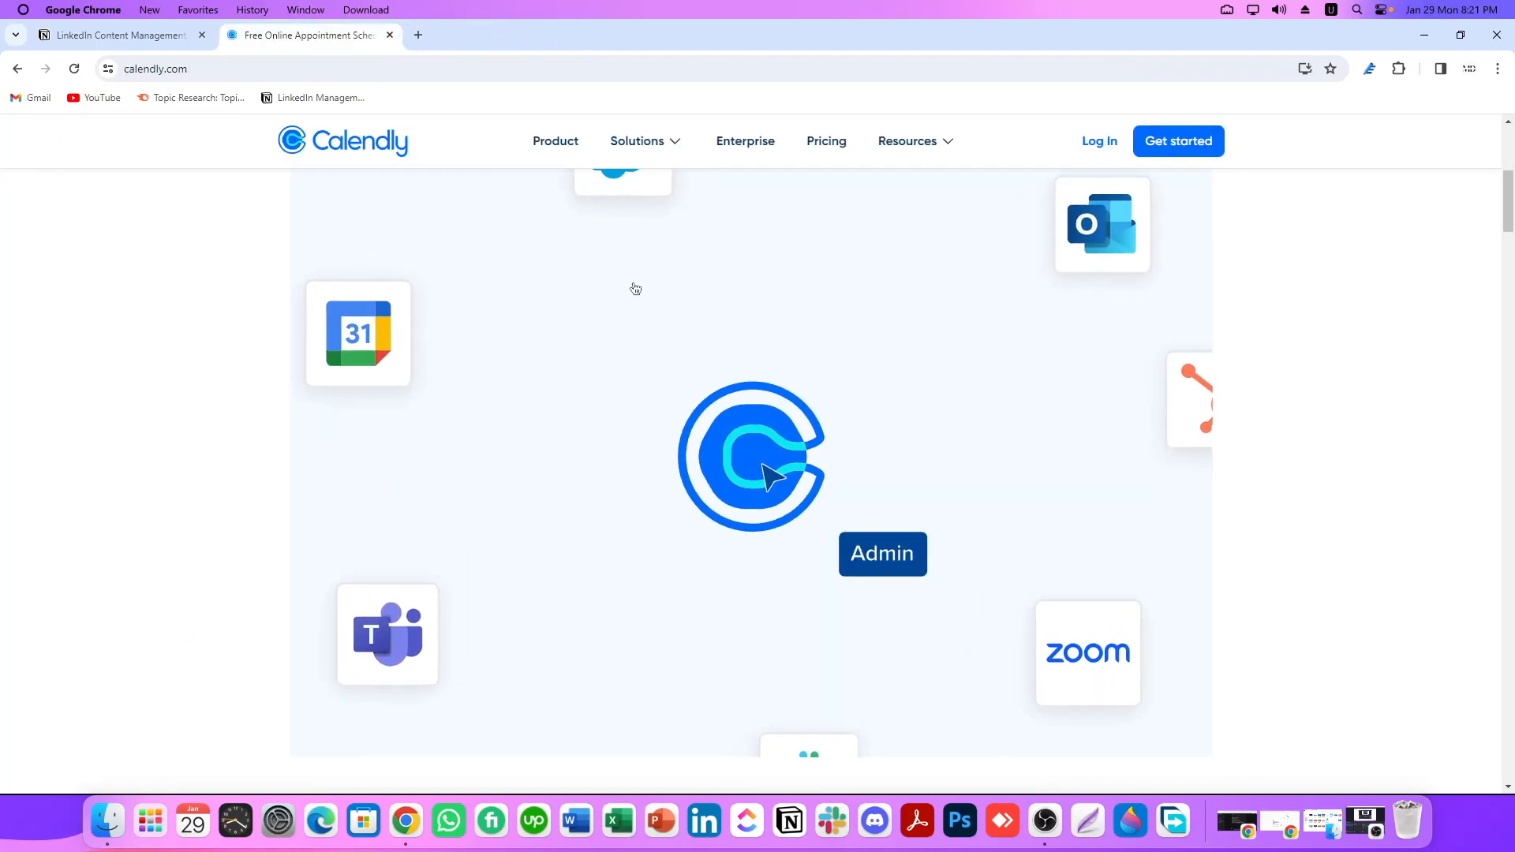
# - Sign up for a free Calendly account with the existing Google account and allow Calendly access to Google Calendar
pyautogui.scroll(6, 698, 344)
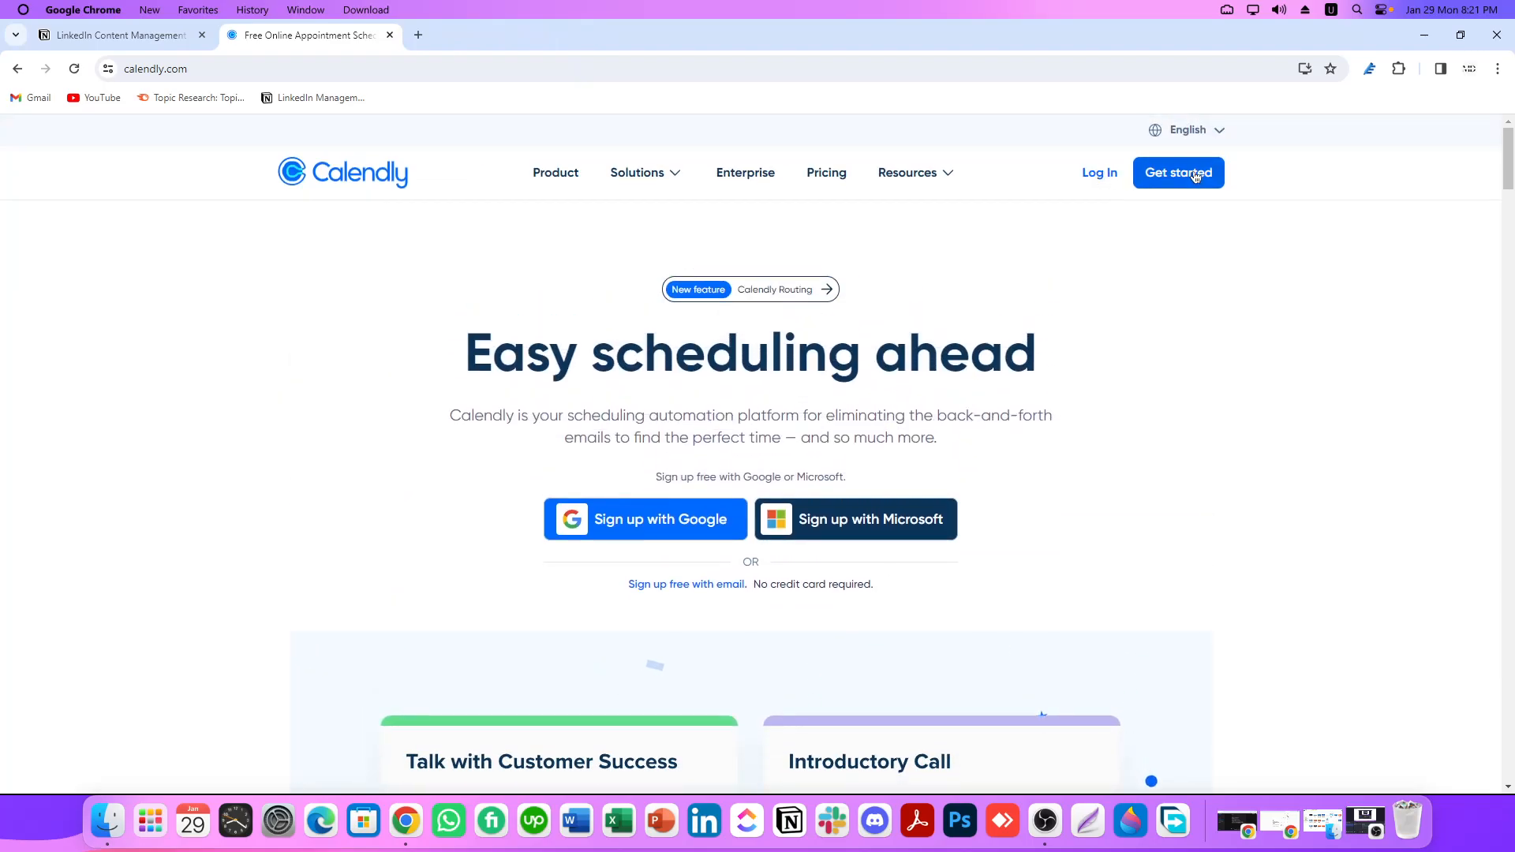
pyautogui.click(1184, 175)
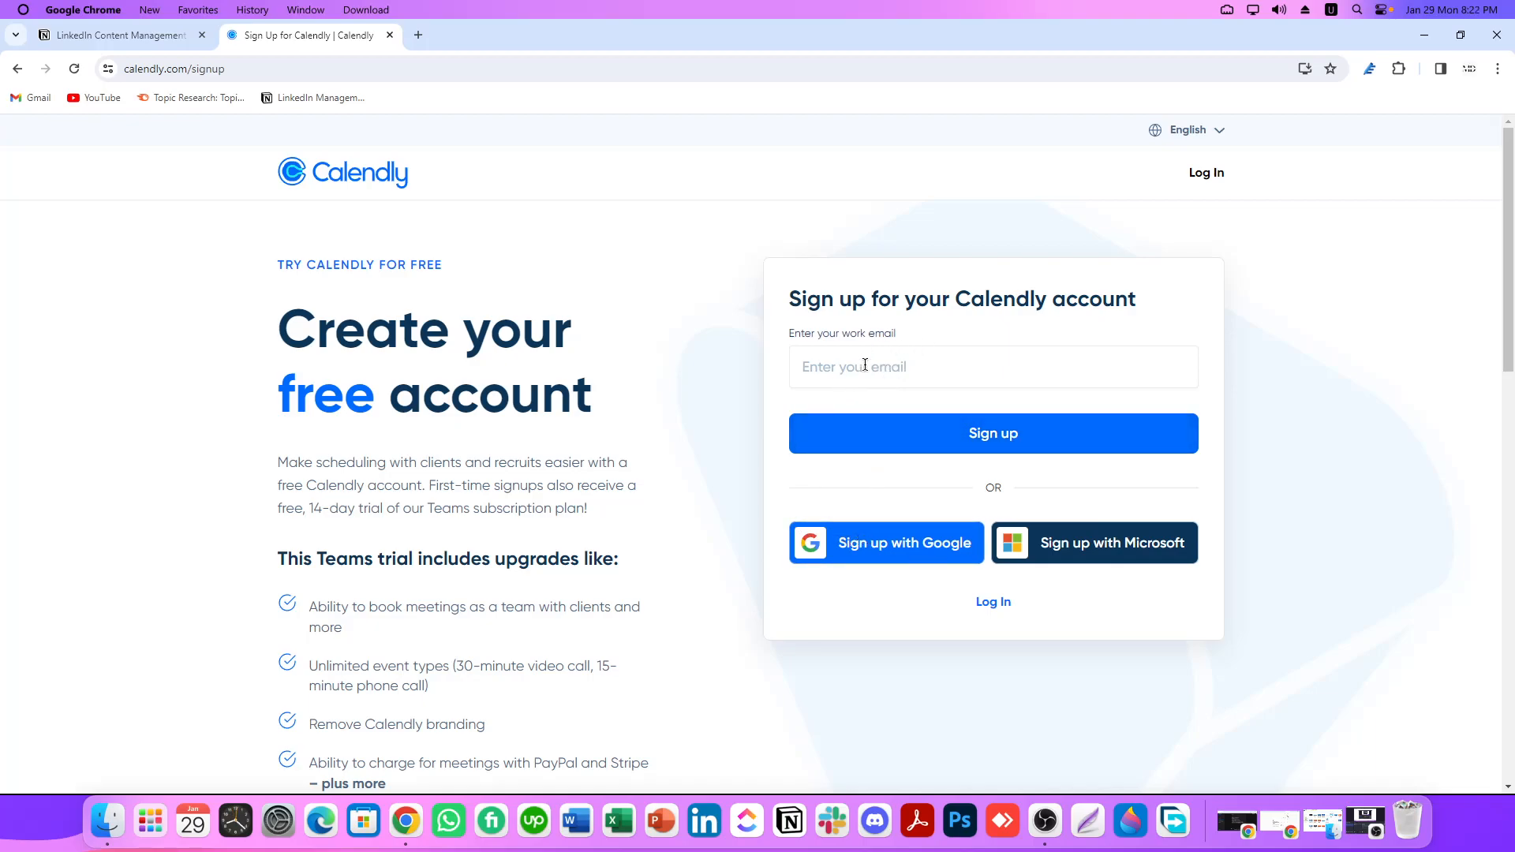
pyautogui.click(897, 543)
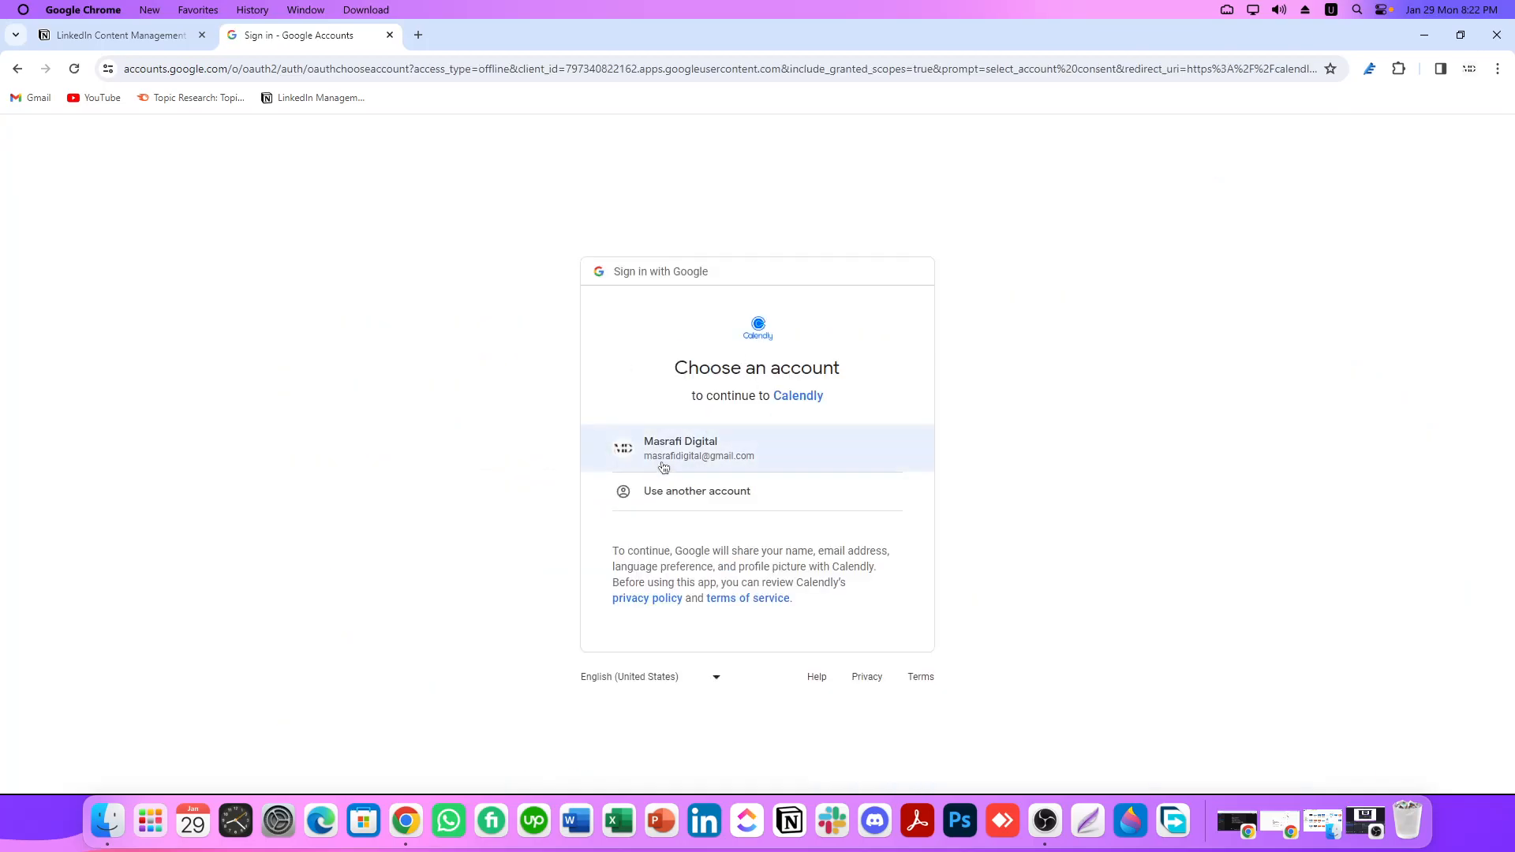
pyautogui.click(697, 455)
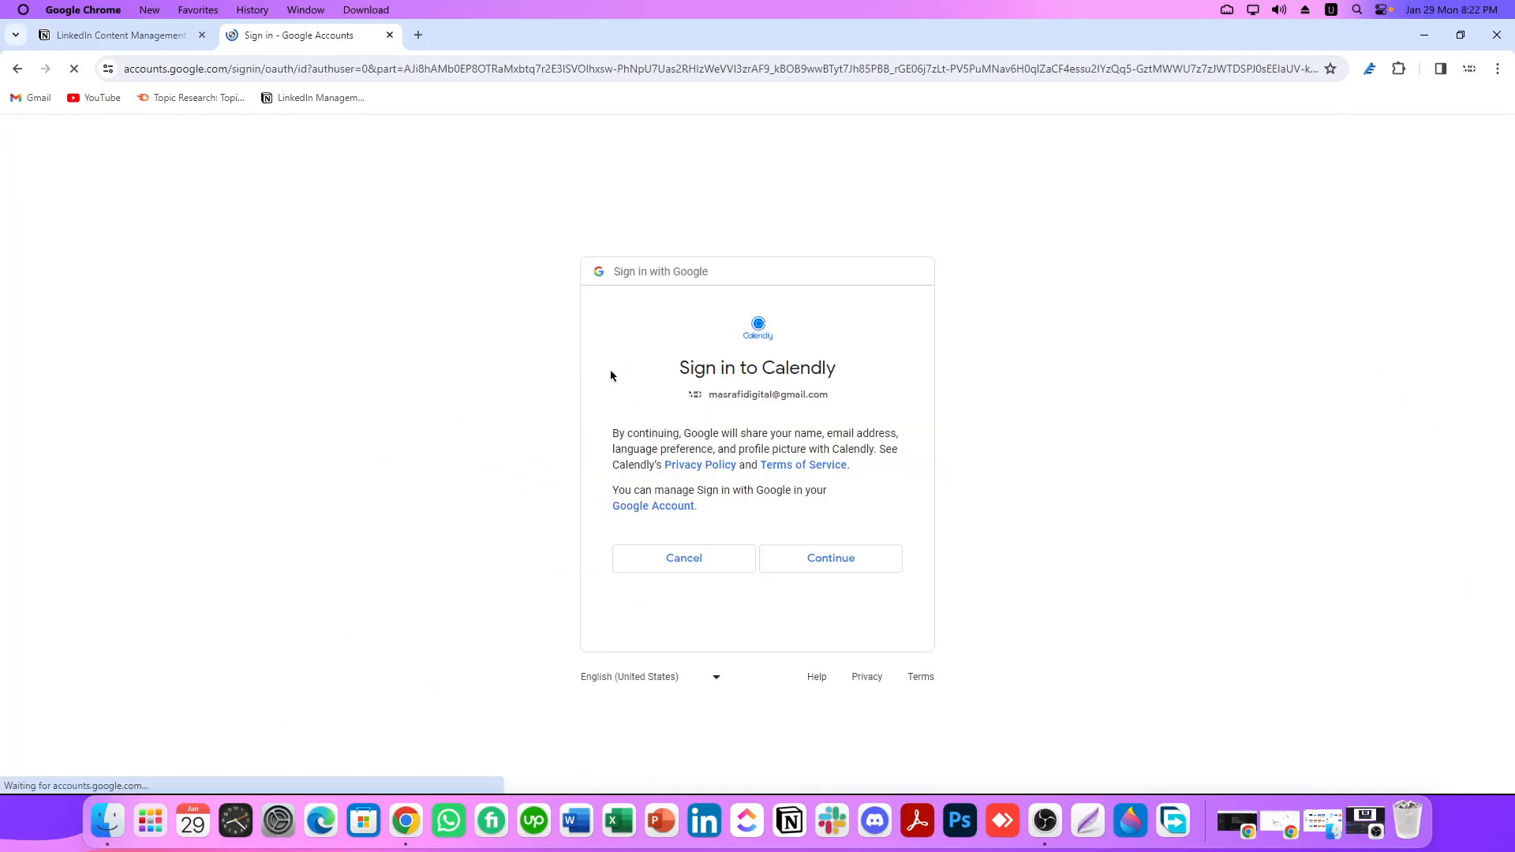
pyautogui.click(834, 558)
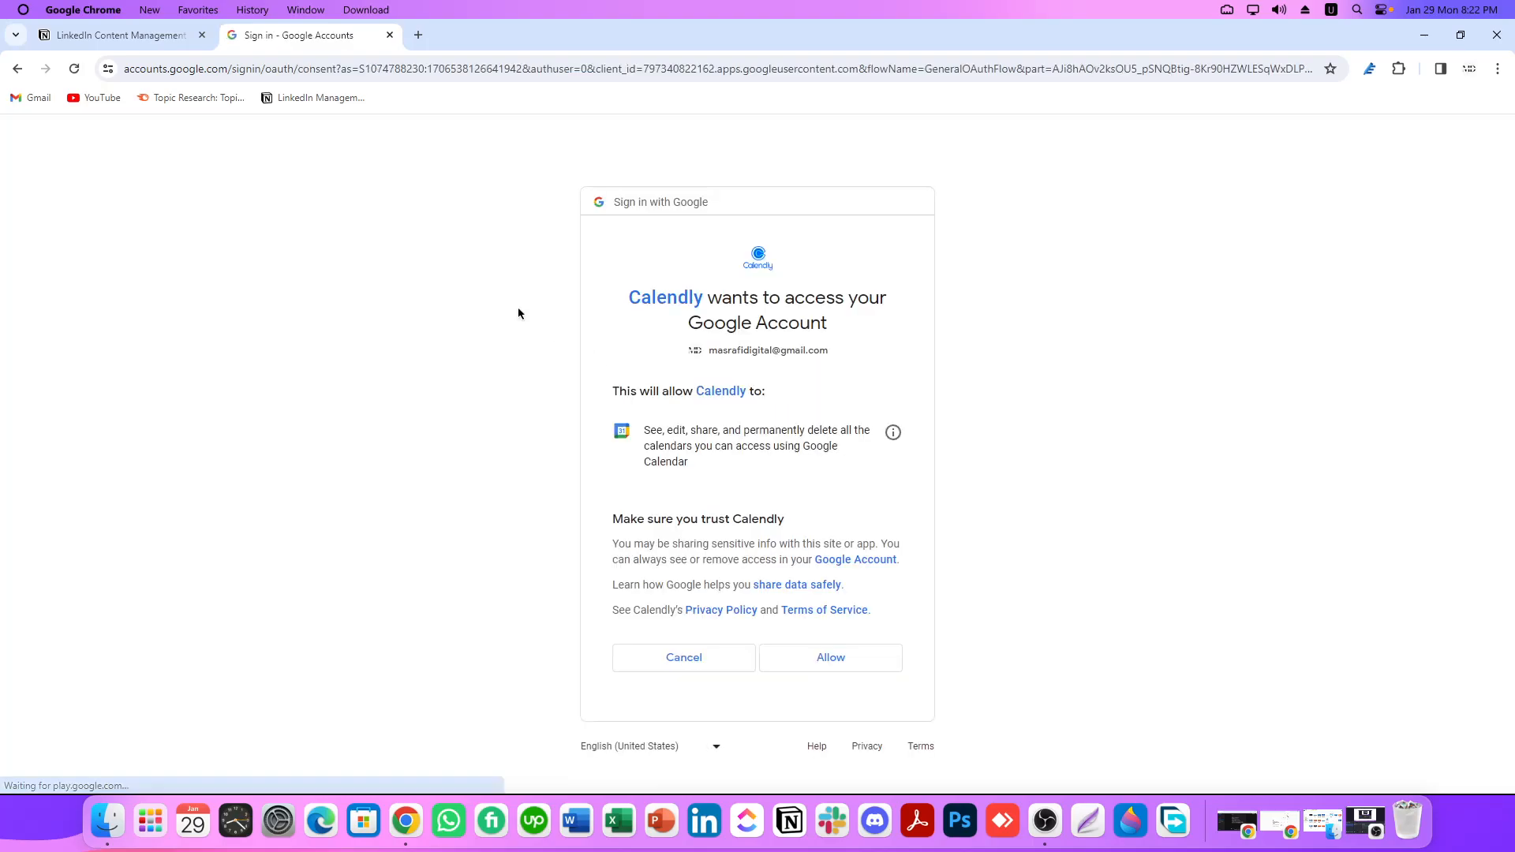
pyautogui.click(830, 659)
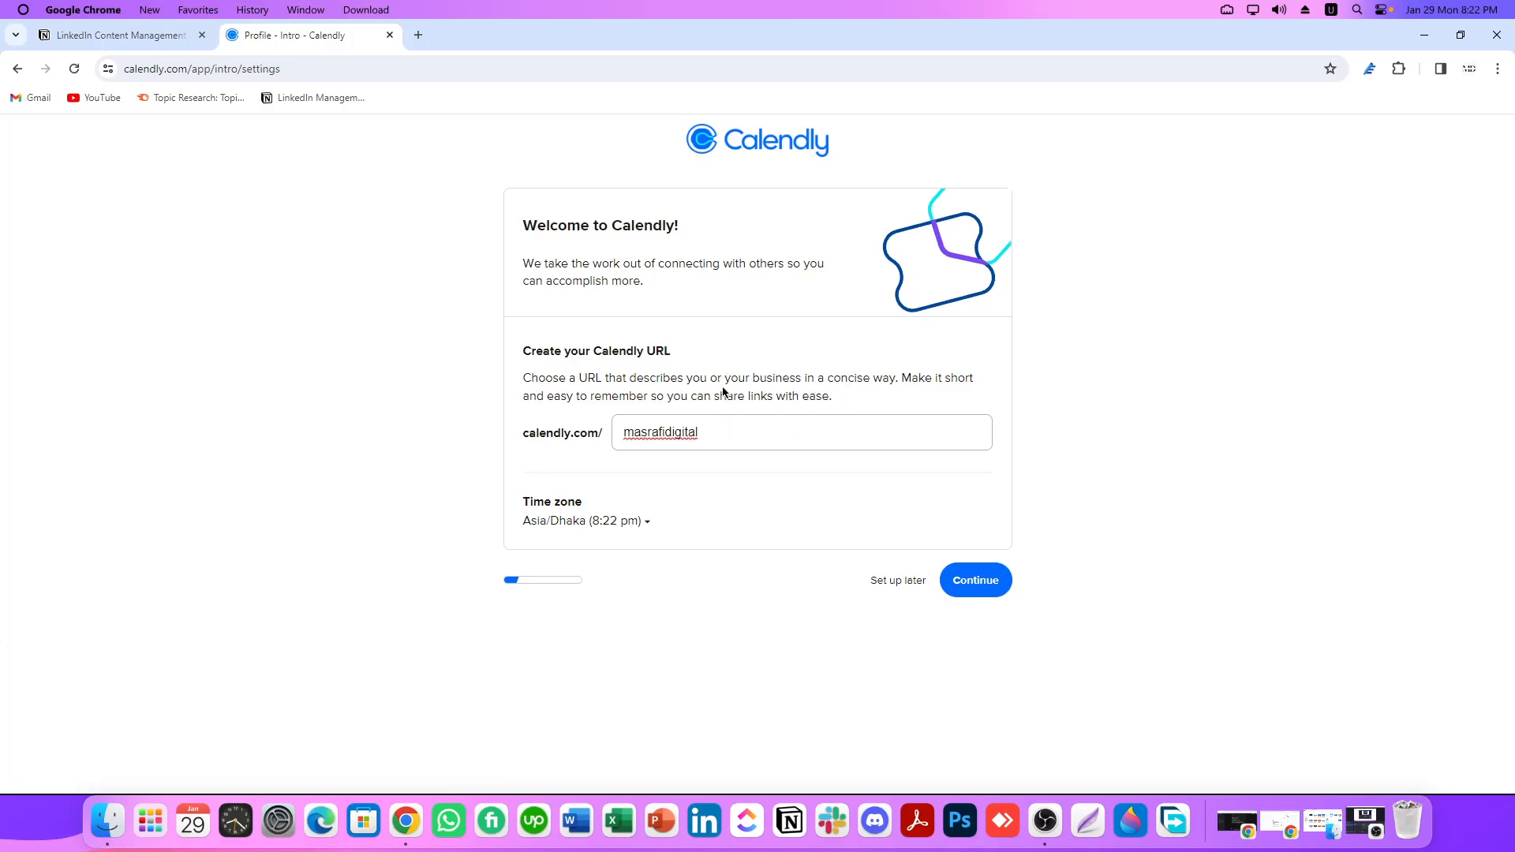
# - Accept the suggested Calendly URL and the Asia/Dhaka time zone, and continue the account setup
pyautogui.moveTo(533, 353); pyautogui.dragTo(702, 357)
pyautogui.click(702, 356)
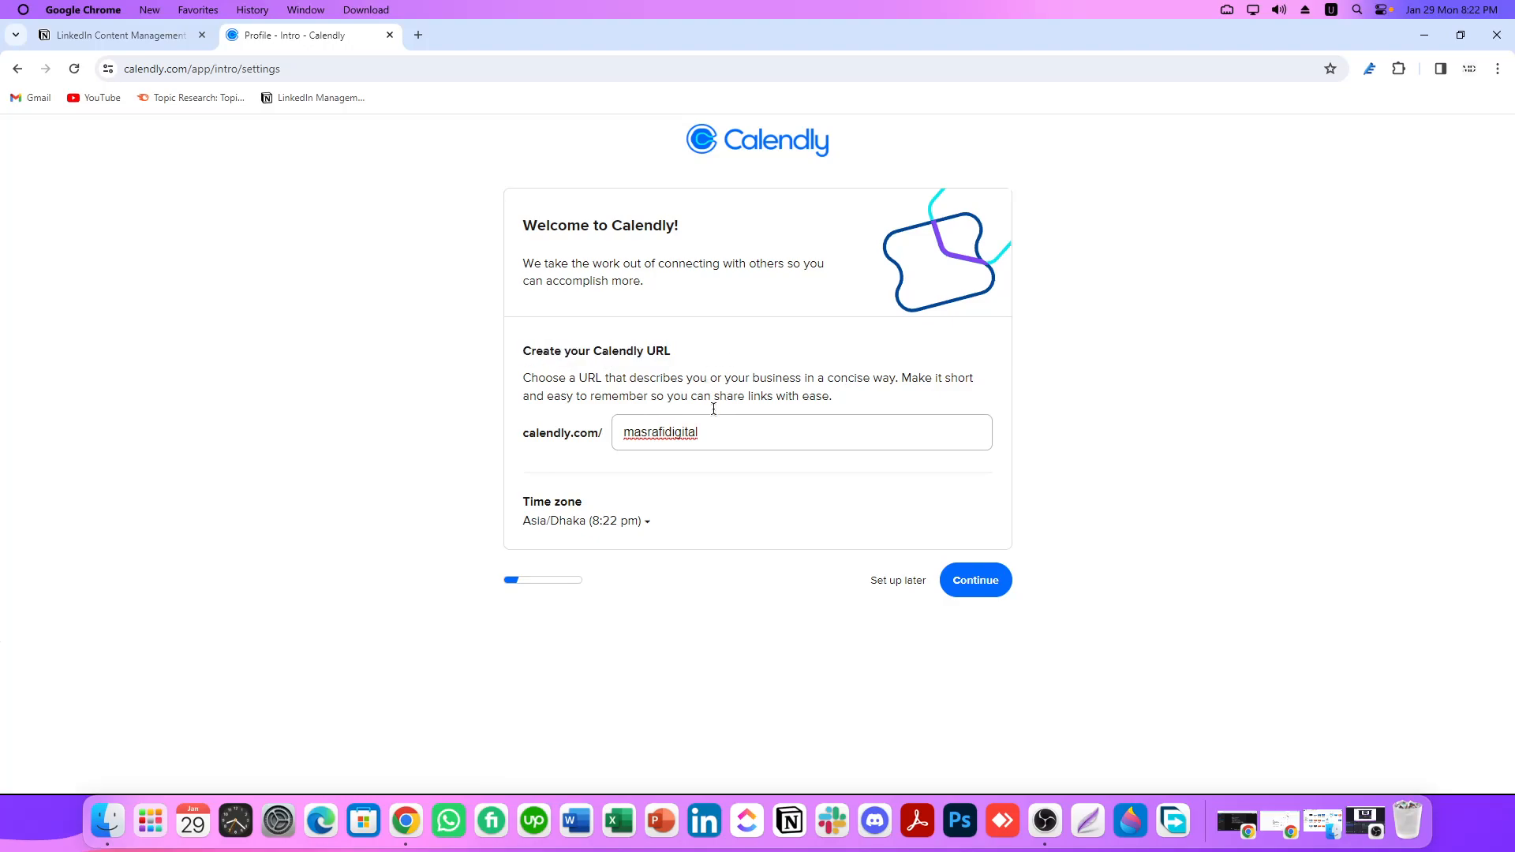
pyautogui.doubleClick(753, 432)
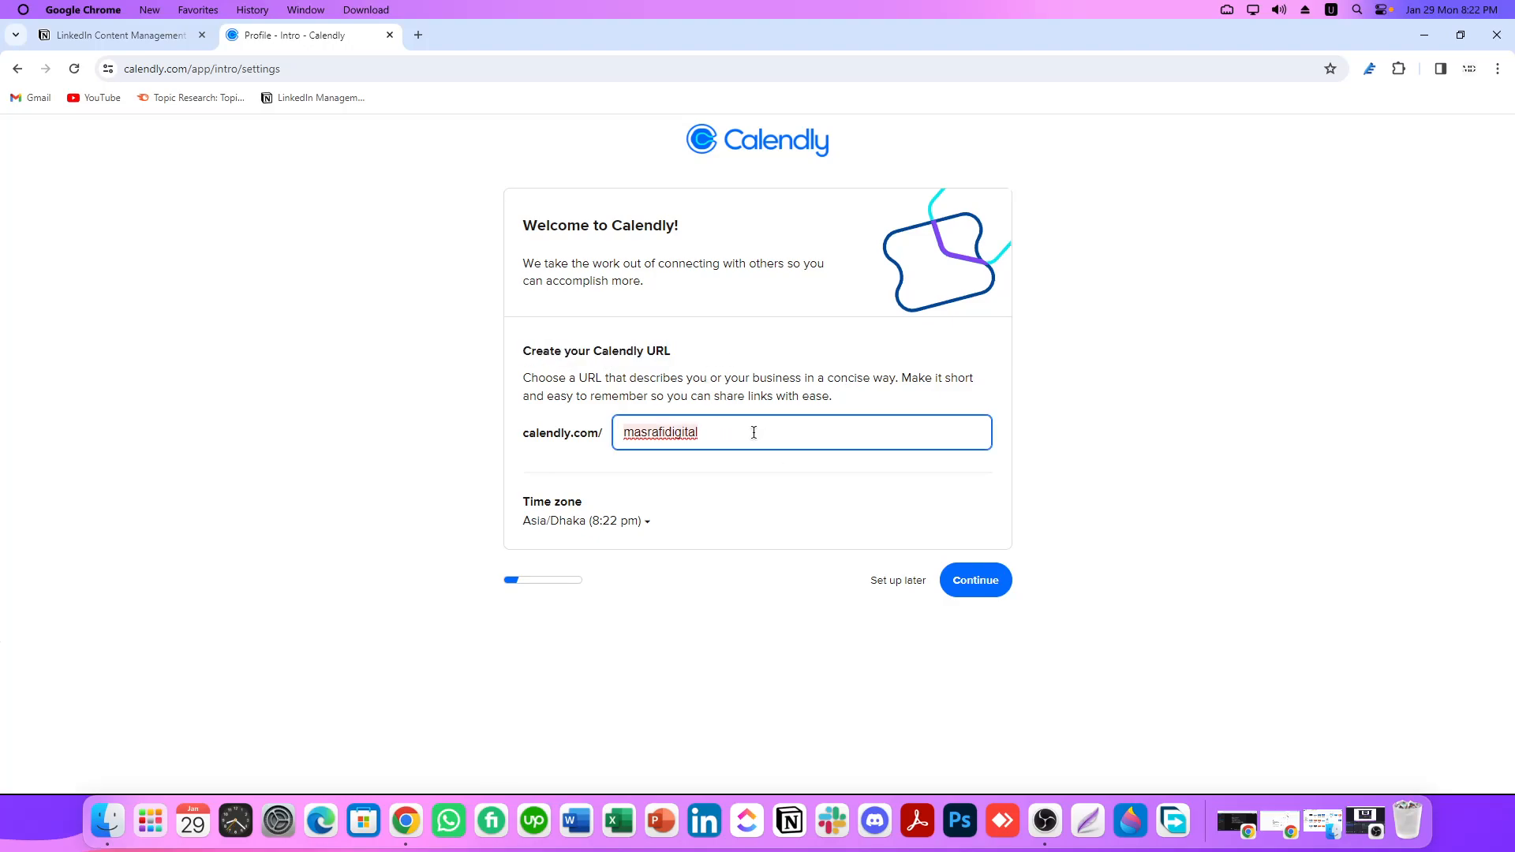
pyautogui.click(735, 432)
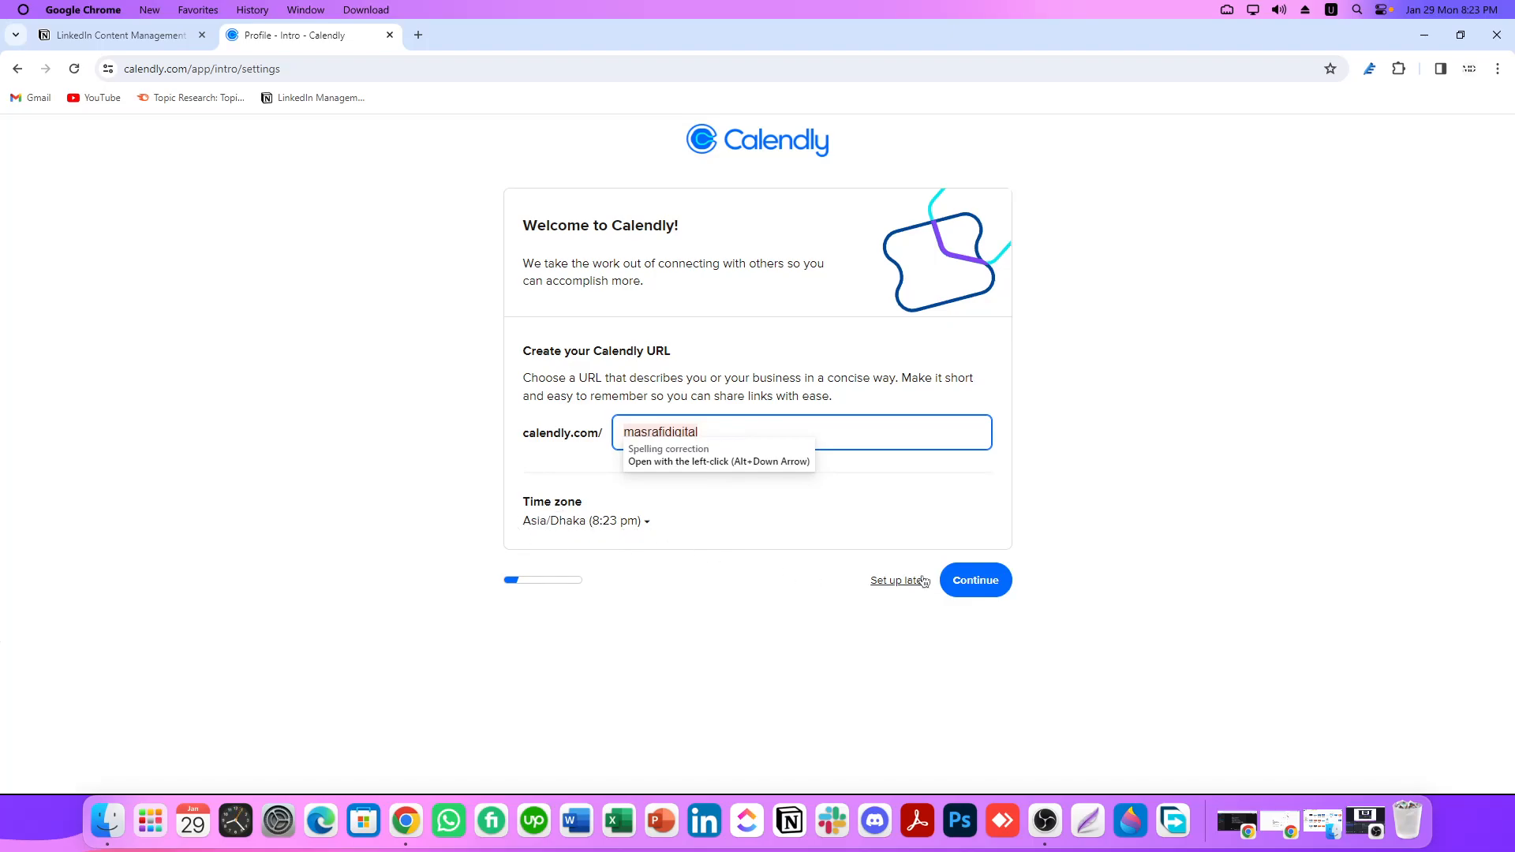
pyautogui.click(962, 584)
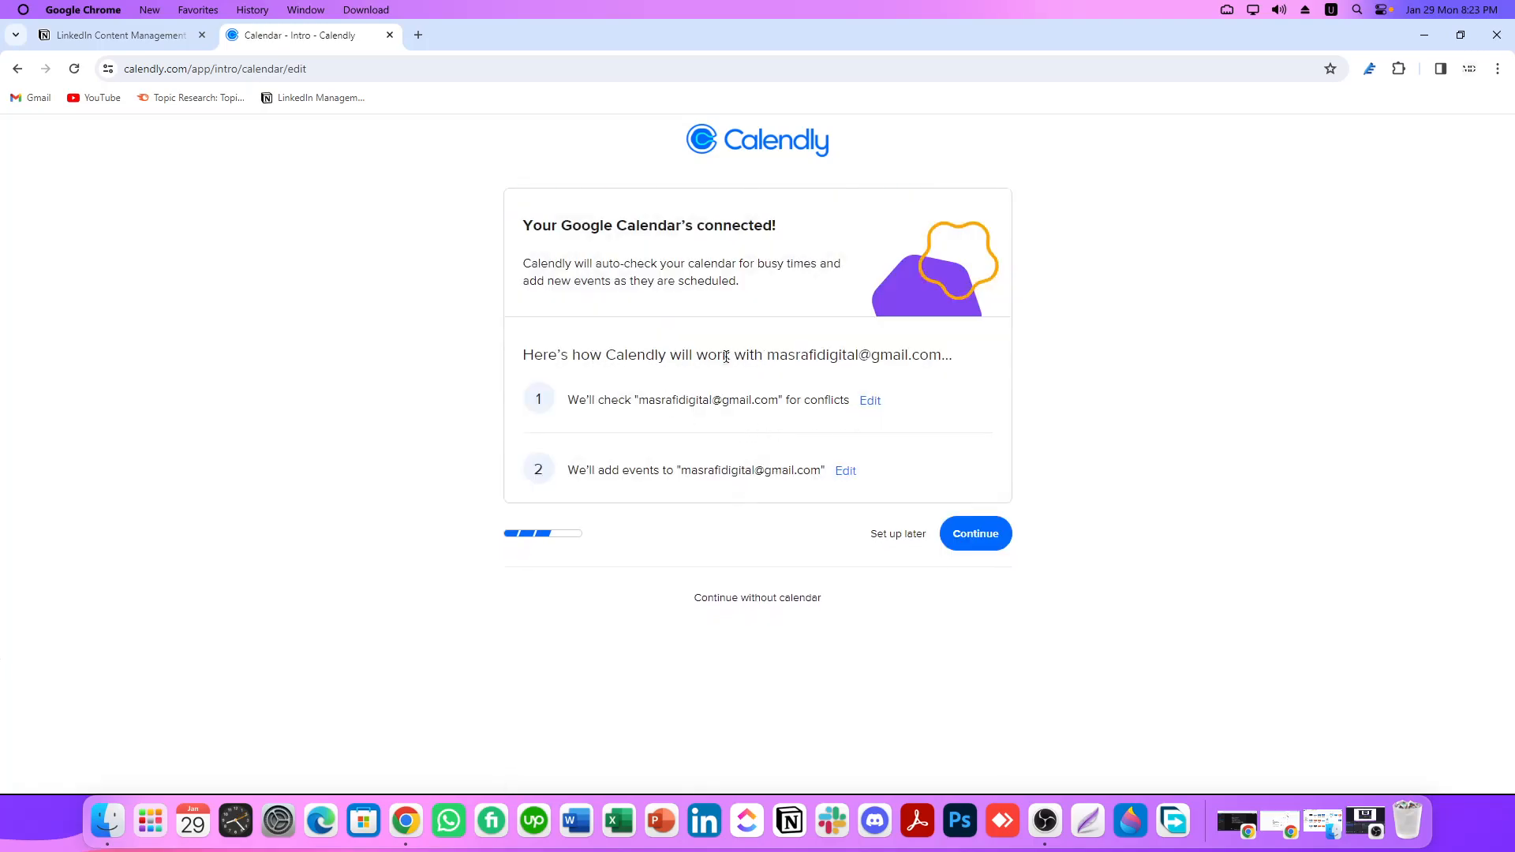
# - Accept the connected Google Calendar for conflict checks and for adding new events, and continue
pyautogui.moveTo(706, 357); pyautogui.dragTo(851, 362)
pyautogui.click(859, 362)
pyautogui.click(969, 540)
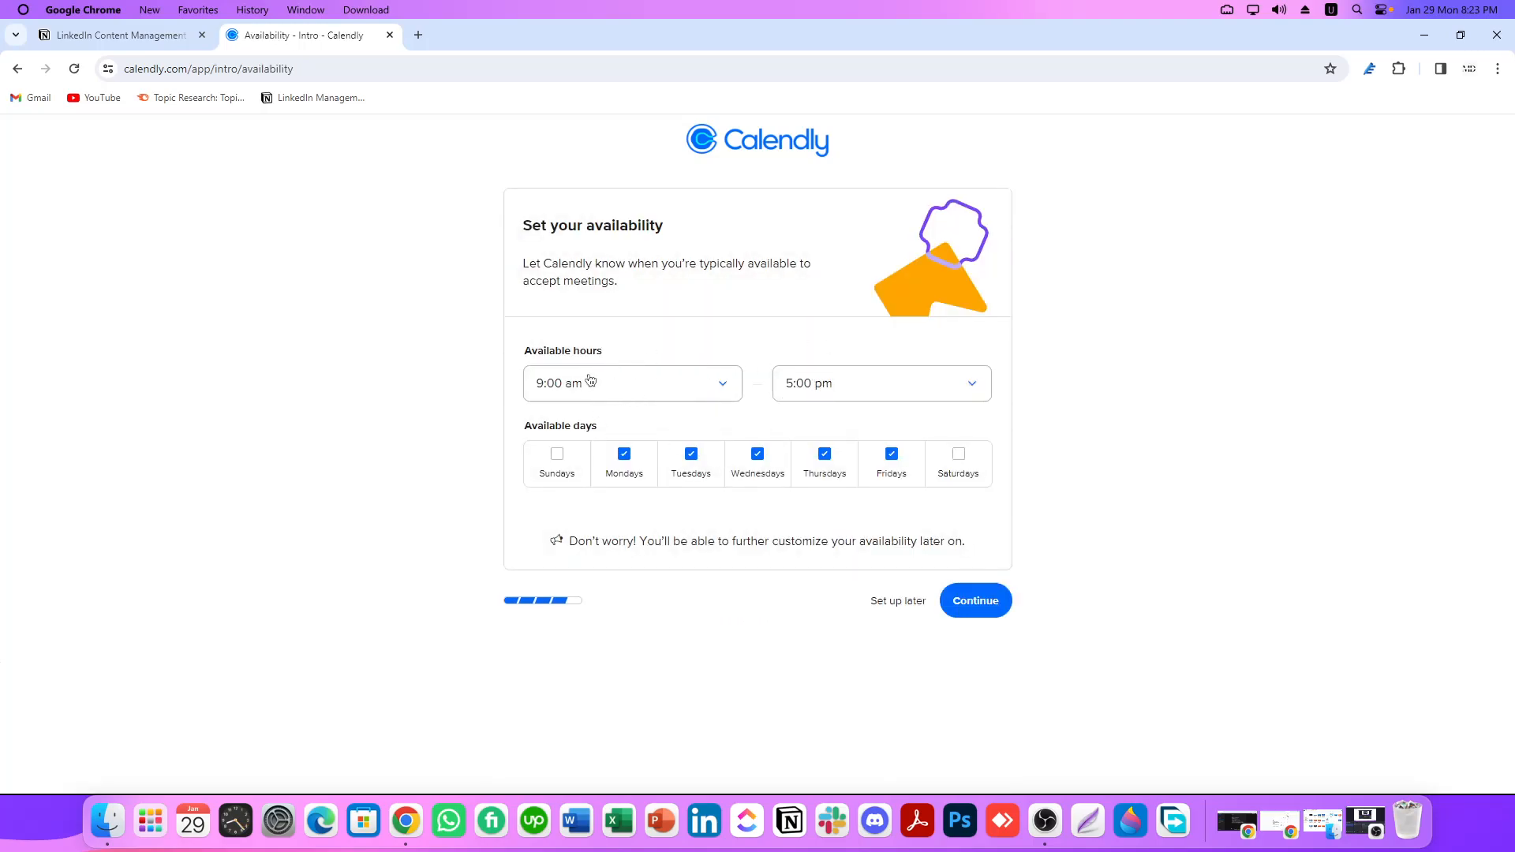
# - Accept available hours of 9:00 am to 5:00 pm on Mondays through Fridays and continue the setup
pyautogui.moveTo(520, 355); pyautogui.dragTo(622, 354)
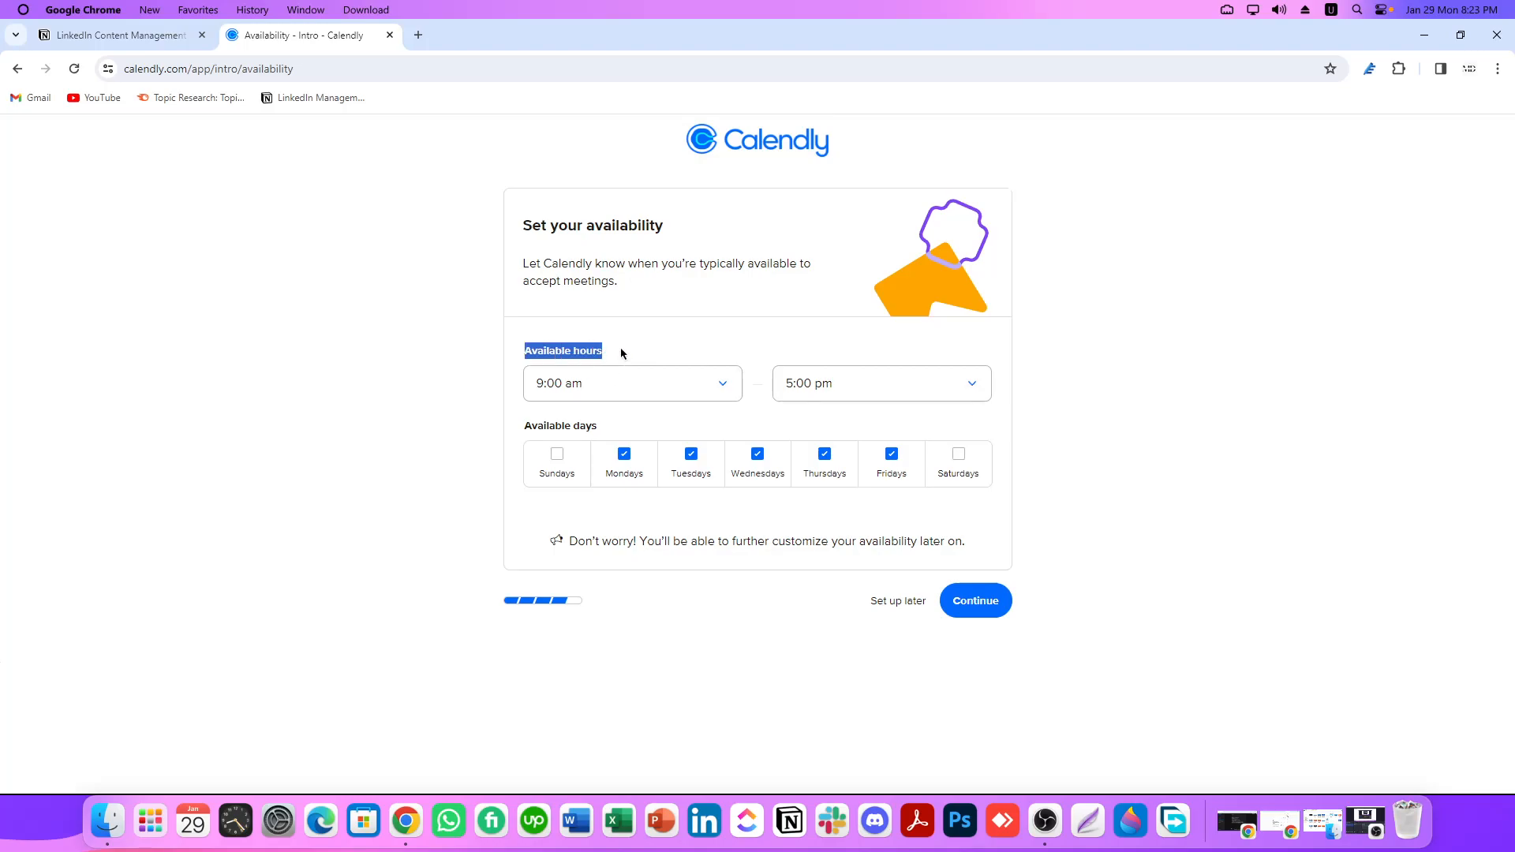
pyautogui.click(622, 347)
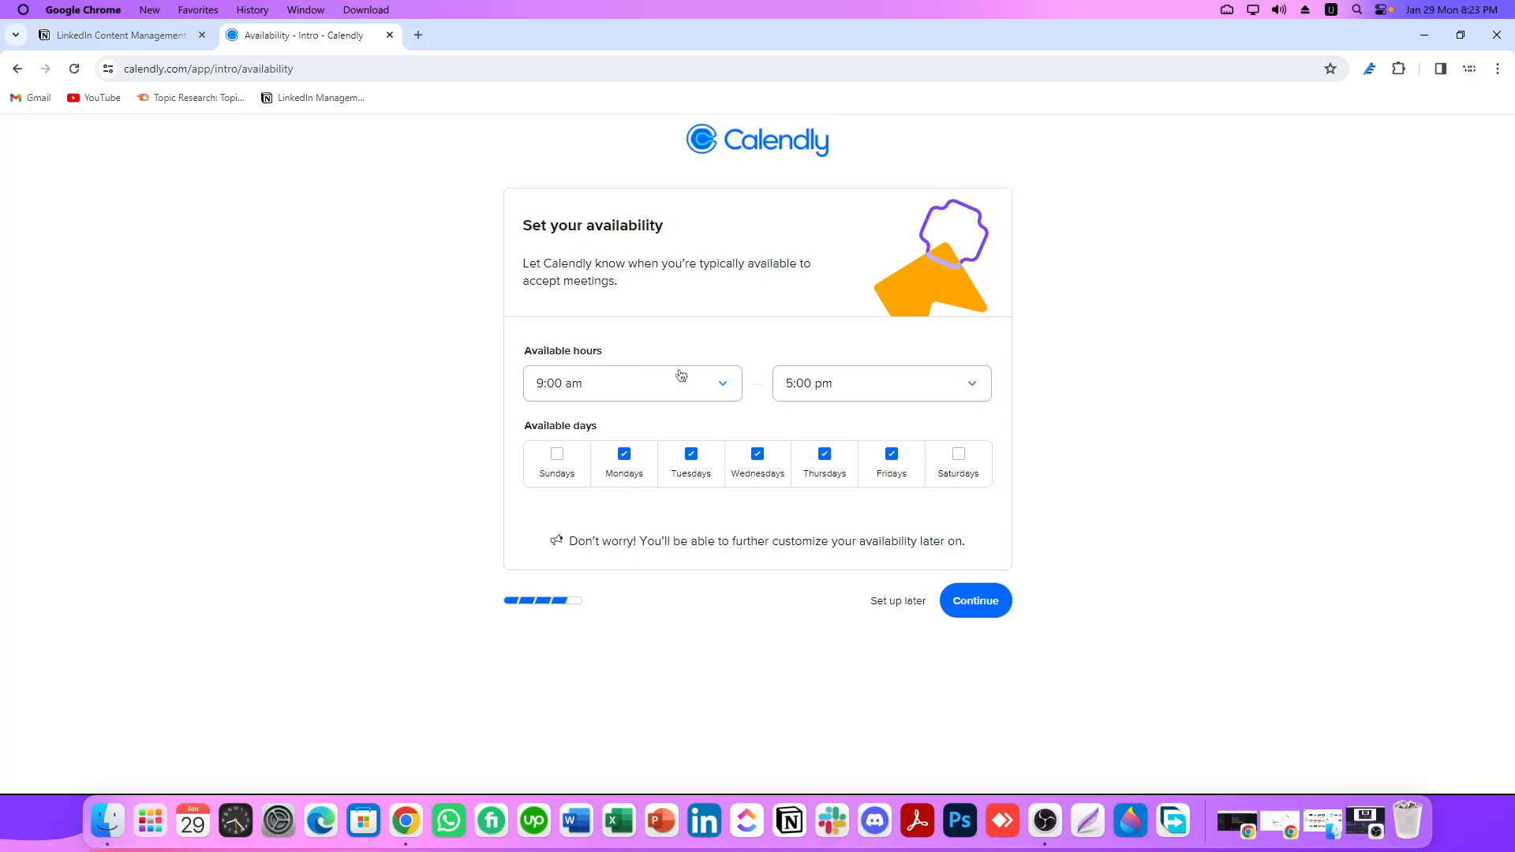
pyautogui.click(661, 390)
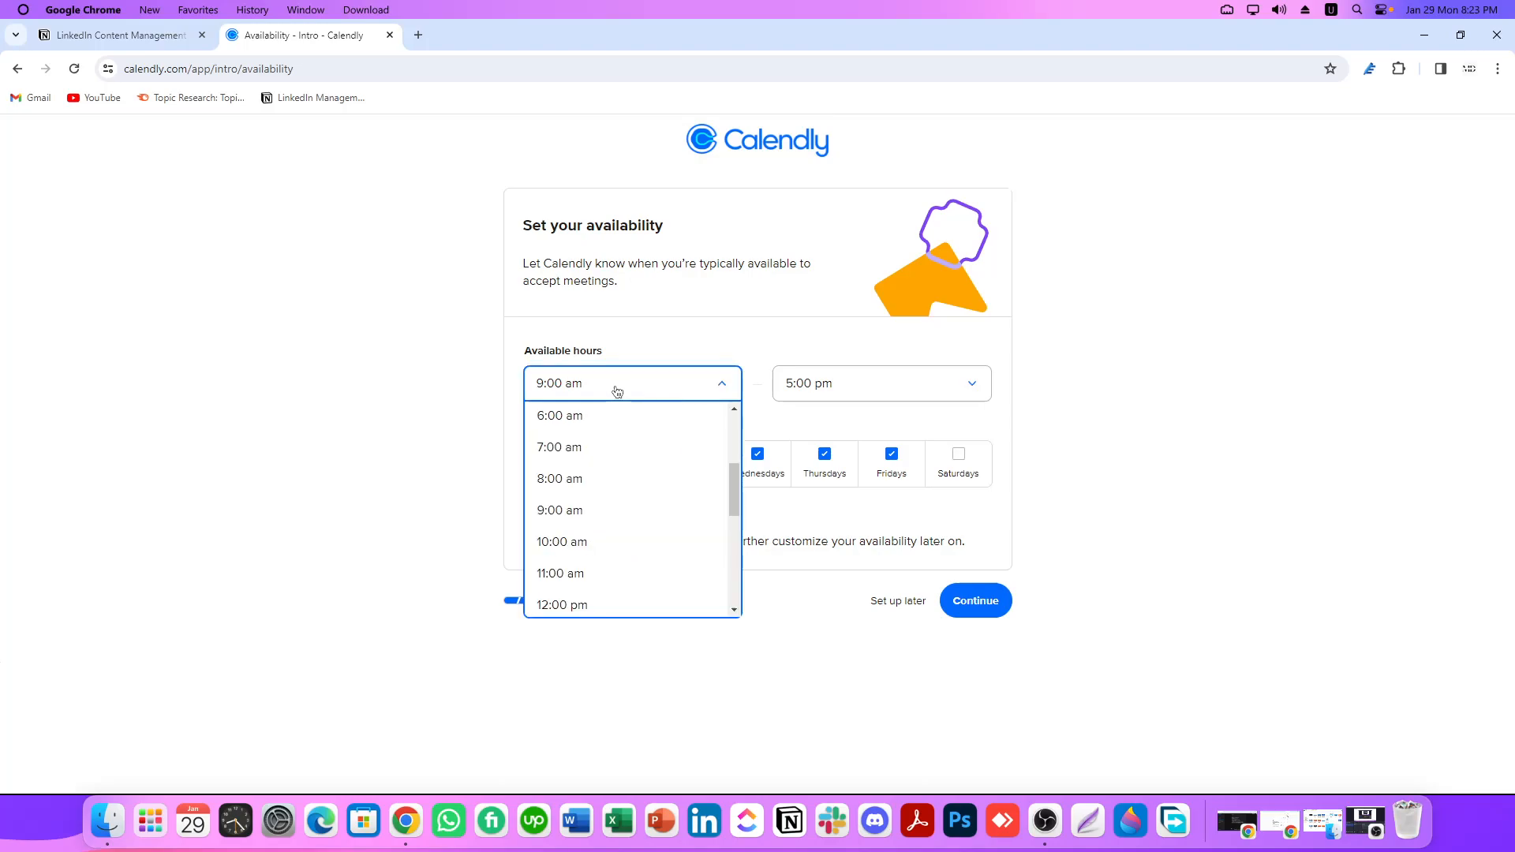
pyautogui.click(644, 340)
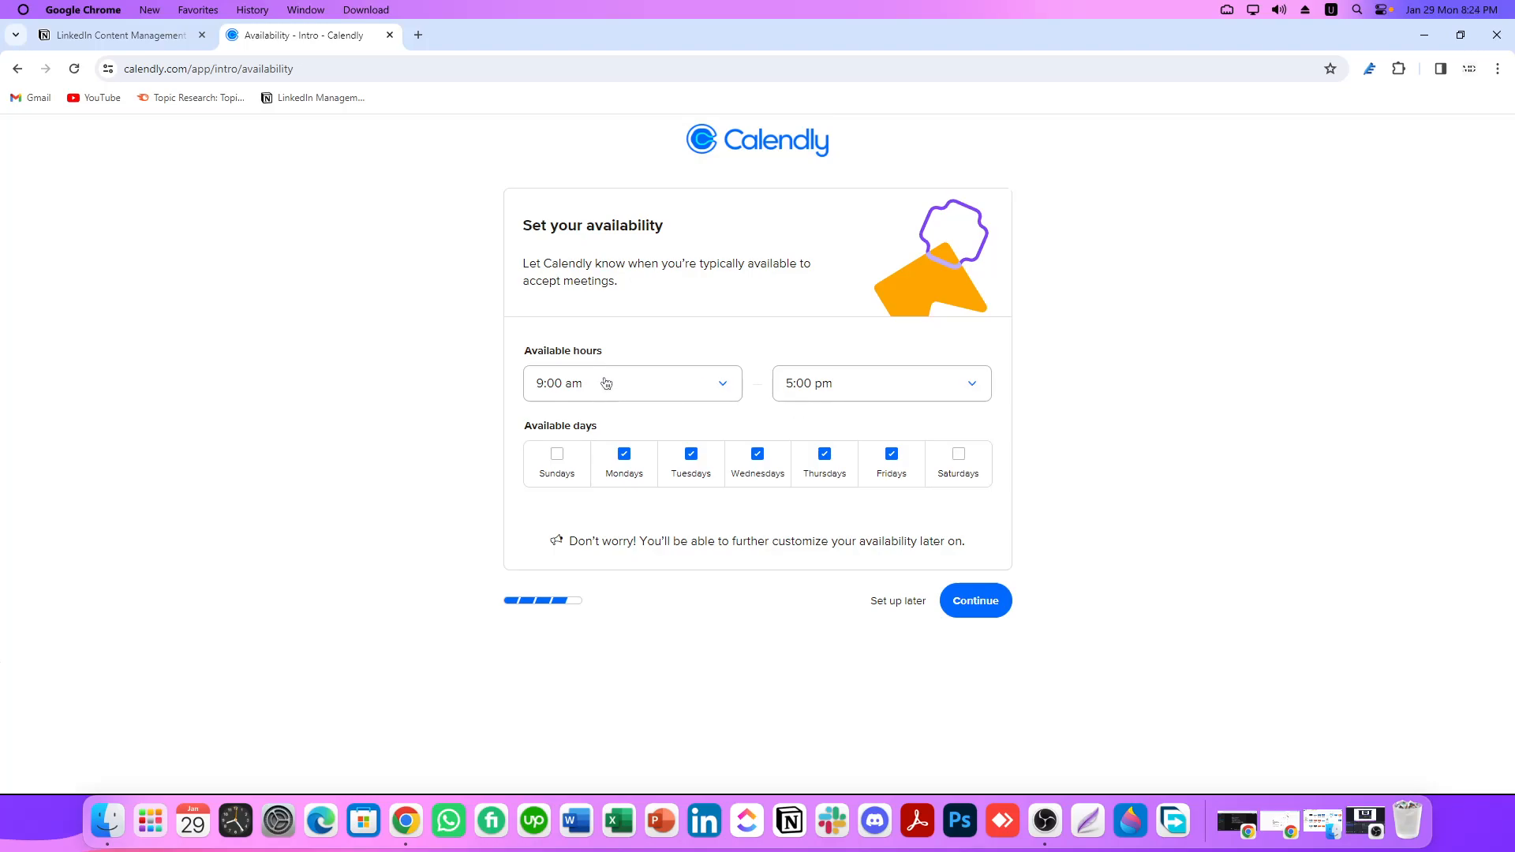
pyautogui.moveTo(521, 351); pyautogui.dragTo(653, 348)
pyautogui.click(643, 345)
pyautogui.click(976, 601)
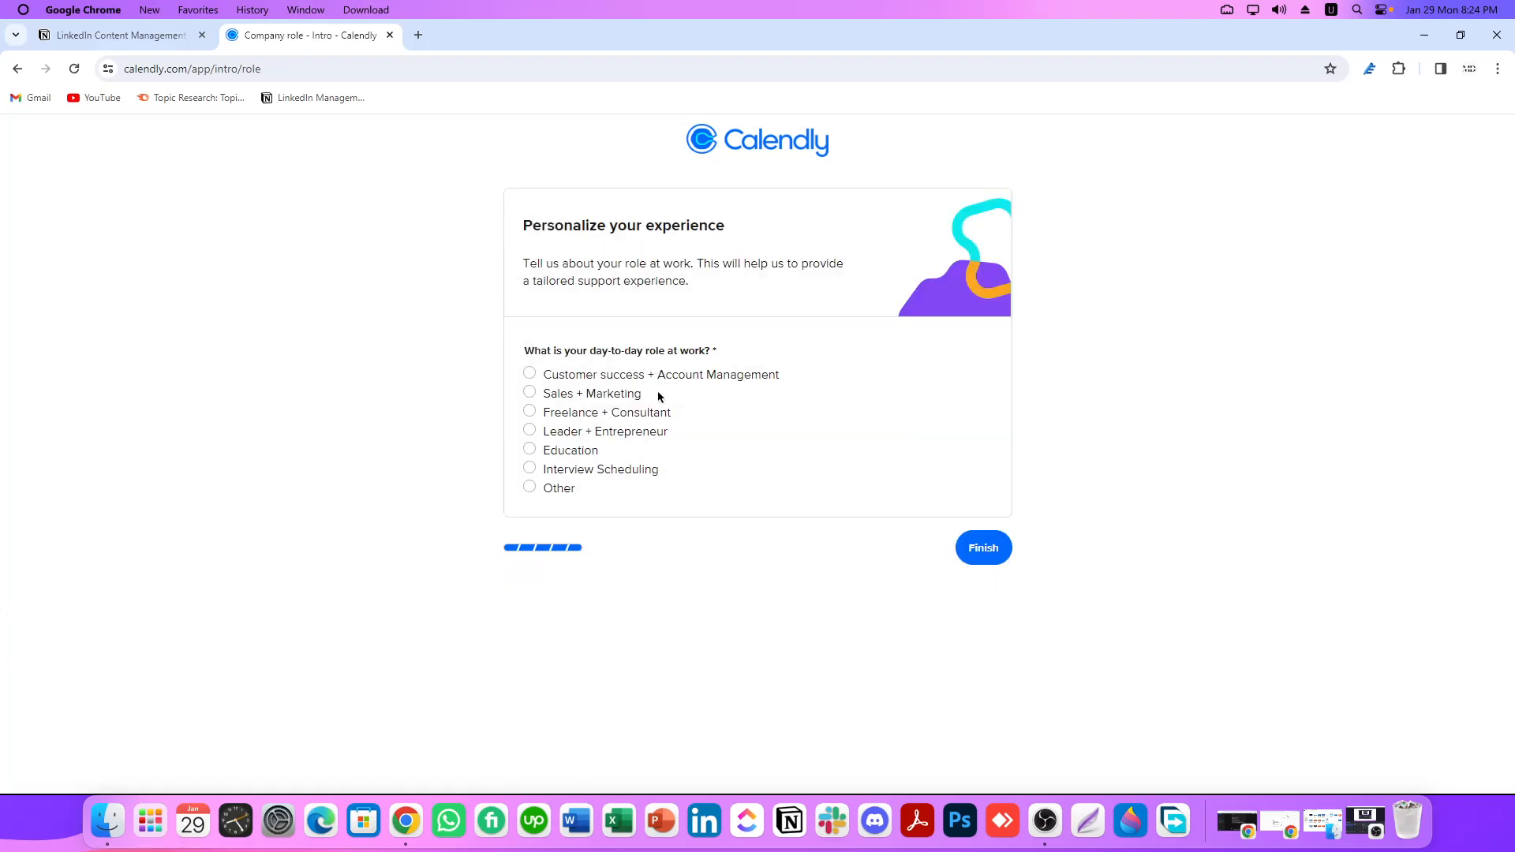
# - Choose Freelance + Consultant as the day-to-day work role and finish the account setup
pyautogui.moveTo(520, 352); pyautogui.dragTo(736, 358)
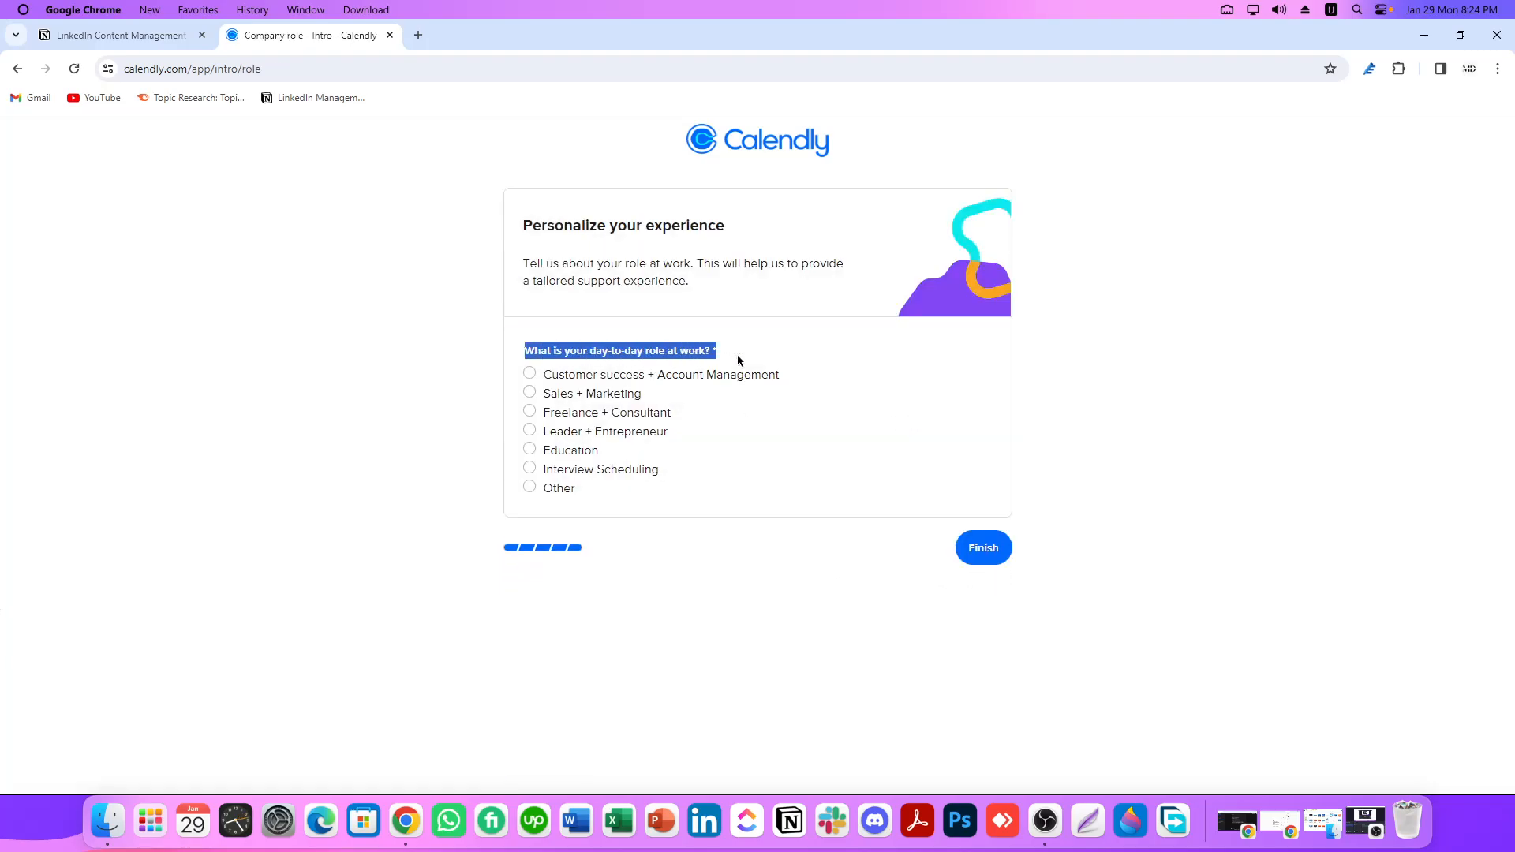
pyautogui.click(692, 351)
pyautogui.click(530, 411)
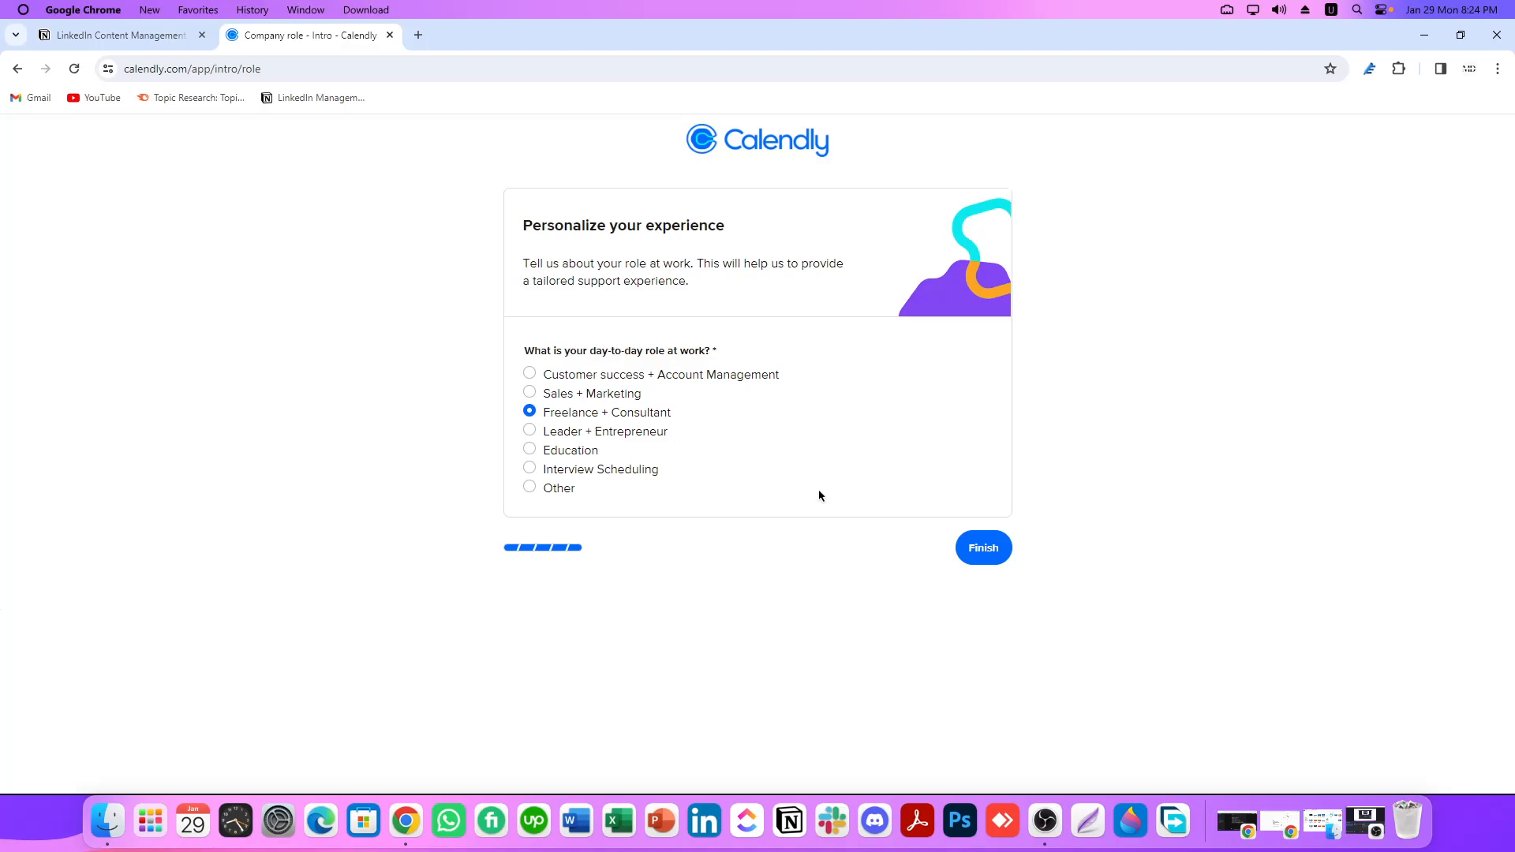
pyautogui.click(996, 547)
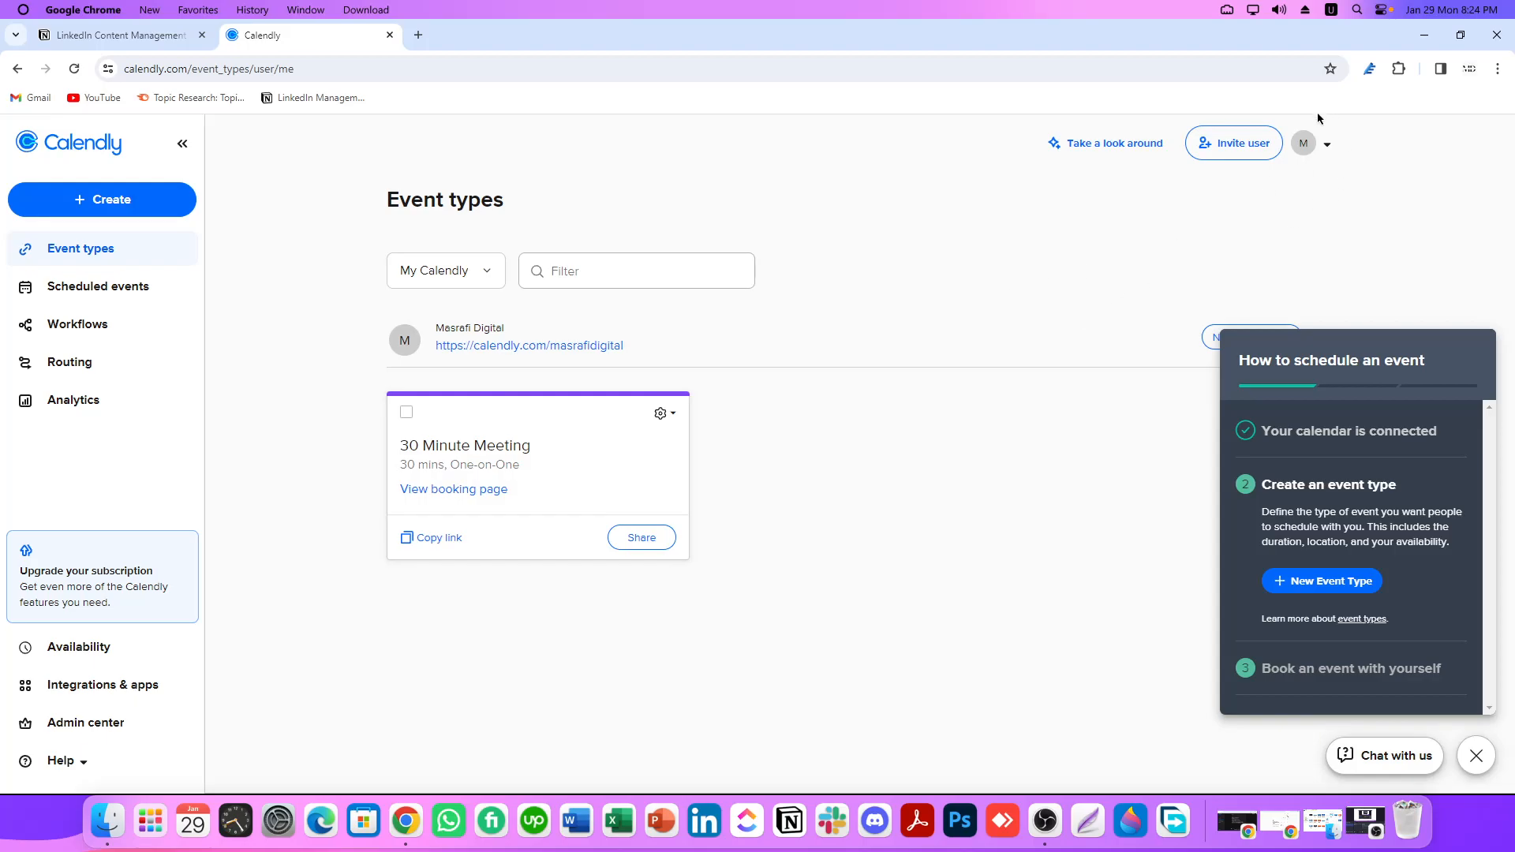
# - In the account's profile settings, upload a portrait photo from the Profile Picture folder as the profile picture
pyautogui.click(1306, 146)
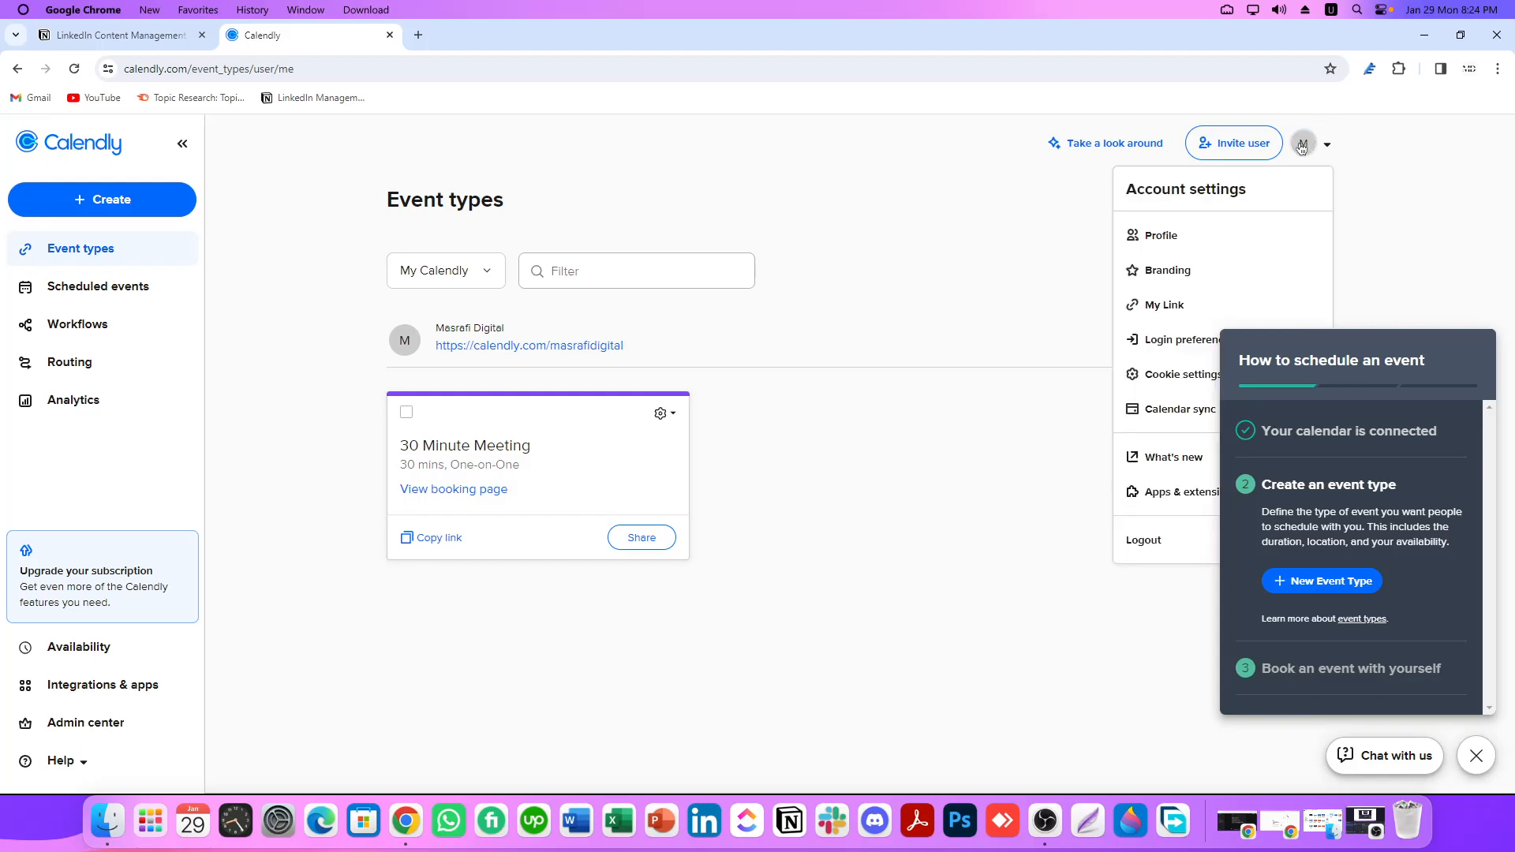
pyautogui.click(1166, 237)
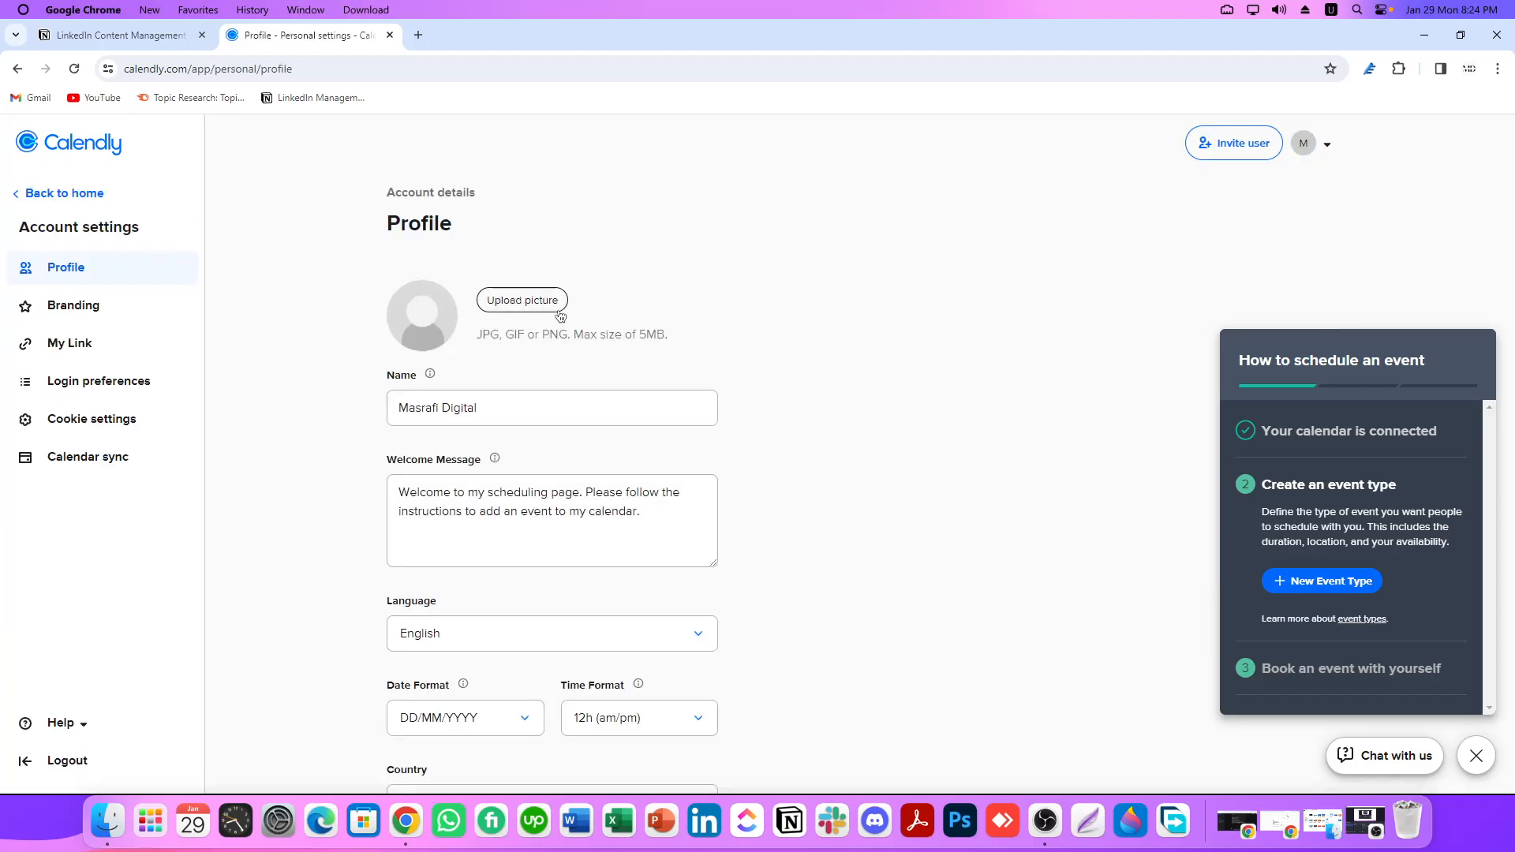
pyautogui.click(517, 301)
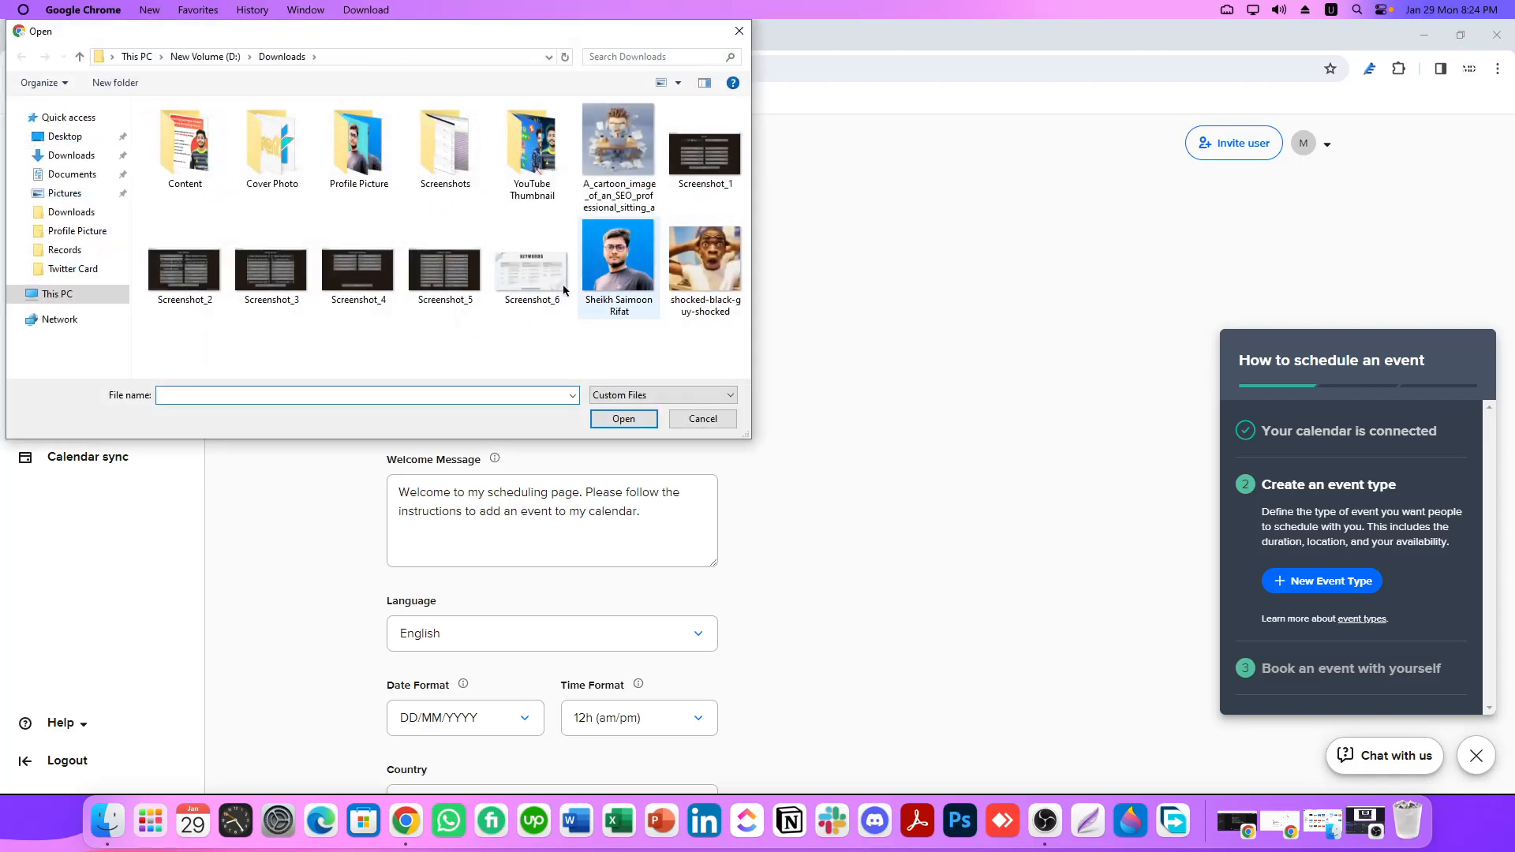
pyautogui.doubleClick(365, 150)
pyautogui.doubleClick(436, 148)
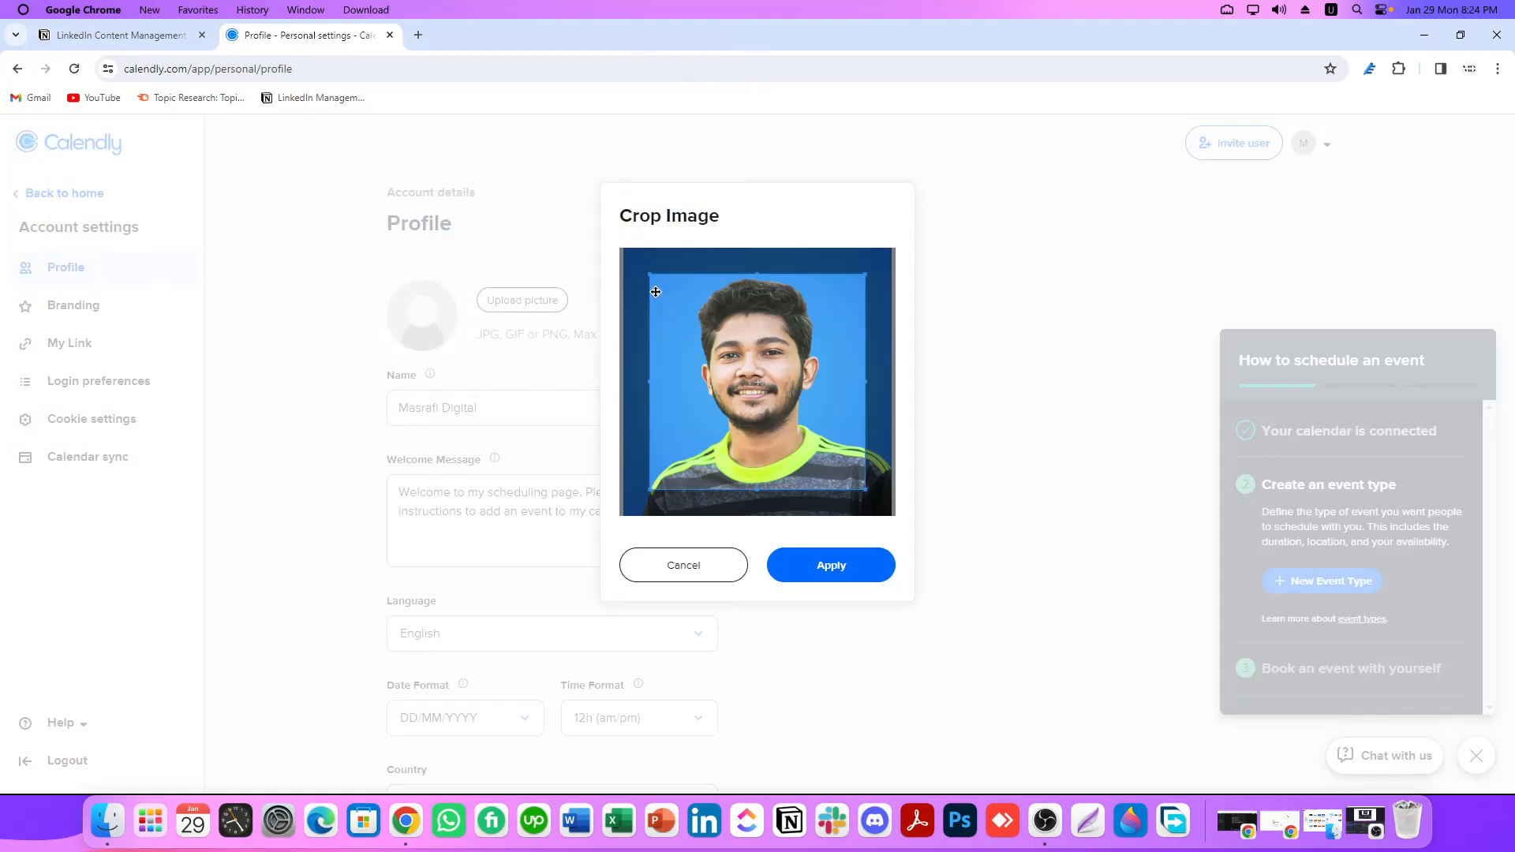
# - Enlarge the crop area to cover the whole portrait photo and apply the crop
pyautogui.moveTo(650, 276); pyautogui.dragTo(557, 230)
pyautogui.moveTo(864, 489); pyautogui.dragTo(894, 516)
pyautogui.click(861, 565)
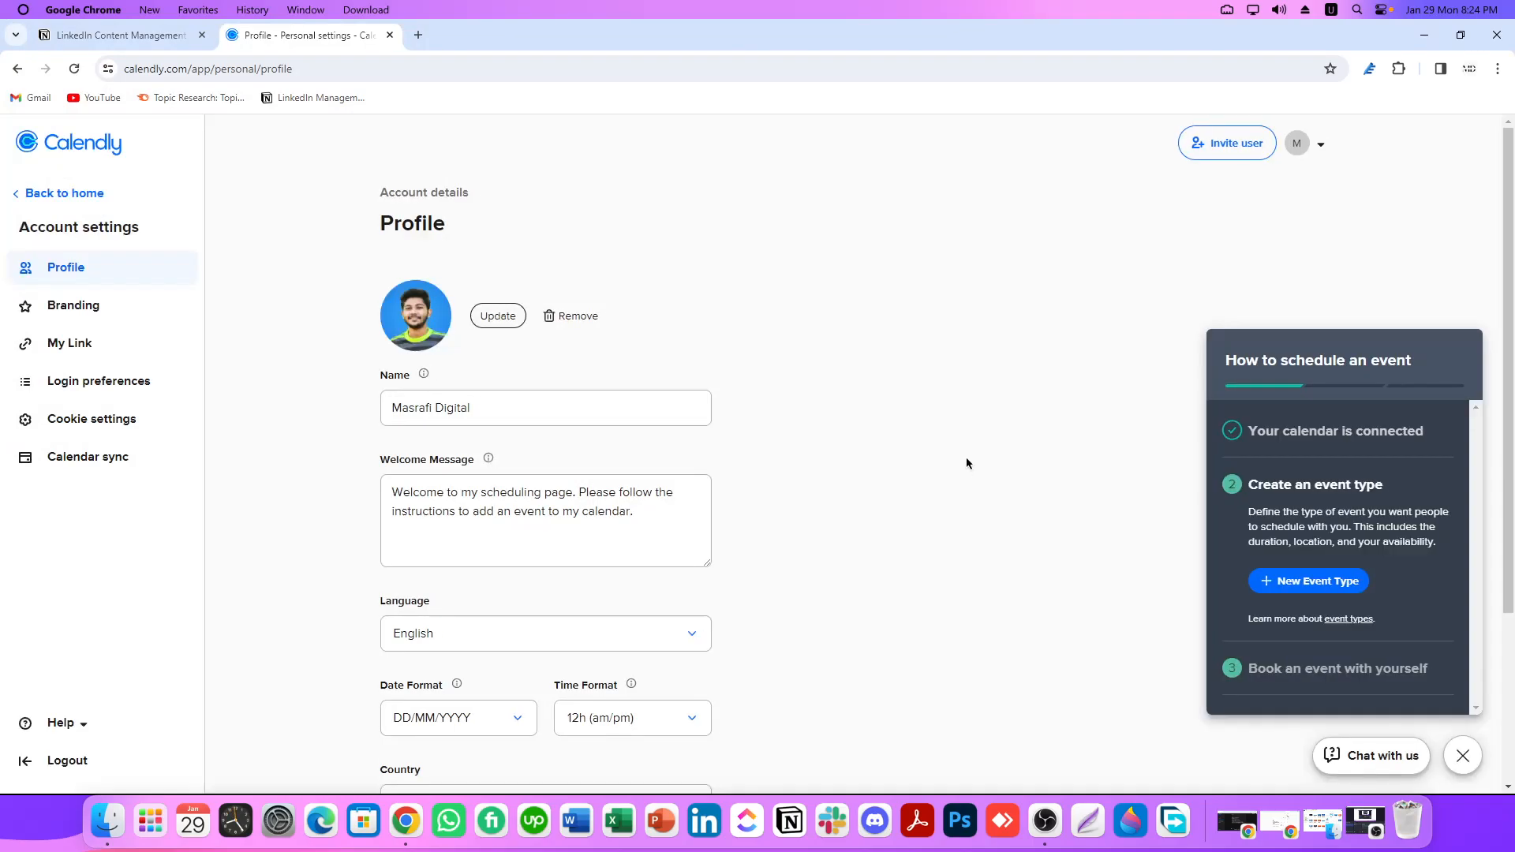
# - Replace the profile's display name with the account holder's full name
pyautogui.scroll(-2, 734, 448)
pyautogui.click(486, 330)
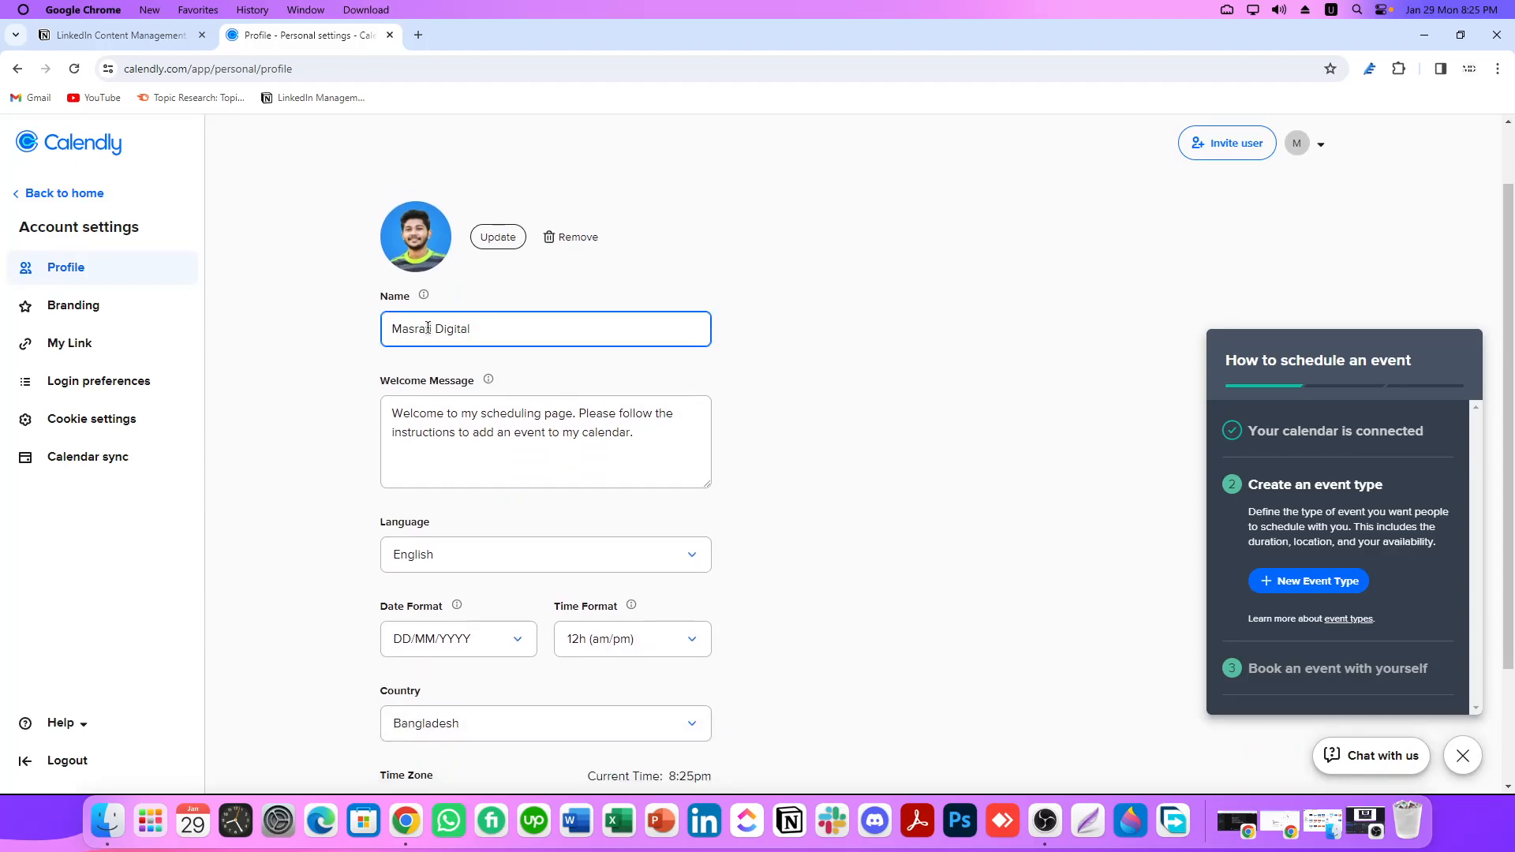
pyautogui.moveTo(491, 324); pyautogui.dragTo(338, 325)
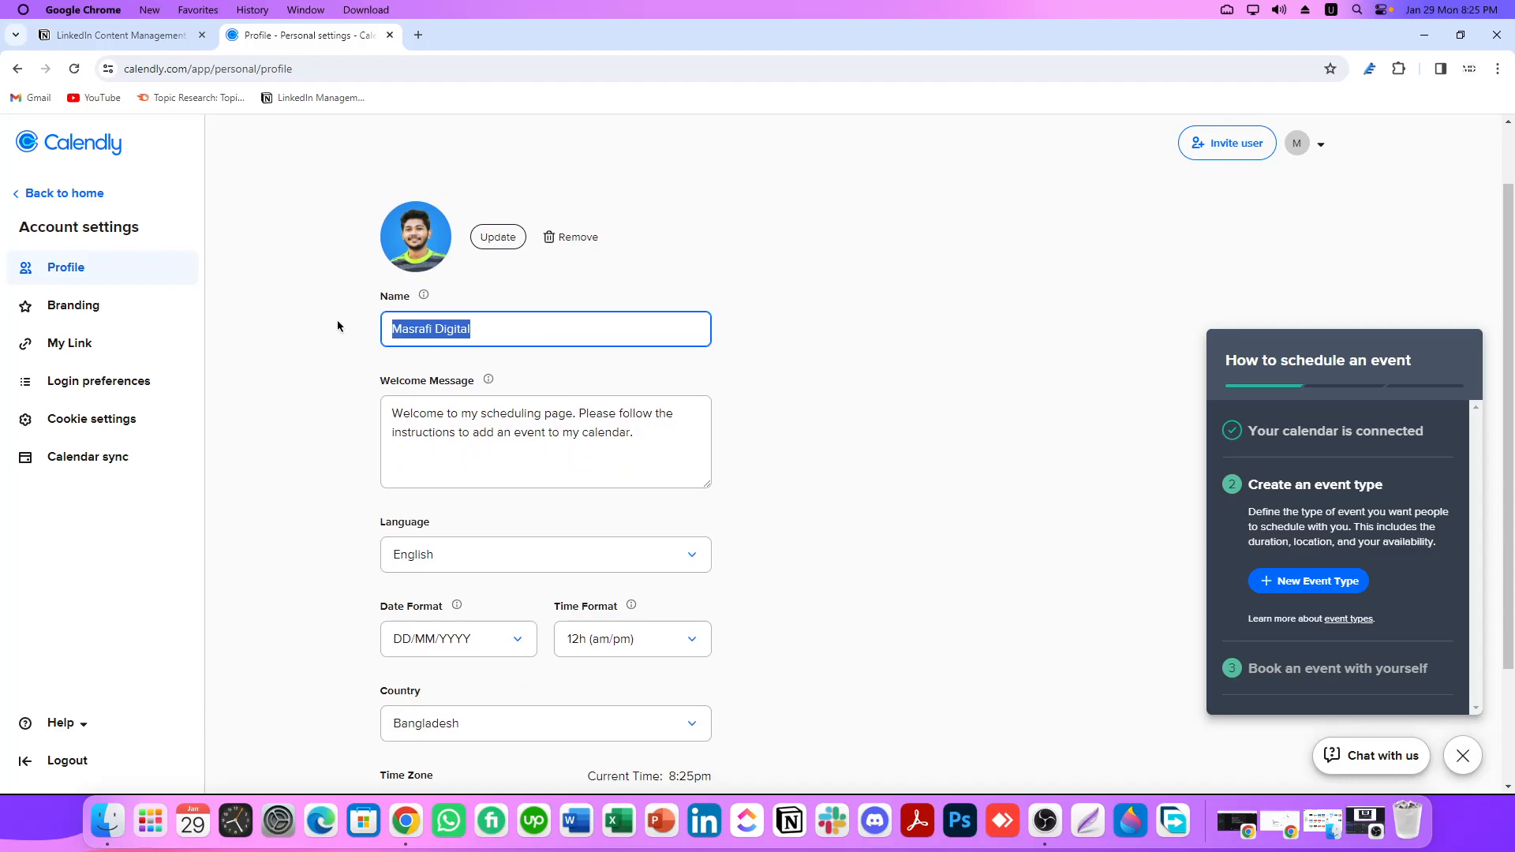
pyautogui.write('Amimul Ihsan Masrafi')
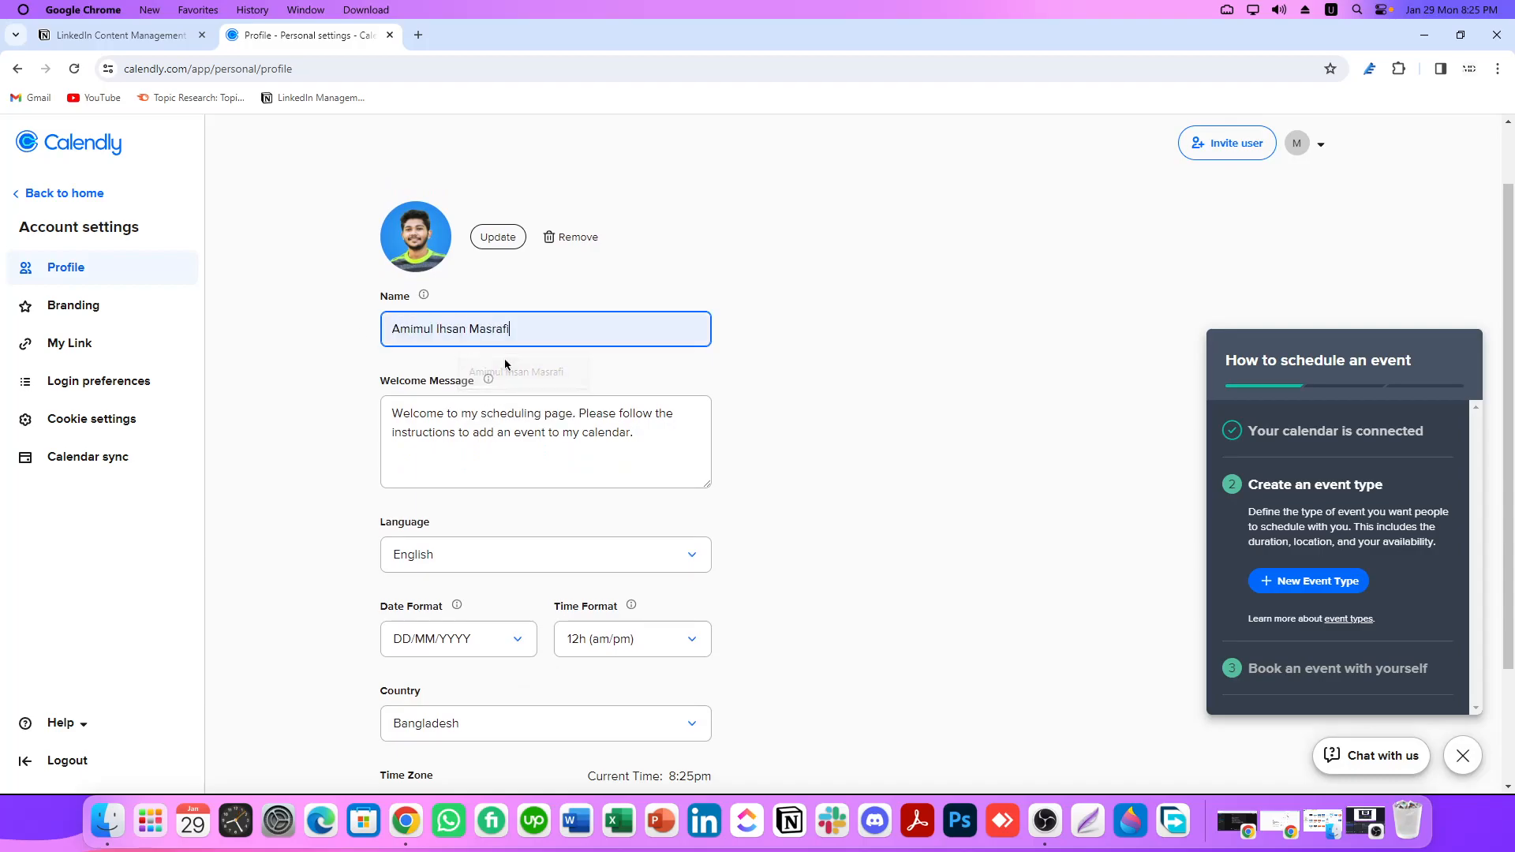
pyautogui.click(510, 372)
# - Review the welcome message and the language, date and time format, country and time zone settings of the profile
pyautogui.scroll(-1, 667, 400)
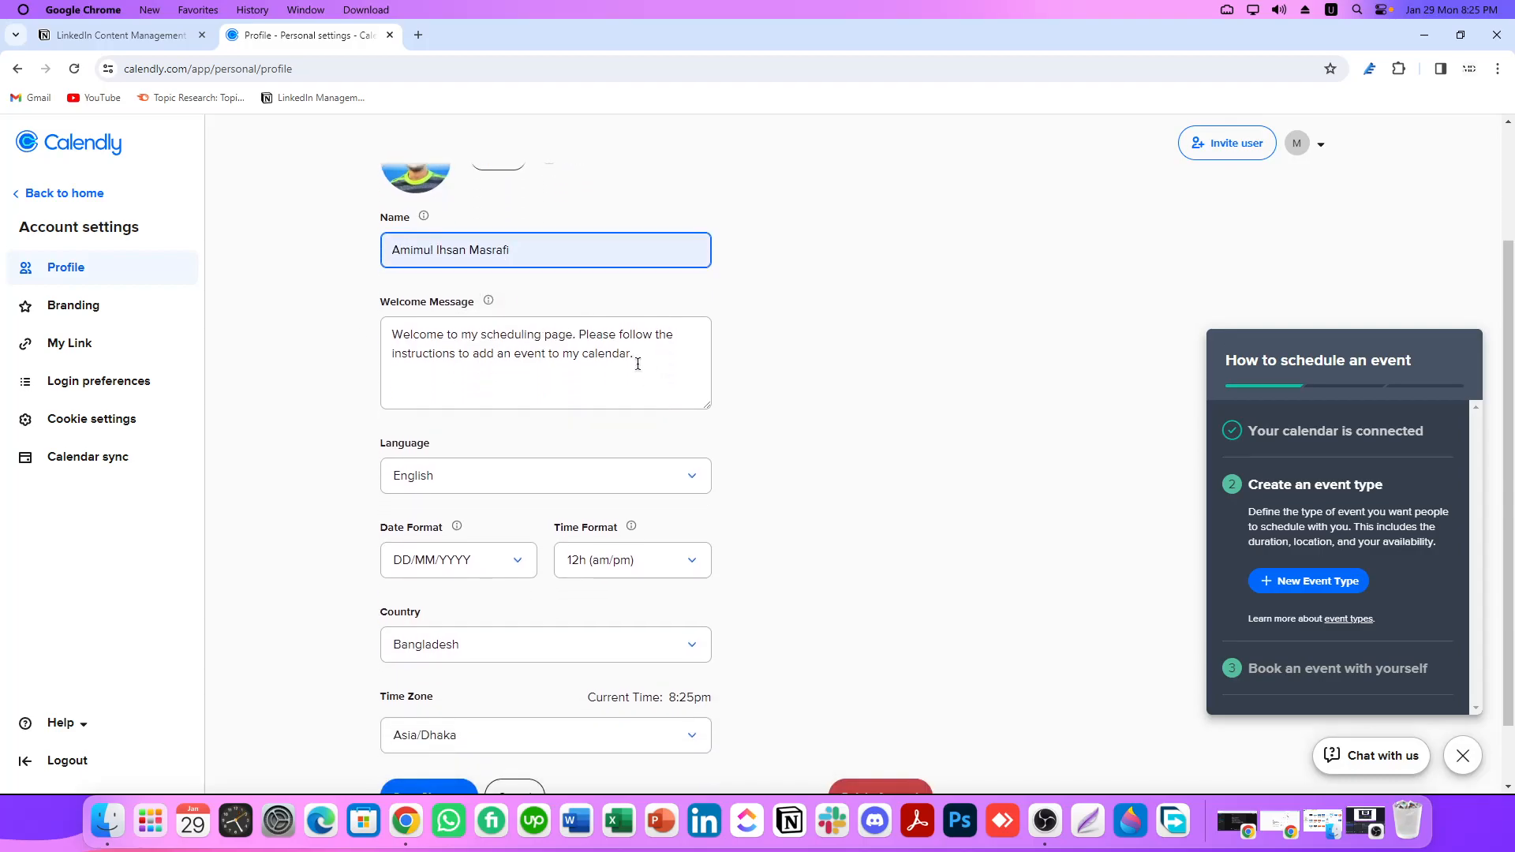
pyautogui.click(639, 379)
pyautogui.moveTo(635, 355); pyautogui.dragTo(392, 355)
pyautogui.click(395, 336)
pyautogui.scroll(2, 575, 461)
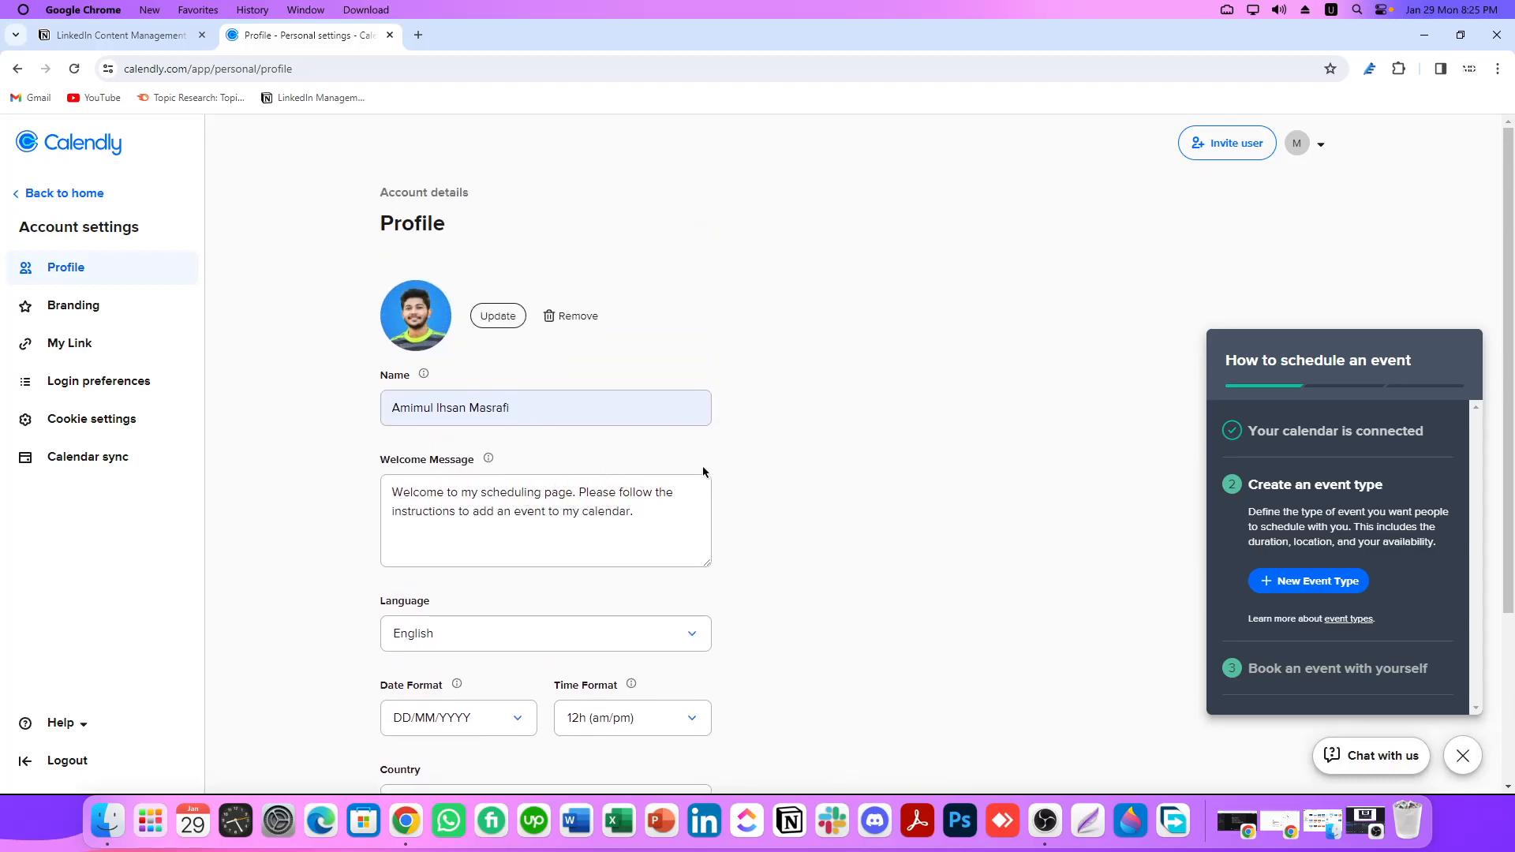
pyautogui.scroll(-1, 706, 471)
pyautogui.scroll(-2, 738, 461)
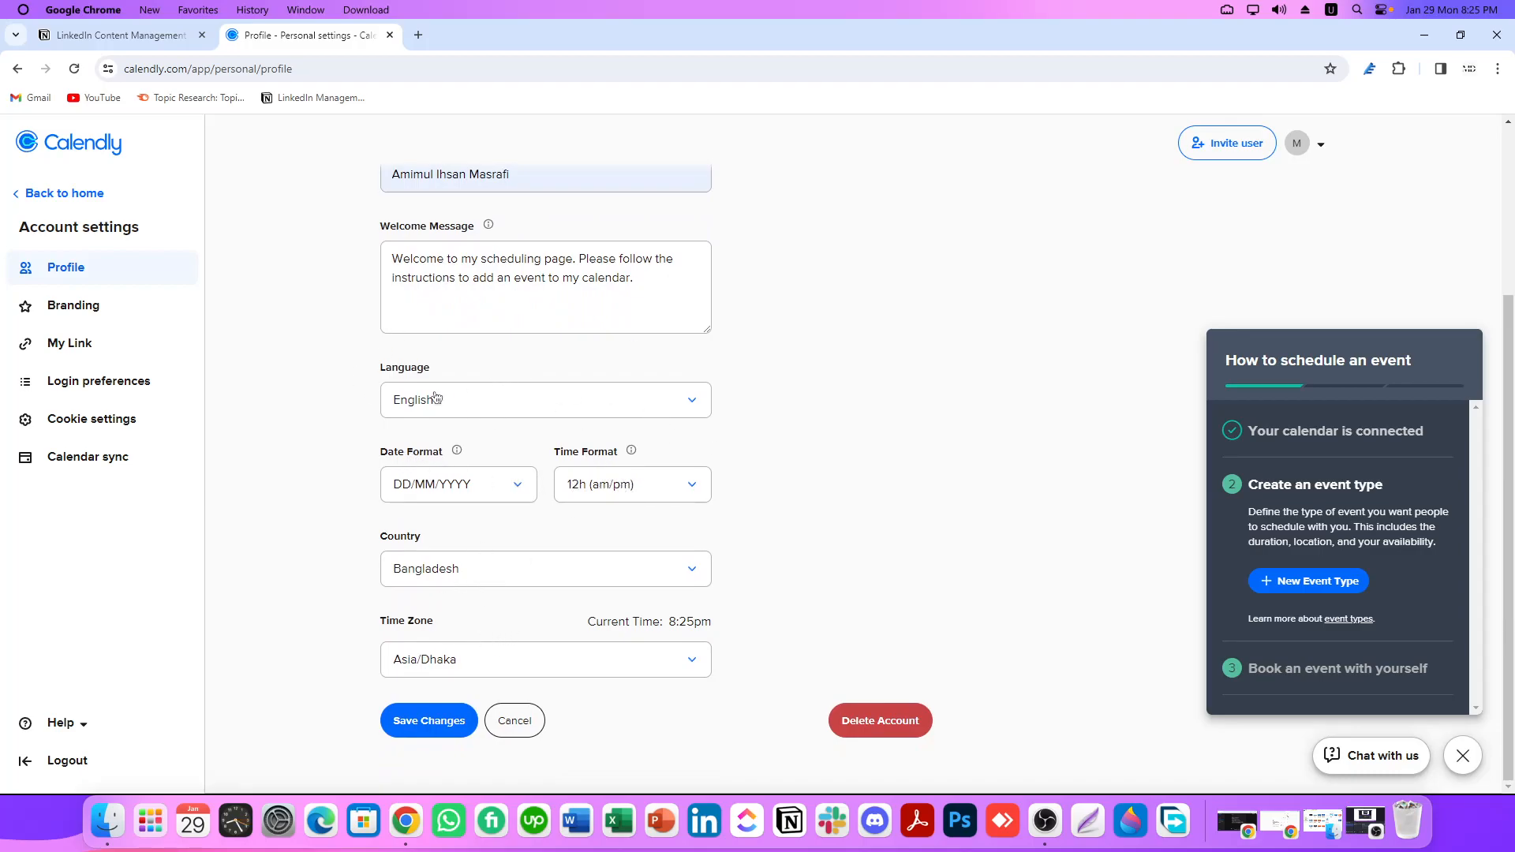
# - Save the changes made to the profile settings and return to the profile picture area
pyautogui.scroll(2, 334, 514)
pyautogui.scroll(-2, 321, 484)
pyautogui.click(416, 723)
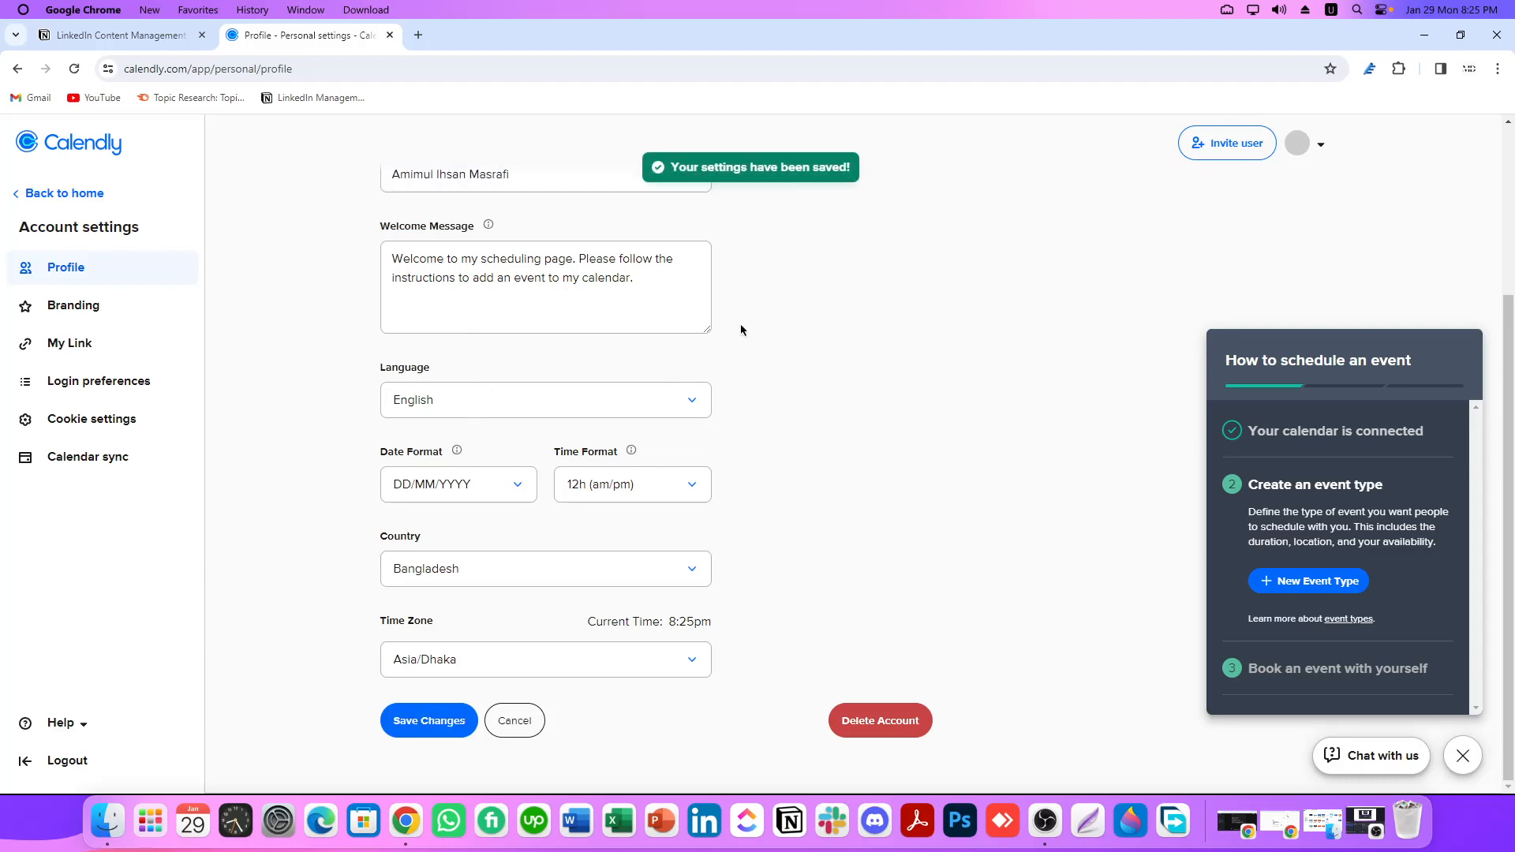
pyautogui.scroll(3, 635, 316)
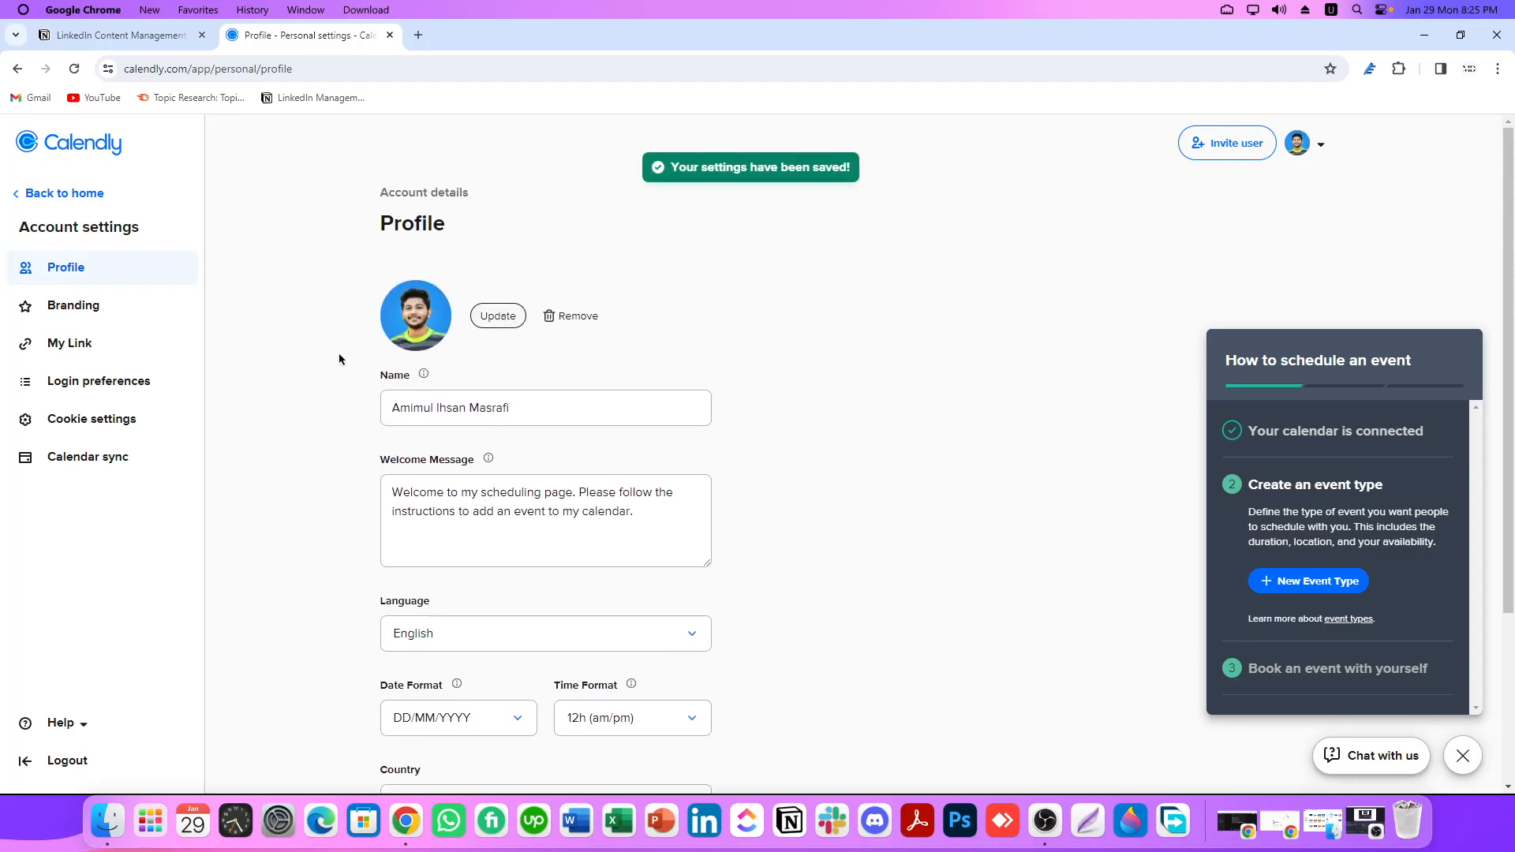
# - Open the account's Branding settings and review the logo upload and Calendly branding options
pyautogui.click(69, 308)
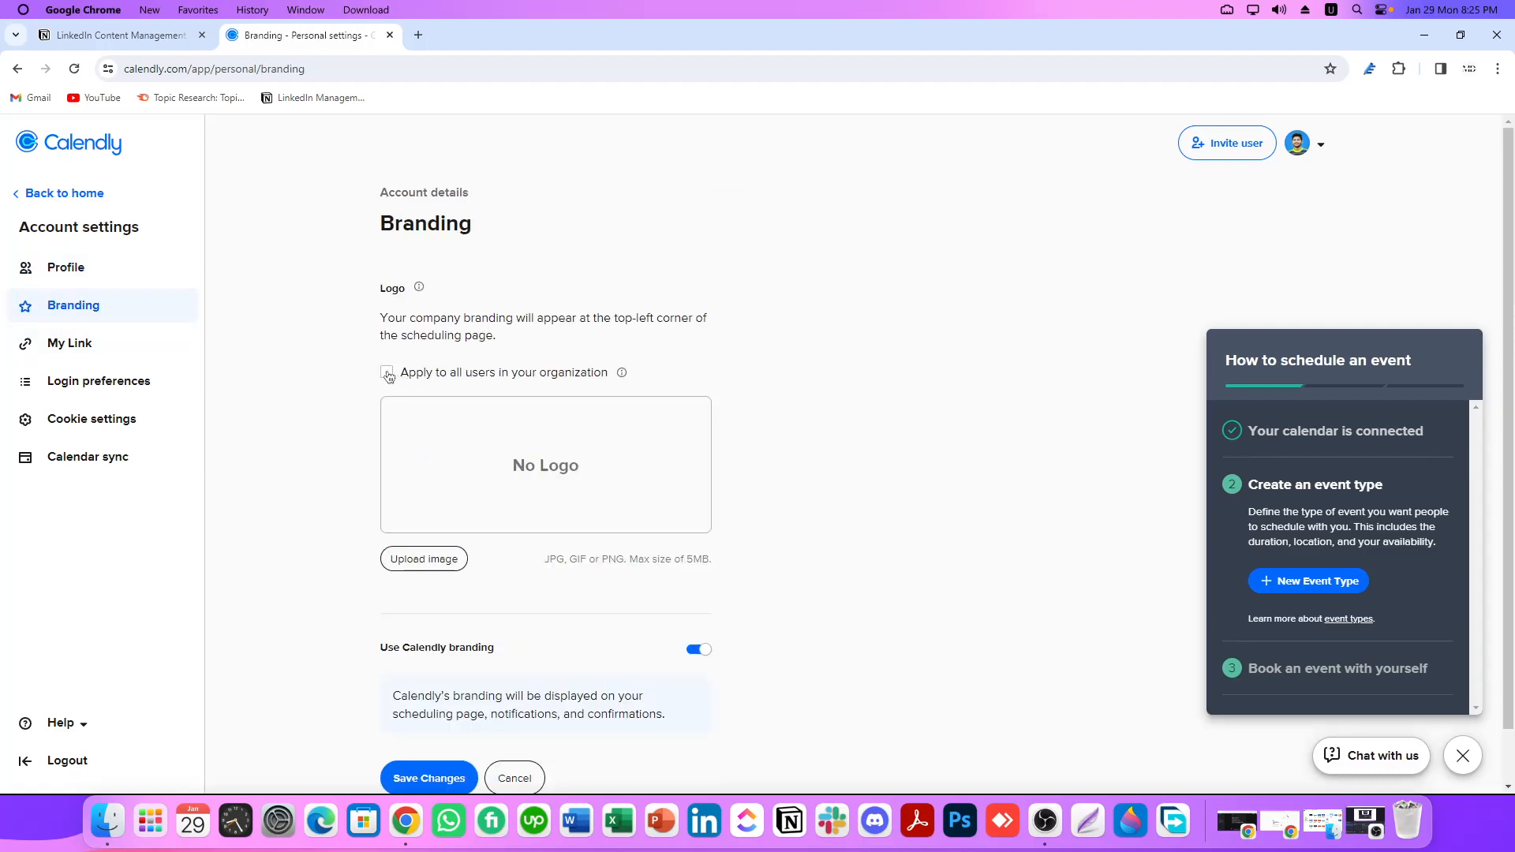
pyautogui.scroll(-1, 375, 403)
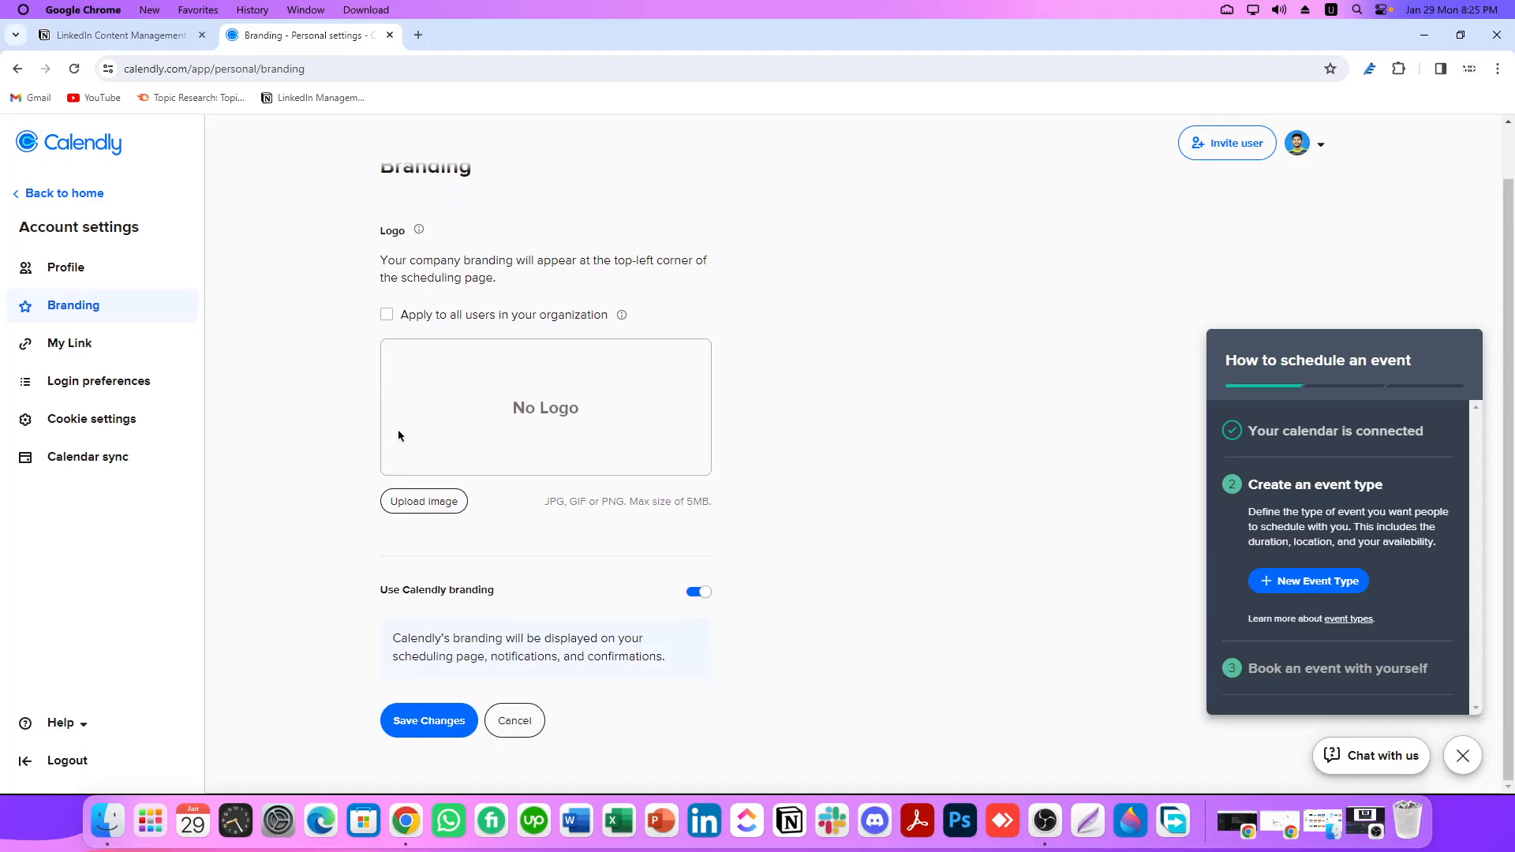
pyautogui.scroll(1, 397, 434)
pyautogui.scroll(-1, 442, 433)
pyautogui.scroll(1, 820, 390)
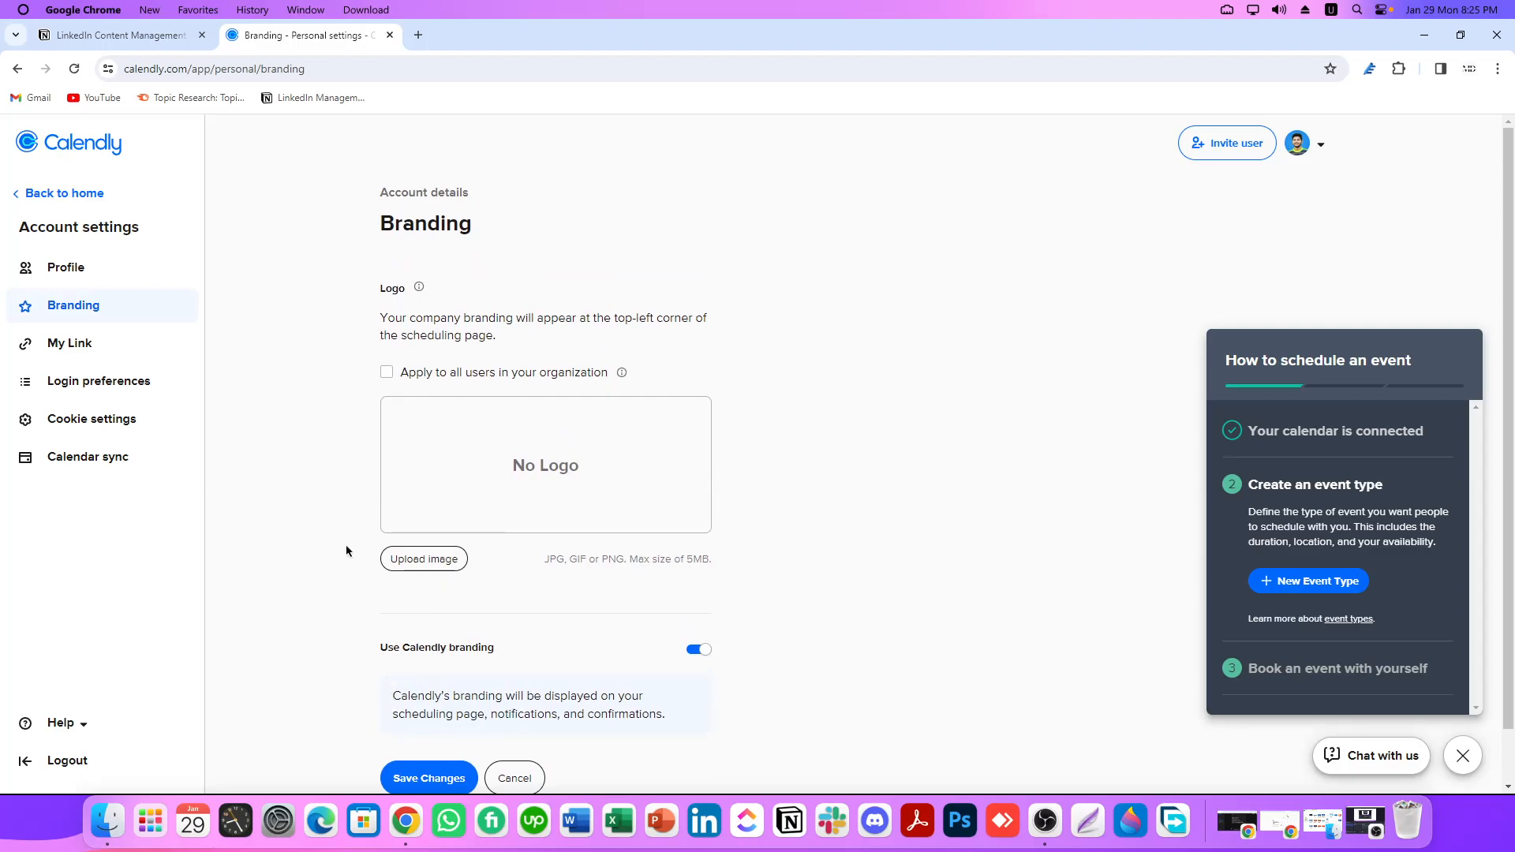
# - Open a new Chrome window with the account holder's first browser profile and go to canva.com
pyautogui.rightClick(405, 820)
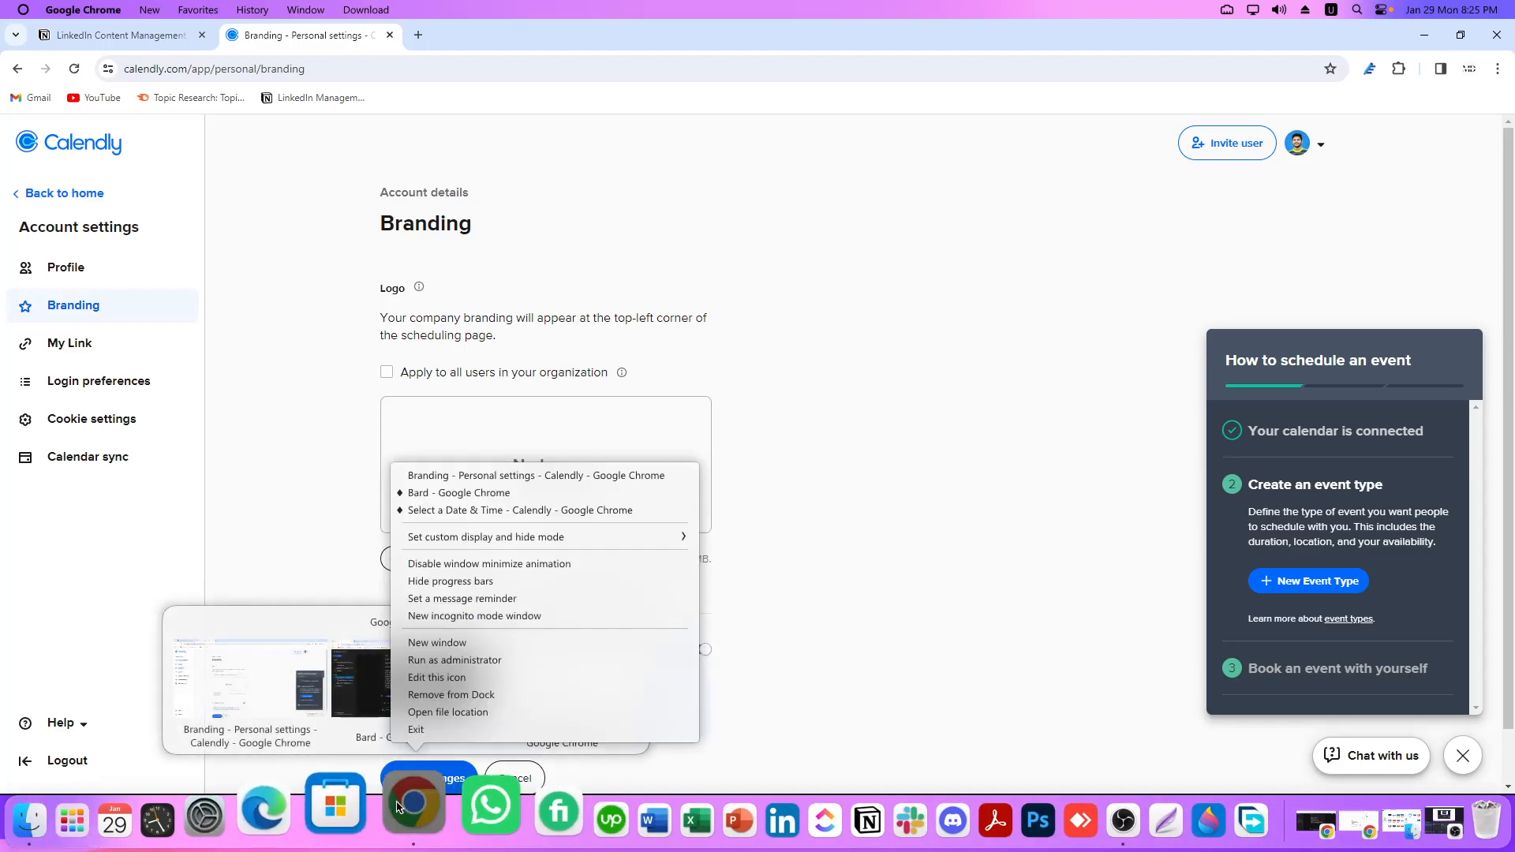
pyautogui.click(472, 645)
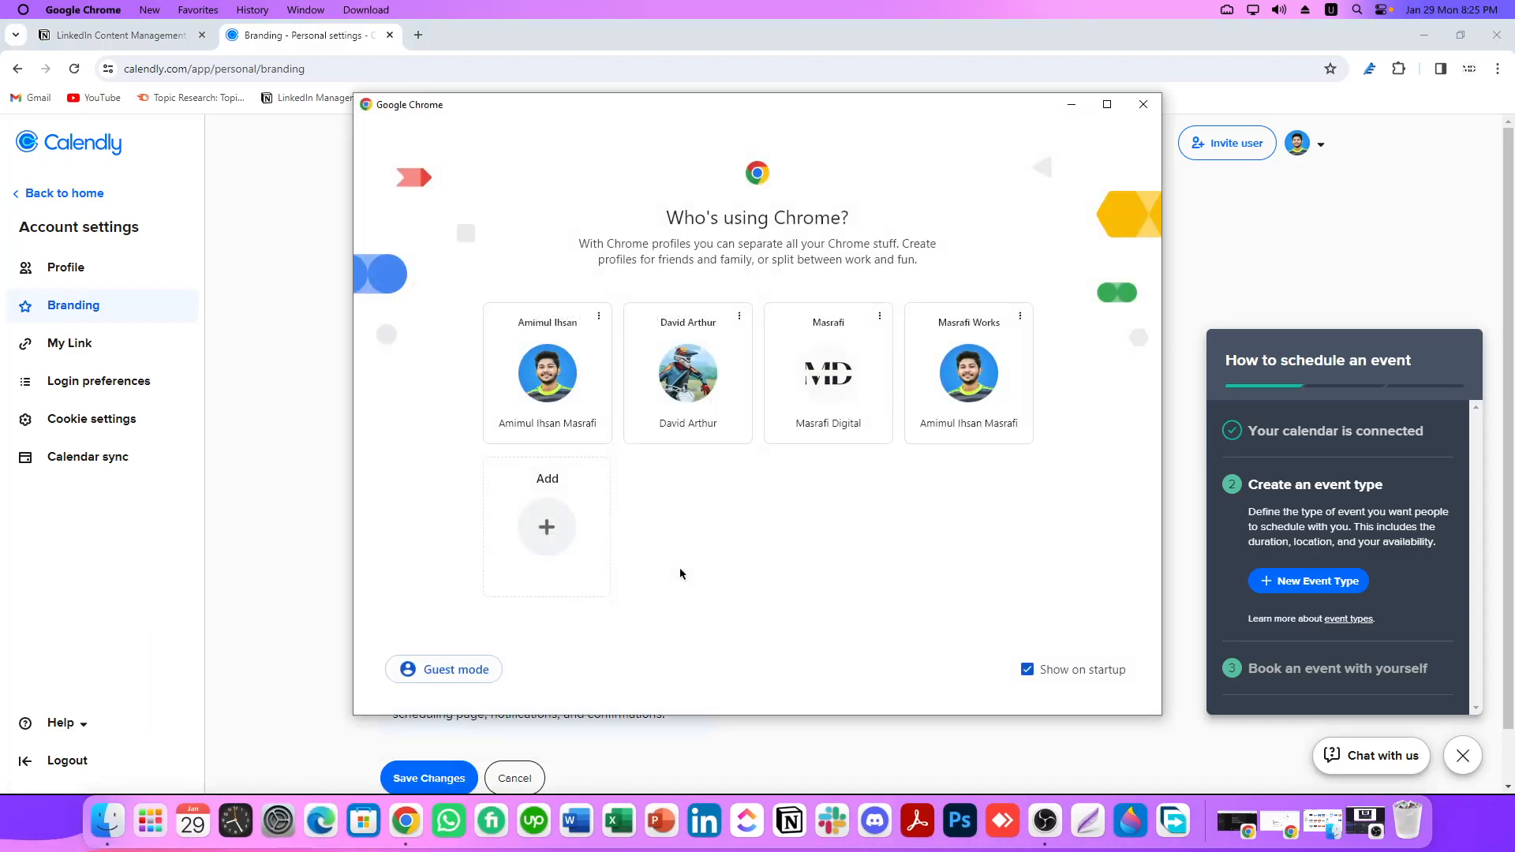
pyautogui.click(541, 408)
pyautogui.write('canva.com')
pyautogui.press('Return')
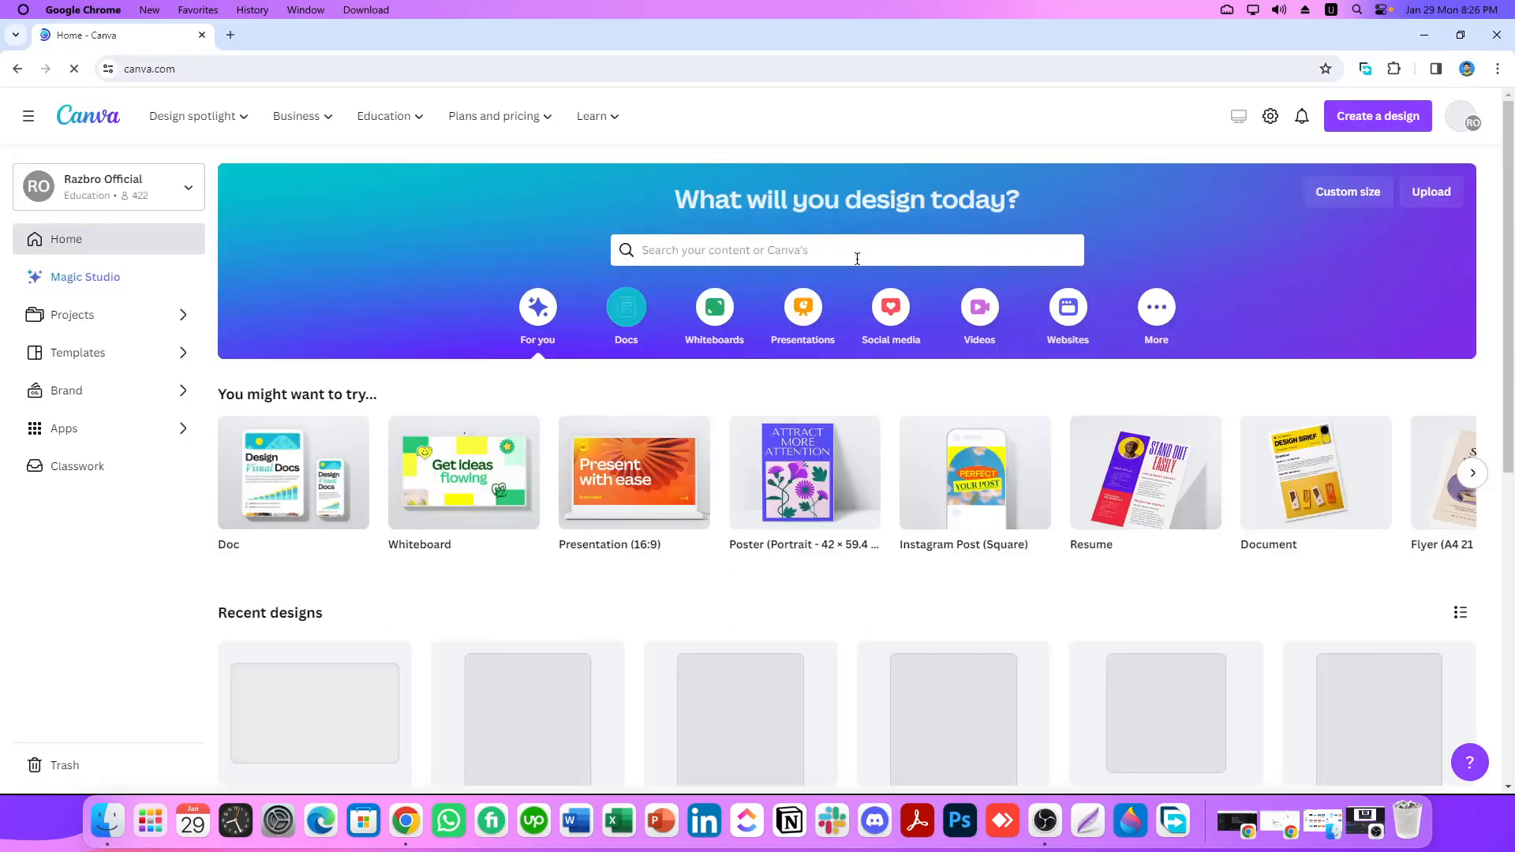
# - Create a new custom-size Canva design 400 px wide and 100 px high
pyautogui.click(1342, 197)
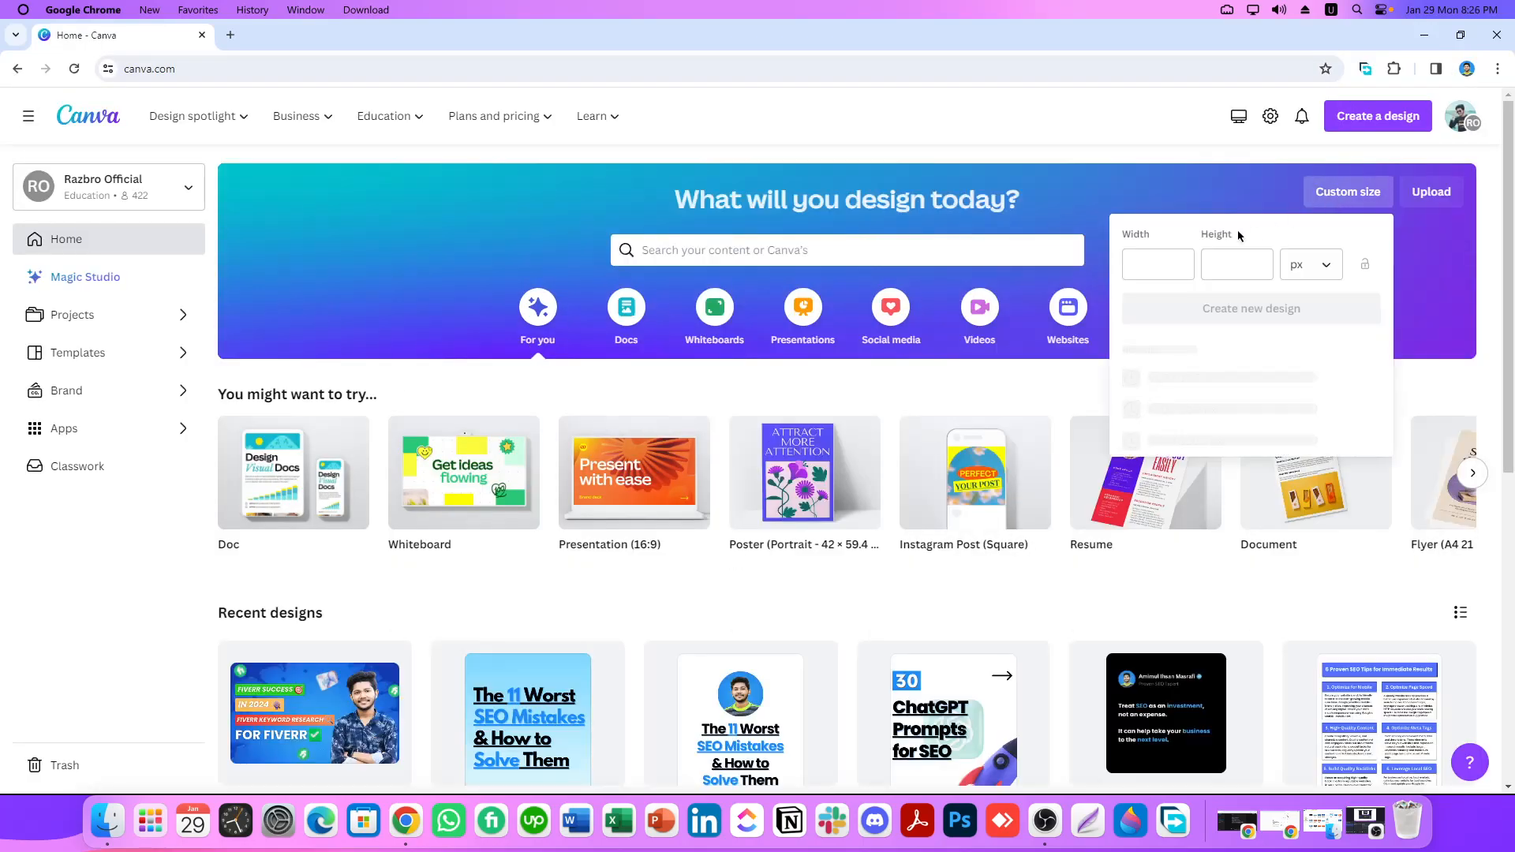
pyautogui.click(1159, 260)
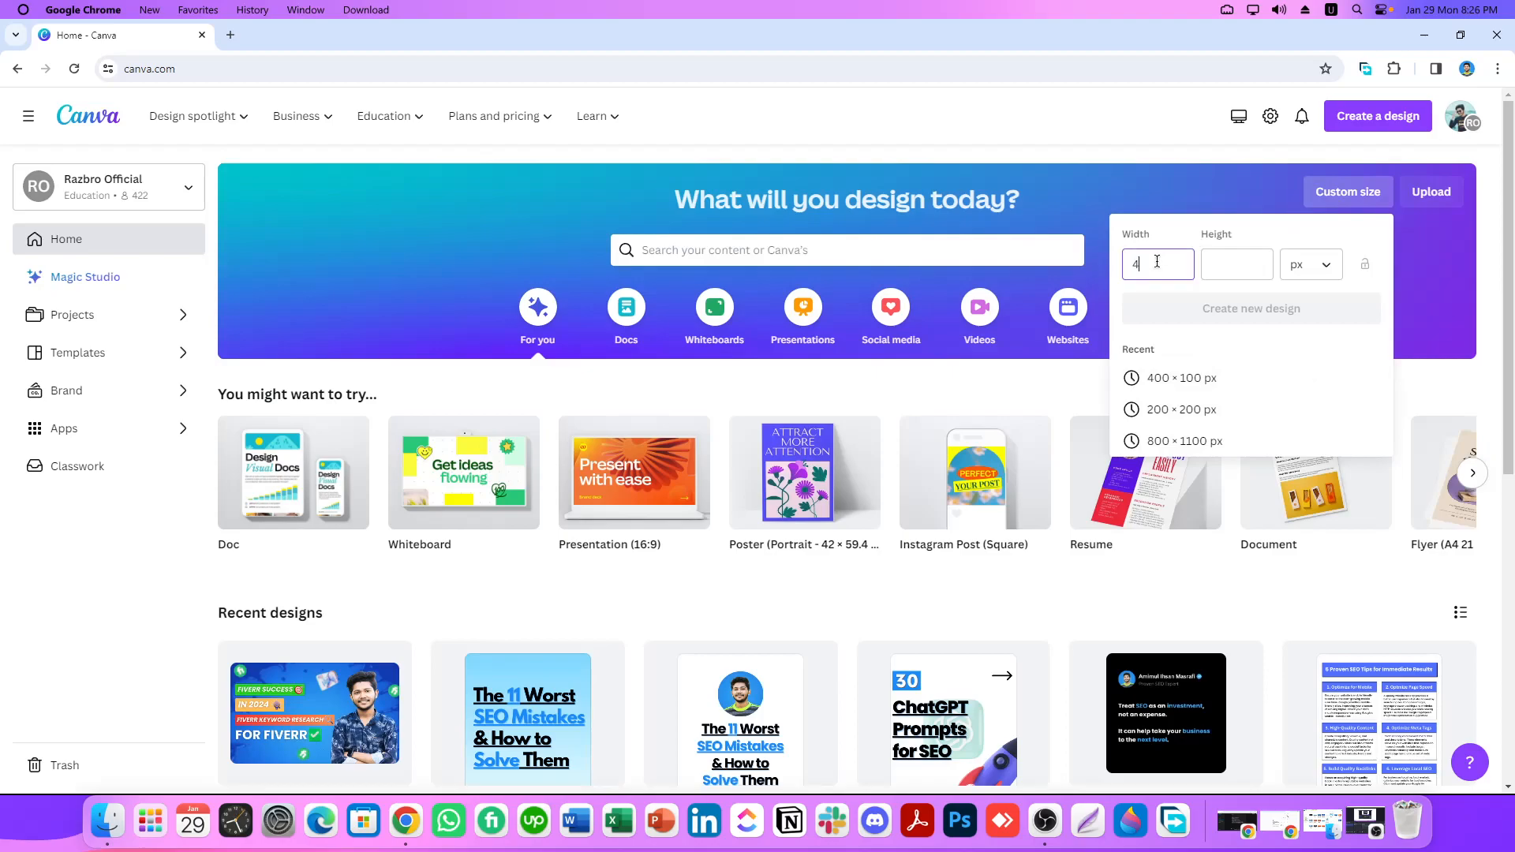
pyautogui.click(1211, 260)
pyautogui.write('100')
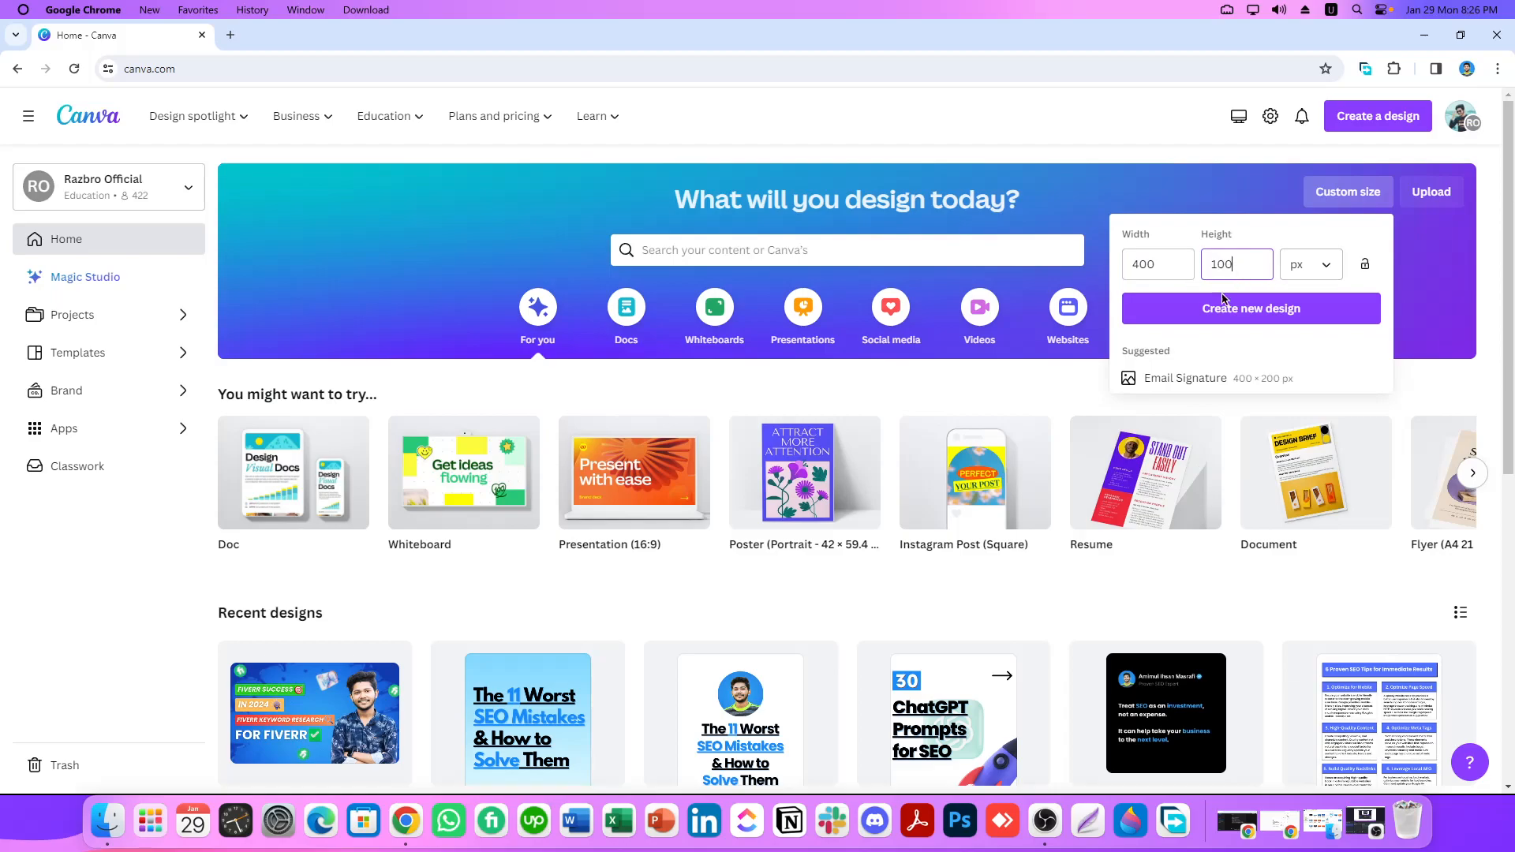
pyautogui.click(1242, 309)
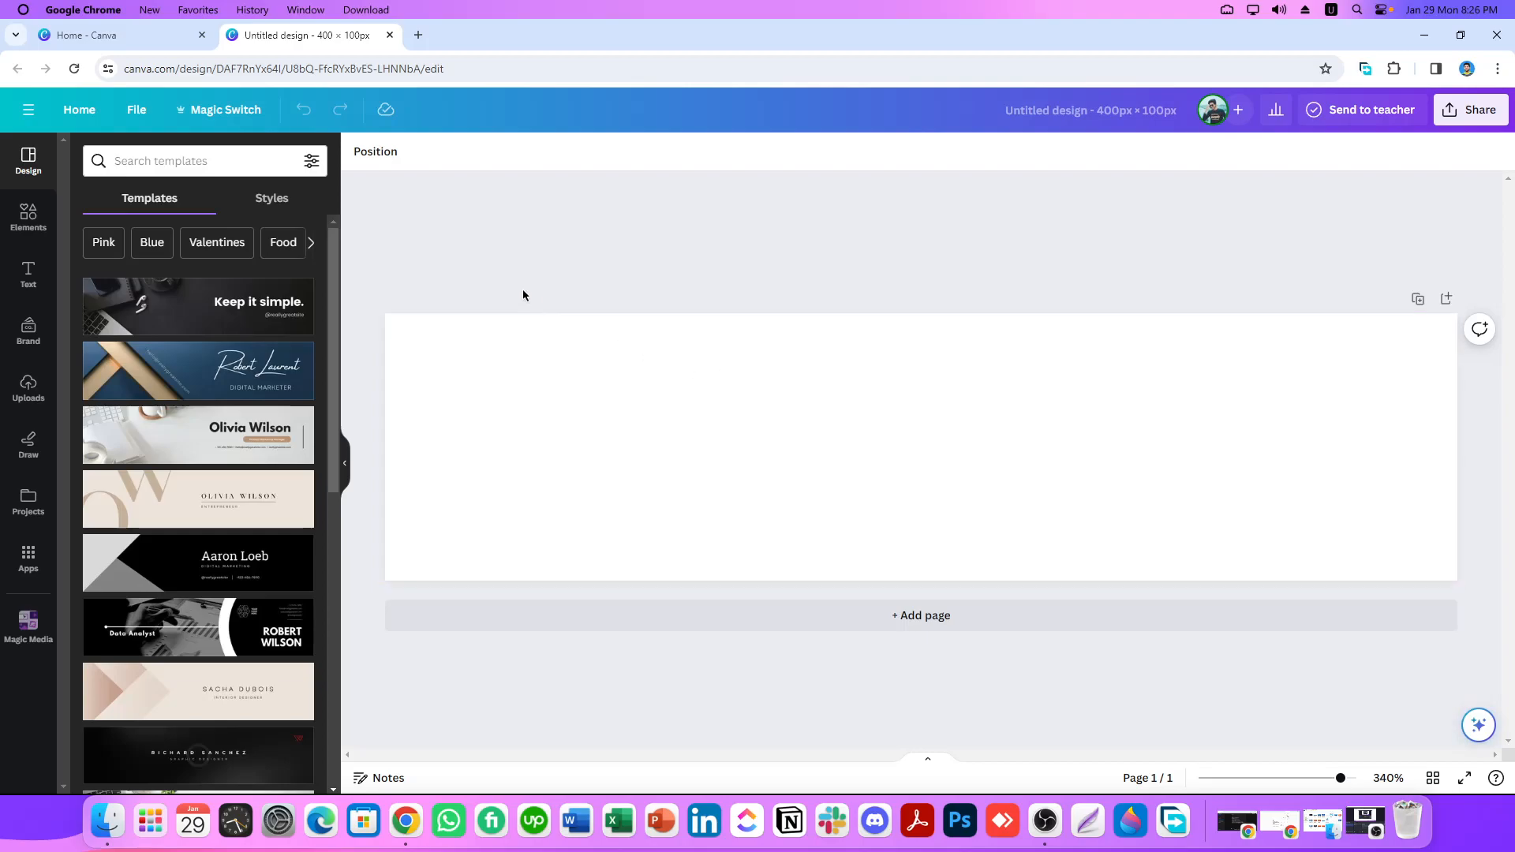
# - Add a heading near the middle of the blank design and set its font to Poppins Bold
pyautogui.click(27, 270)
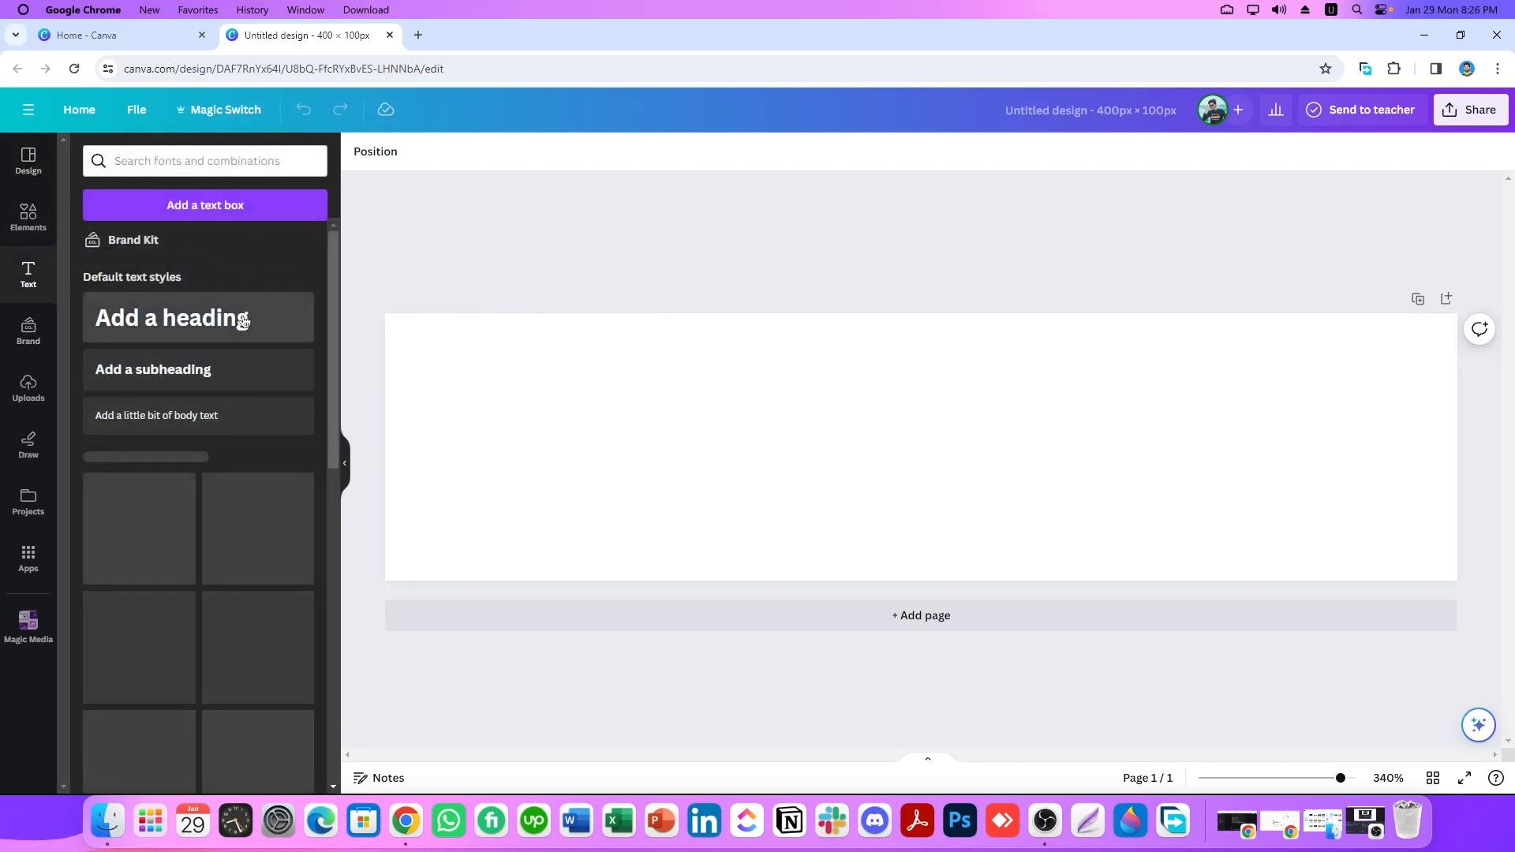
pyautogui.moveTo(205, 332); pyautogui.dragTo(984, 438)
pyautogui.click(977, 453)
pyautogui.click(396, 154)
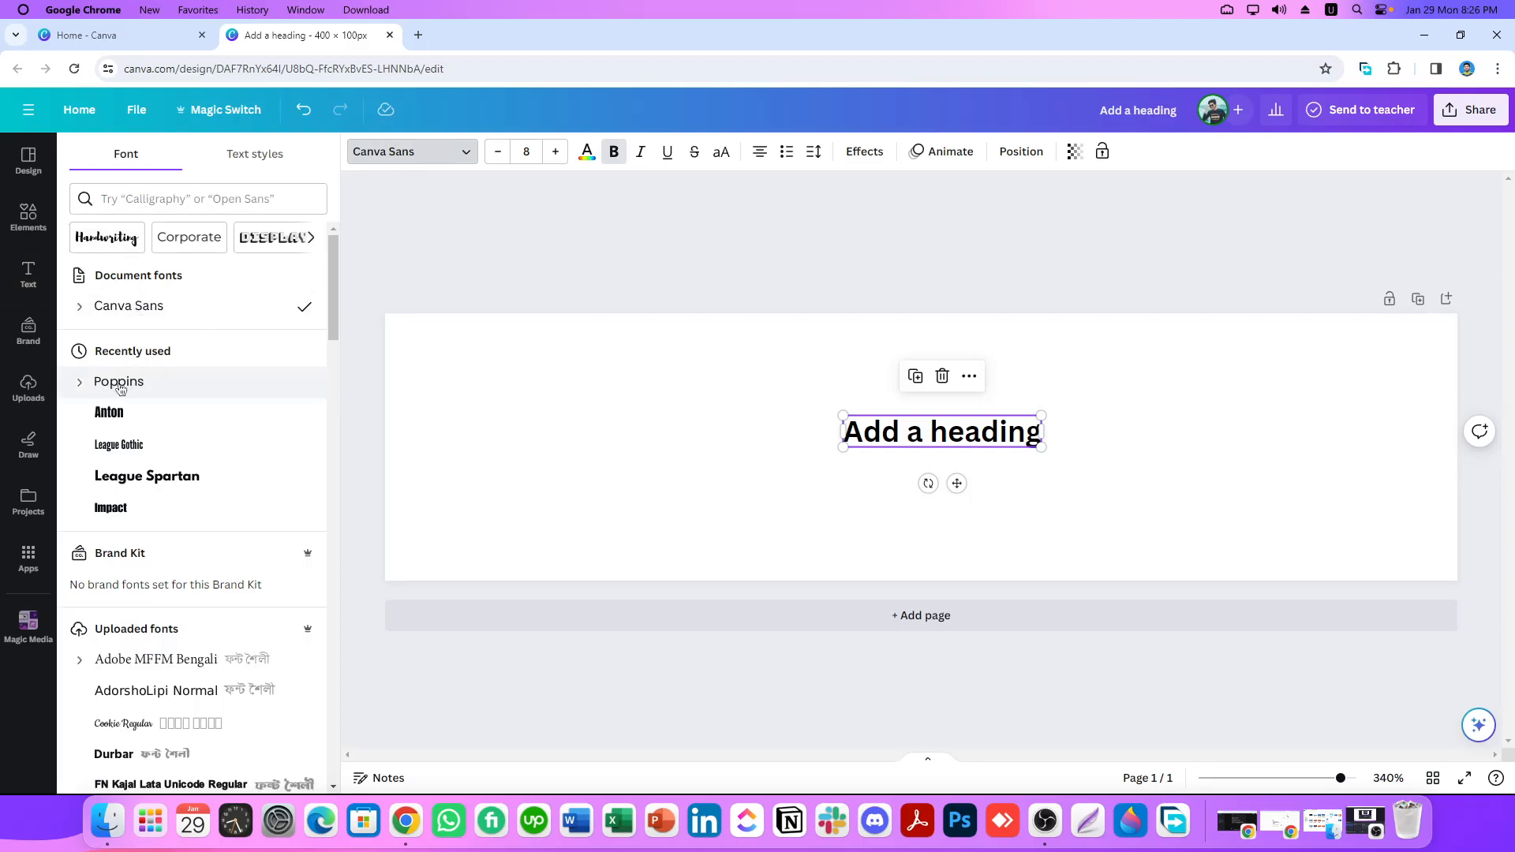
pyautogui.click(82, 384)
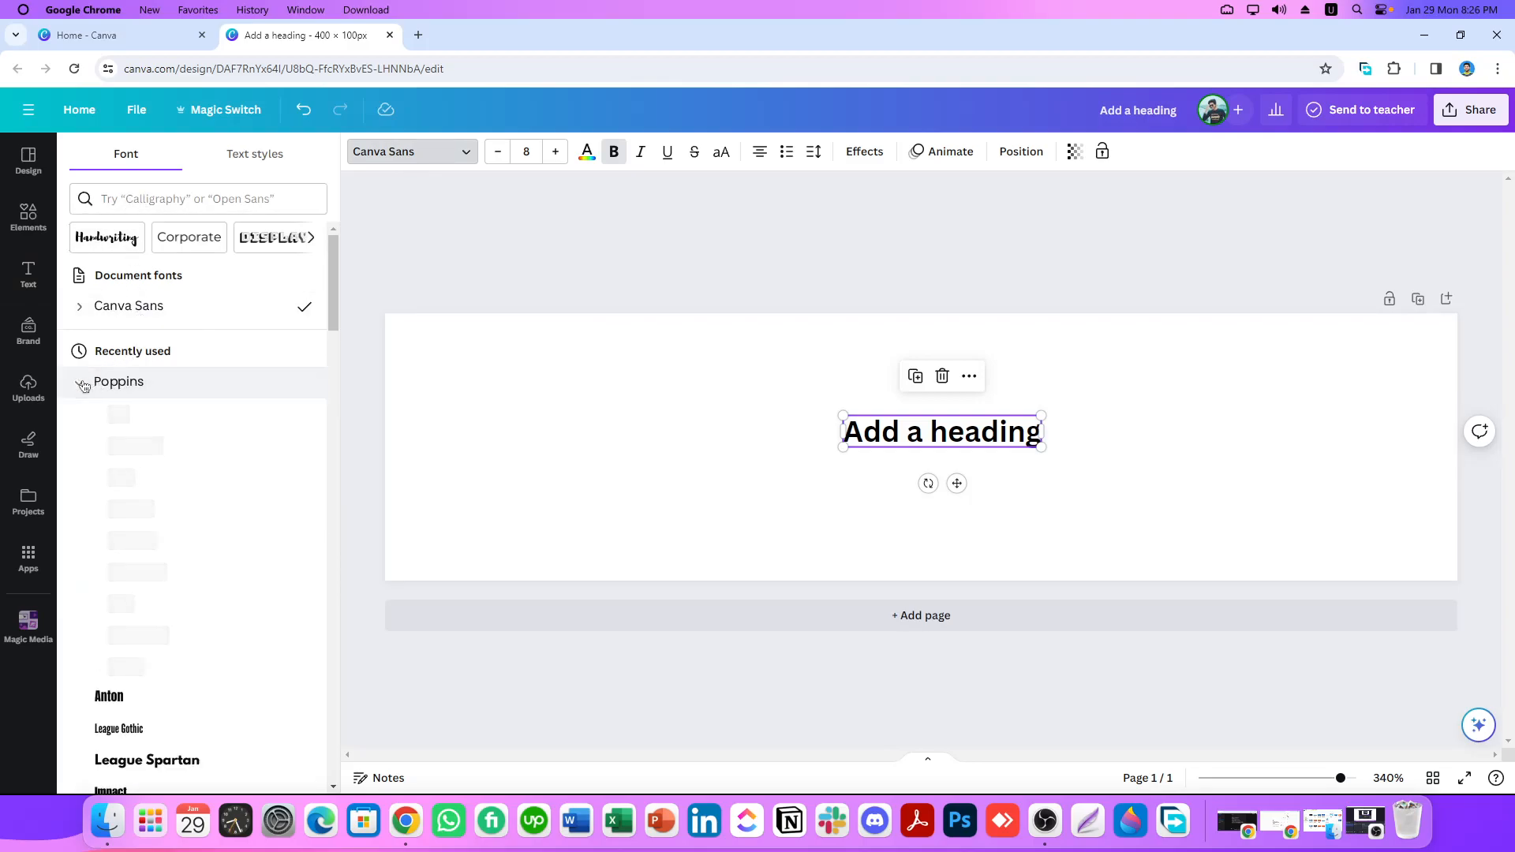
pyautogui.click(185, 597)
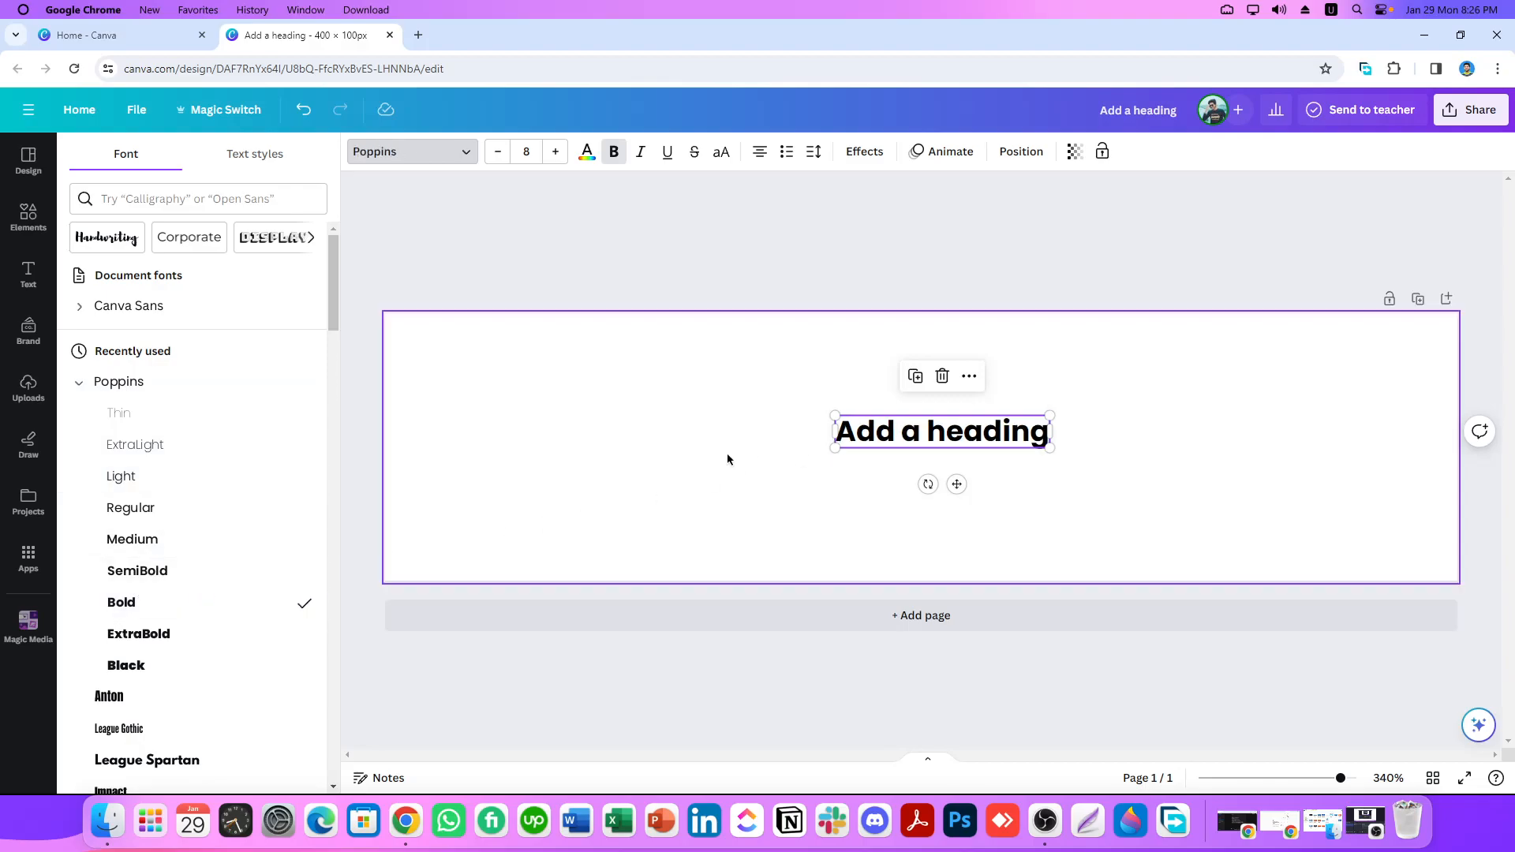
# - Replace the placeholder heading text with the account holder's first two names
pyautogui.doubleClick(957, 426)
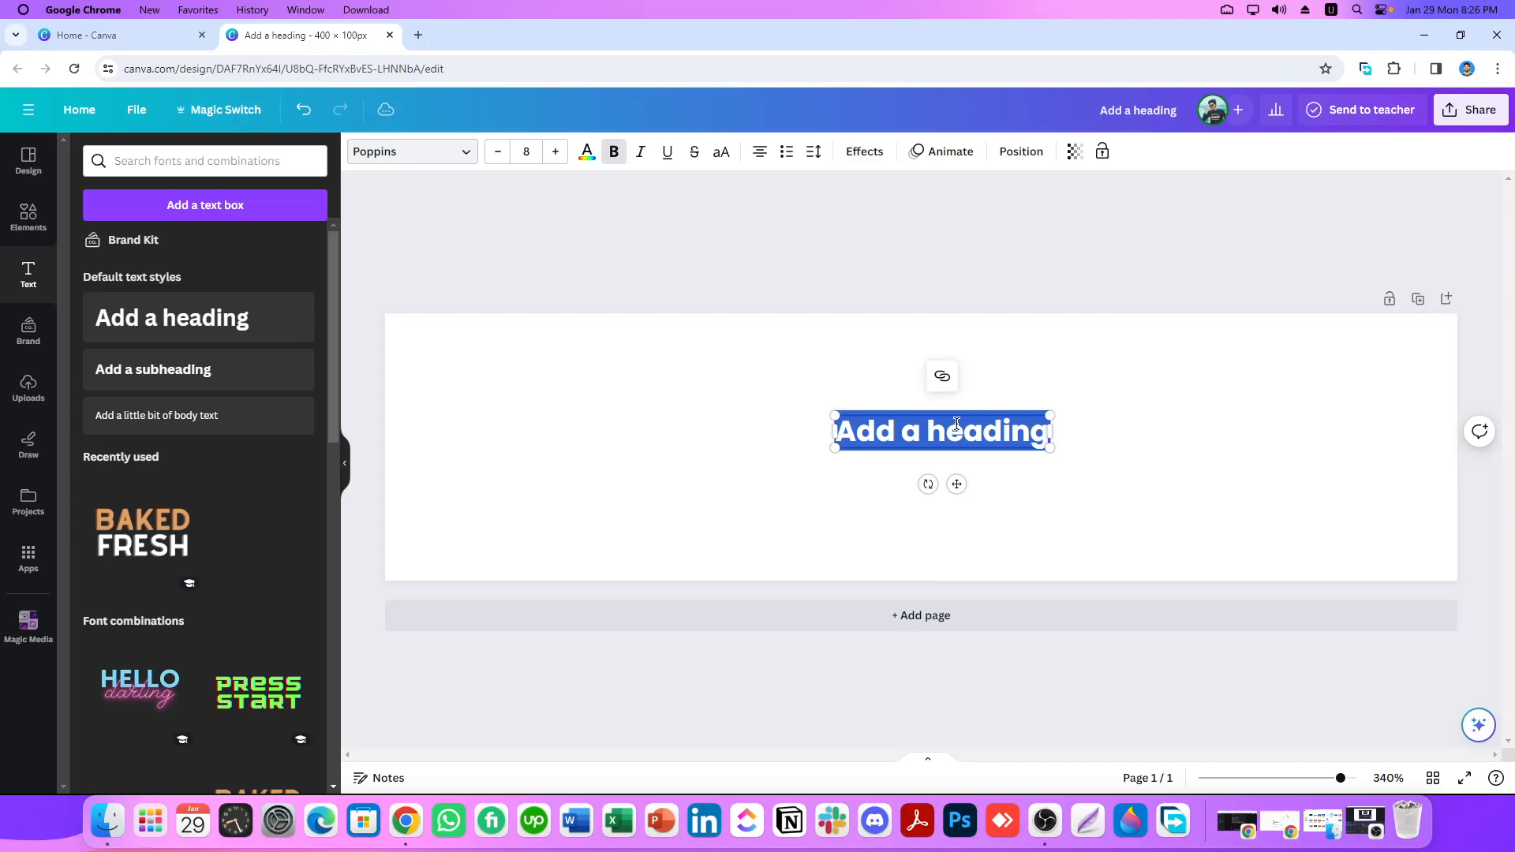
pyautogui.write('Amimul')
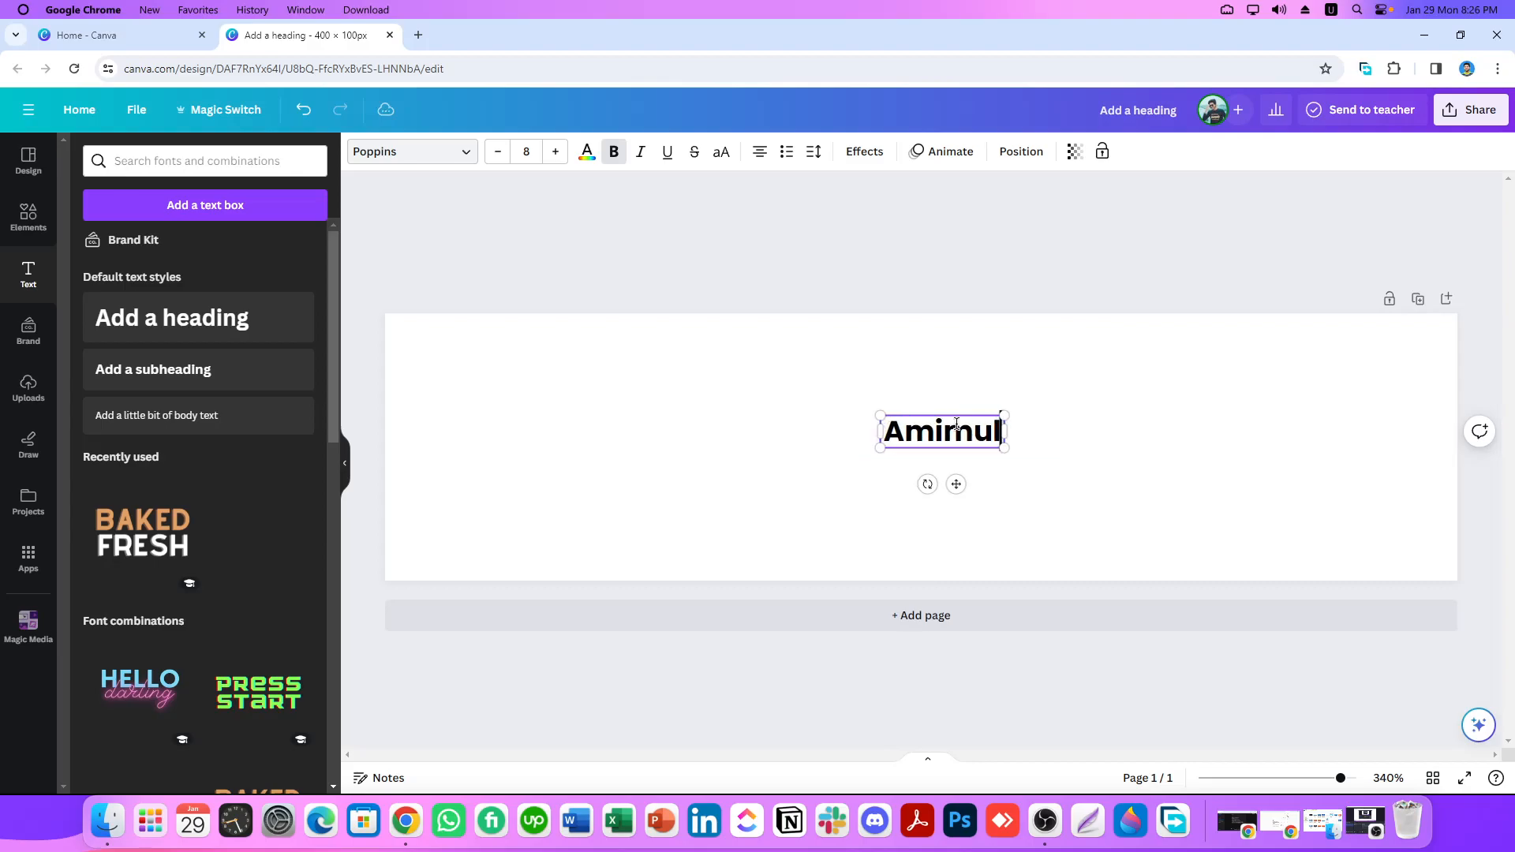
pyautogui.write(' Ihsan')
pyautogui.click(1055, 466)
# - Enlarge the name text to about size 33 and place it against the right side of the design, leaving space before it
pyautogui.click(1002, 442)
pyautogui.moveTo(828, 412); pyautogui.dragTo(299, 329)
pyautogui.moveTo(609, 405); pyautogui.dragTo(990, 464)
pyautogui.moveTo(680, 388); pyautogui.dragTo(569, 371)
pyautogui.moveTo(876, 469); pyautogui.dragTo(894, 474)
pyautogui.click(549, 450)
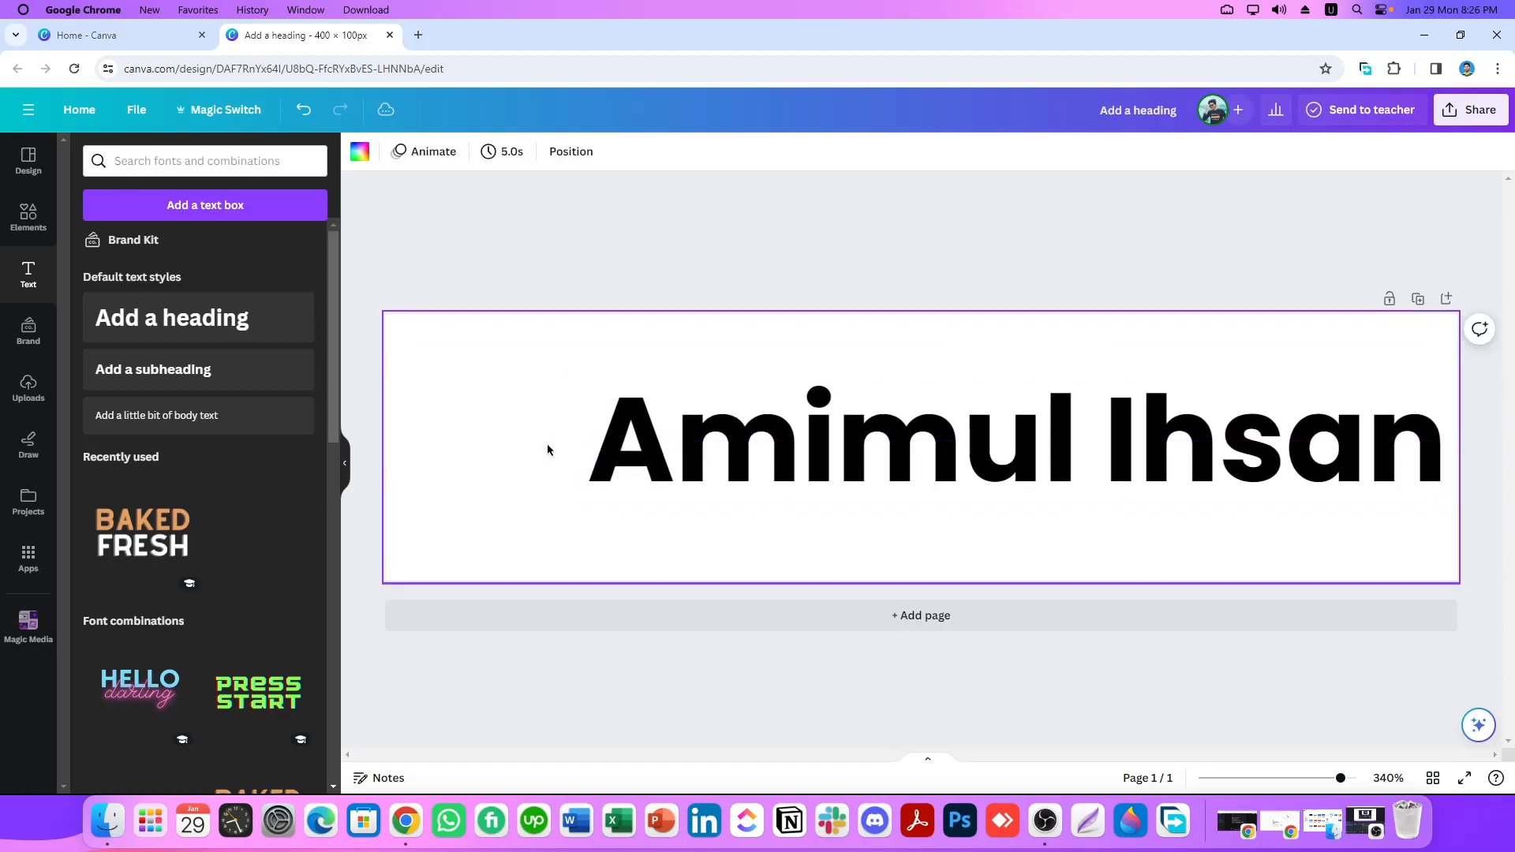
# - Search the design elements for "AI logo"
pyautogui.click(27, 215)
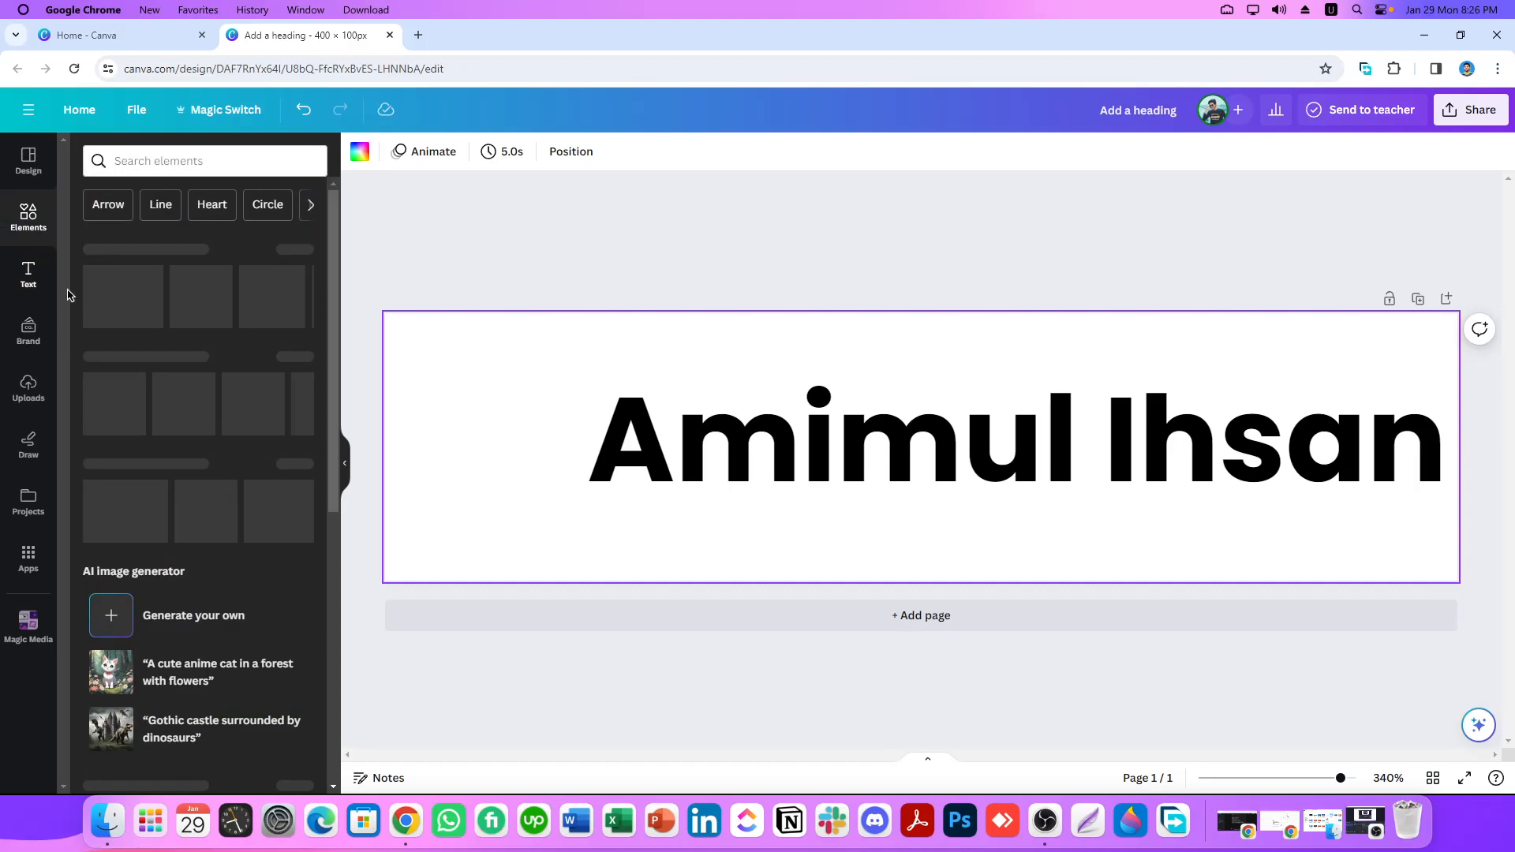
pyautogui.click(168, 160)
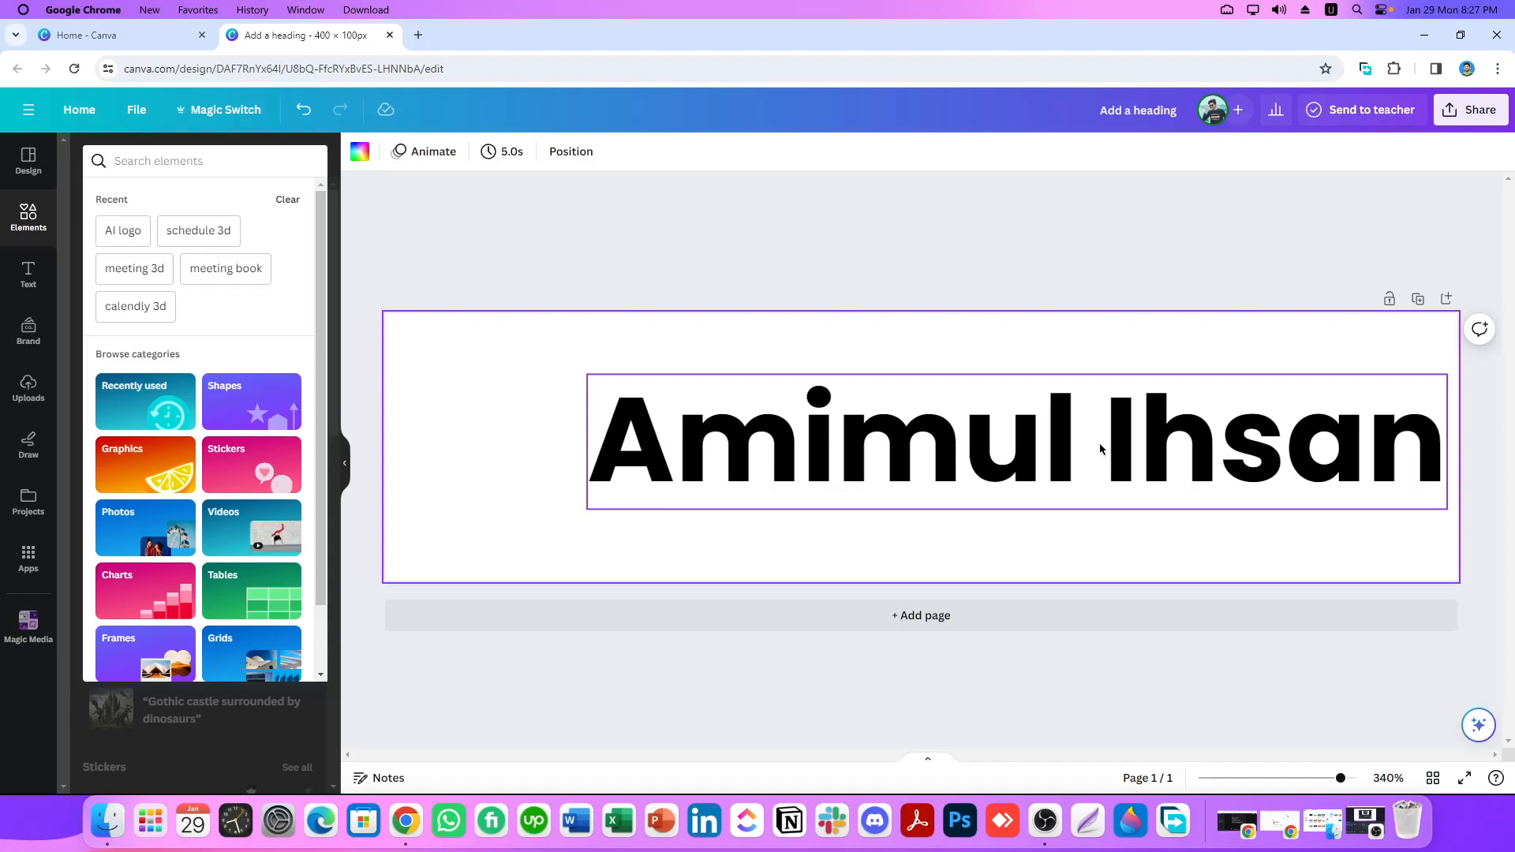
pyautogui.click(666, 436)
pyautogui.click(660, 439)
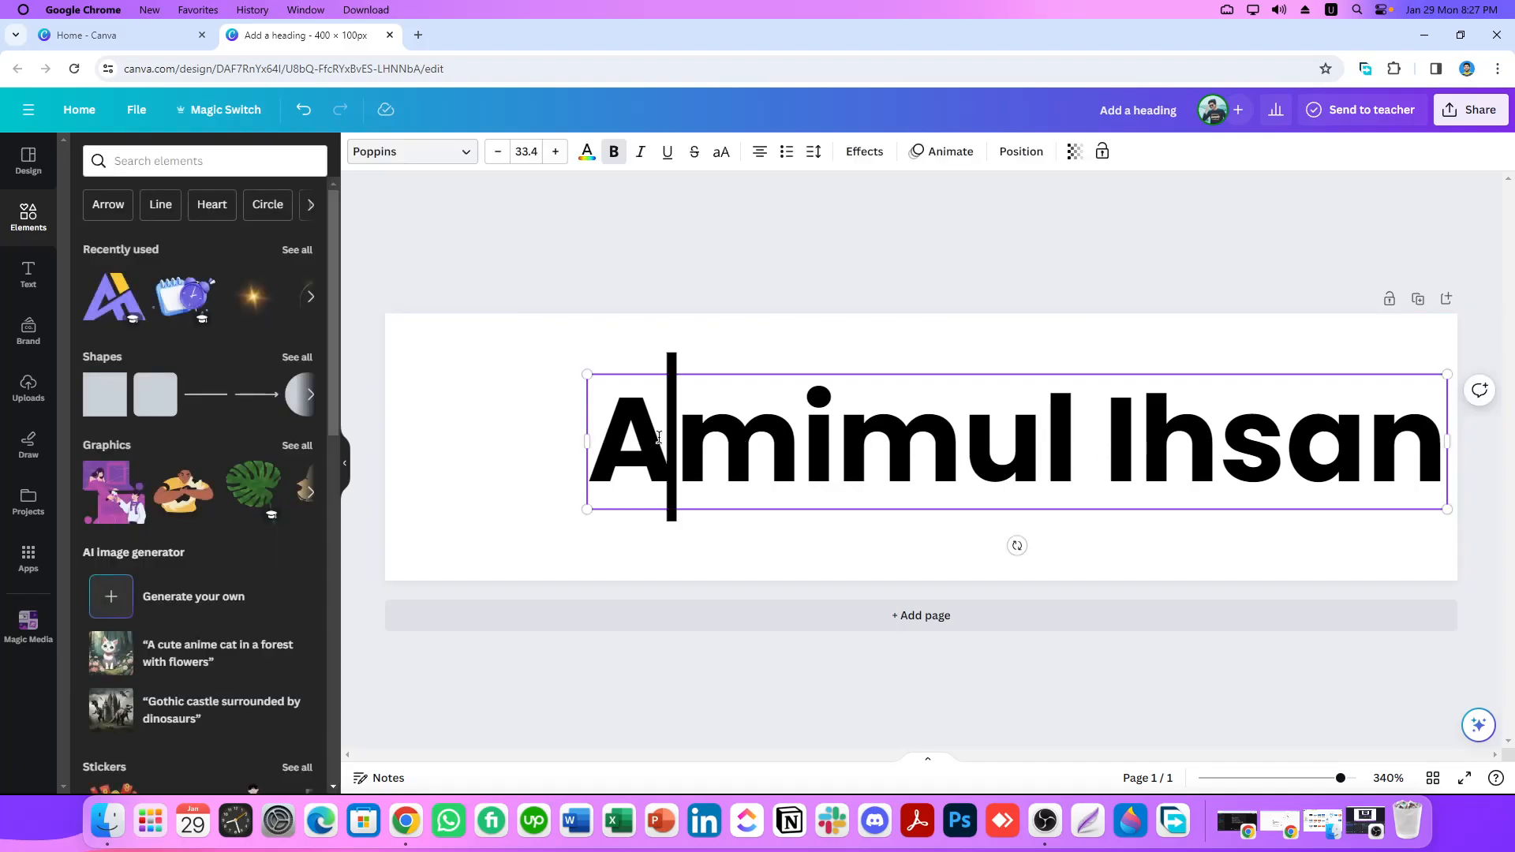
pyautogui.click(1119, 450)
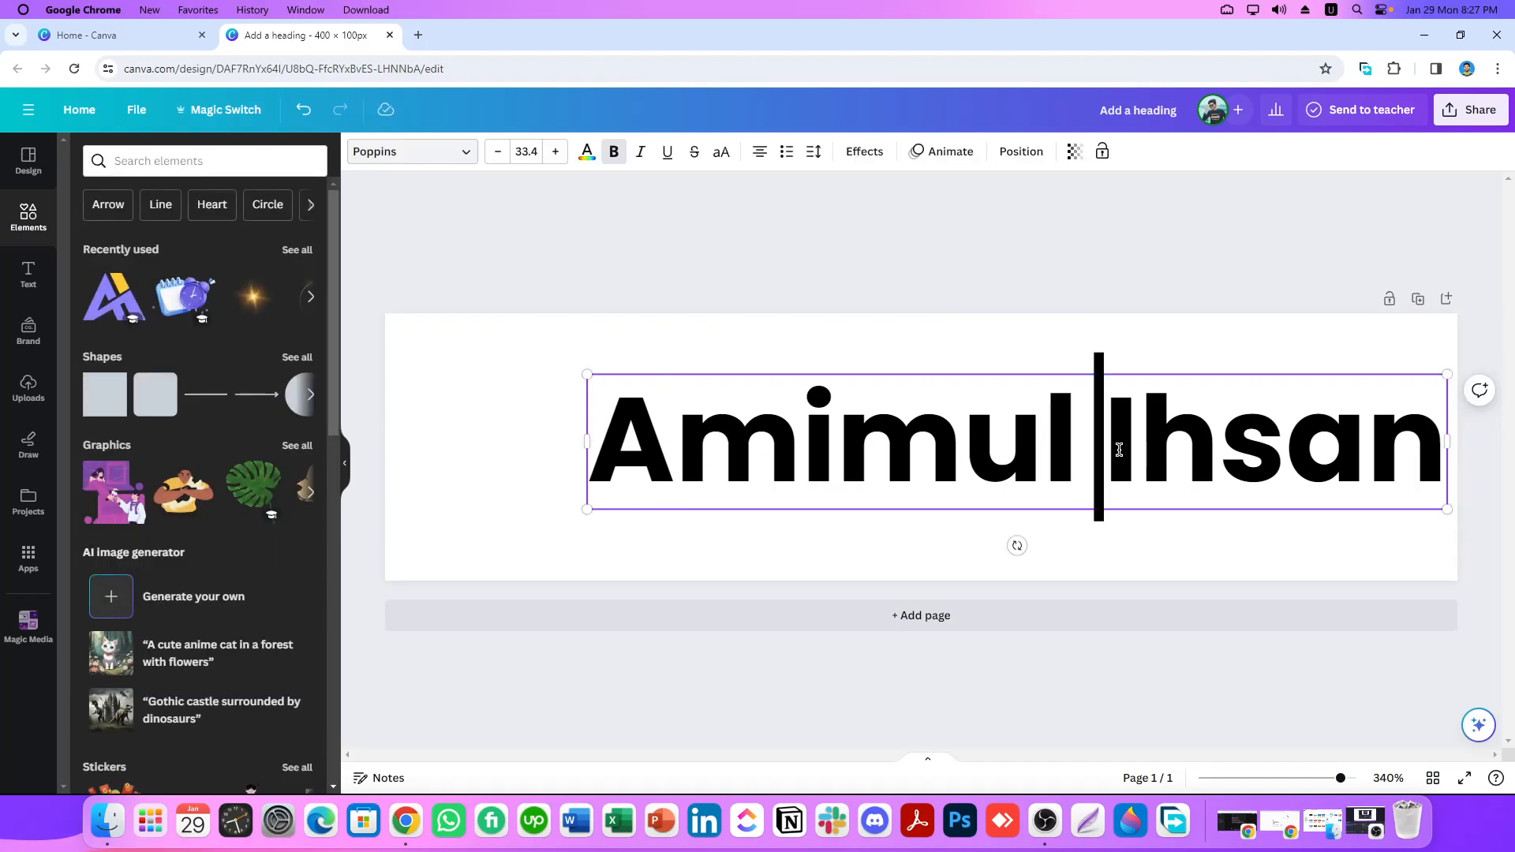
pyautogui.click(375, 365)
pyautogui.click(116, 161)
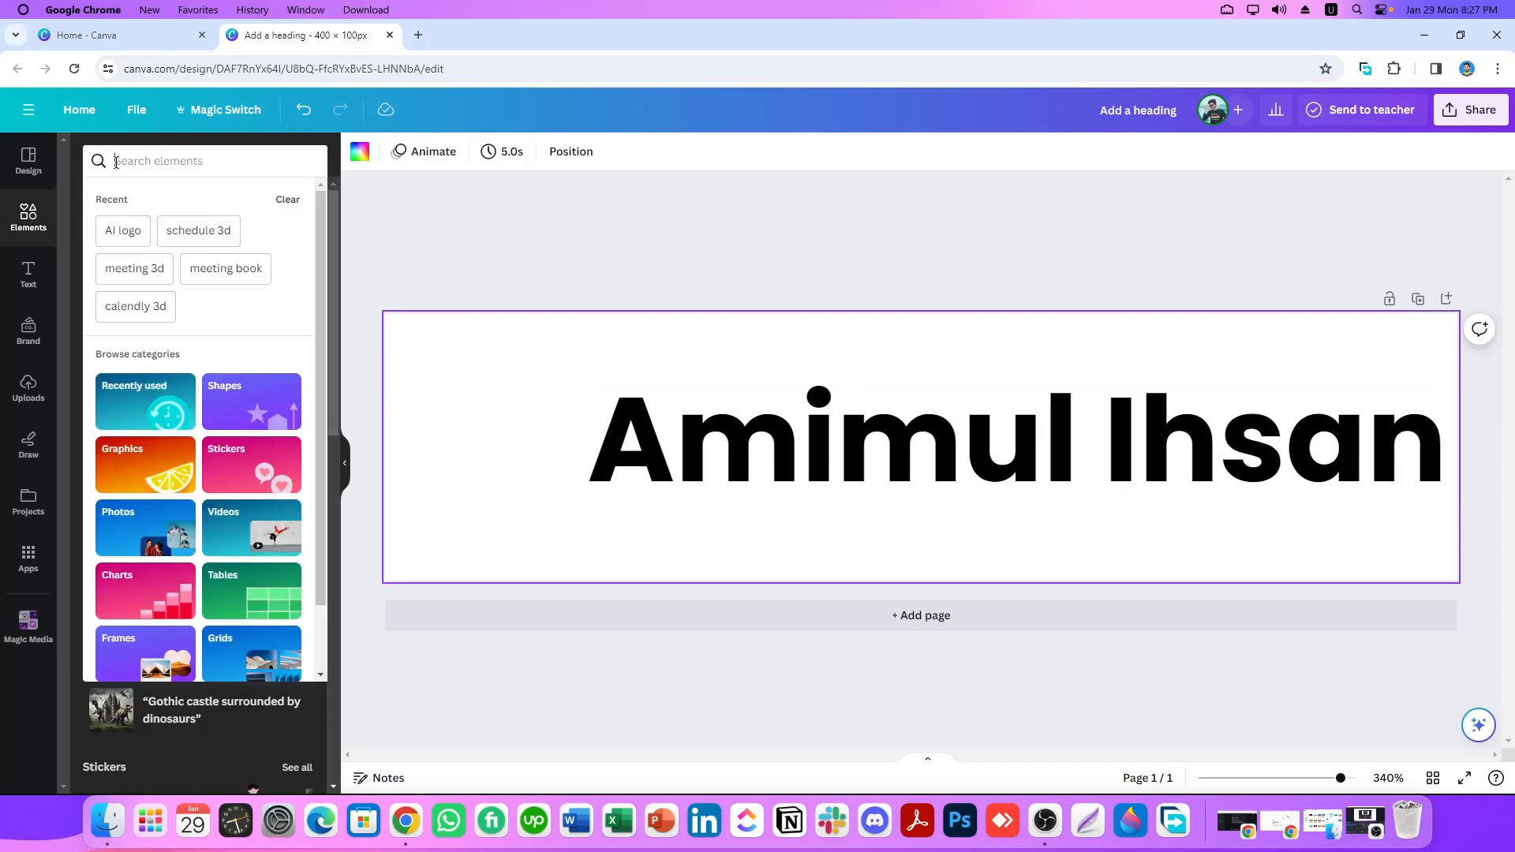
pyautogui.click(120, 231)
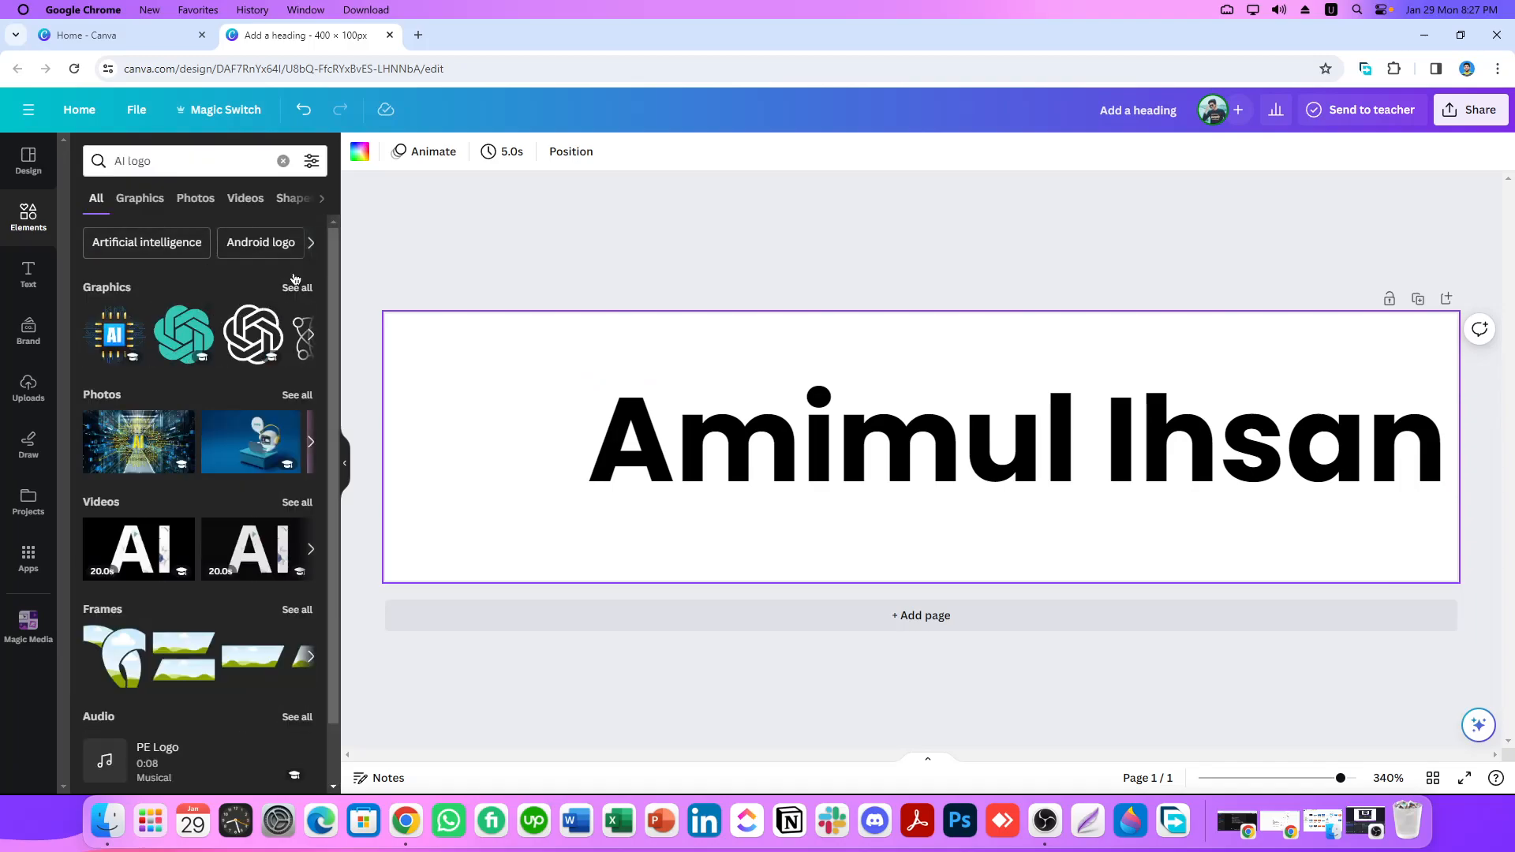
# - Browse the graphics results and place the purple and yellow letter-mark logo in the space before the name
pyautogui.click(135, 198)
pyautogui.scroll(-5, 189, 420)
pyautogui.scroll(1, 189, 419)
pyautogui.scroll(-2, 183, 395)
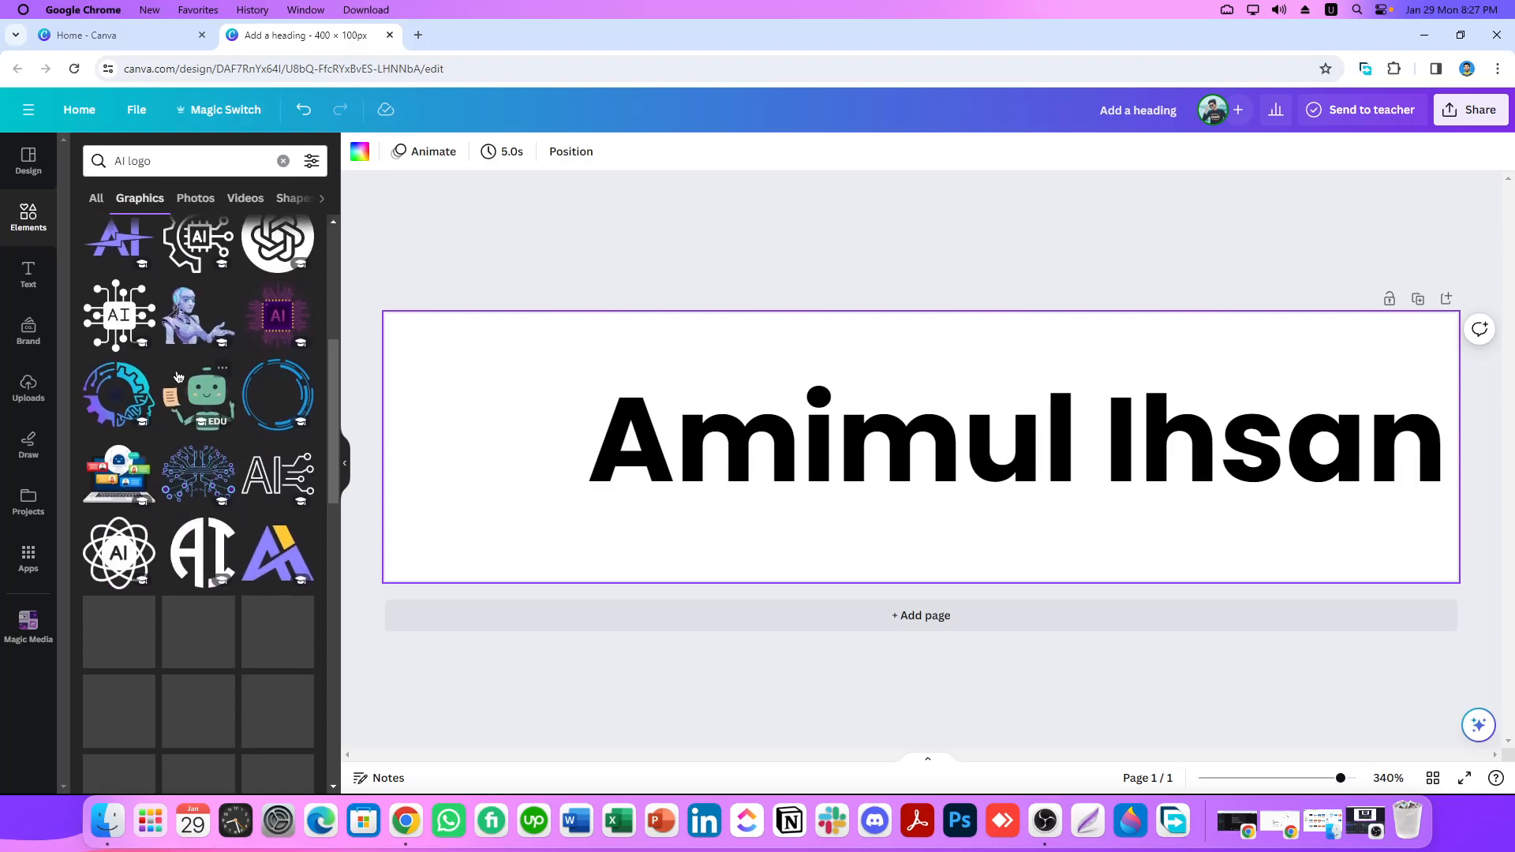
pyautogui.scroll(2, 175, 387)
pyautogui.scroll(3, 190, 363)
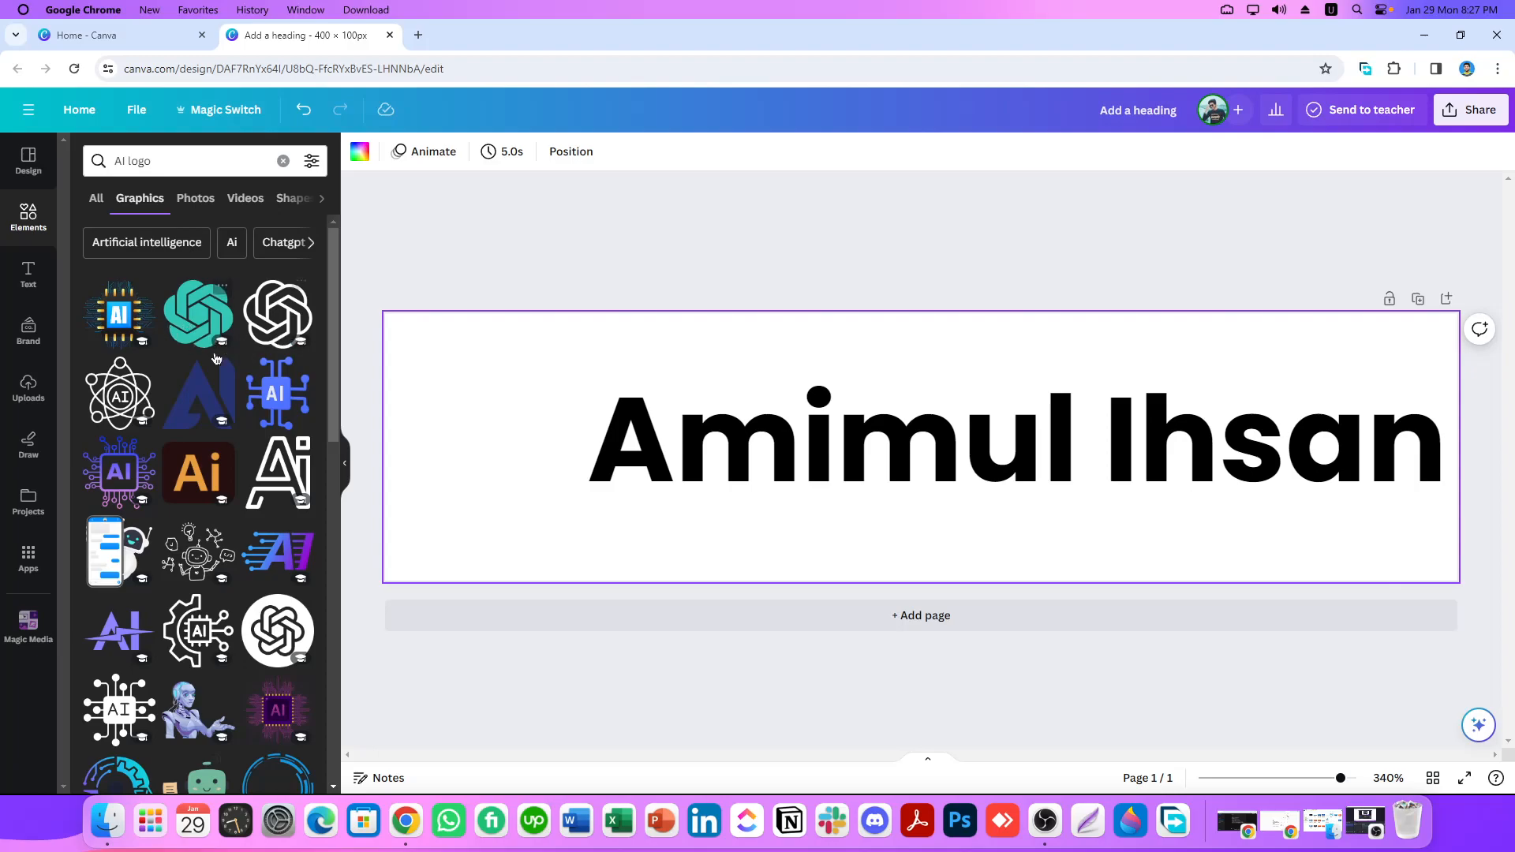
pyautogui.scroll(-2, 196, 363)
pyautogui.scroll(2, 196, 367)
pyautogui.scroll(-5, 197, 399)
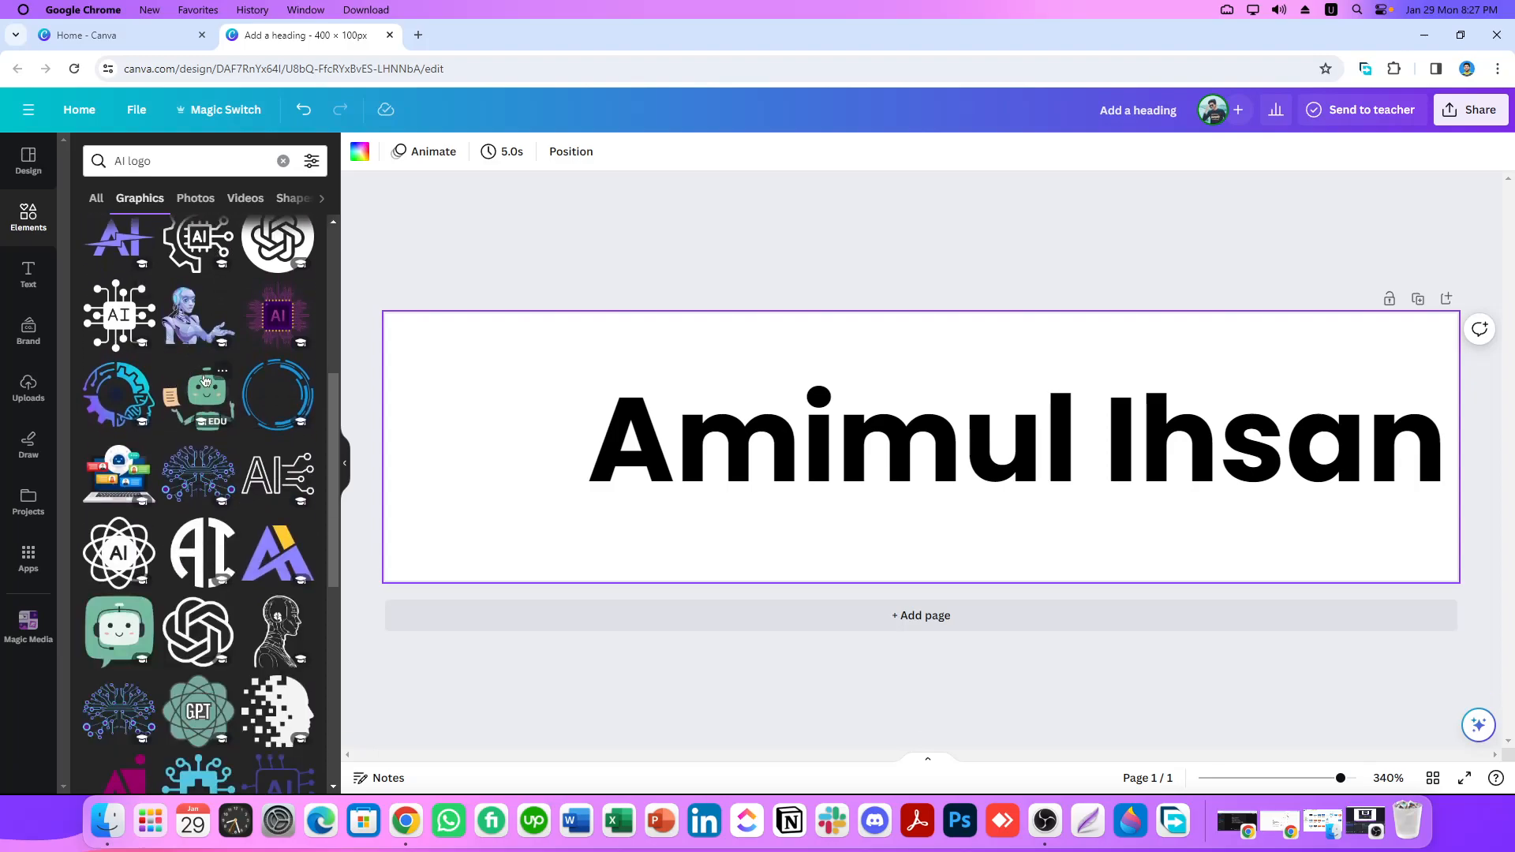
pyautogui.scroll(-2, 204, 391)
pyautogui.scroll(2, 208, 383)
pyautogui.scroll(-2, 207, 383)
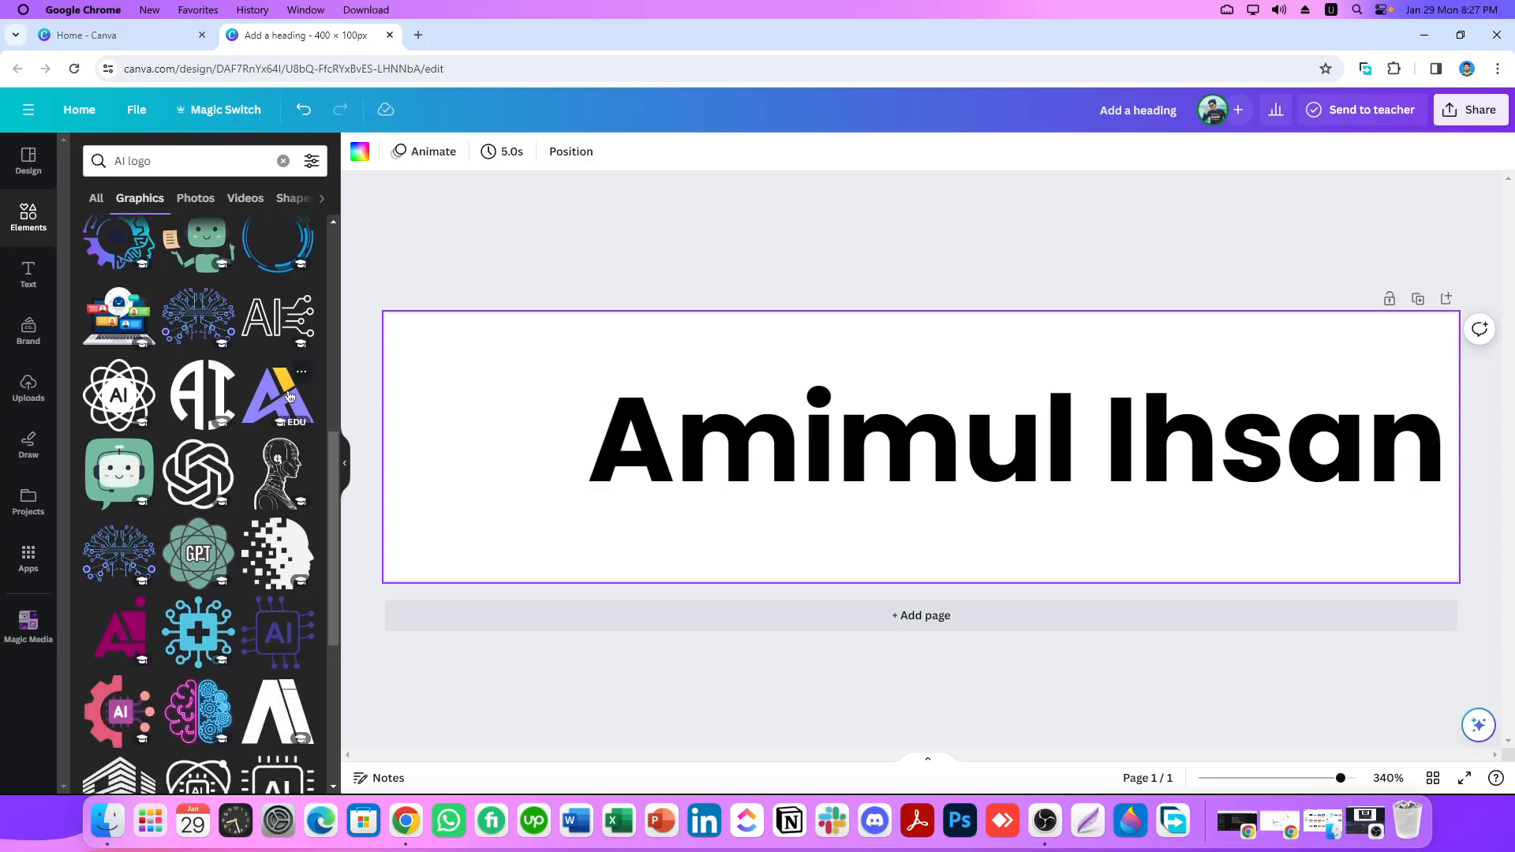
pyautogui.moveTo(278, 397); pyautogui.dragTo(466, 435)
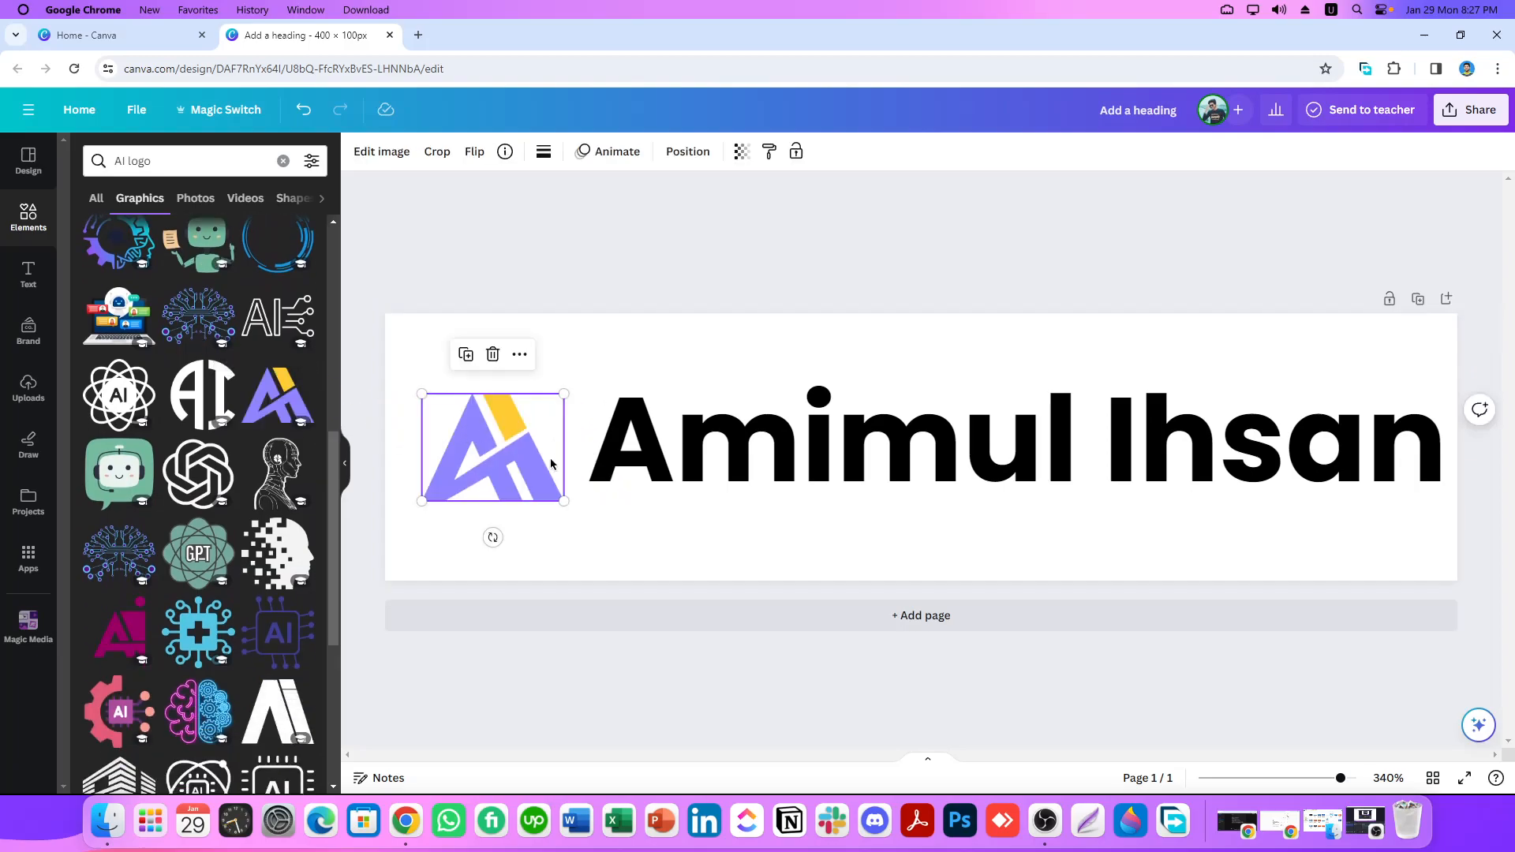
pyautogui.click(625, 391)
# - Change the purple part of the logo to light blue from the default solid colors
pyautogui.click(506, 460)
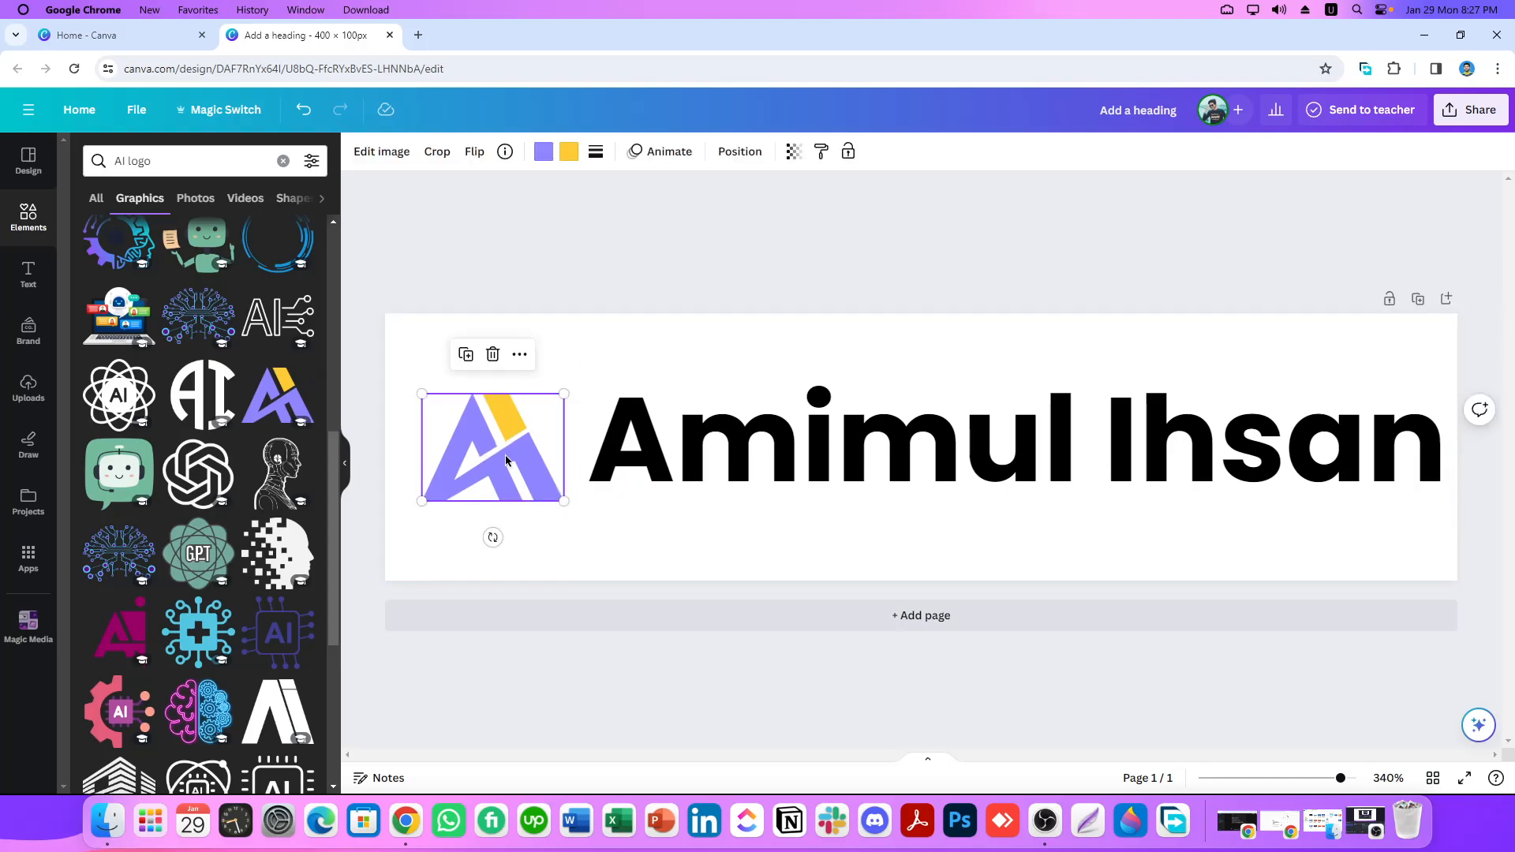
pyautogui.click(544, 152)
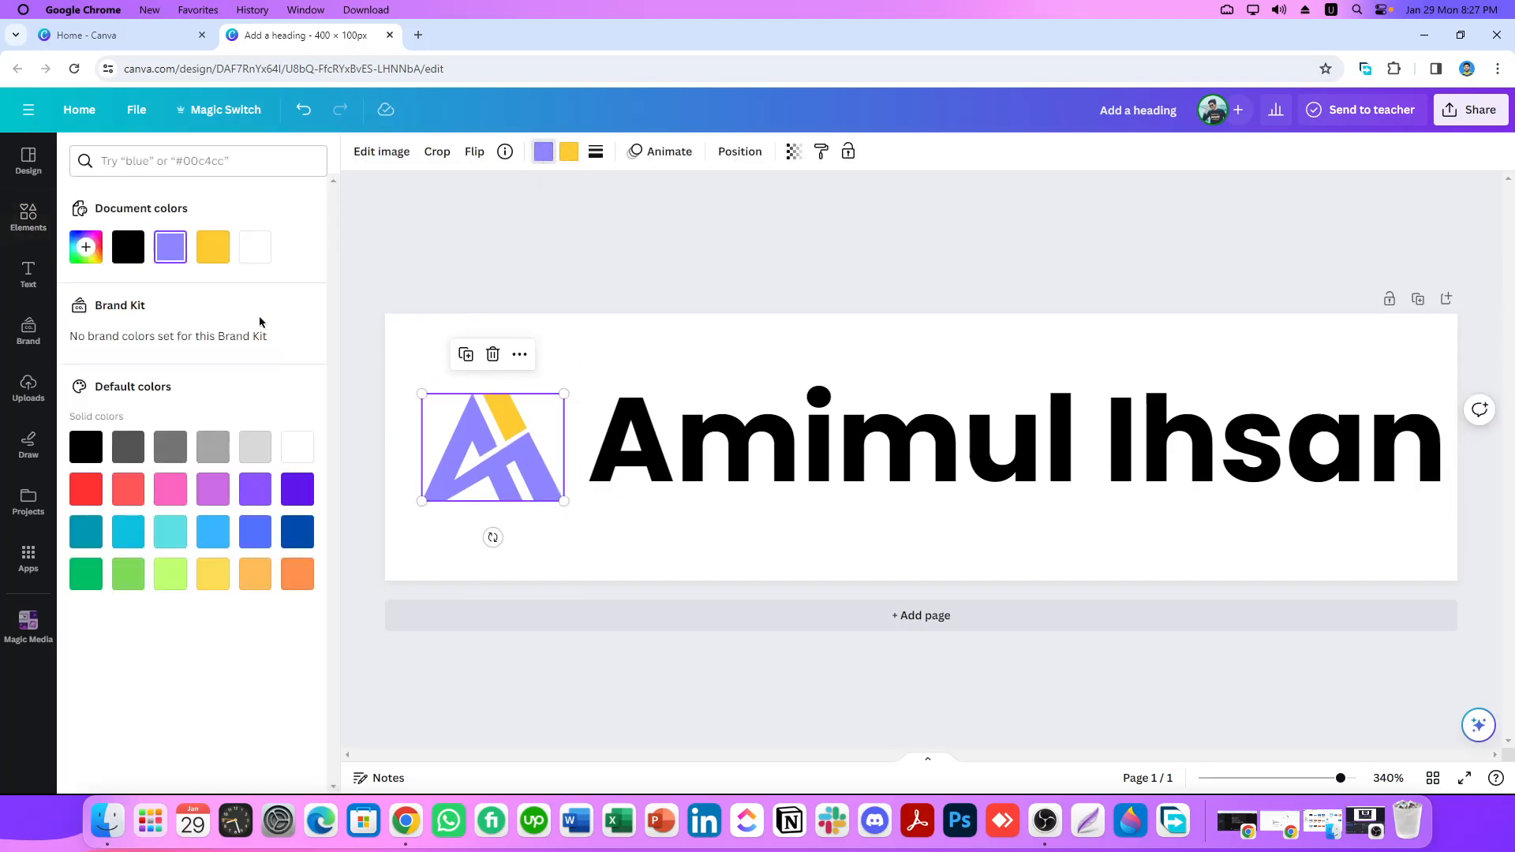
pyautogui.click(213, 531)
pyautogui.click(585, 545)
# - Enlarge the logo from its opposite corners until it reaches the start of the name text
pyautogui.click(517, 452)
pyautogui.moveTo(423, 401); pyautogui.dragTo(396, 374)
pyautogui.moveTo(564, 500); pyautogui.dragTo(597, 522)
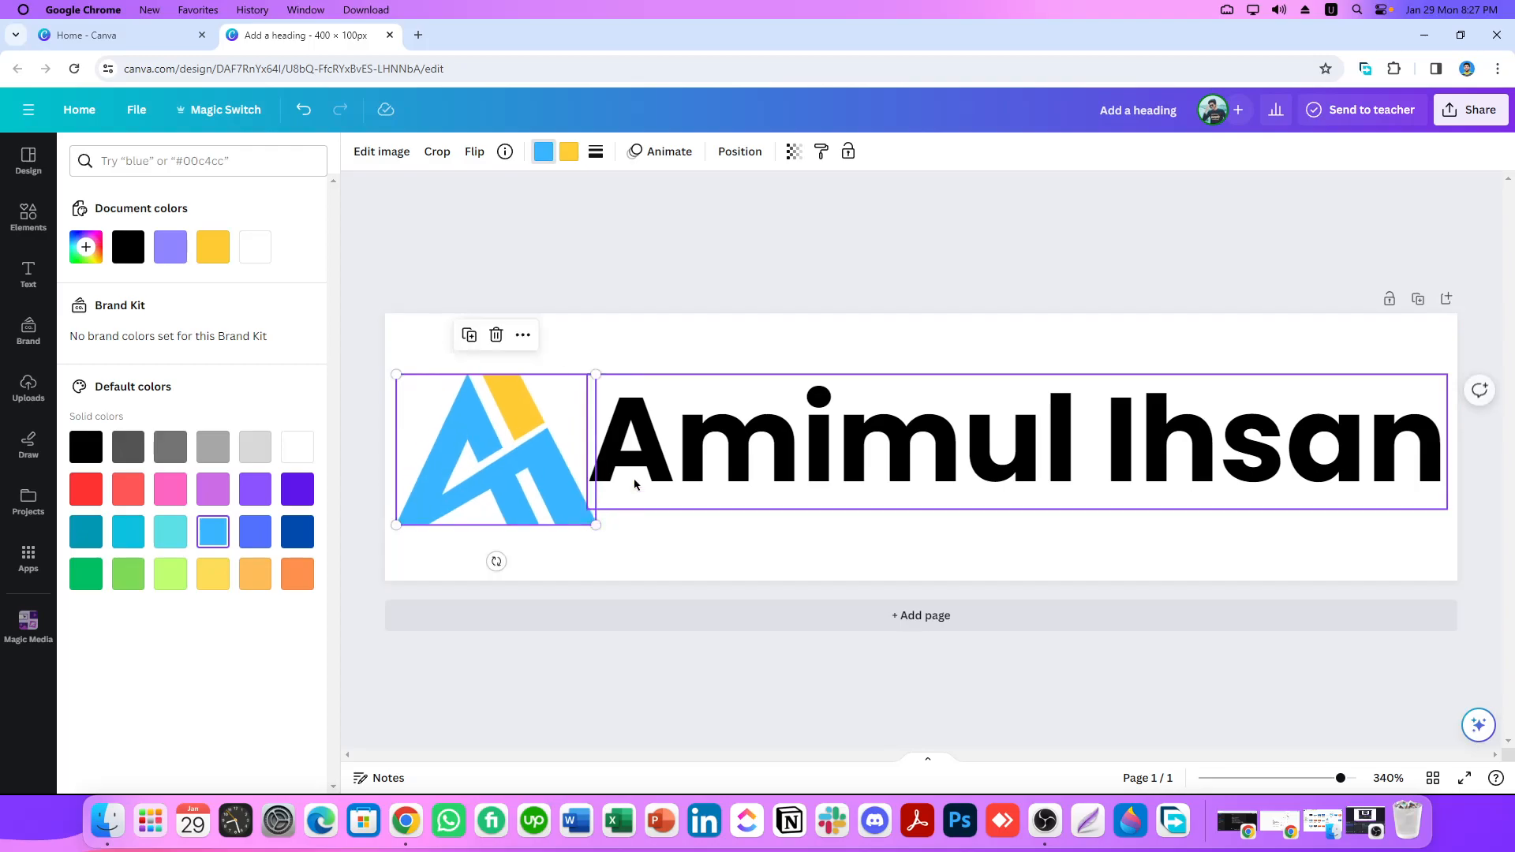
# - Reduce the name text to about size 30 and arrange the logo and name side by side with a small gap
pyautogui.click(633, 484)
pyautogui.moveTo(585, 371); pyautogui.dragTo(671, 397)
pyautogui.moveTo(483, 438)
pyautogui.mouseDown()
pyautogui.moveTo(521, 451)
pyautogui.moveTo(528, 436)
pyautogui.moveTo(505, 433)
pyautogui.moveTo(545, 436)
pyautogui.moveTo(508, 434)
pyautogui.mouseUp()
pyautogui.click(718, 507)
pyautogui.moveTo(875, 440); pyautogui.dragTo(841, 437)
pyautogui.click(739, 554)
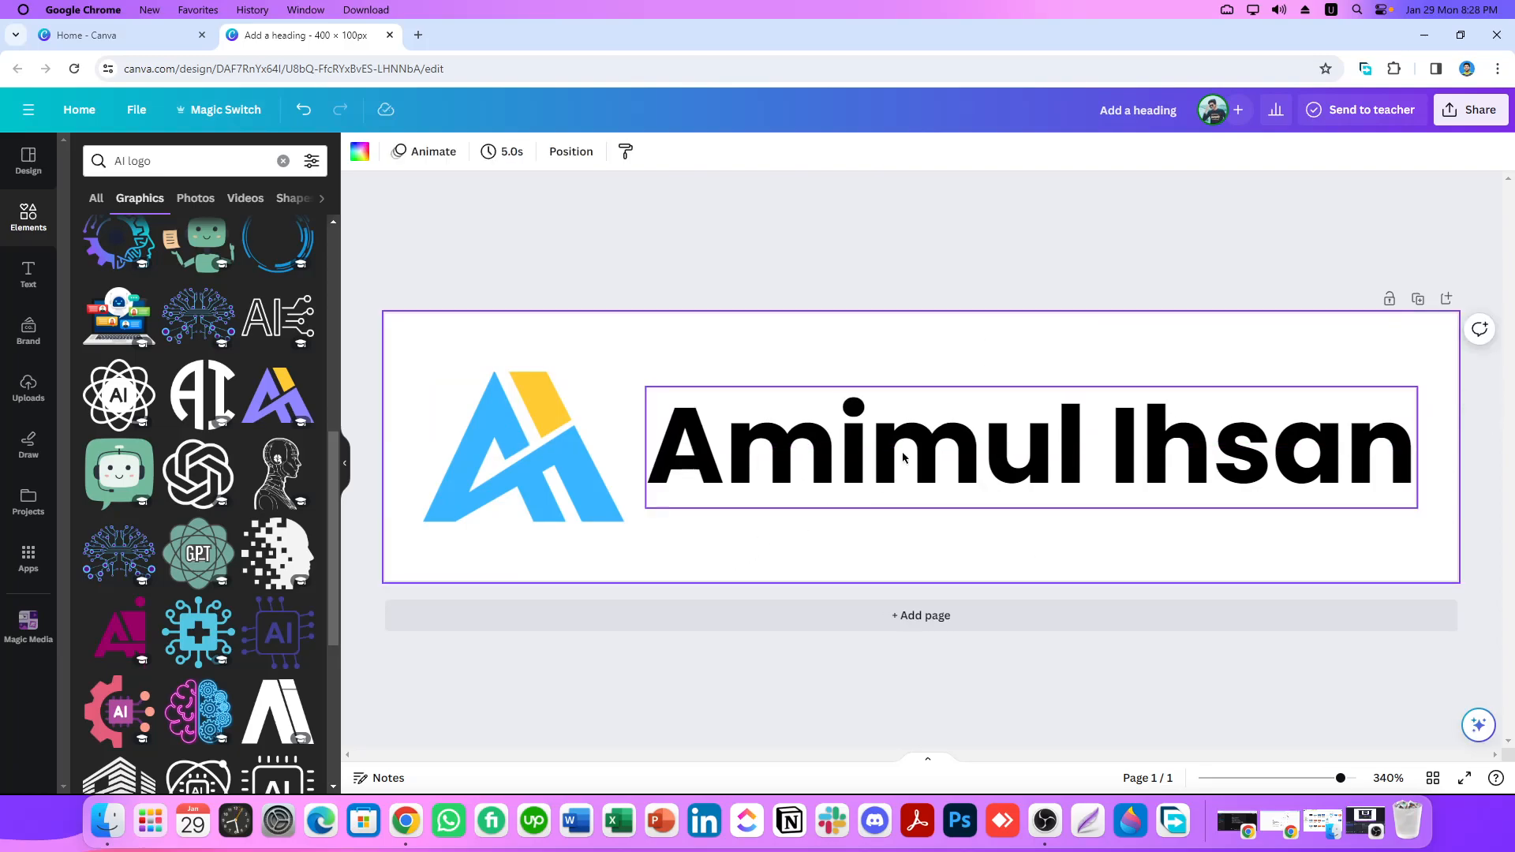
# - Recolor only the second word of the name text to the light blue used in the logo
pyautogui.click(1114, 436)
pyautogui.click(1109, 436)
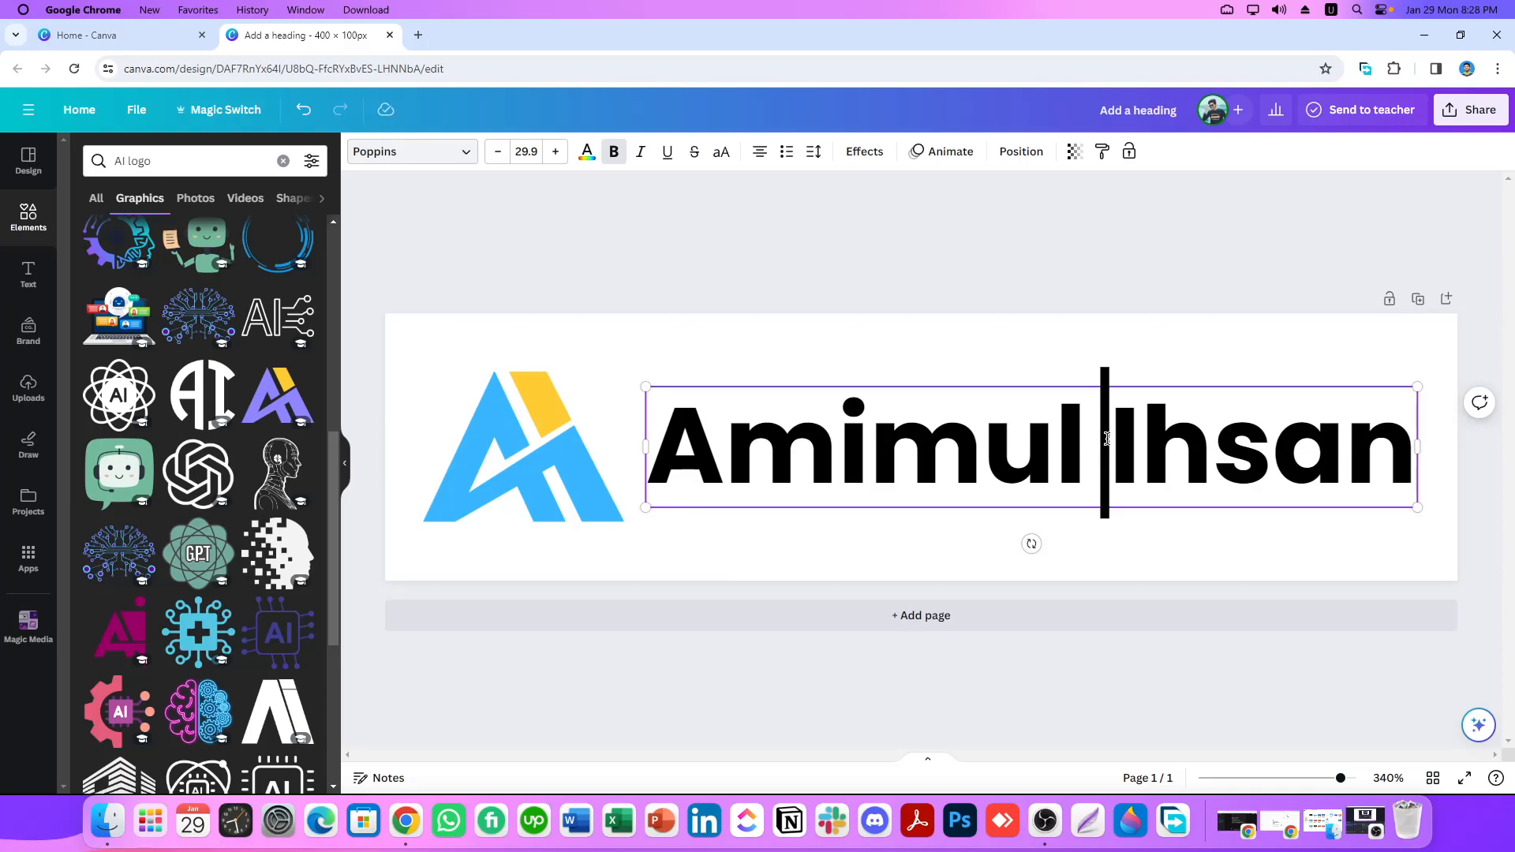
pyautogui.moveTo(1109, 436); pyautogui.dragTo(1255, 410)
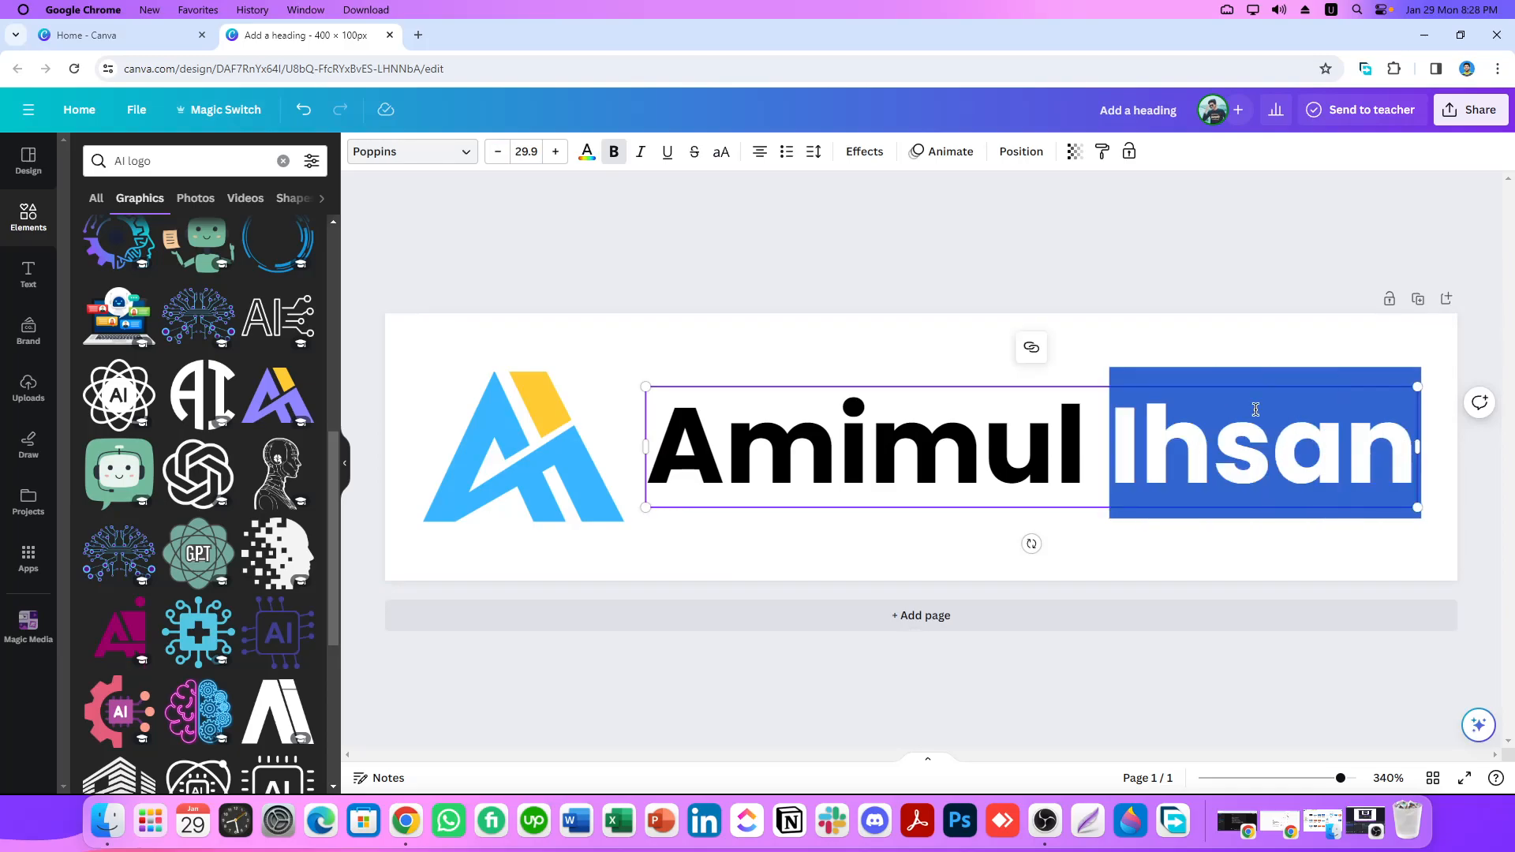
pyautogui.click(586, 150)
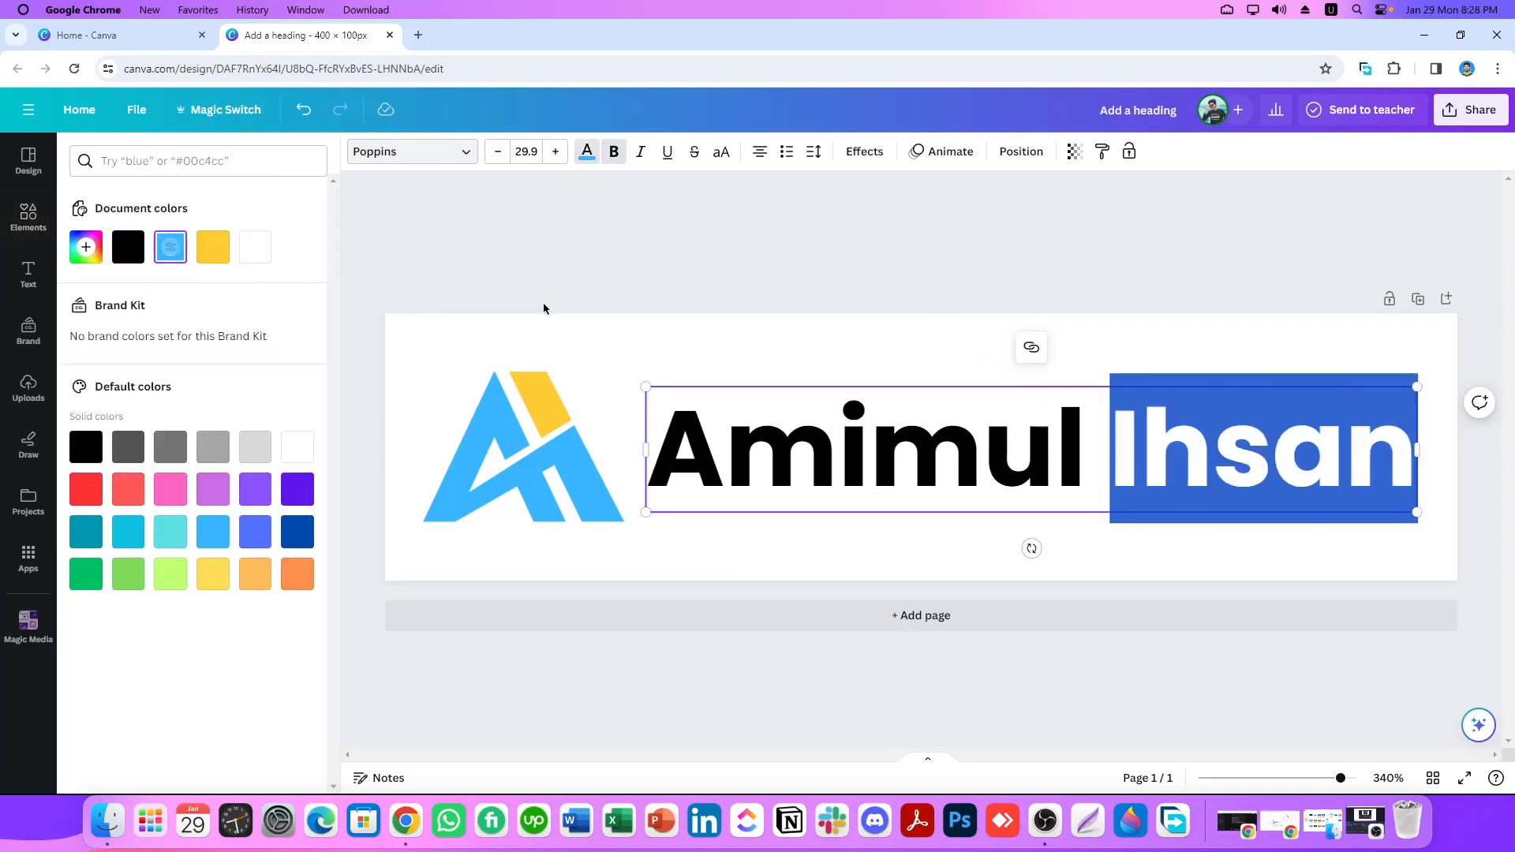
pyautogui.click(811, 265)
pyautogui.moveTo(1002, 456); pyautogui.dragTo(1003, 448)
pyautogui.click(876, 232)
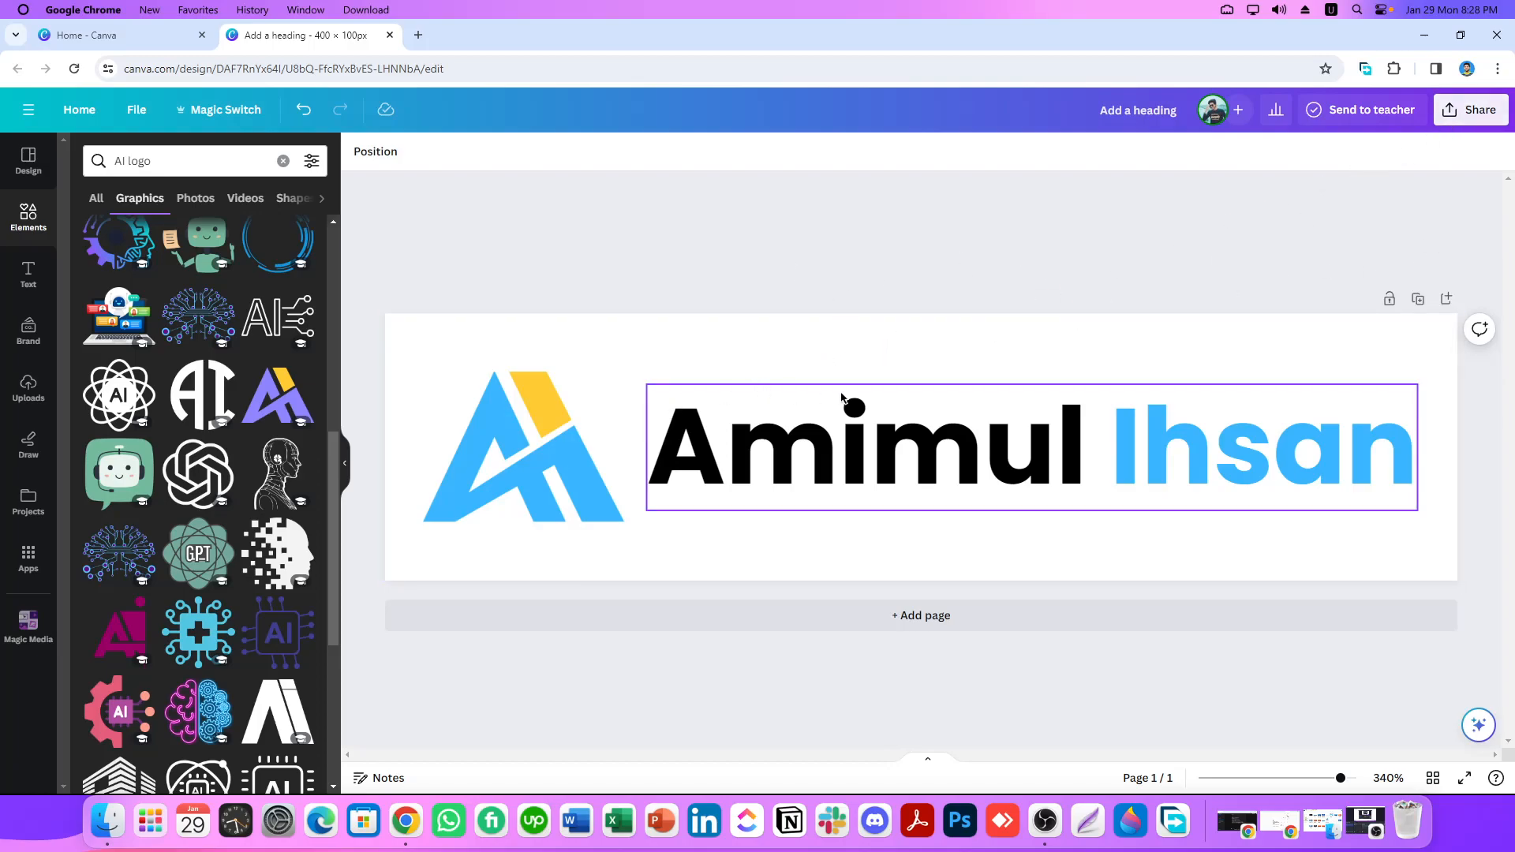
# - Download the design as a 400 × 100 px PNG with transparent background, saving it to D:/Downloads as Add a heading.png
pyautogui.click(1463, 118)
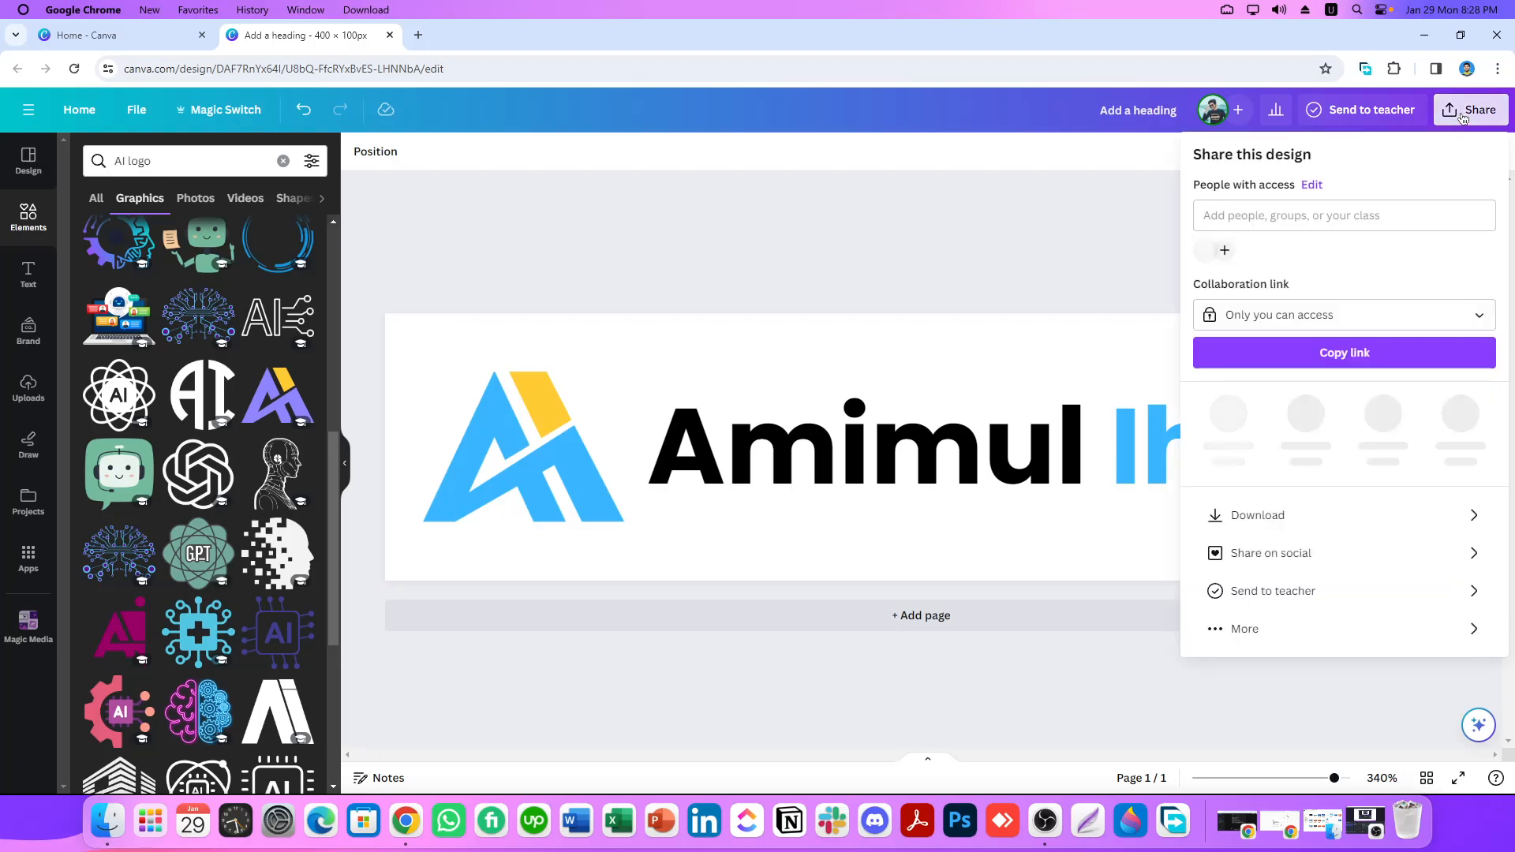
pyautogui.click(1272, 507)
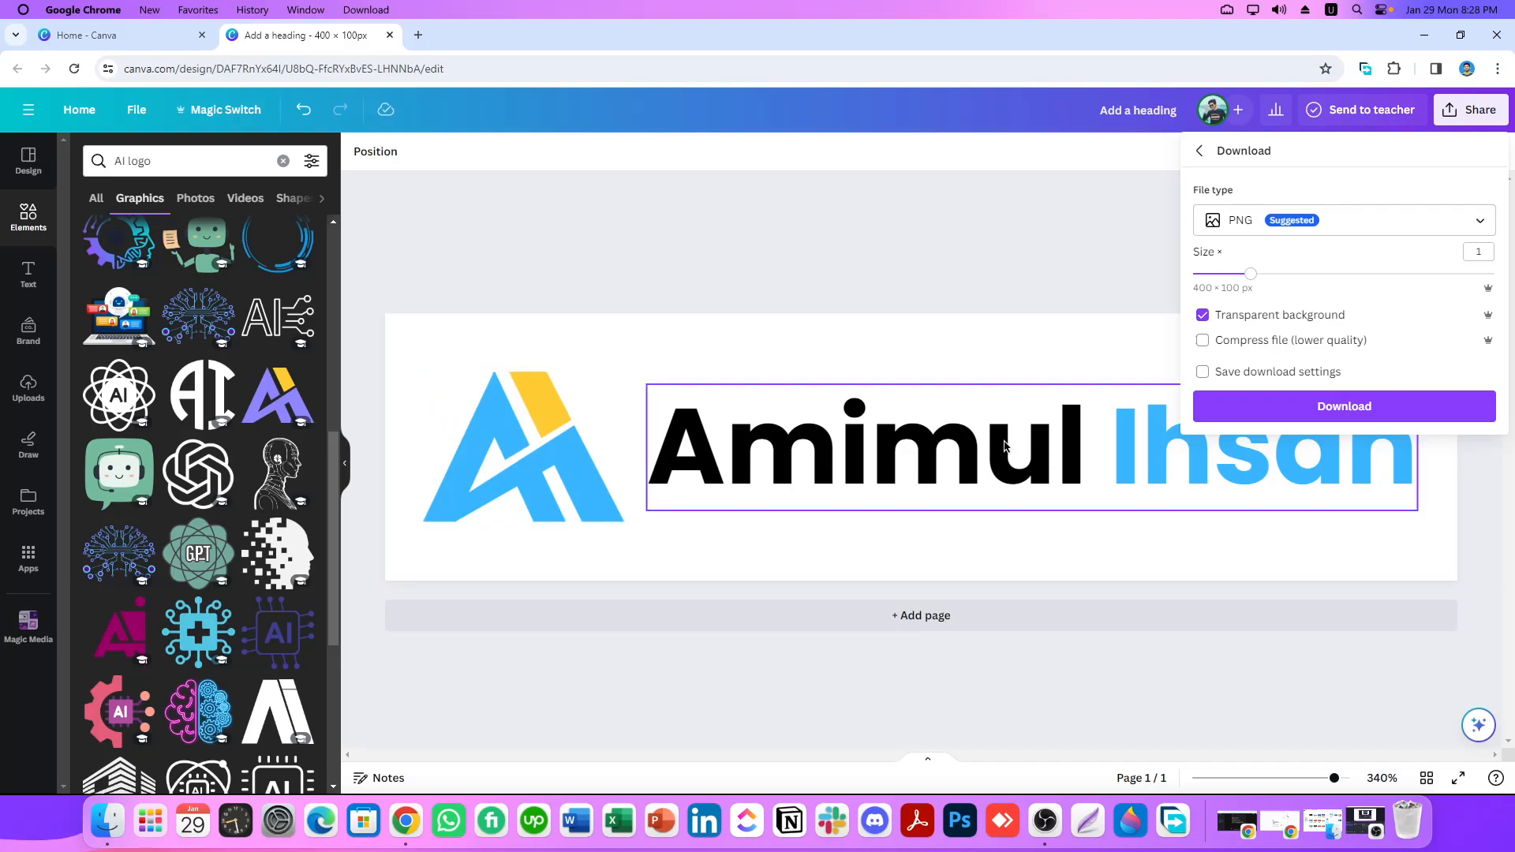
pyautogui.click(1290, 409)
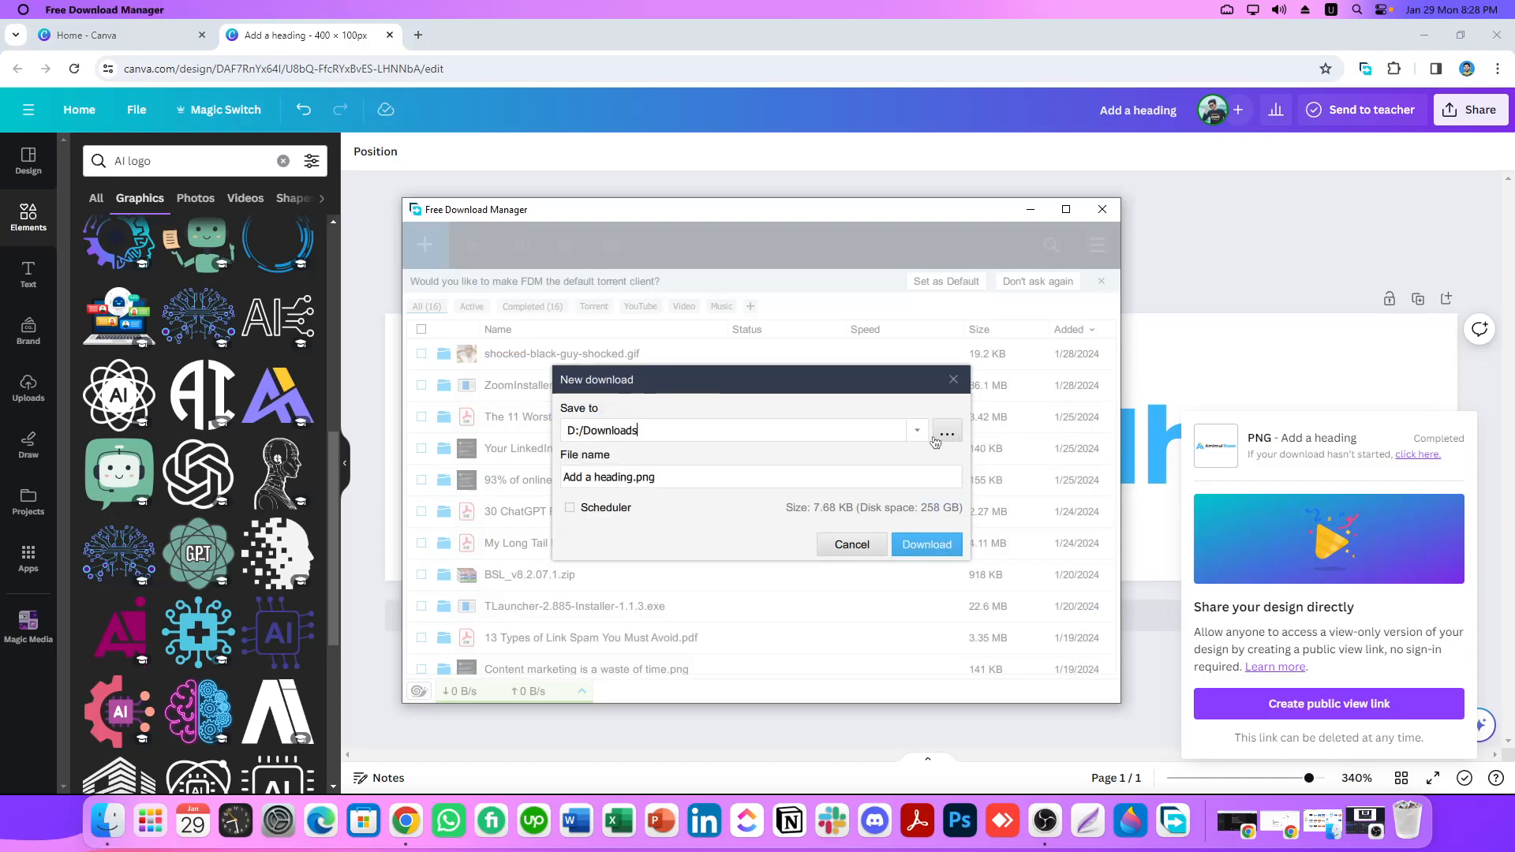
pyautogui.click(918, 542)
pyautogui.click(1029, 210)
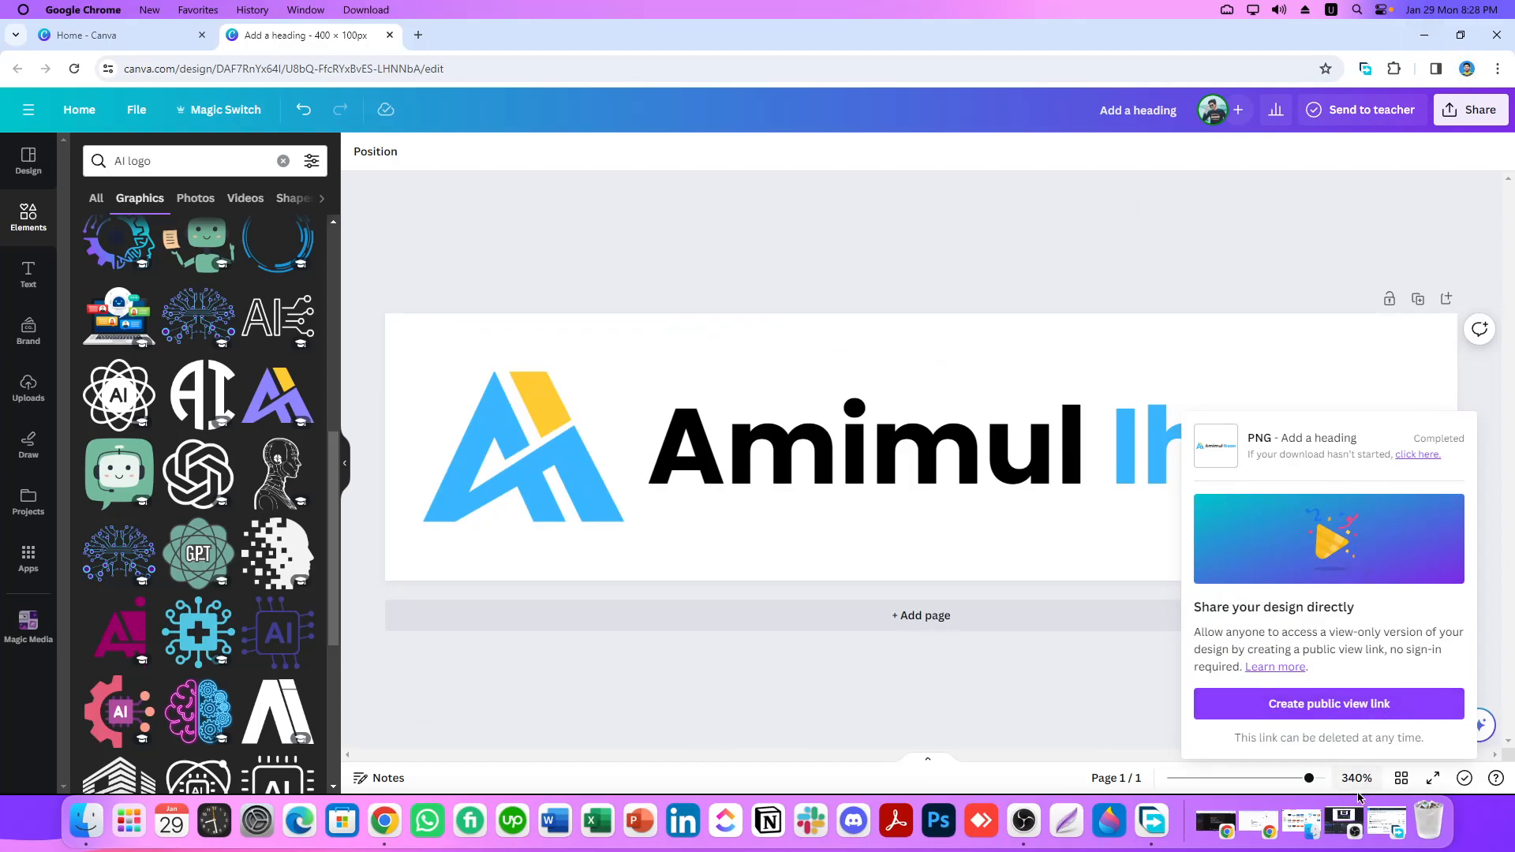
# - Switch to Calendly's branding page and choose the downloaded Add a heading image as the logo for all users in the organization
pyautogui.click(1423, 34)
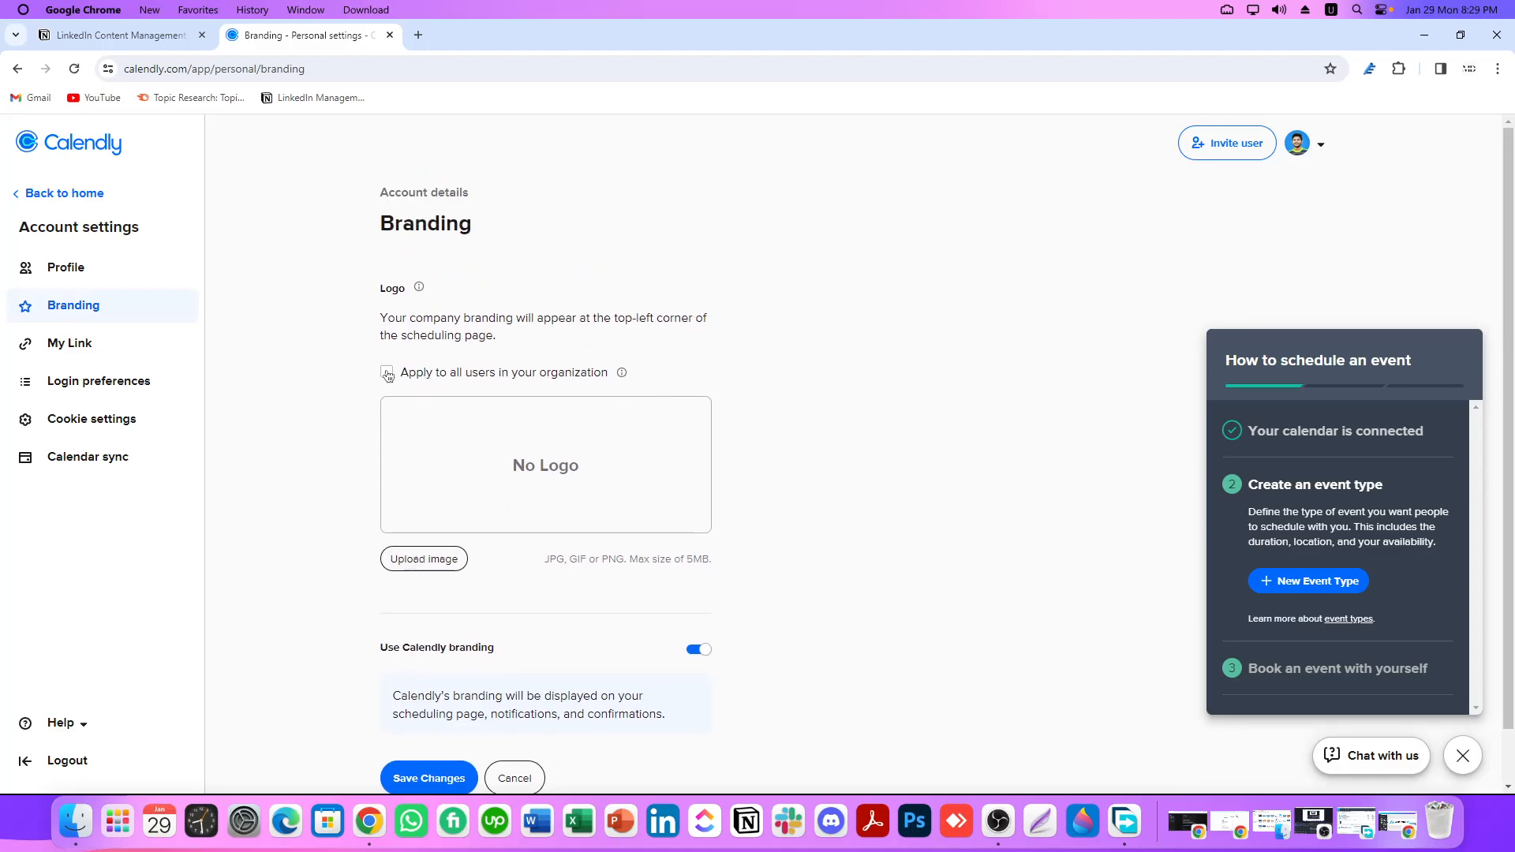
pyautogui.scroll(-1, 465, 395)
pyautogui.click(423, 502)
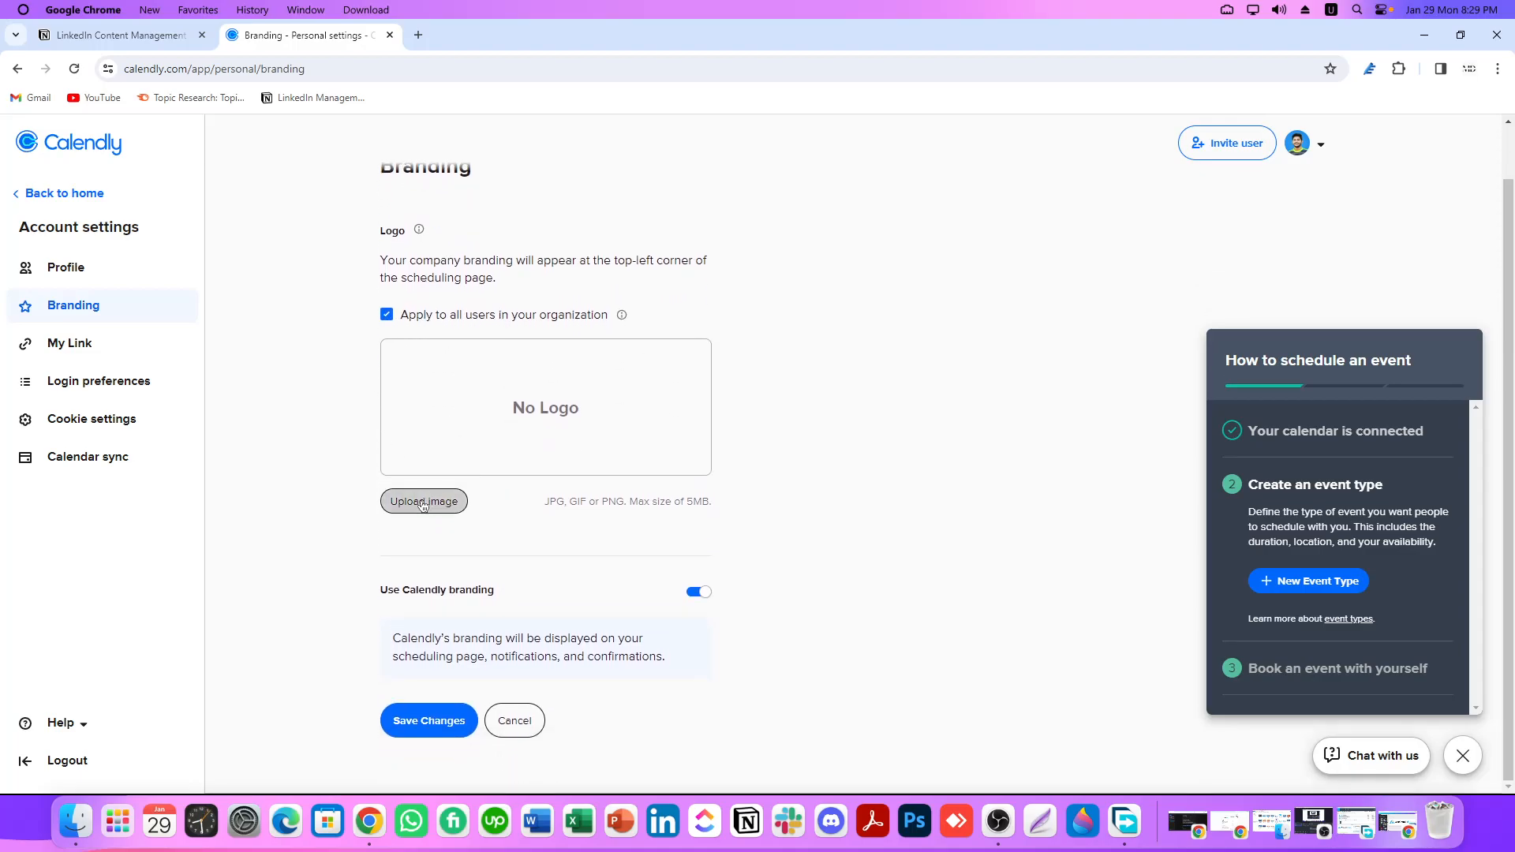
pyautogui.click(281, 57)
pyautogui.scroll(-1, 556, 241)
pyautogui.scroll(1, 556, 240)
pyautogui.click(692, 150)
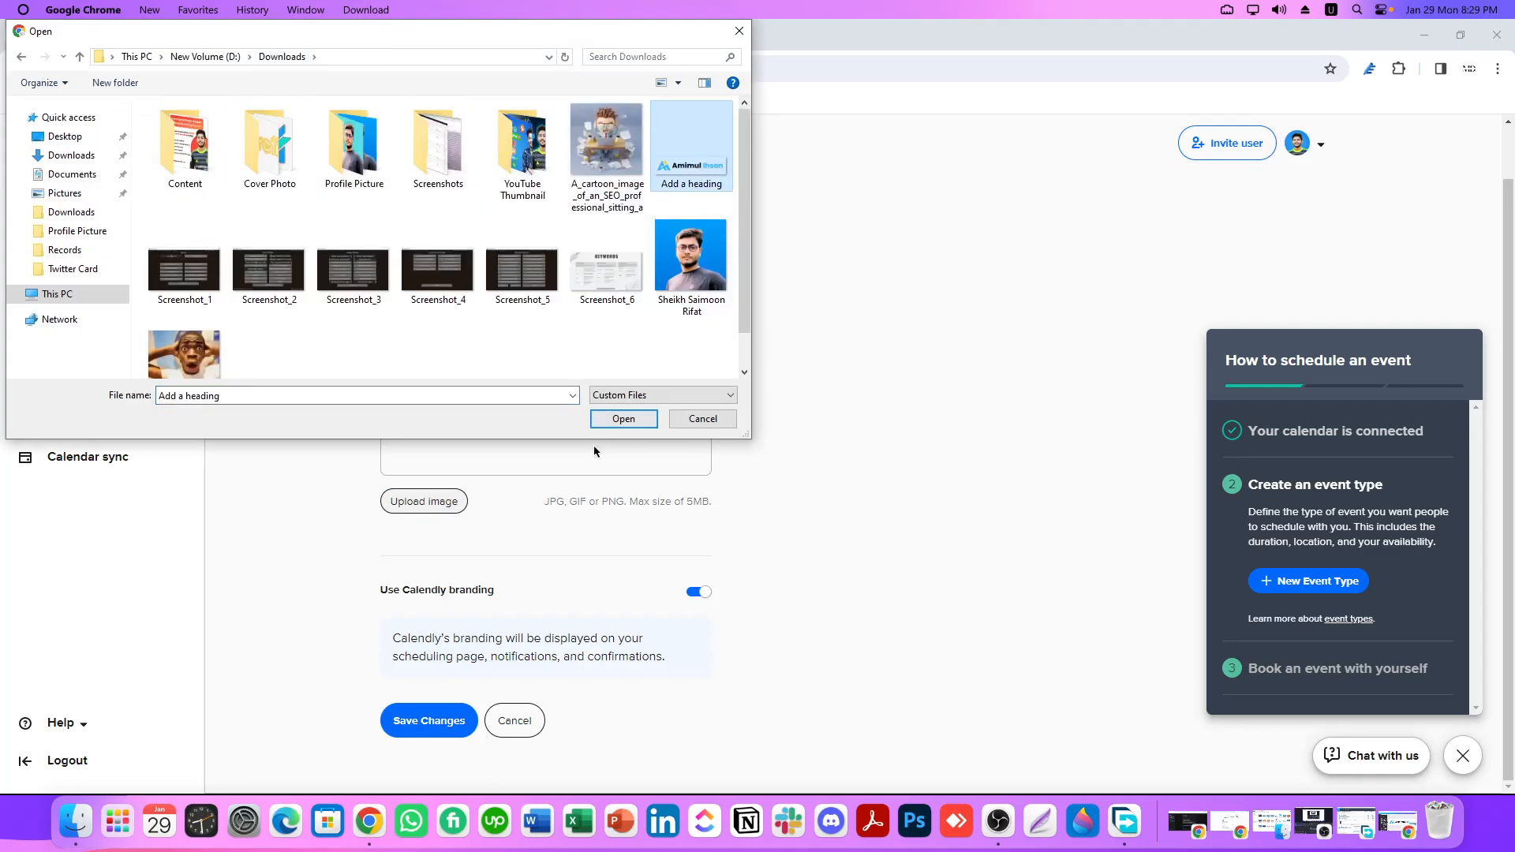
pyautogui.click(623, 419)
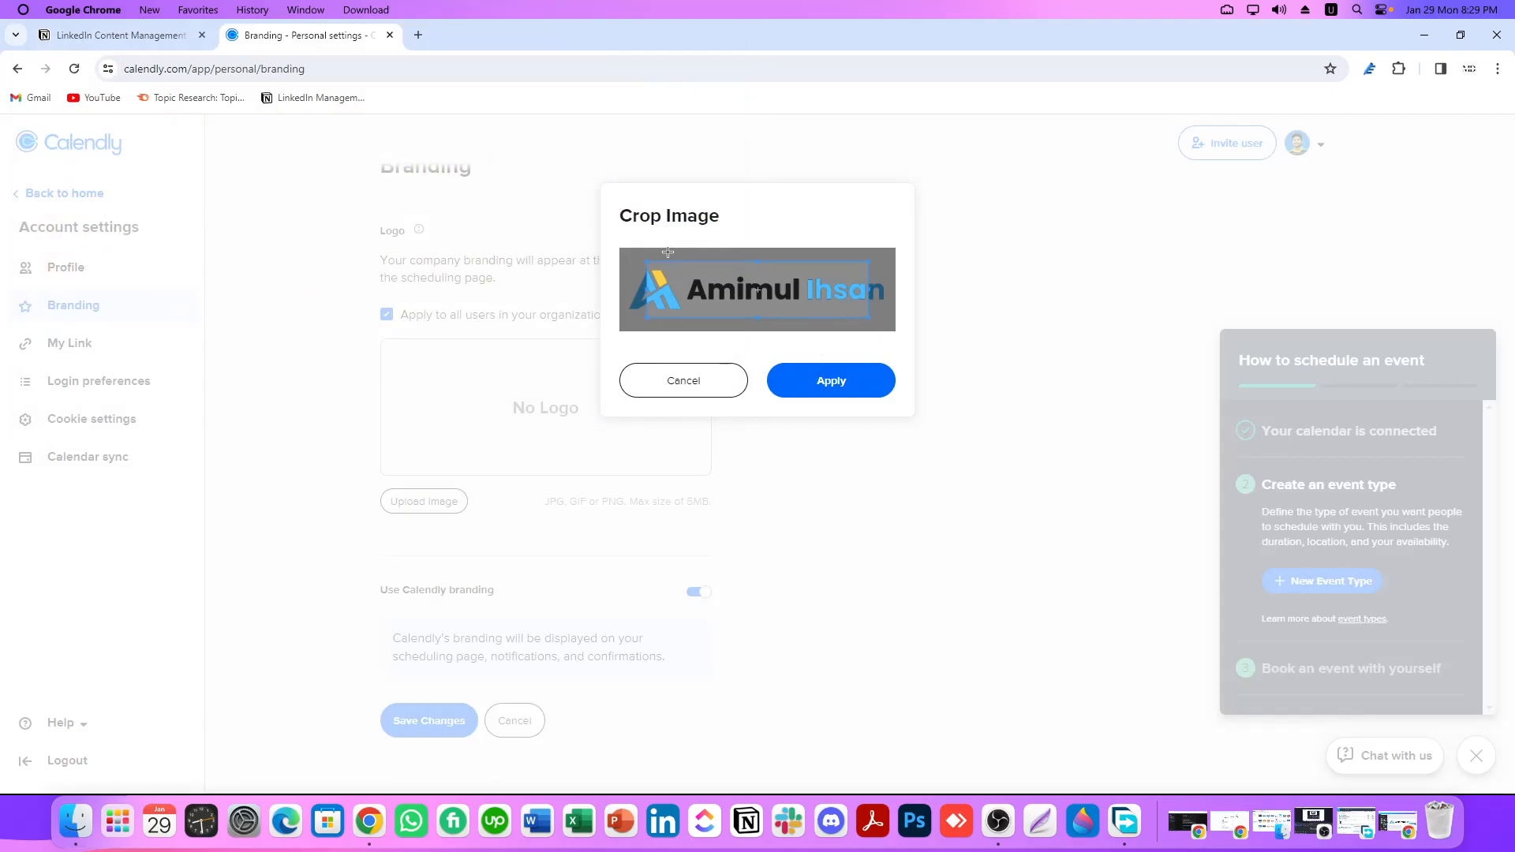
# - Expand the crop area to the full width of the logo, apply the crop and save the branding changes
pyautogui.moveTo(644, 260); pyautogui.dragTo(584, 250)
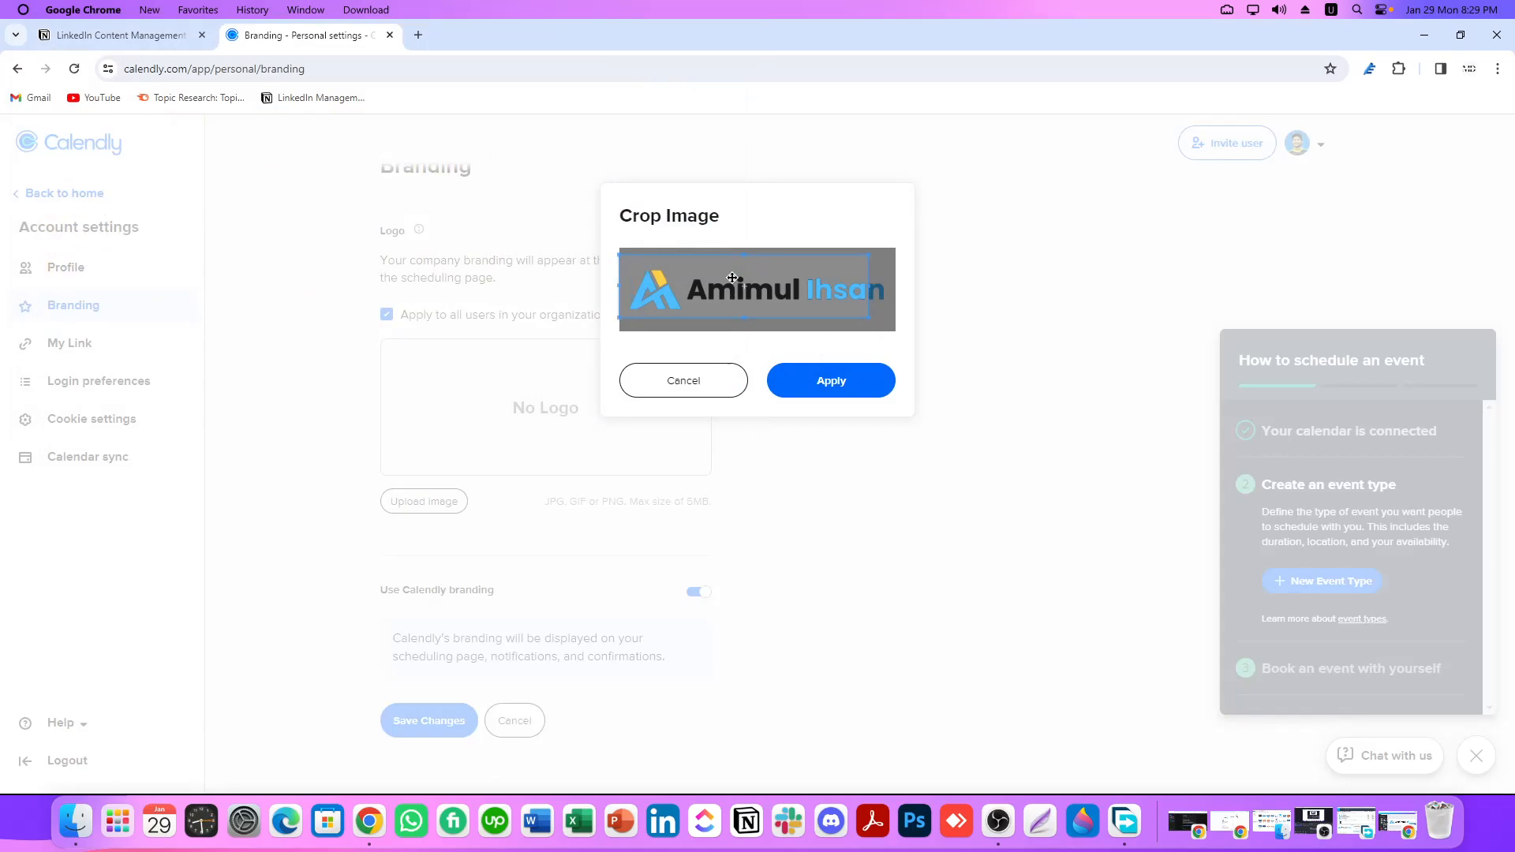
pyautogui.moveTo(866, 317); pyautogui.dragTo(937, 347)
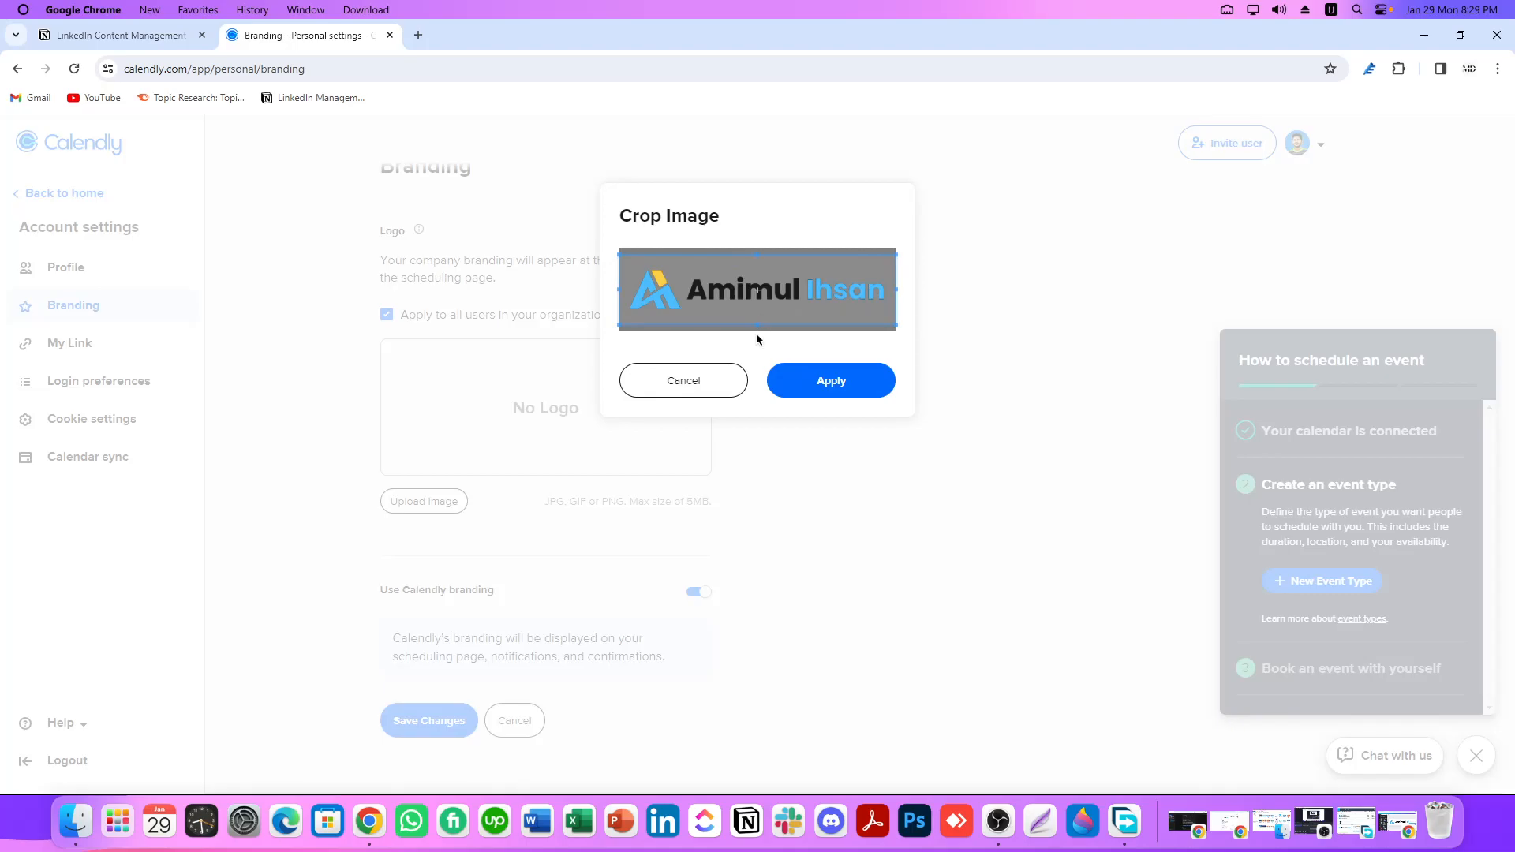
pyautogui.click(842, 388)
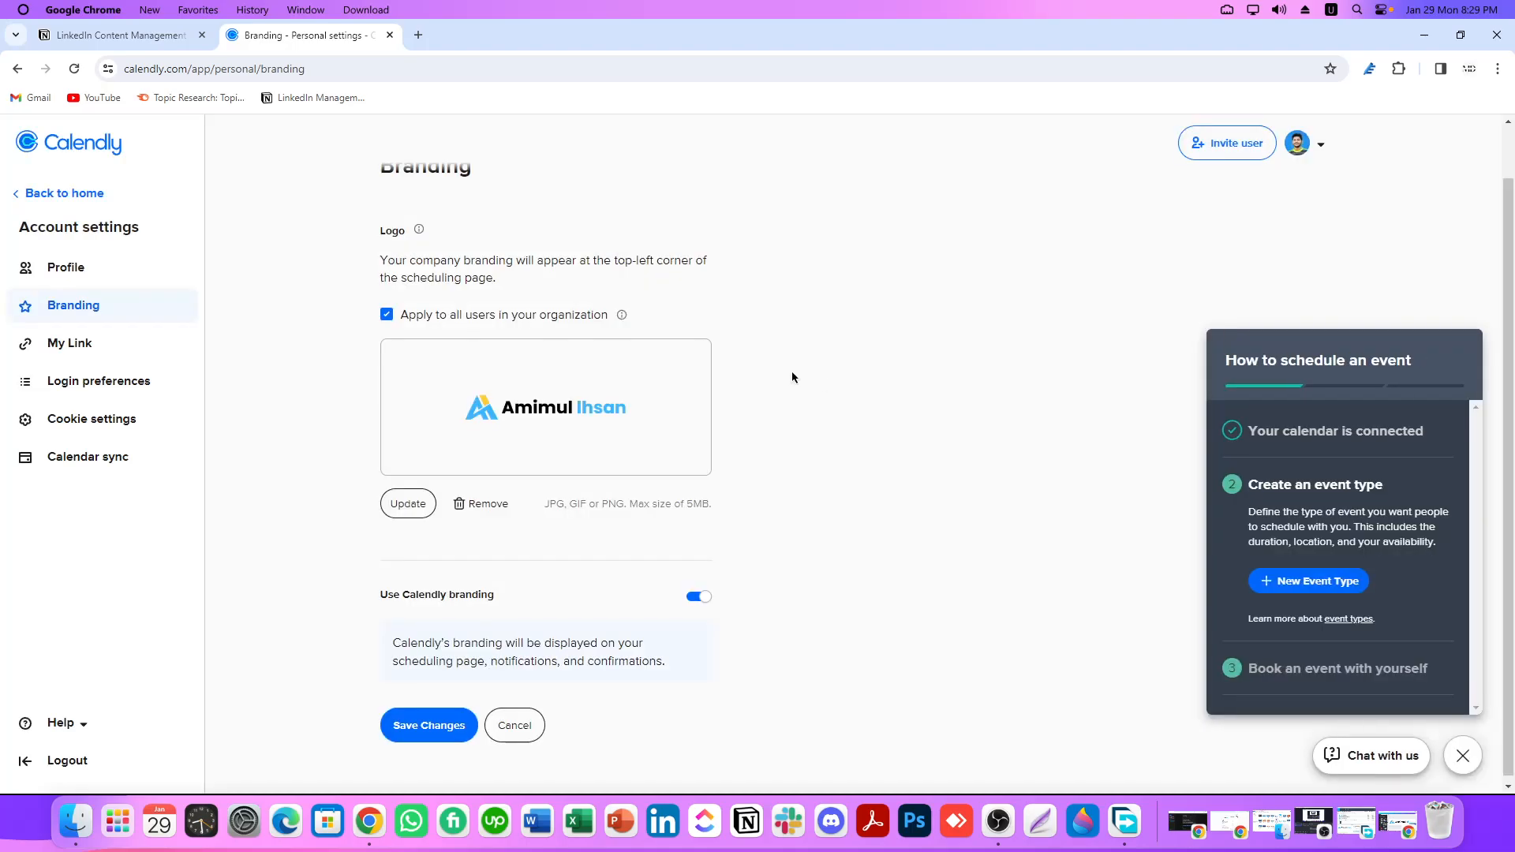
pyautogui.scroll(-1, 775, 385)
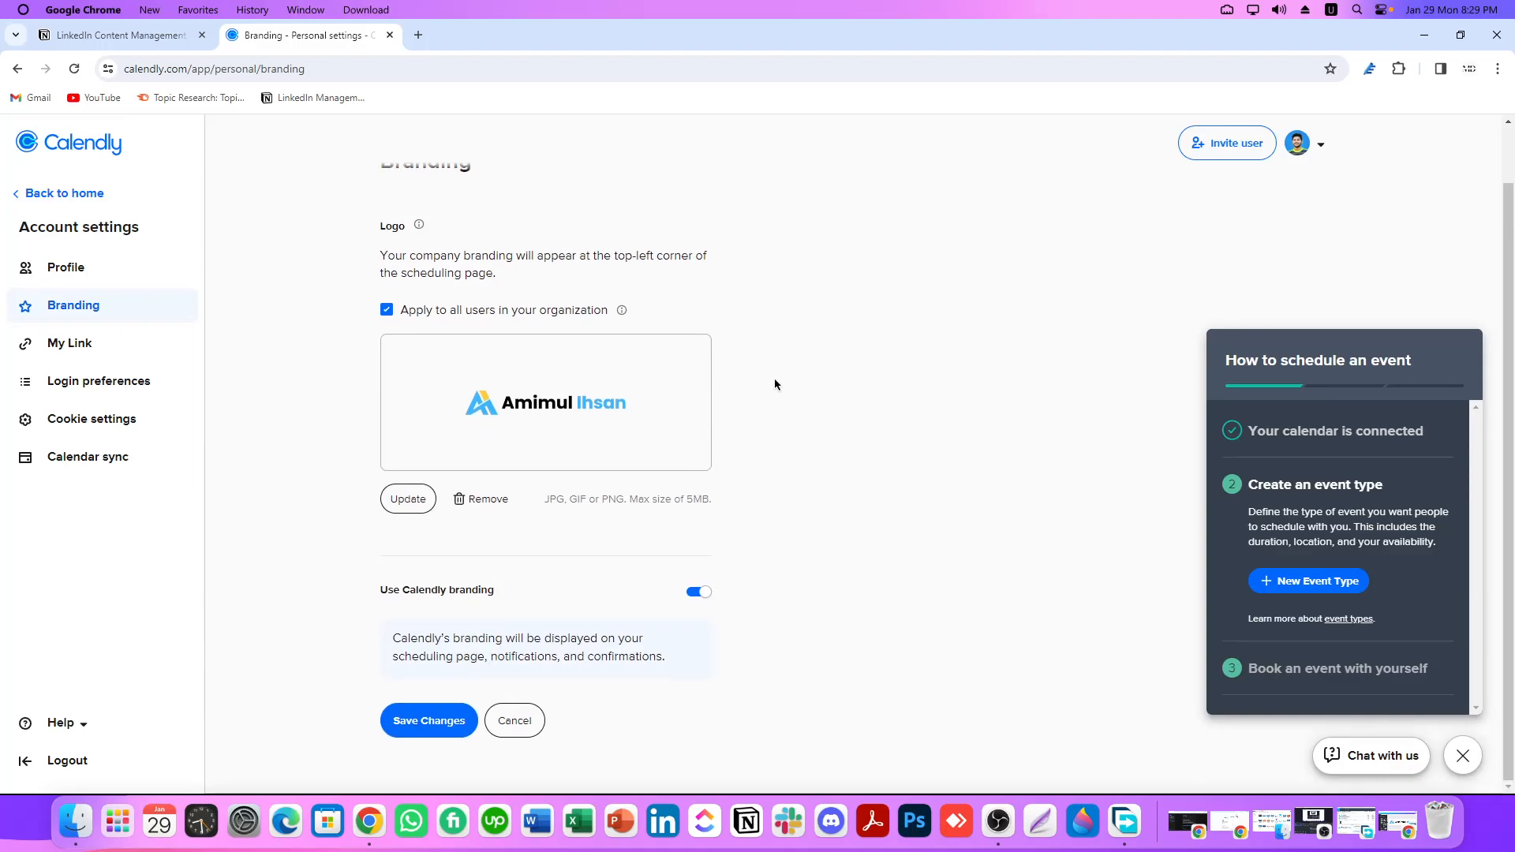
pyautogui.click(413, 723)
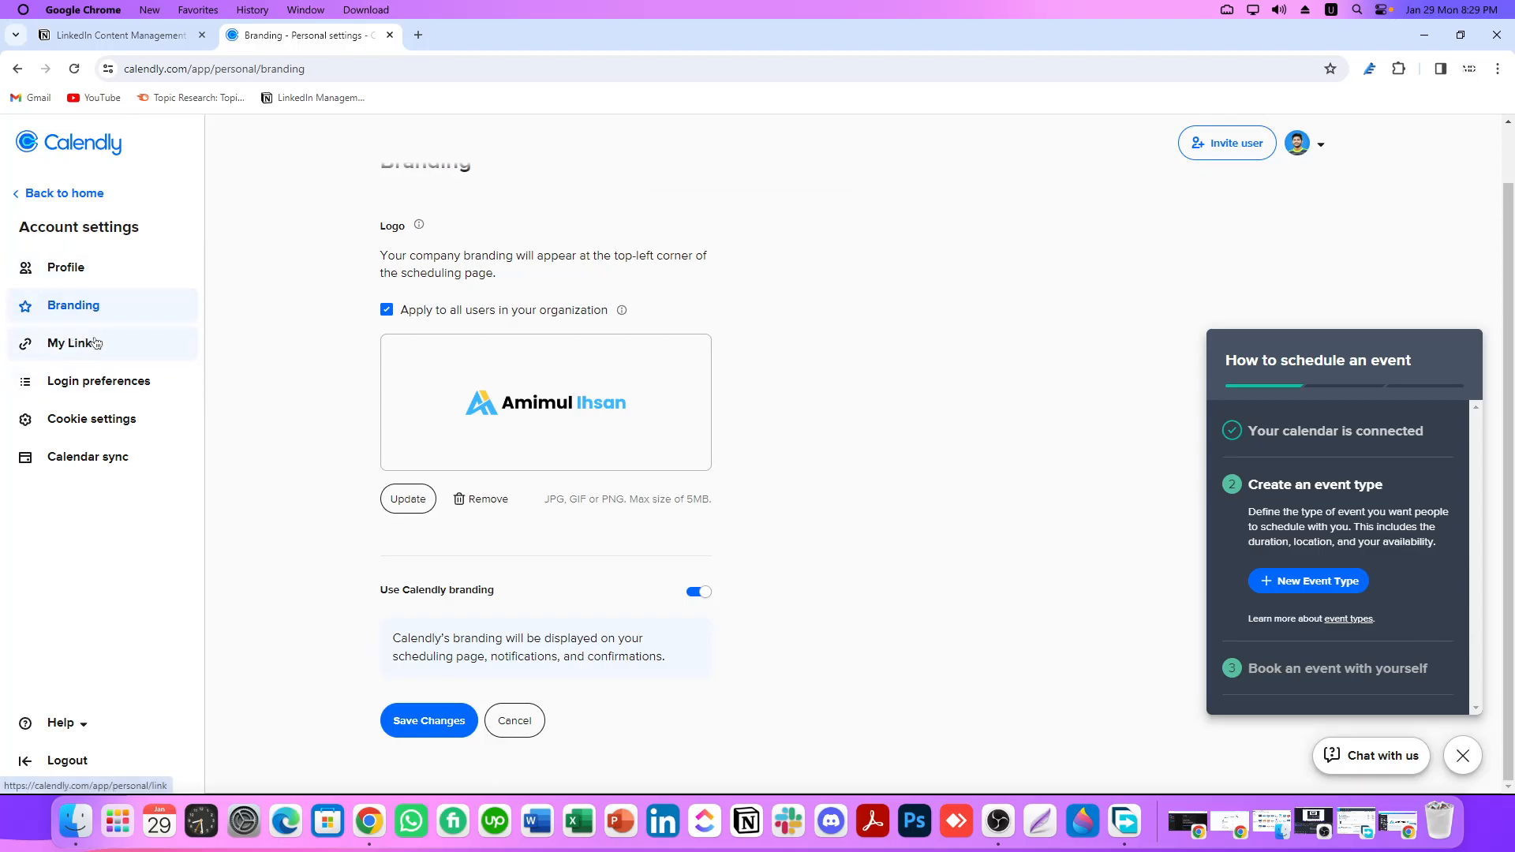
# - Review the My Link settings, then return to the event types overview and look over the account settings options
pyautogui.click(92, 343)
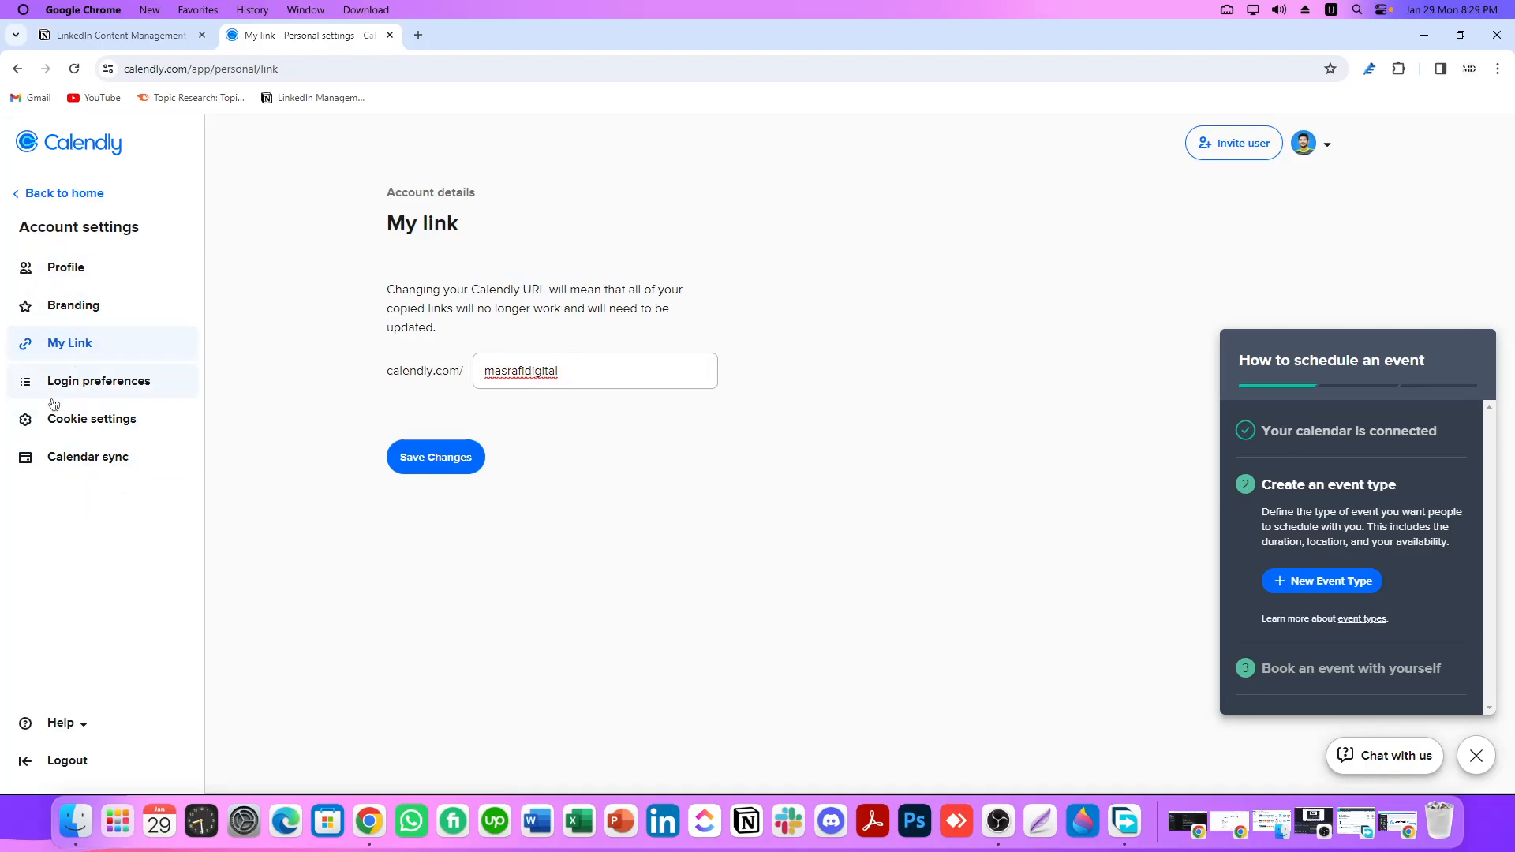
pyautogui.click(48, 198)
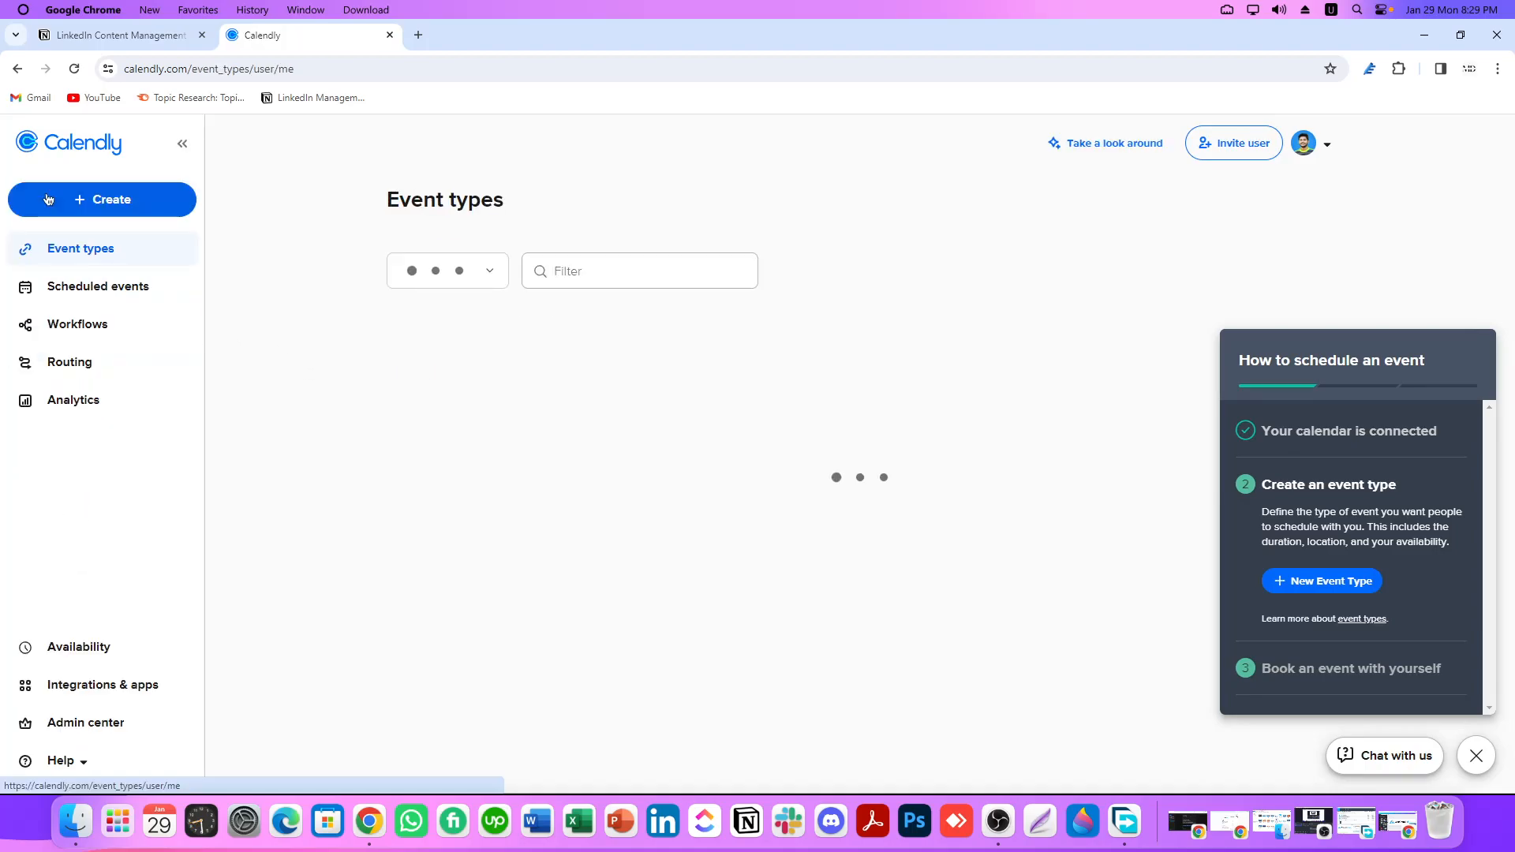
pyautogui.click(1315, 139)
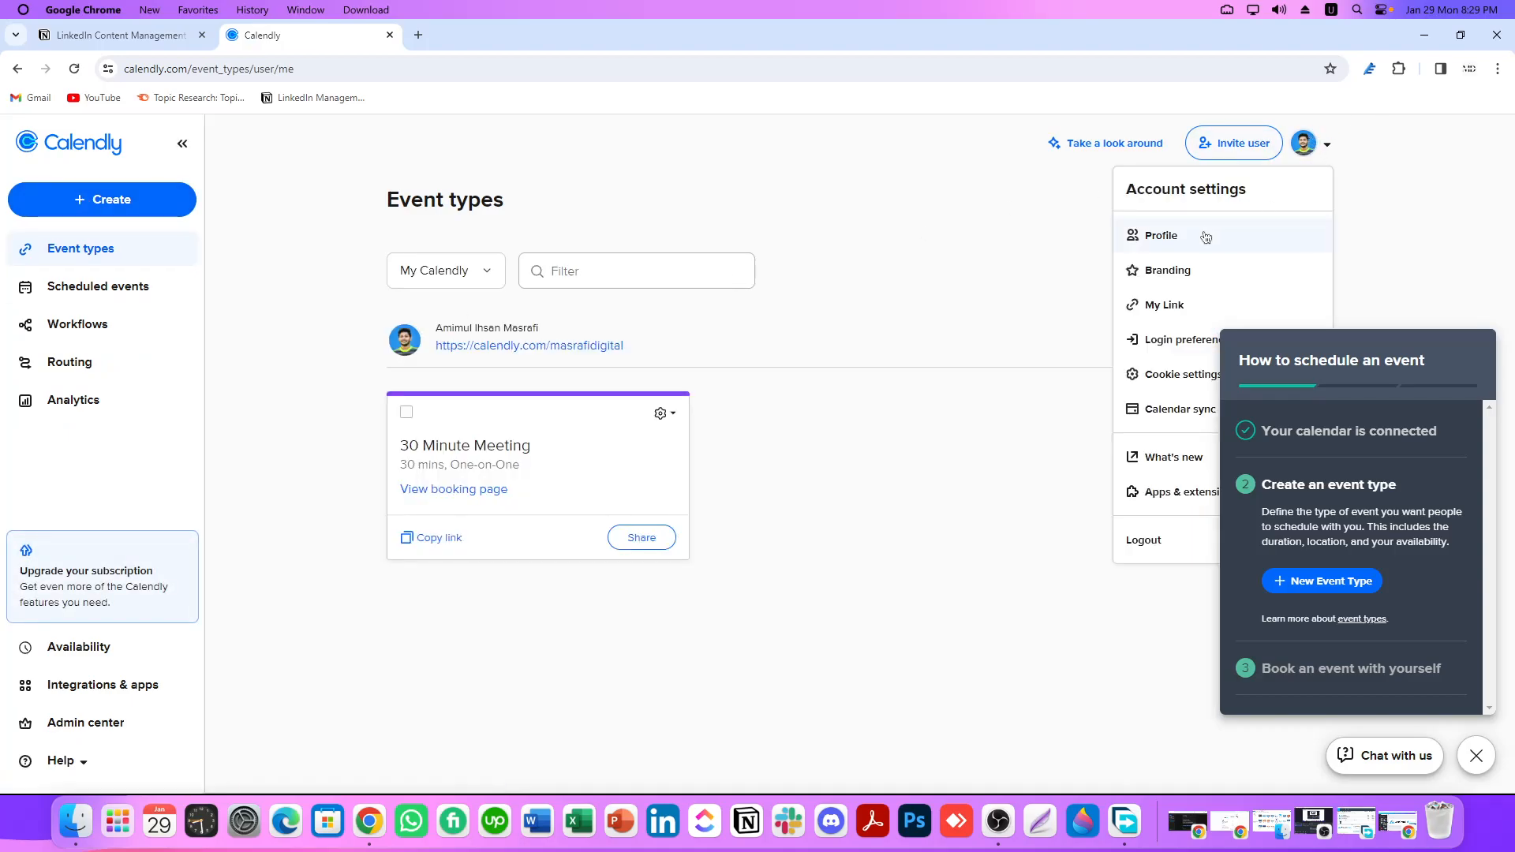
pyautogui.click(873, 170)
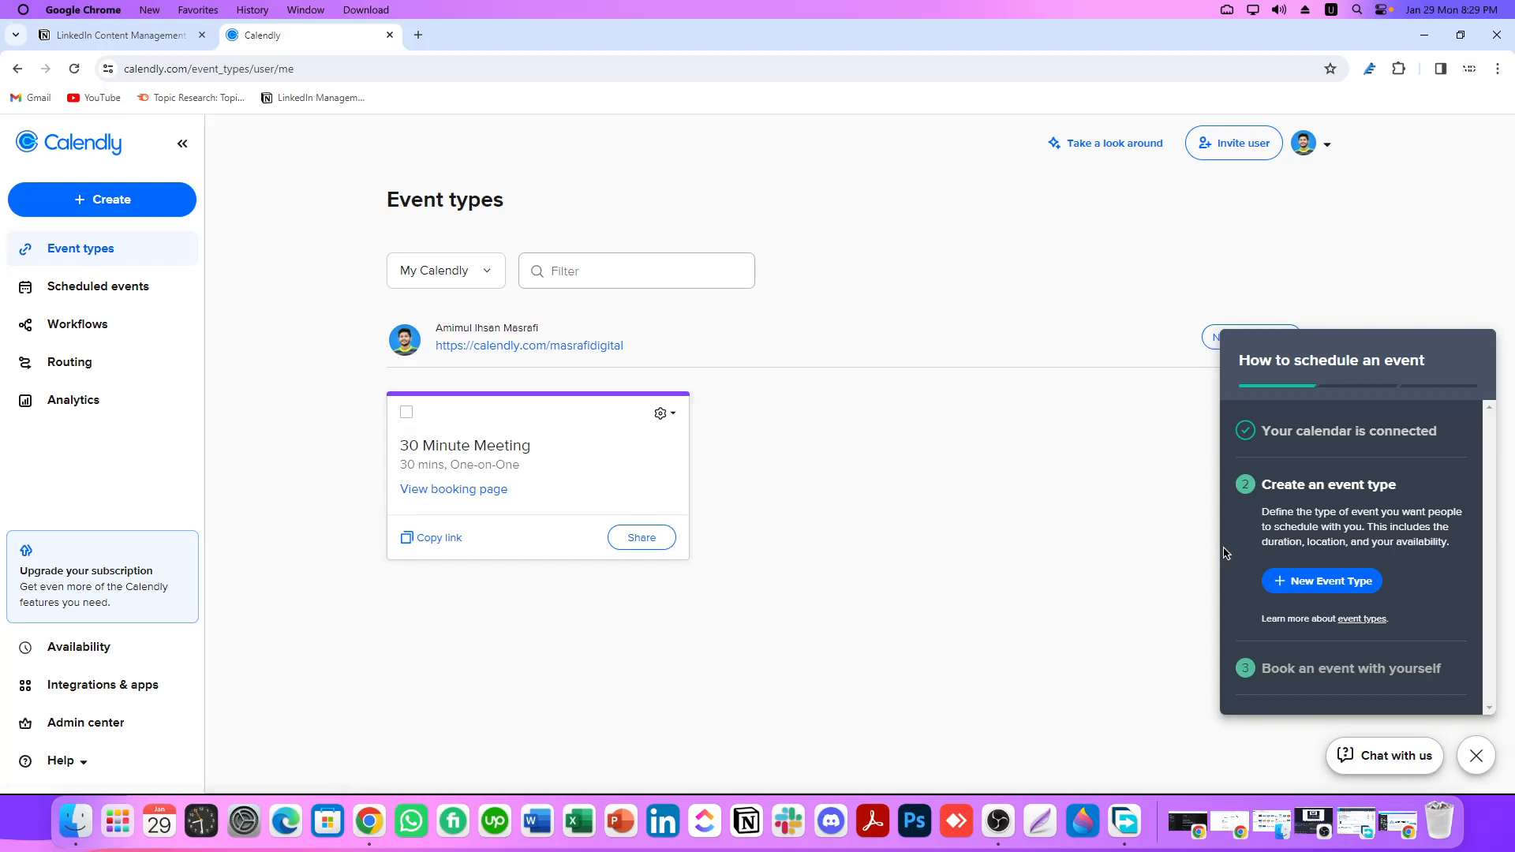
# - Close the event scheduling guide and start a new One-on-One event type
pyautogui.click(1486, 758)
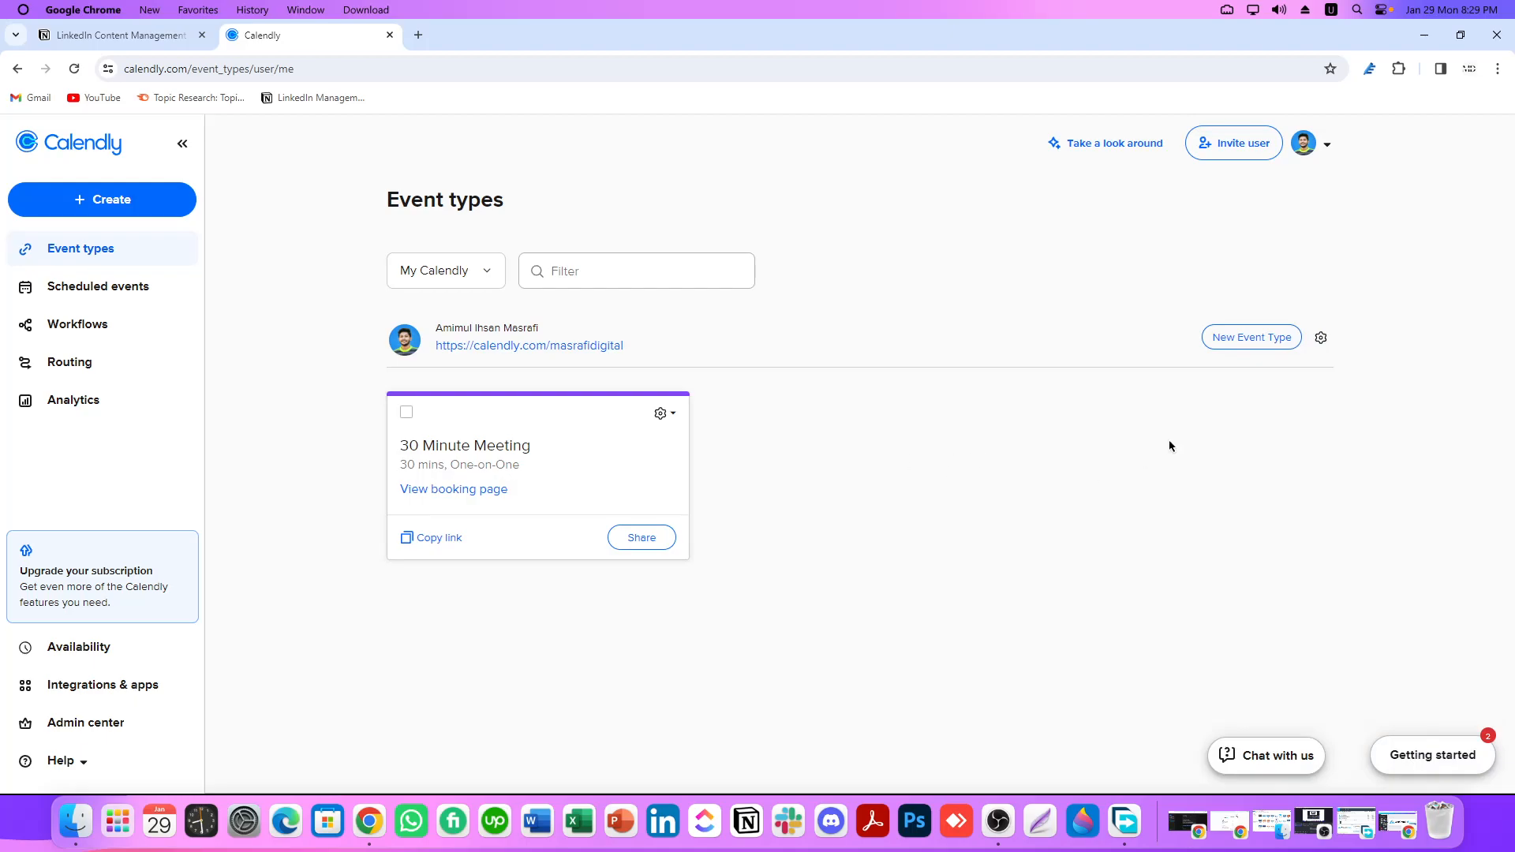
pyautogui.click(1236, 340)
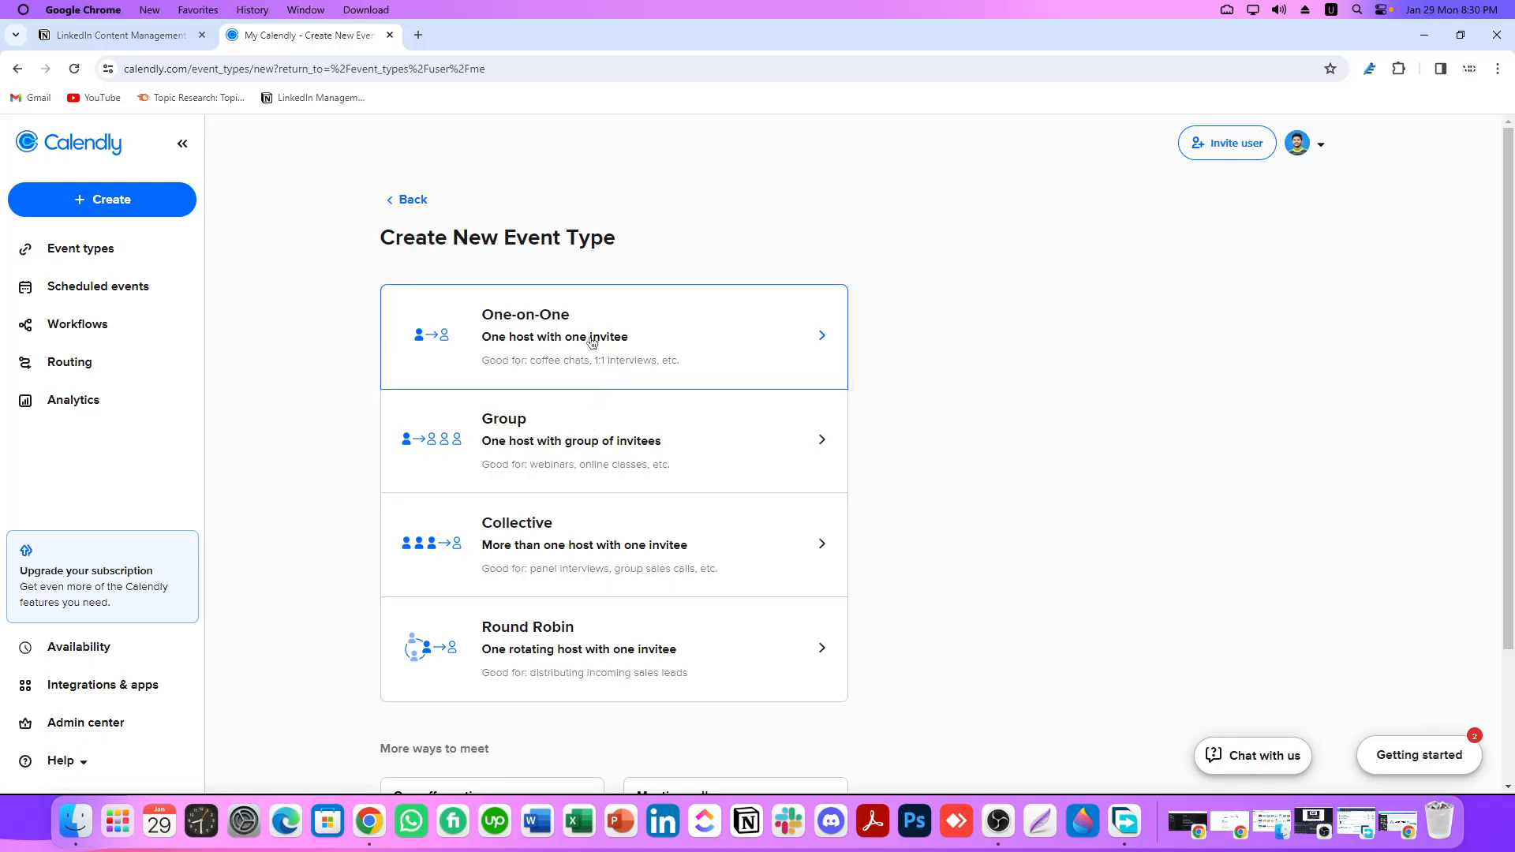
pyautogui.click(554, 337)
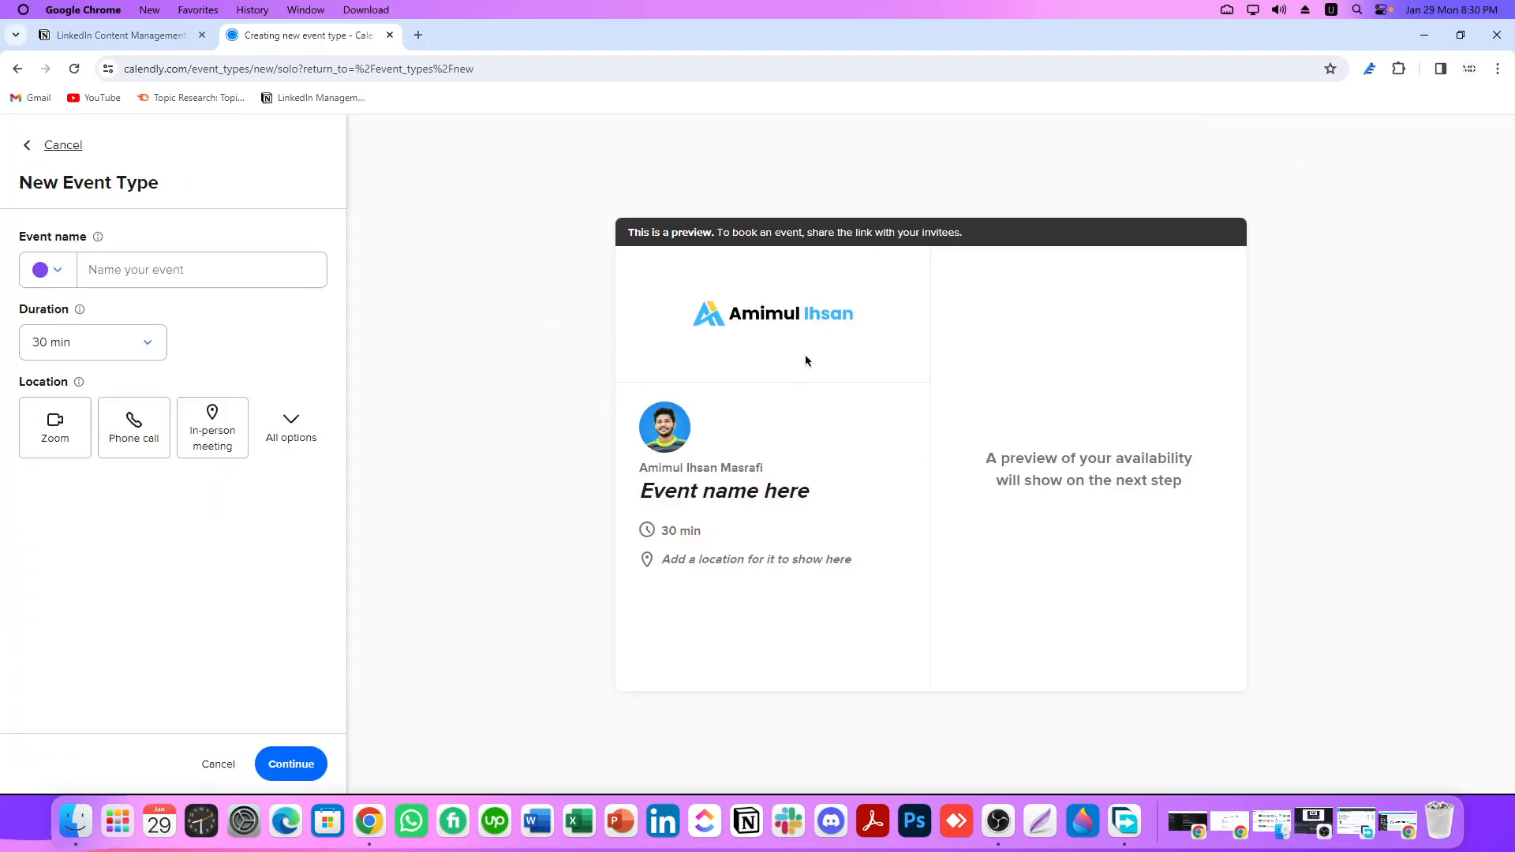
# - Set the event color to turquoise and name the event "Free 30 Min SEO Consultation"
pyautogui.click(48, 272)
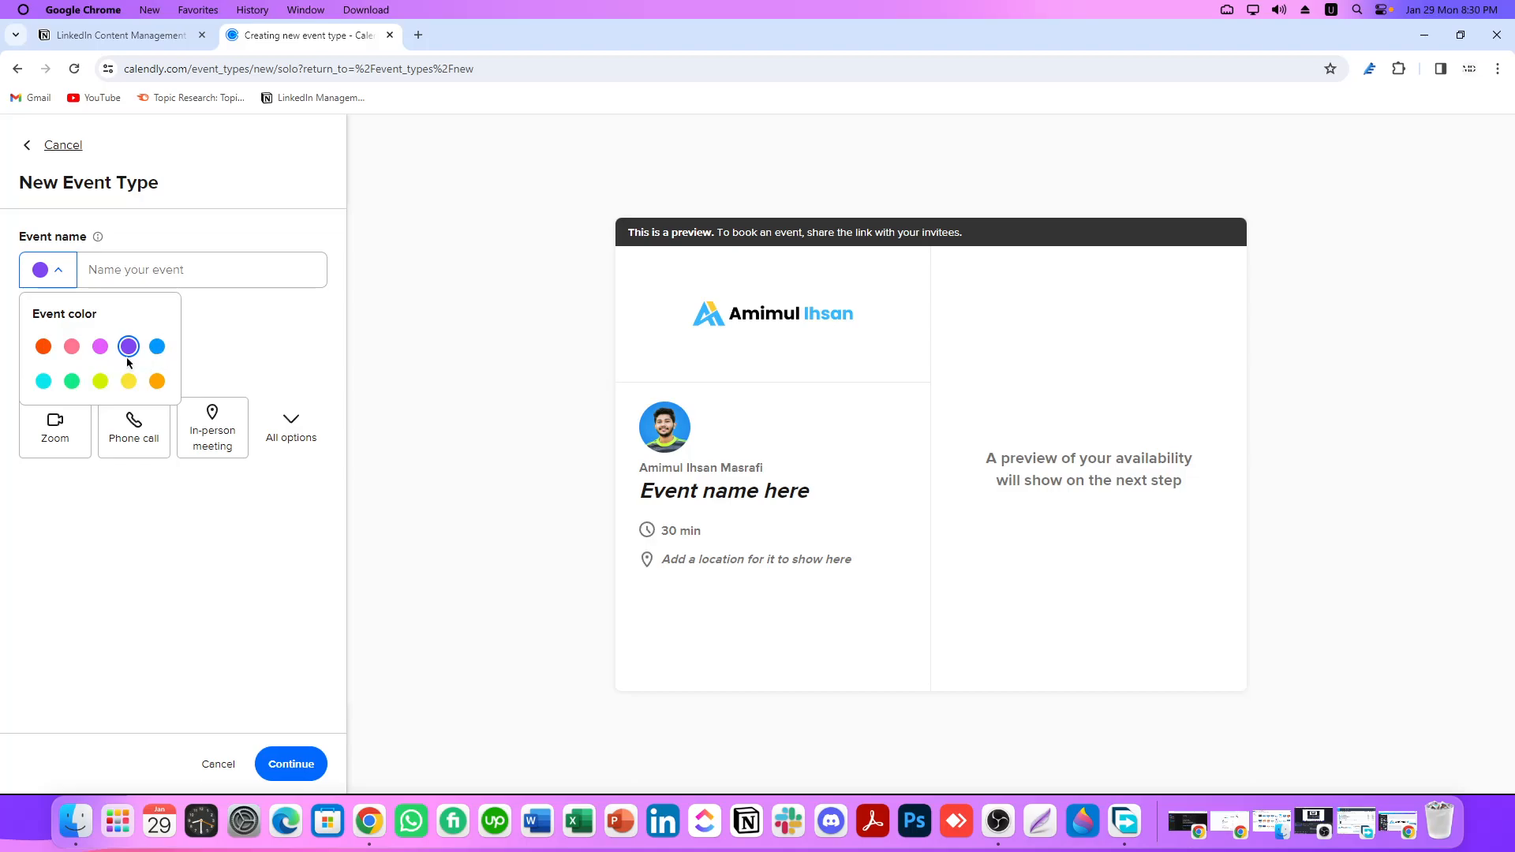
pyautogui.click(44, 382)
pyautogui.click(137, 269)
pyautogui.write('Free')
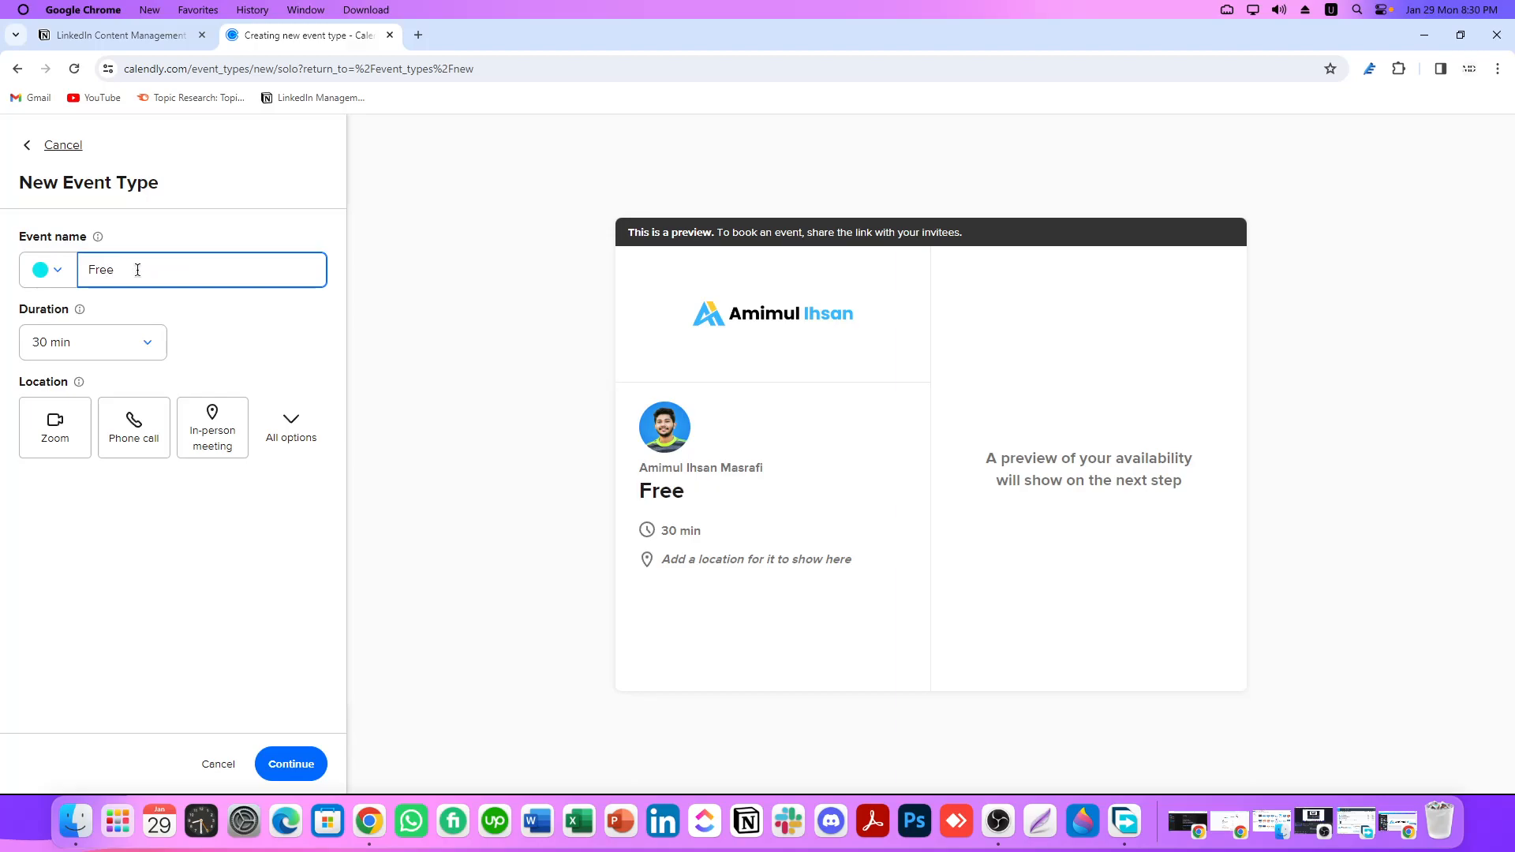
pyautogui.write(' 30 MIN')
pyautogui.press('BackSpace')
pyautogui.write('SEO Consultation')
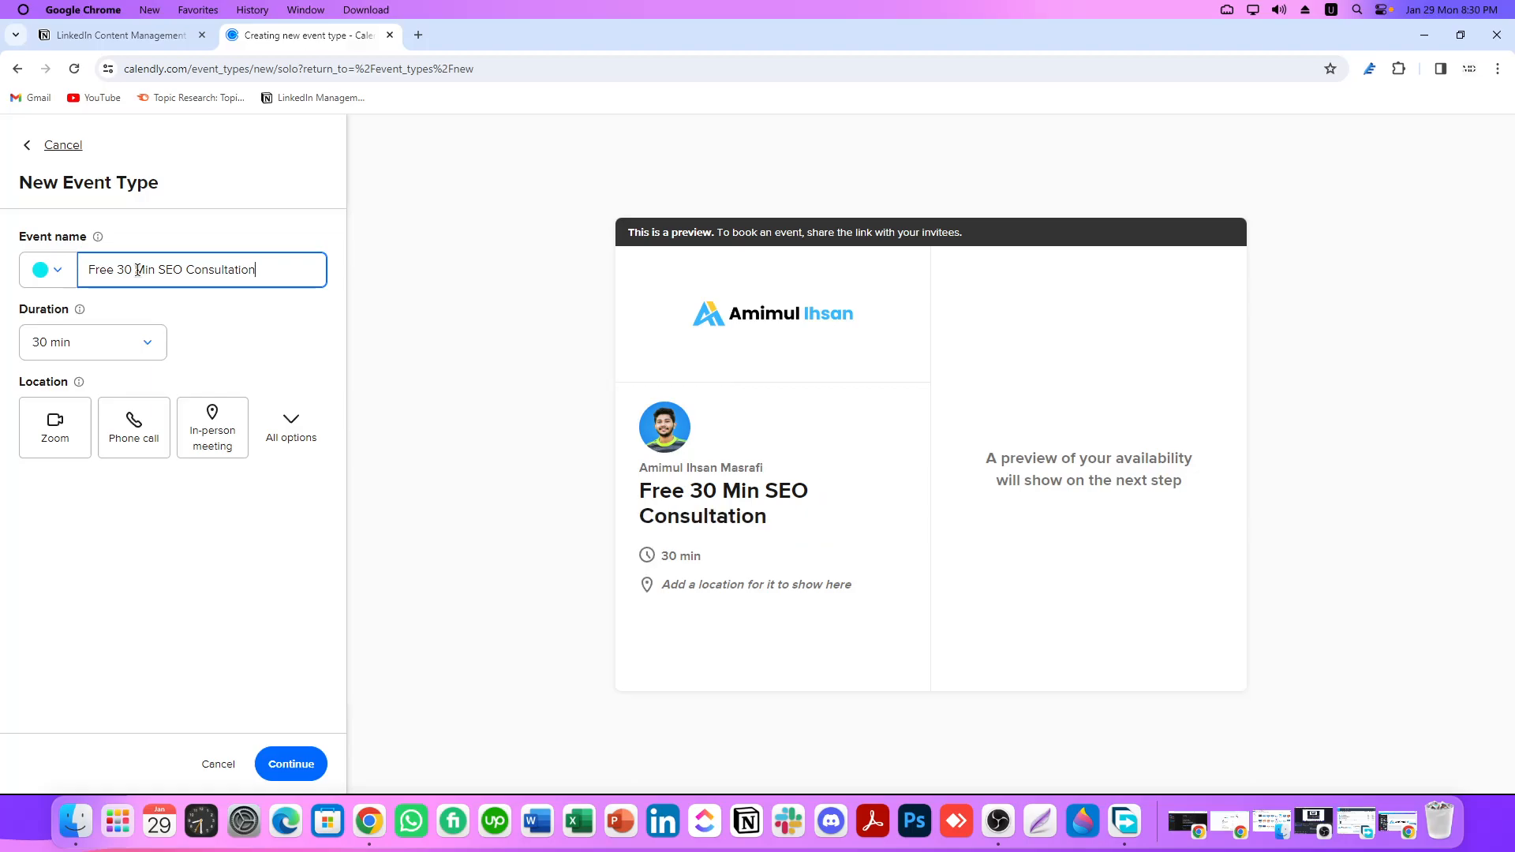
# - Try extending the event name with "and Organic Growth Strategy" and remove the addition again
pyautogui.write(' and Organic Growth Strategy')
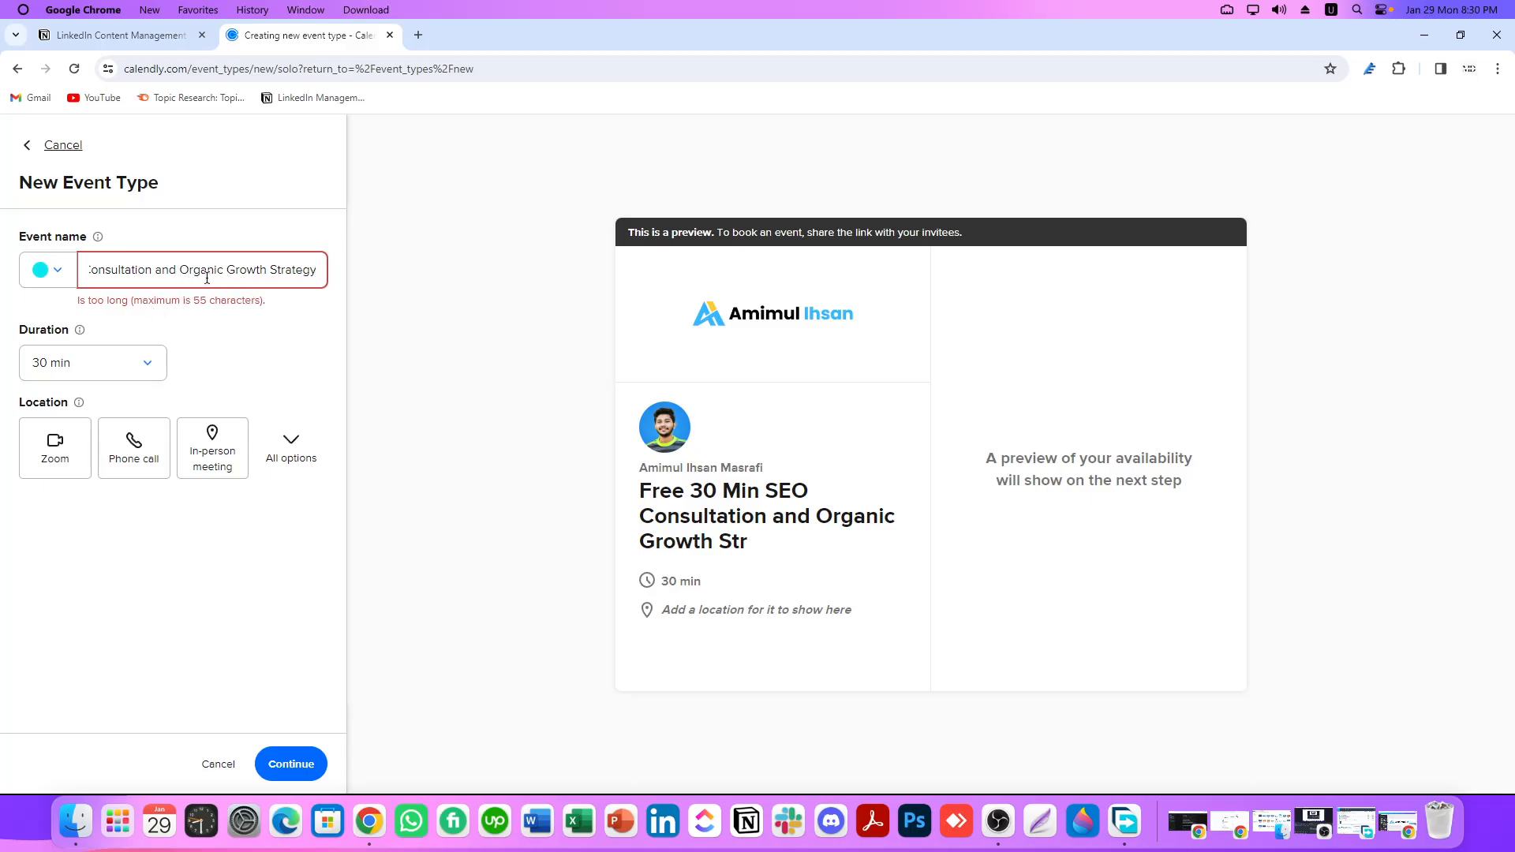
pyautogui.click(373, 321)
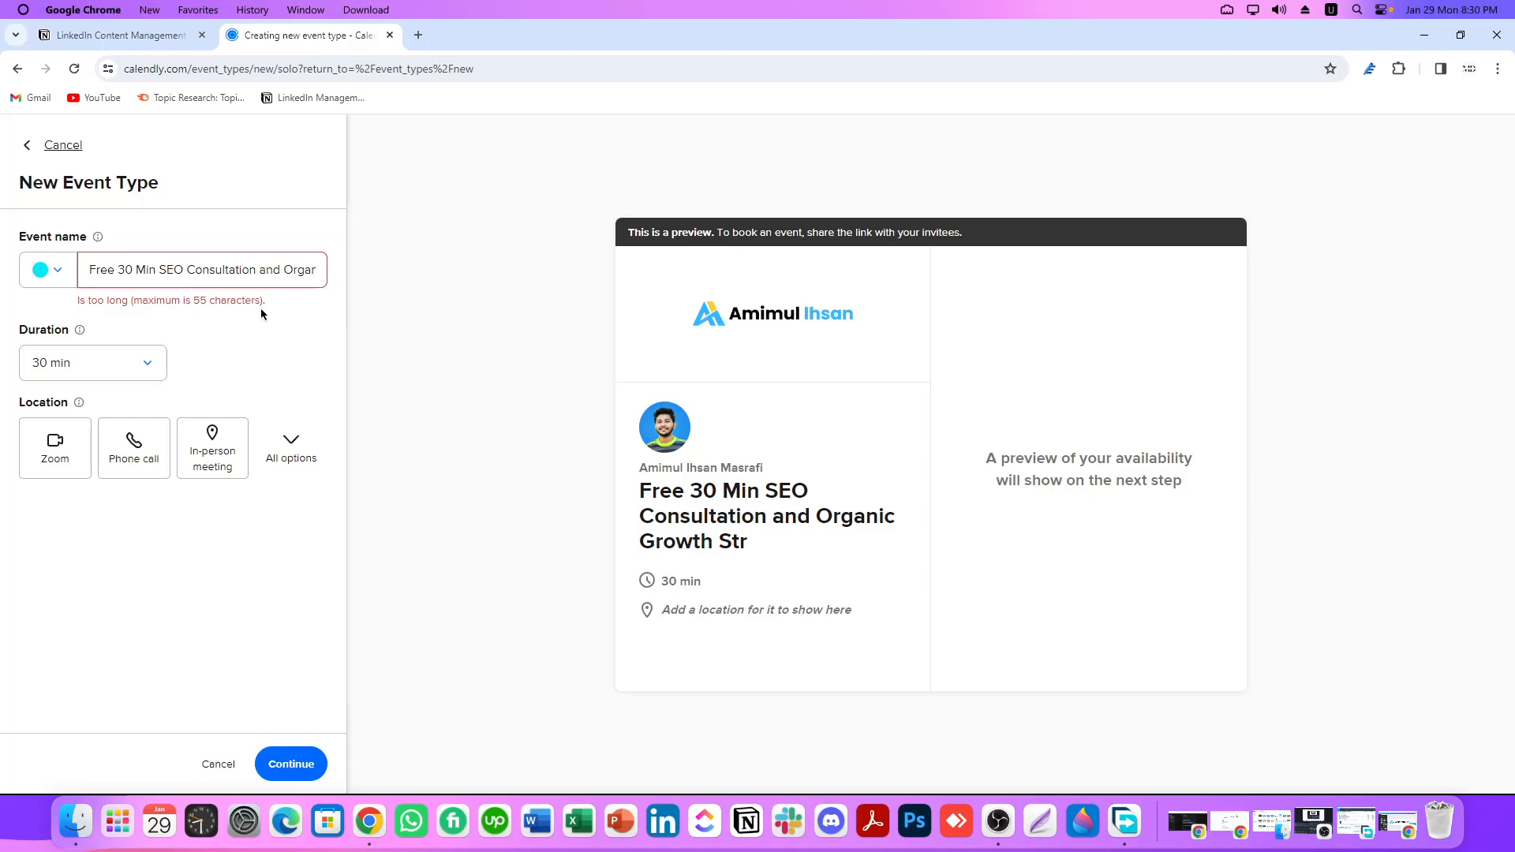
pyautogui.click(215, 270)
pyautogui.moveTo(259, 271); pyautogui.dragTo(414, 276)
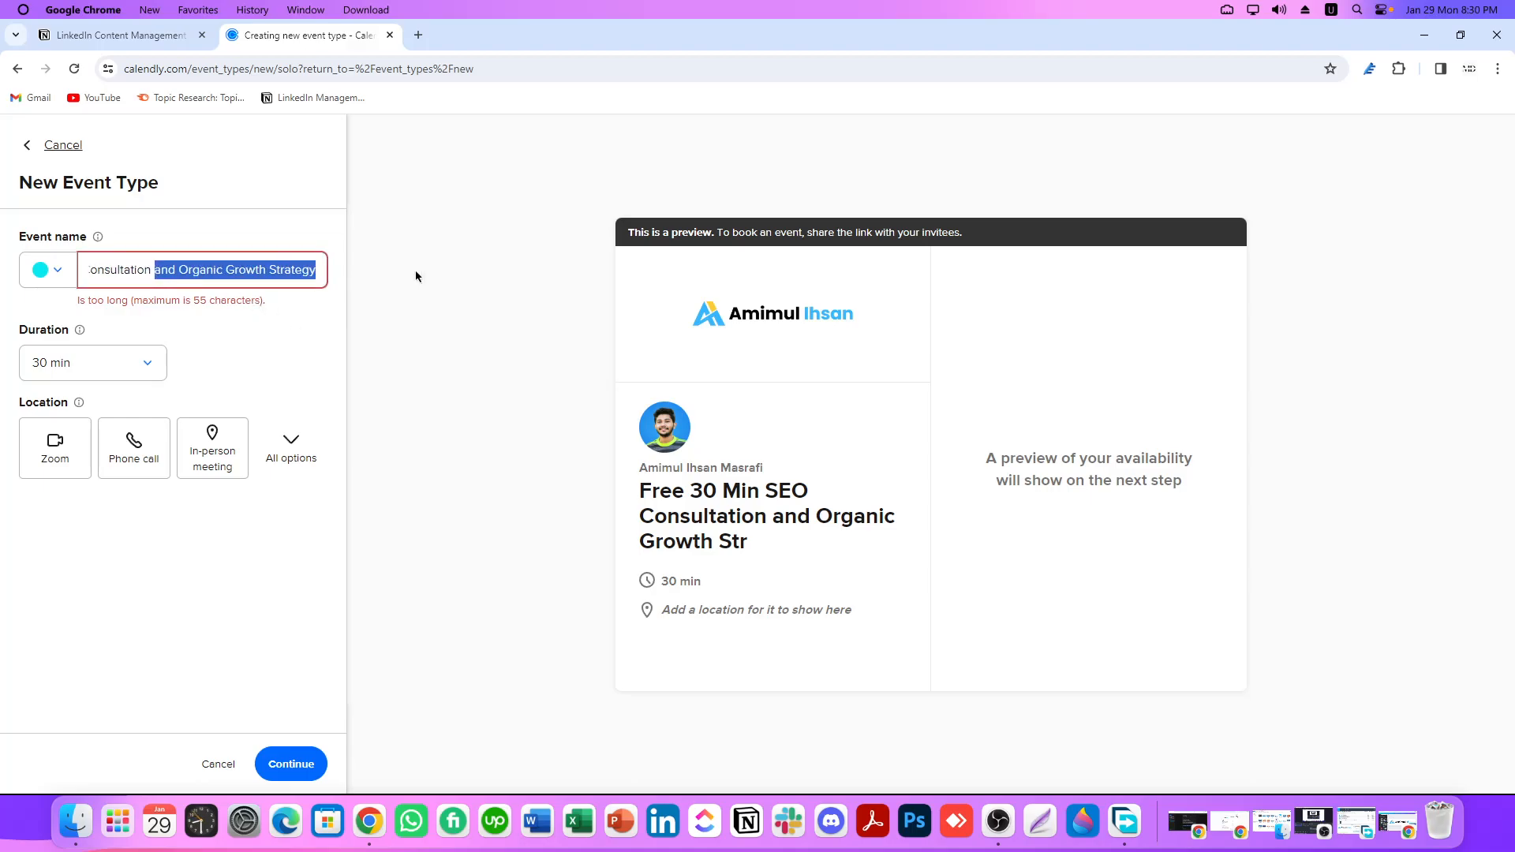
pyautogui.press('BackSpace')
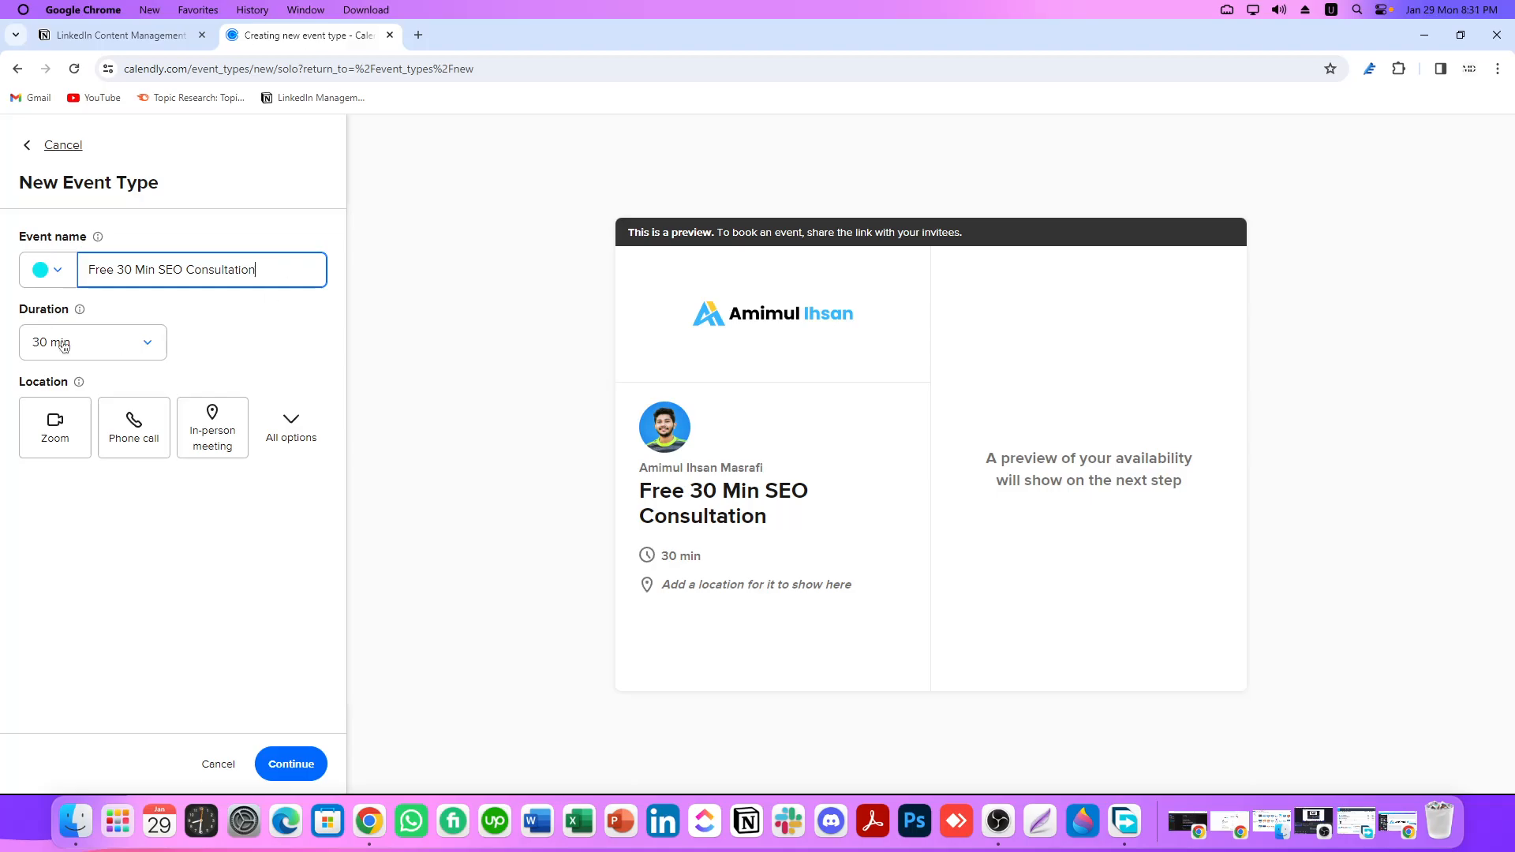
# - Select 30 min as the duration of the SEO consultation event
pyautogui.moveTo(260, 274); pyautogui.dragTo(94, 275)
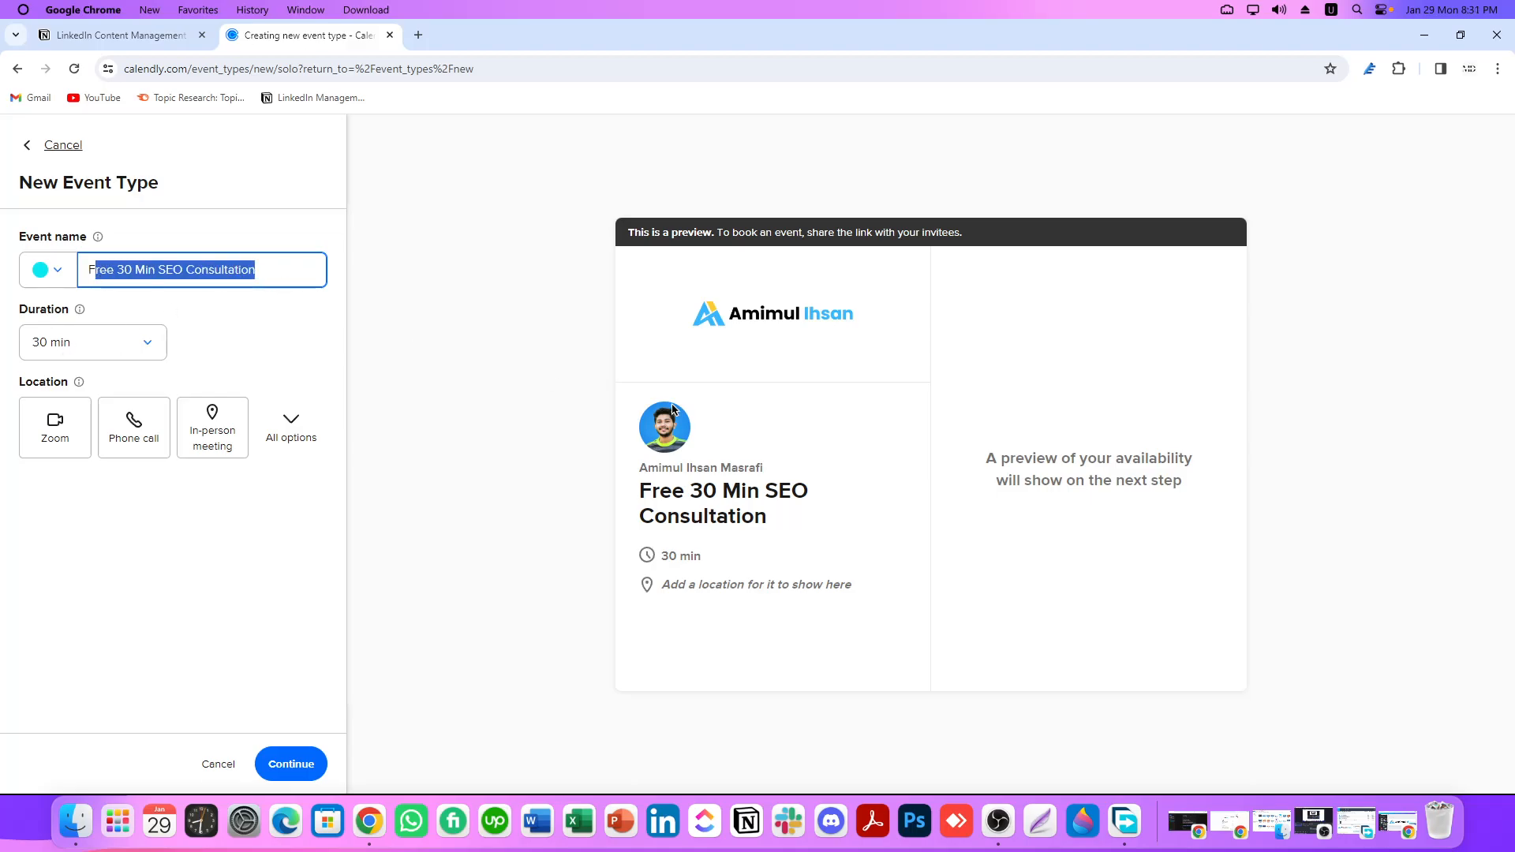
pyautogui.click(266, 273)
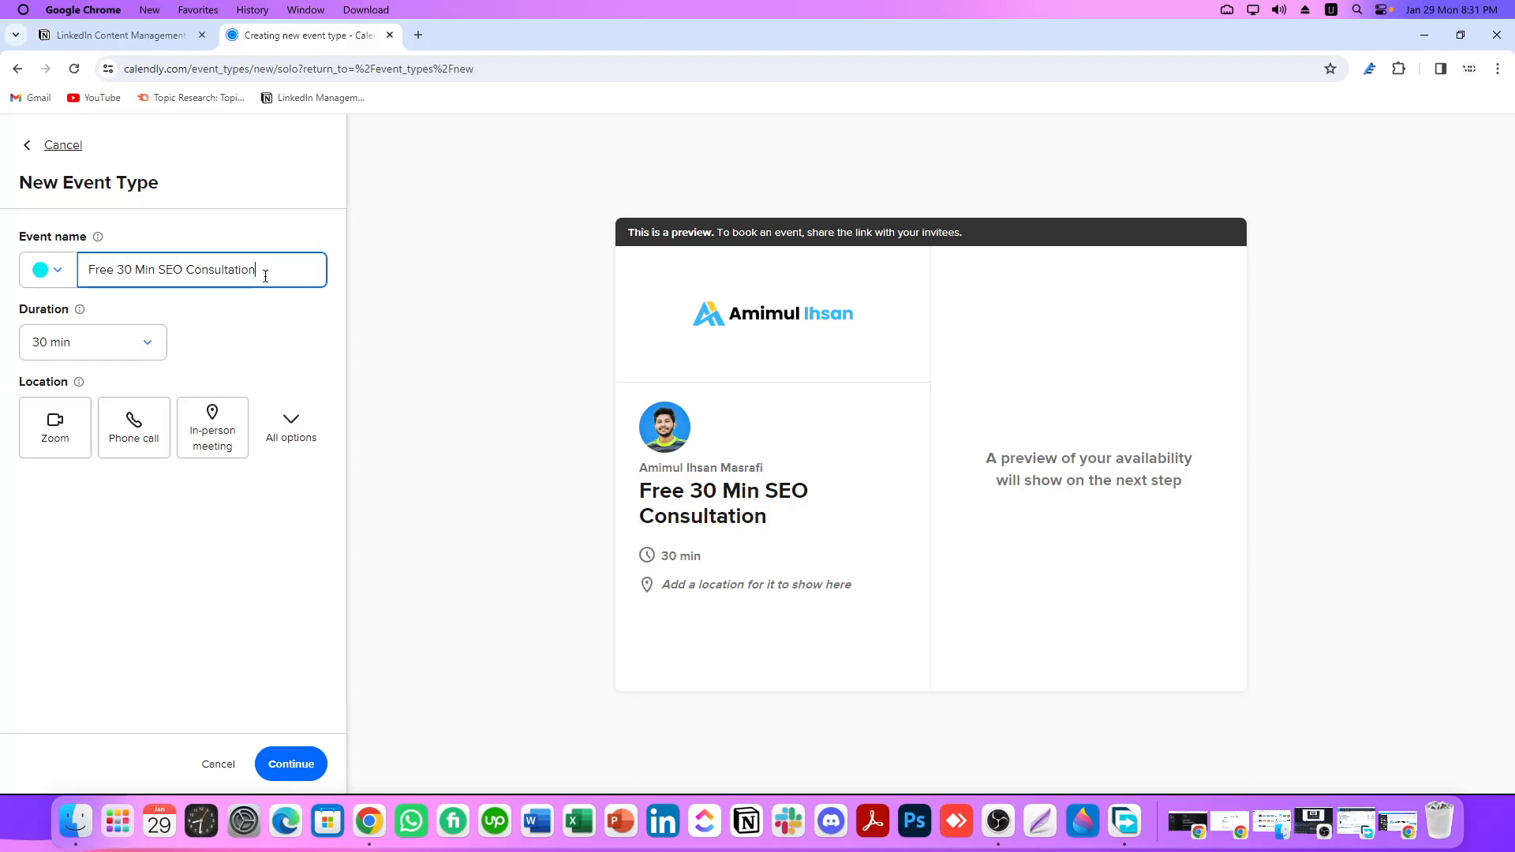
pyautogui.click(103, 344)
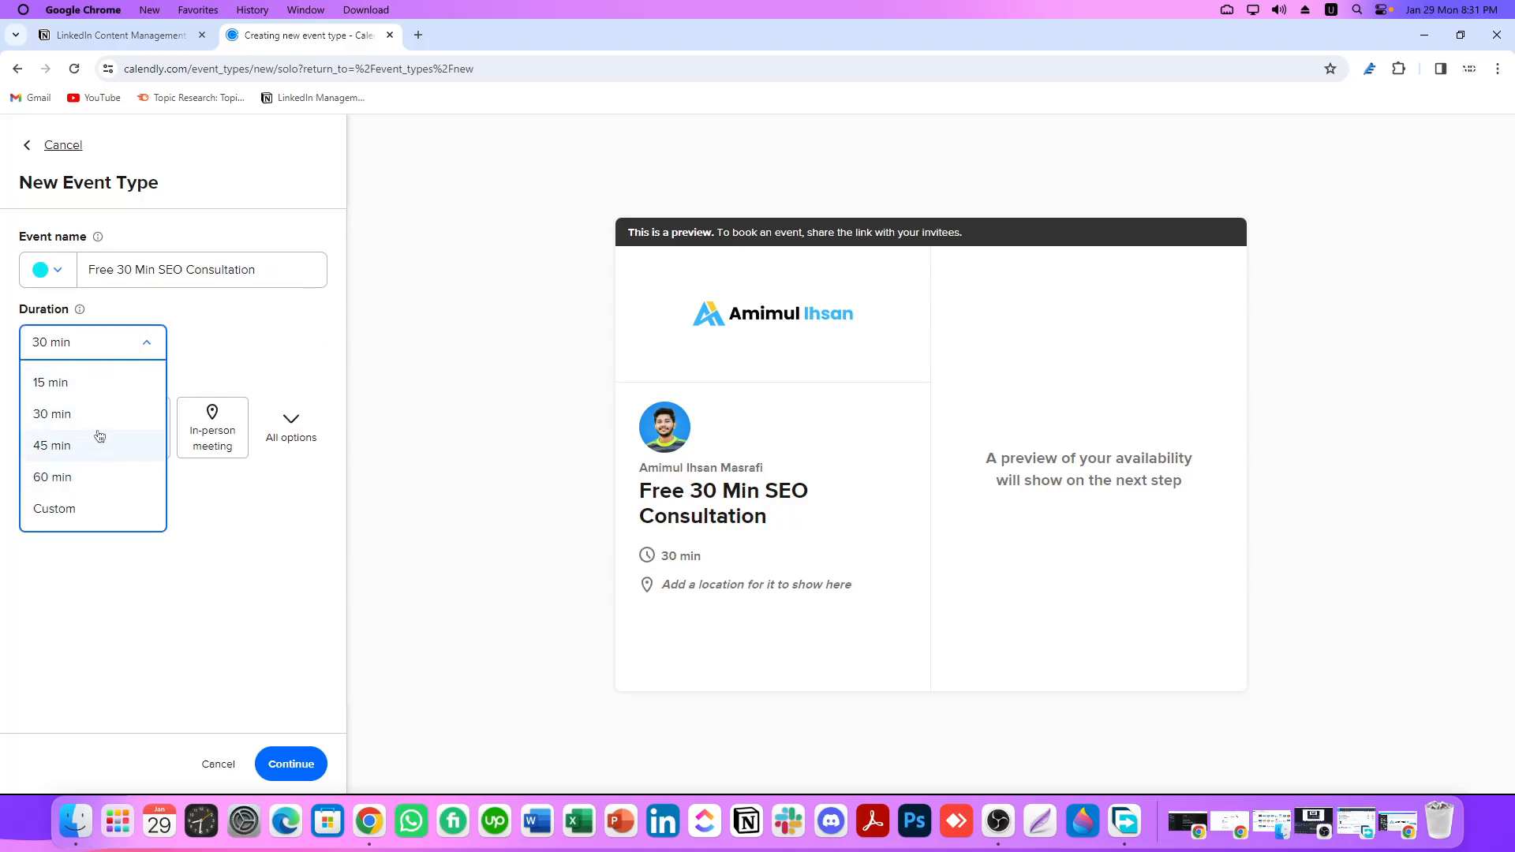
pyautogui.click(71, 415)
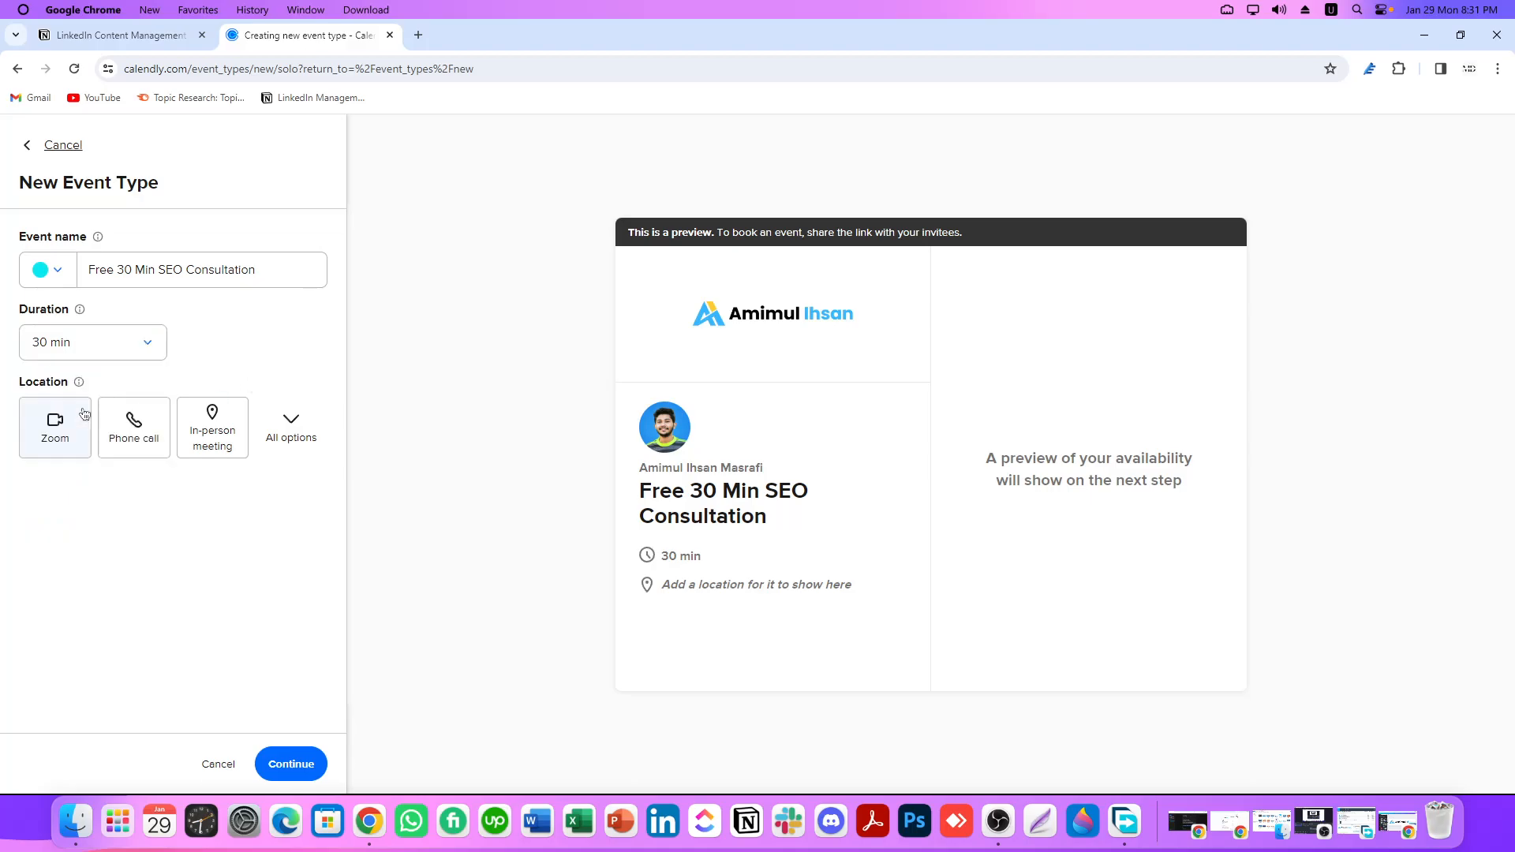
# - Set the location of the SEO consultation event to Google Meet
pyautogui.click(129, 270)
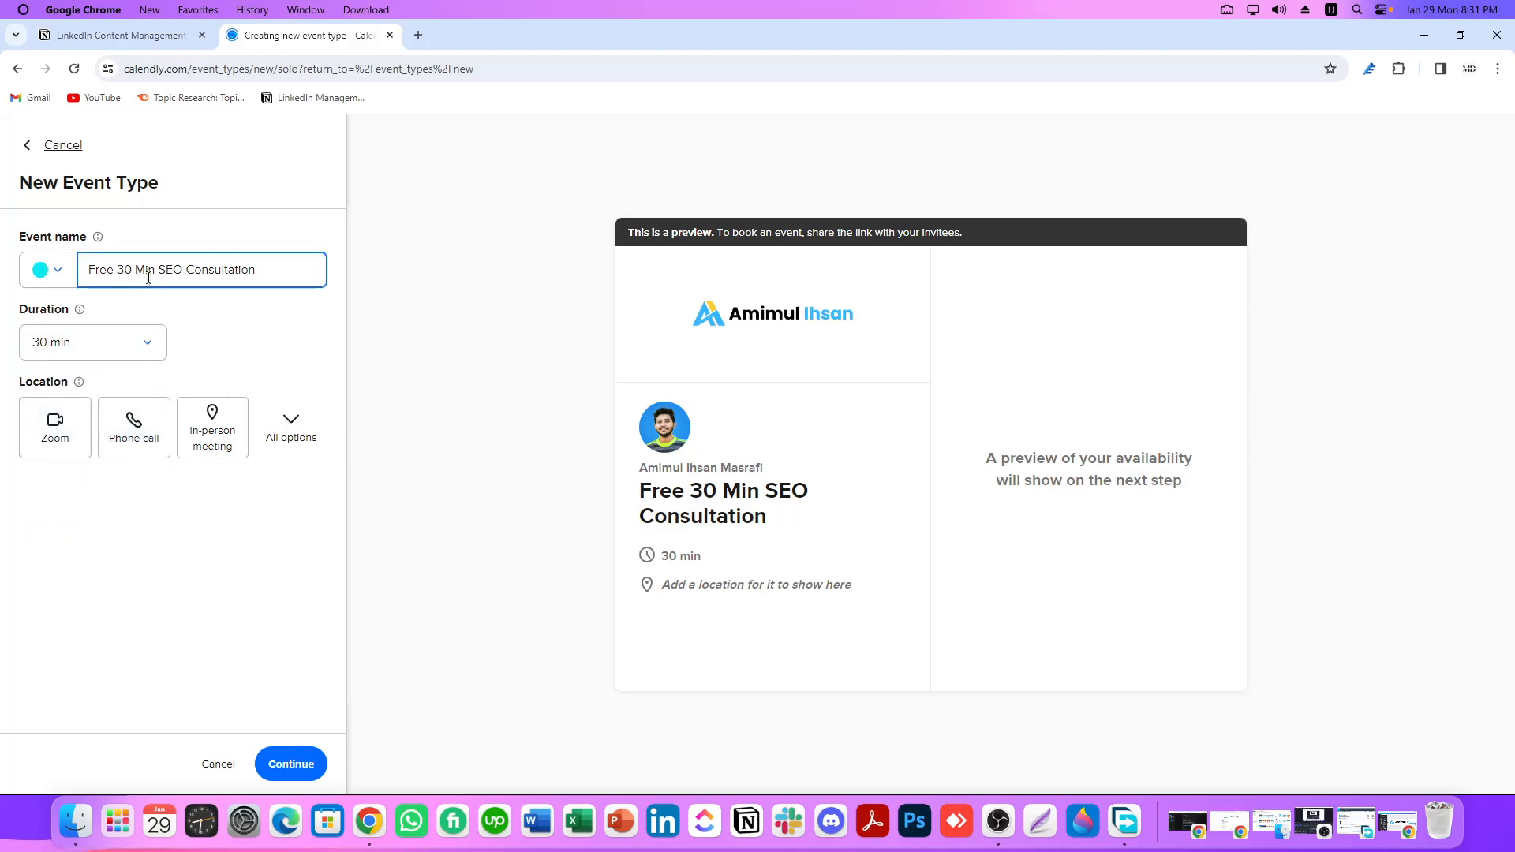
pyautogui.click(85, 346)
pyautogui.click(123, 271)
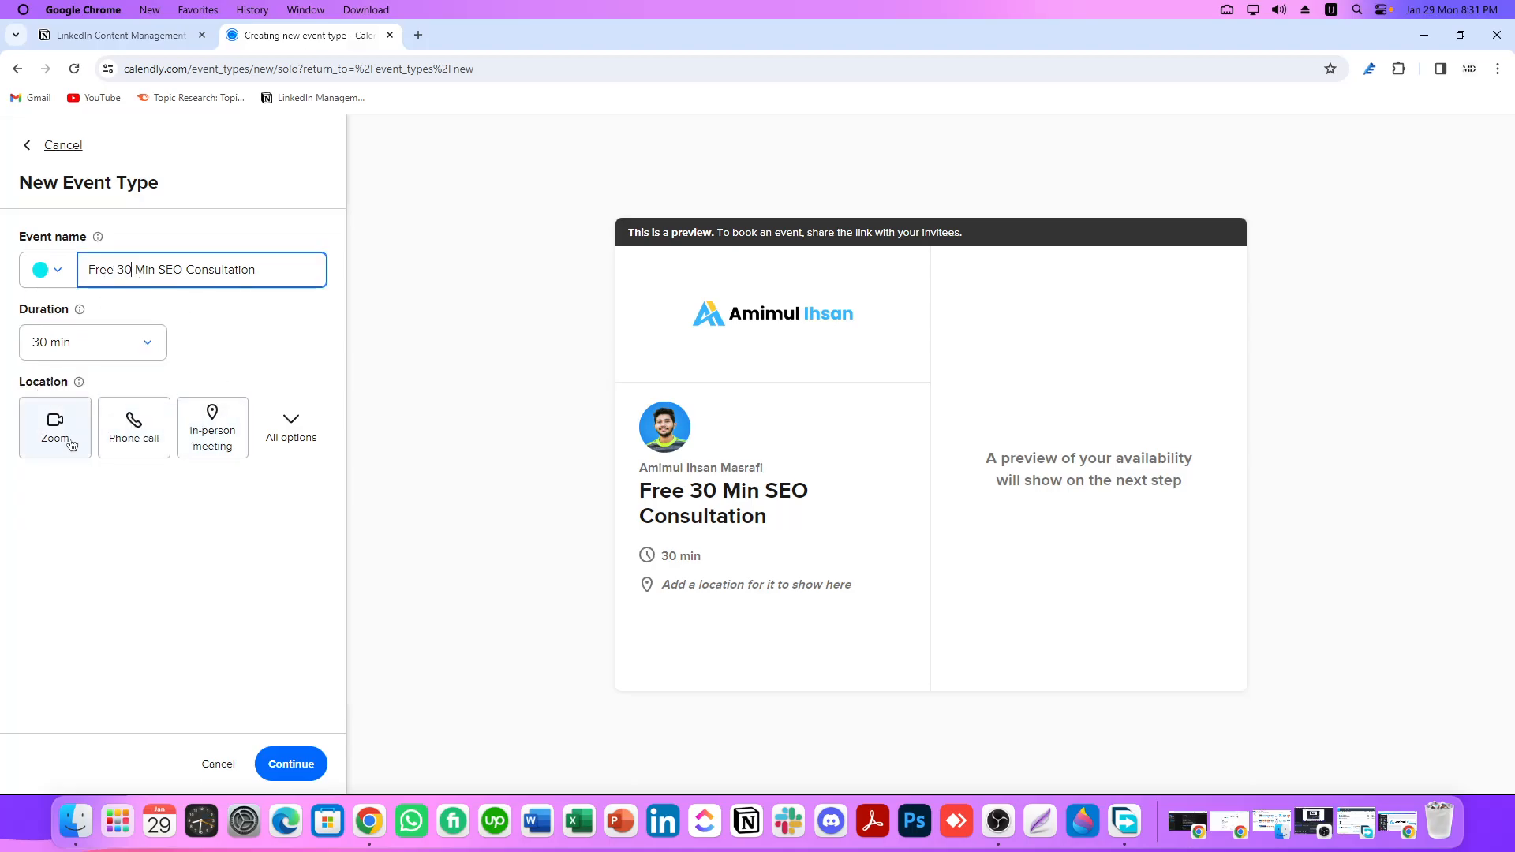
pyautogui.click(292, 428)
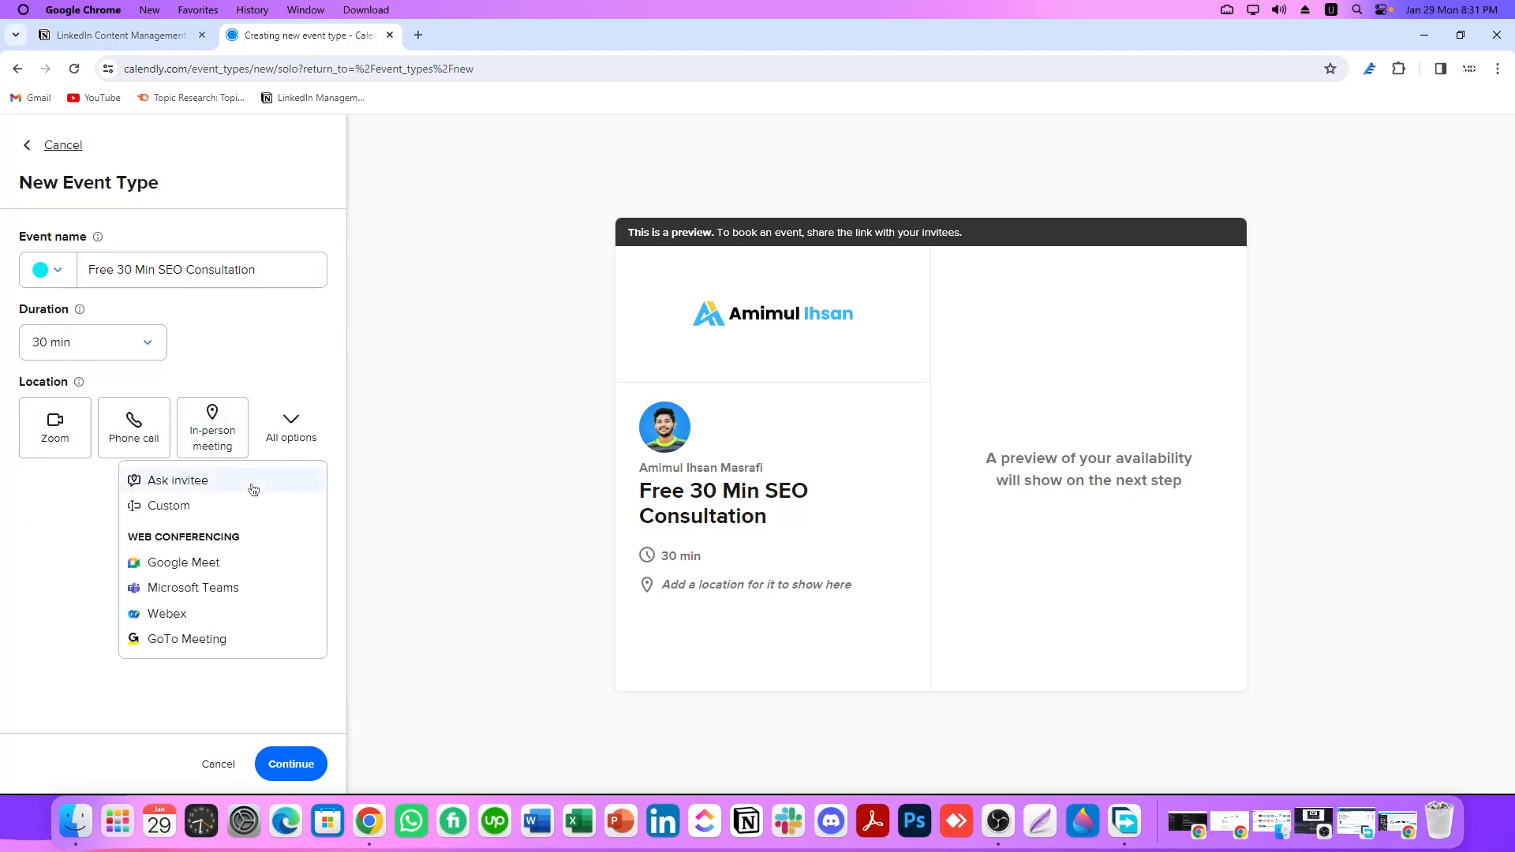
pyautogui.click(204, 564)
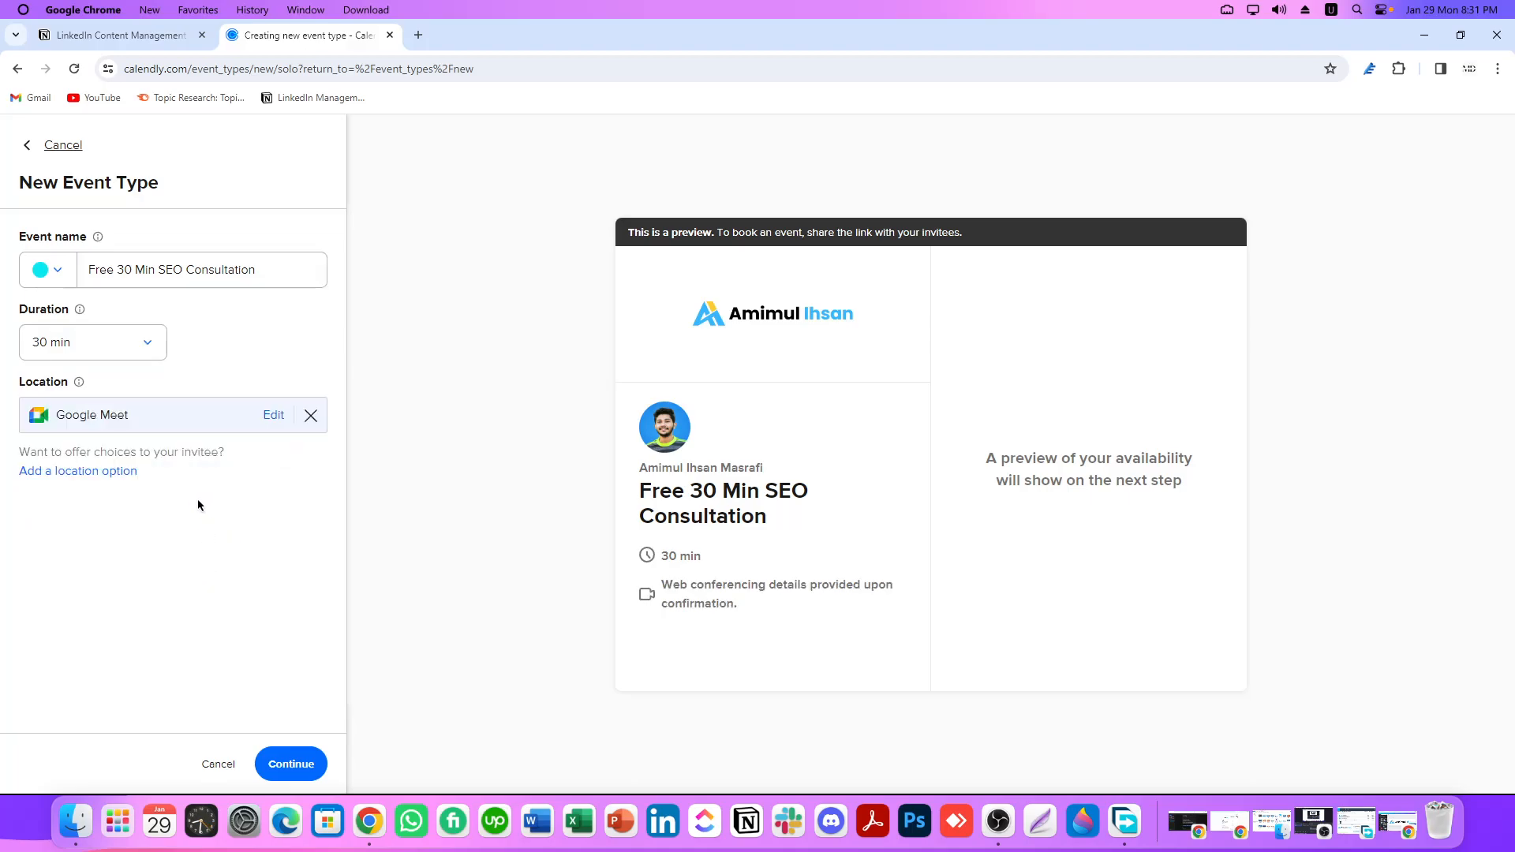
# - Check the choices for an additional location without picking one, and continue to create the event type
pyautogui.click(79, 475)
pyautogui.click(230, 468)
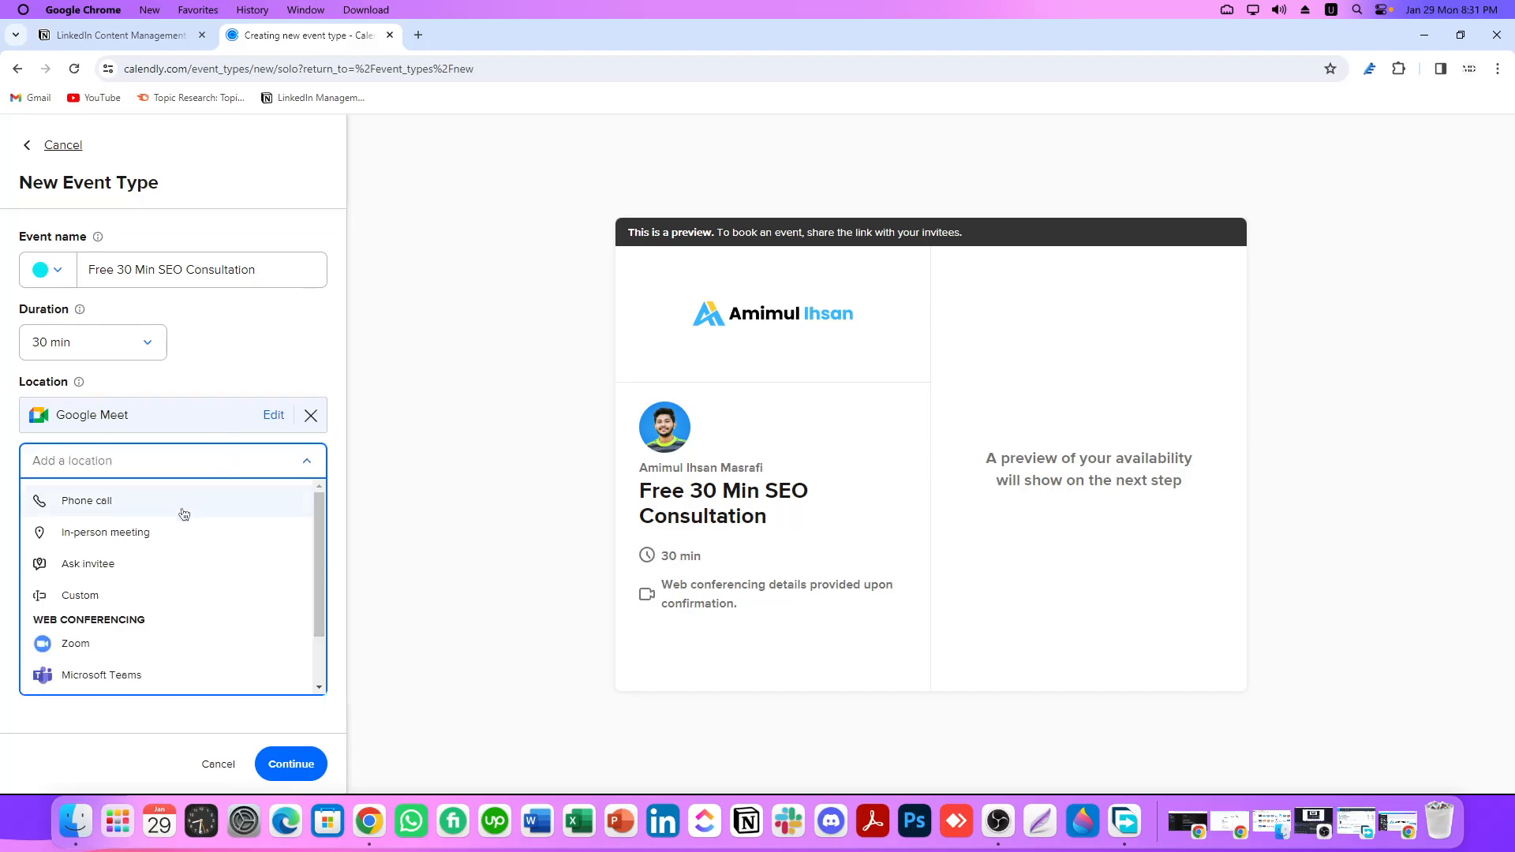
pyautogui.click(305, 460)
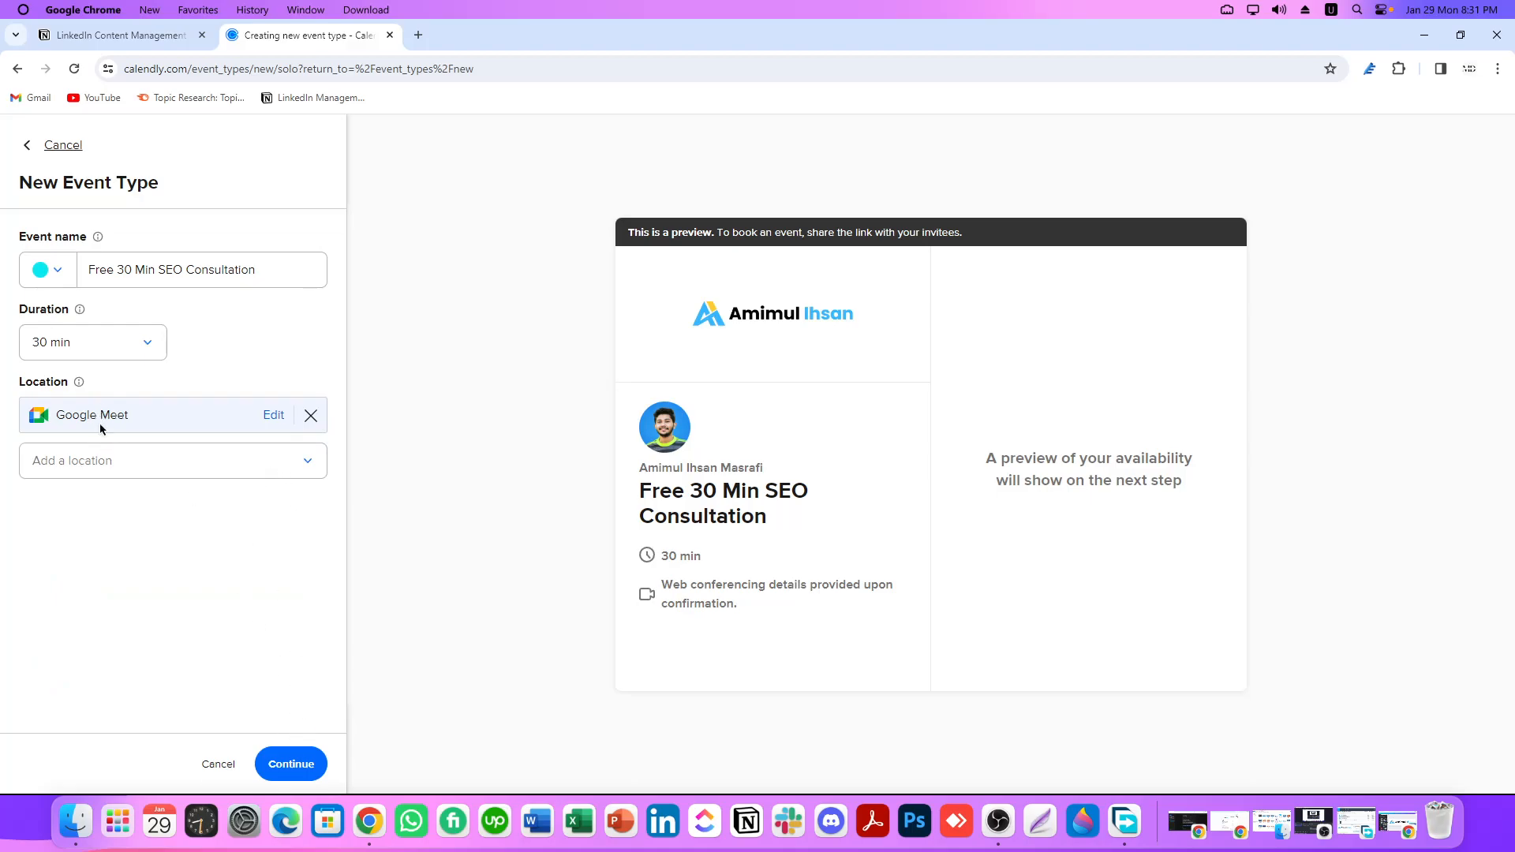
pyautogui.click(290, 759)
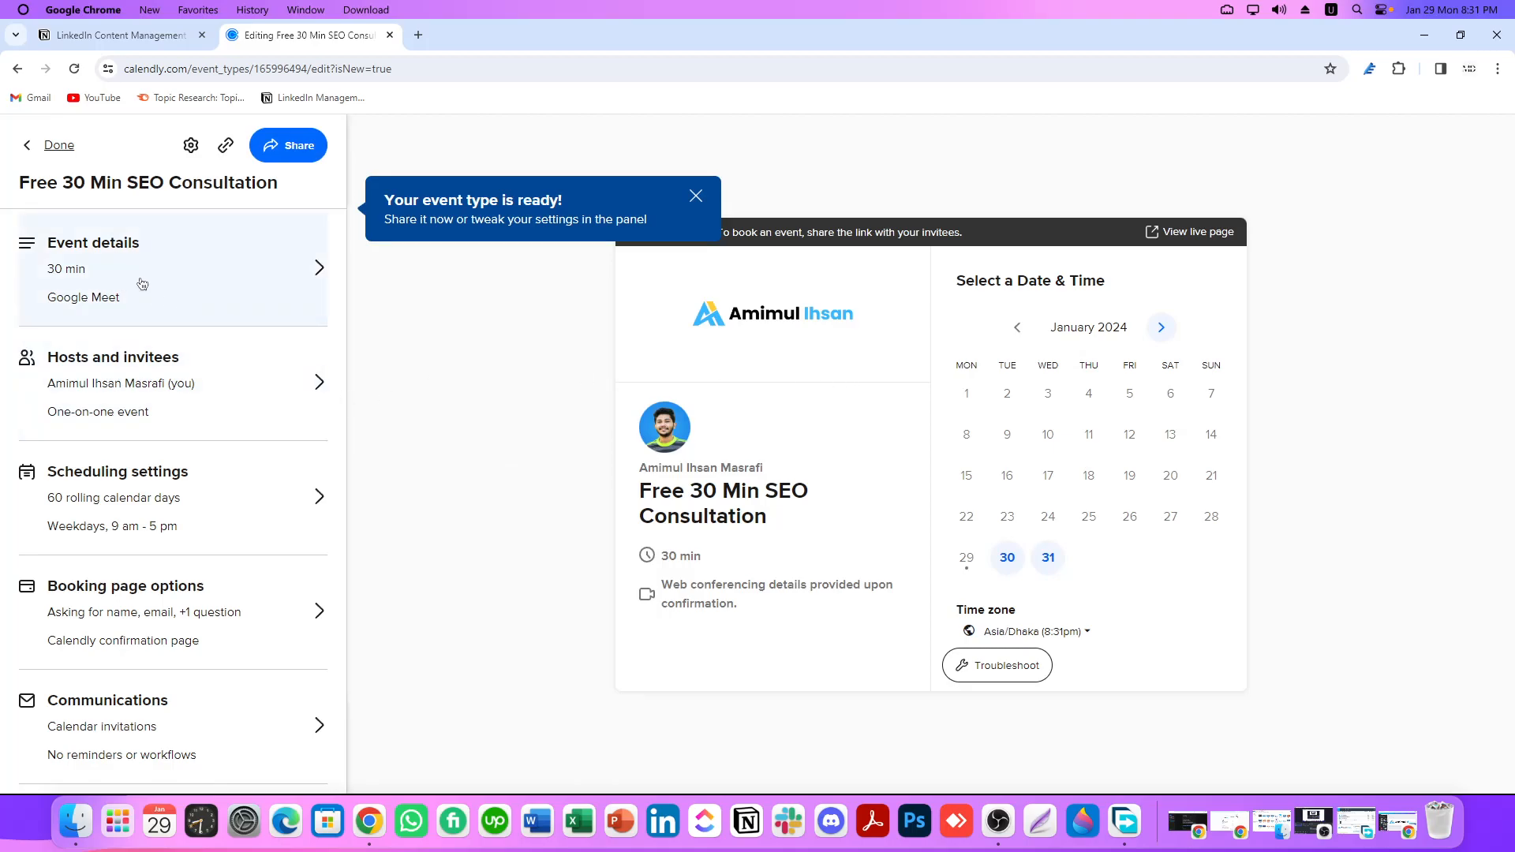
# - Review the event's Hosts and invitees options and its Scheduling settings, including date range, event limits and additional options, and cancel out of both
pyautogui.click(162, 377)
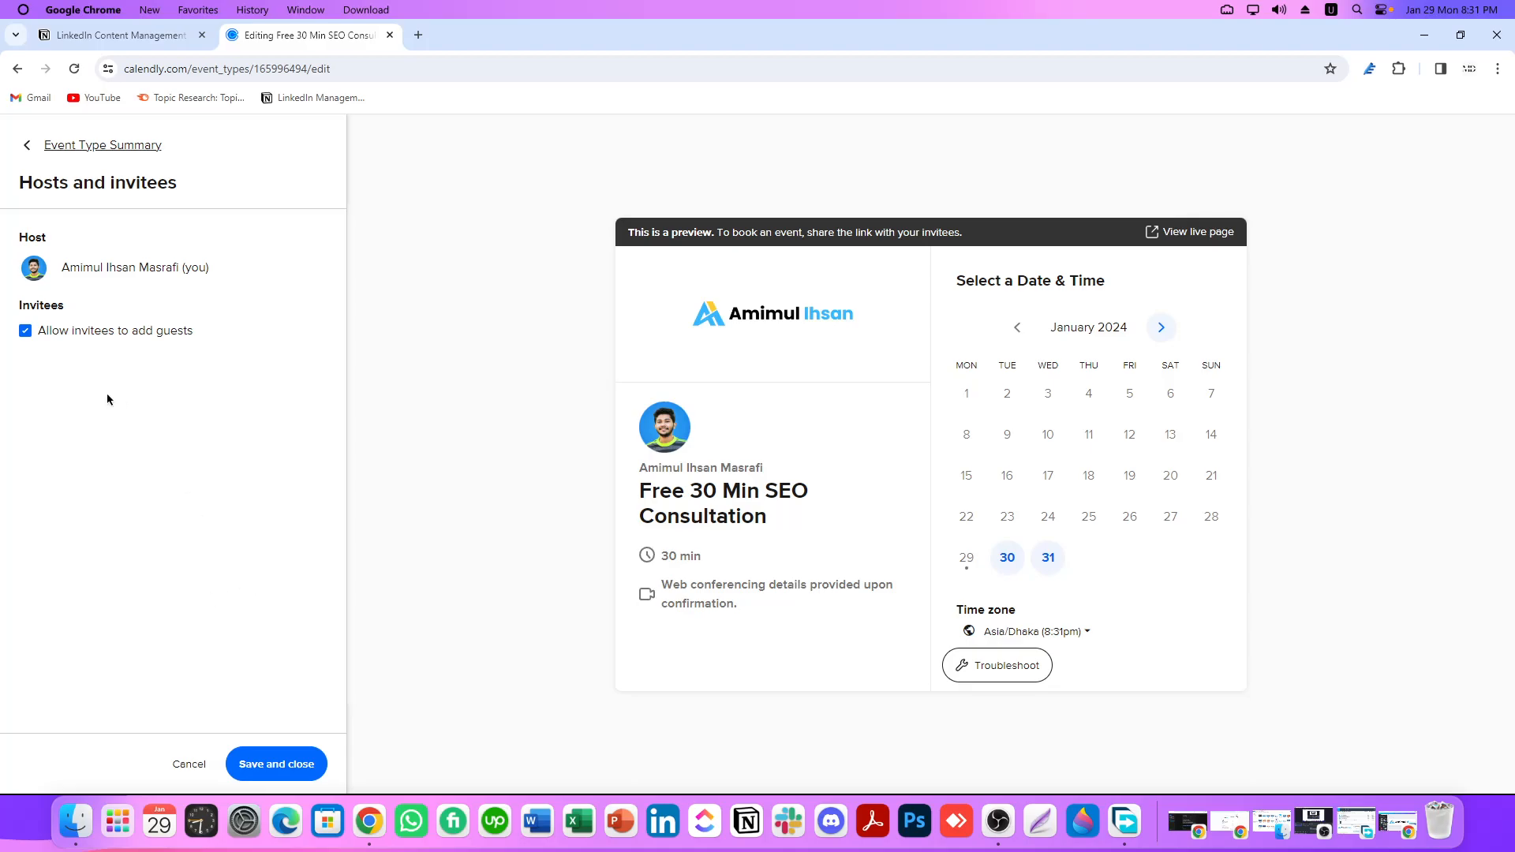
pyautogui.click(190, 764)
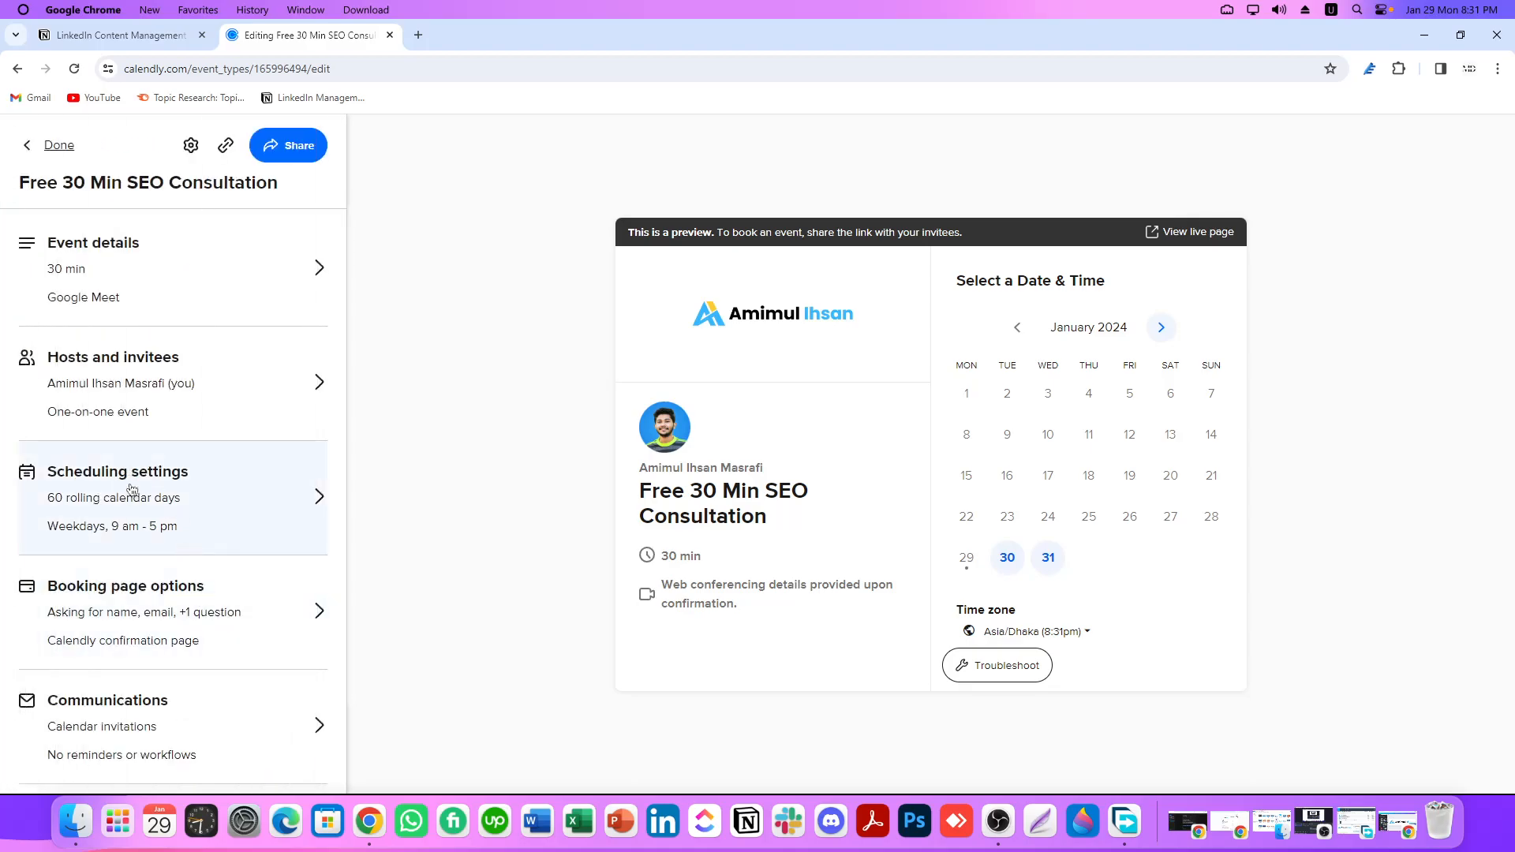
pyautogui.click(132, 487)
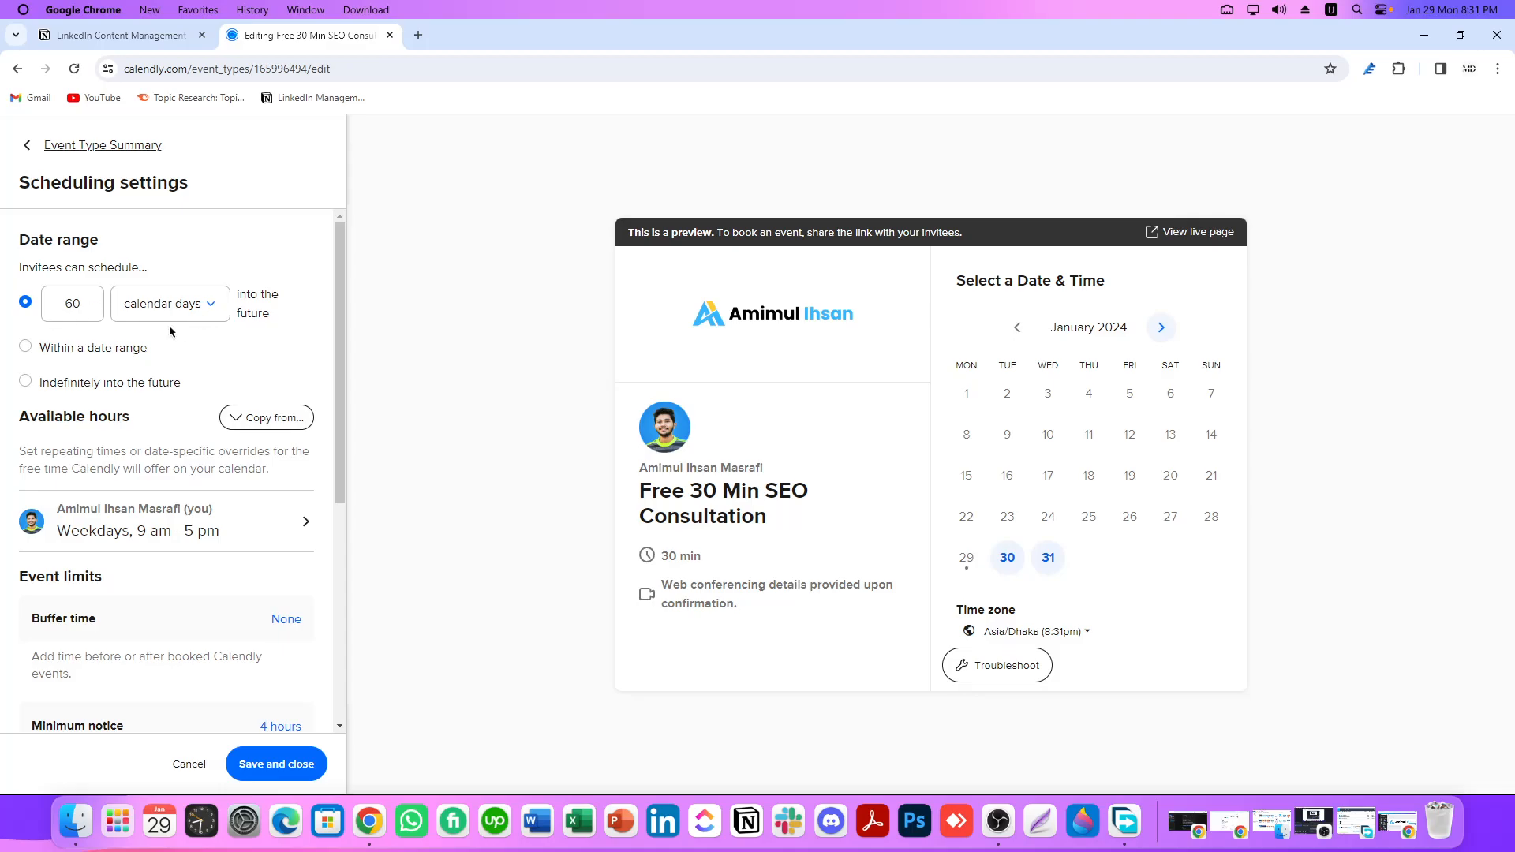
pyautogui.scroll(-3, 131, 369)
pyautogui.scroll(-3, 132, 370)
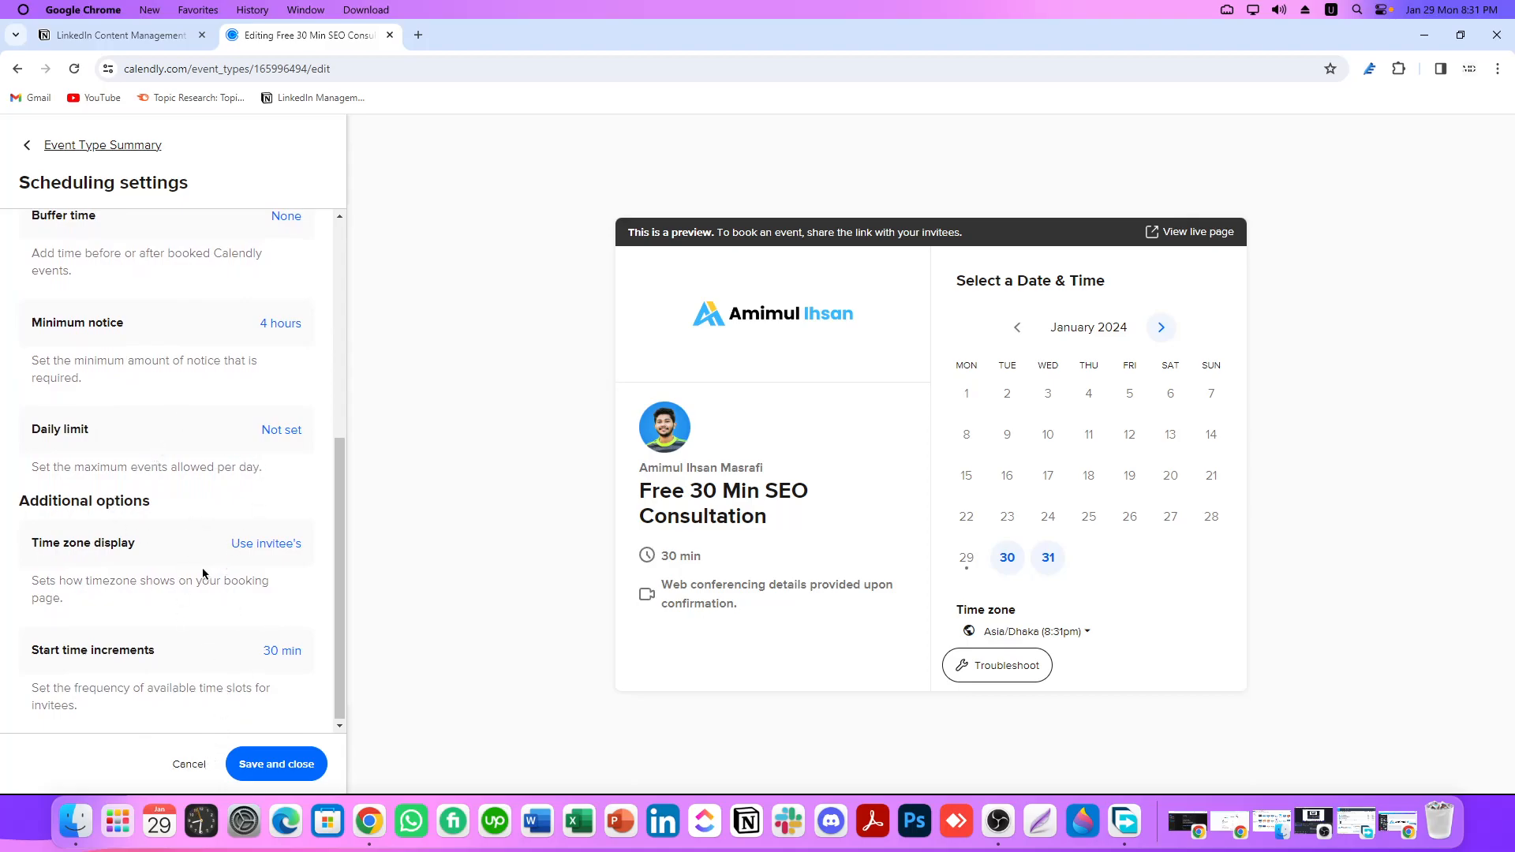
pyautogui.scroll(1, 136, 384)
pyautogui.scroll(1, 146, 391)
pyautogui.scroll(-1, 130, 418)
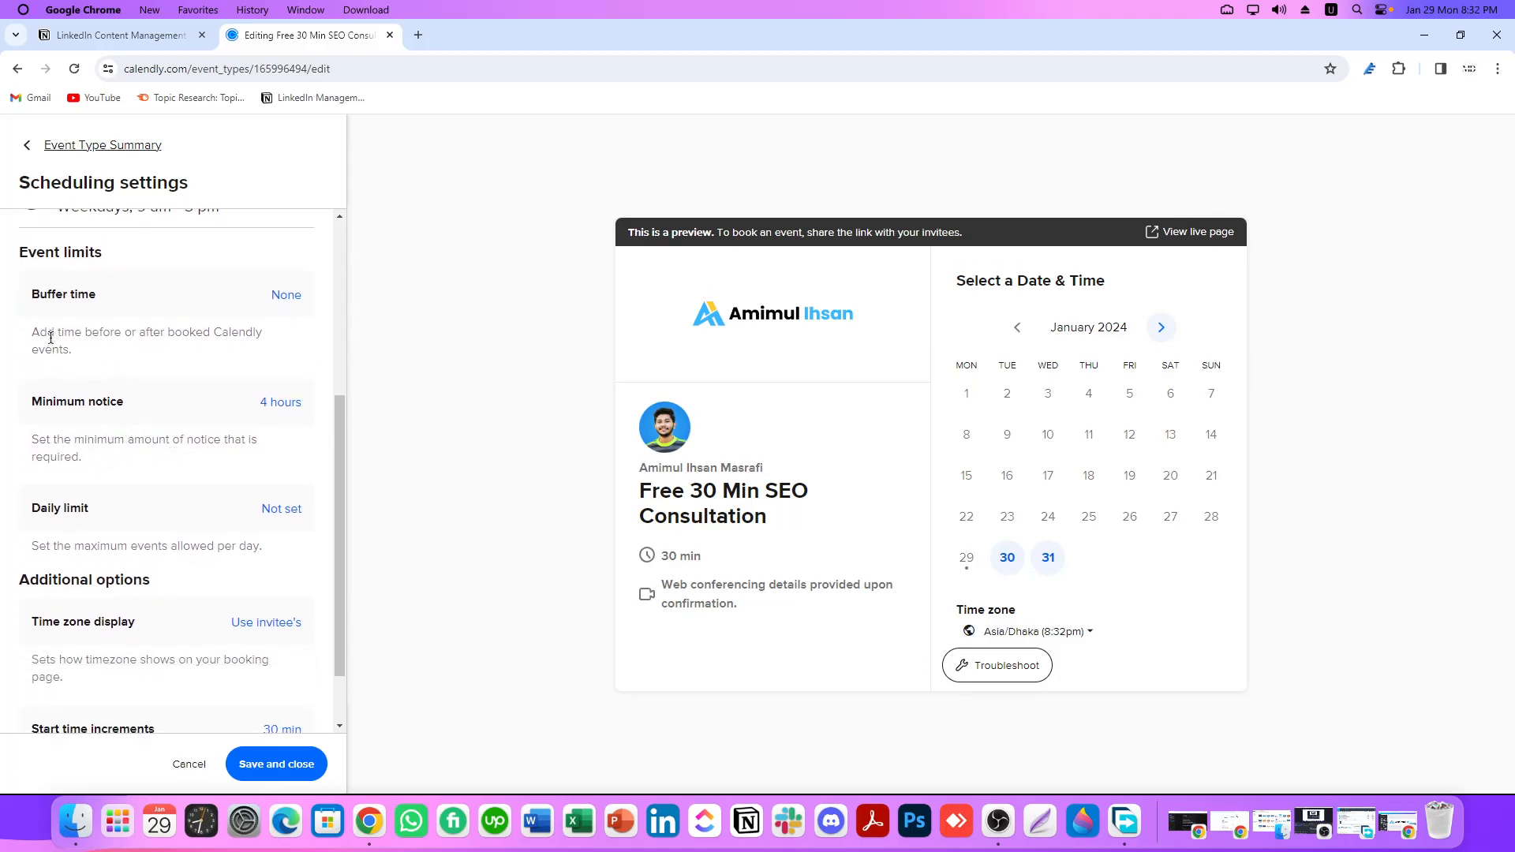
pyautogui.moveTo(33, 333); pyautogui.dragTo(154, 332)
pyautogui.click(223, 332)
pyautogui.scroll(-1, 87, 347)
pyautogui.scroll(2, 134, 320)
pyautogui.scroll(-2, 174, 320)
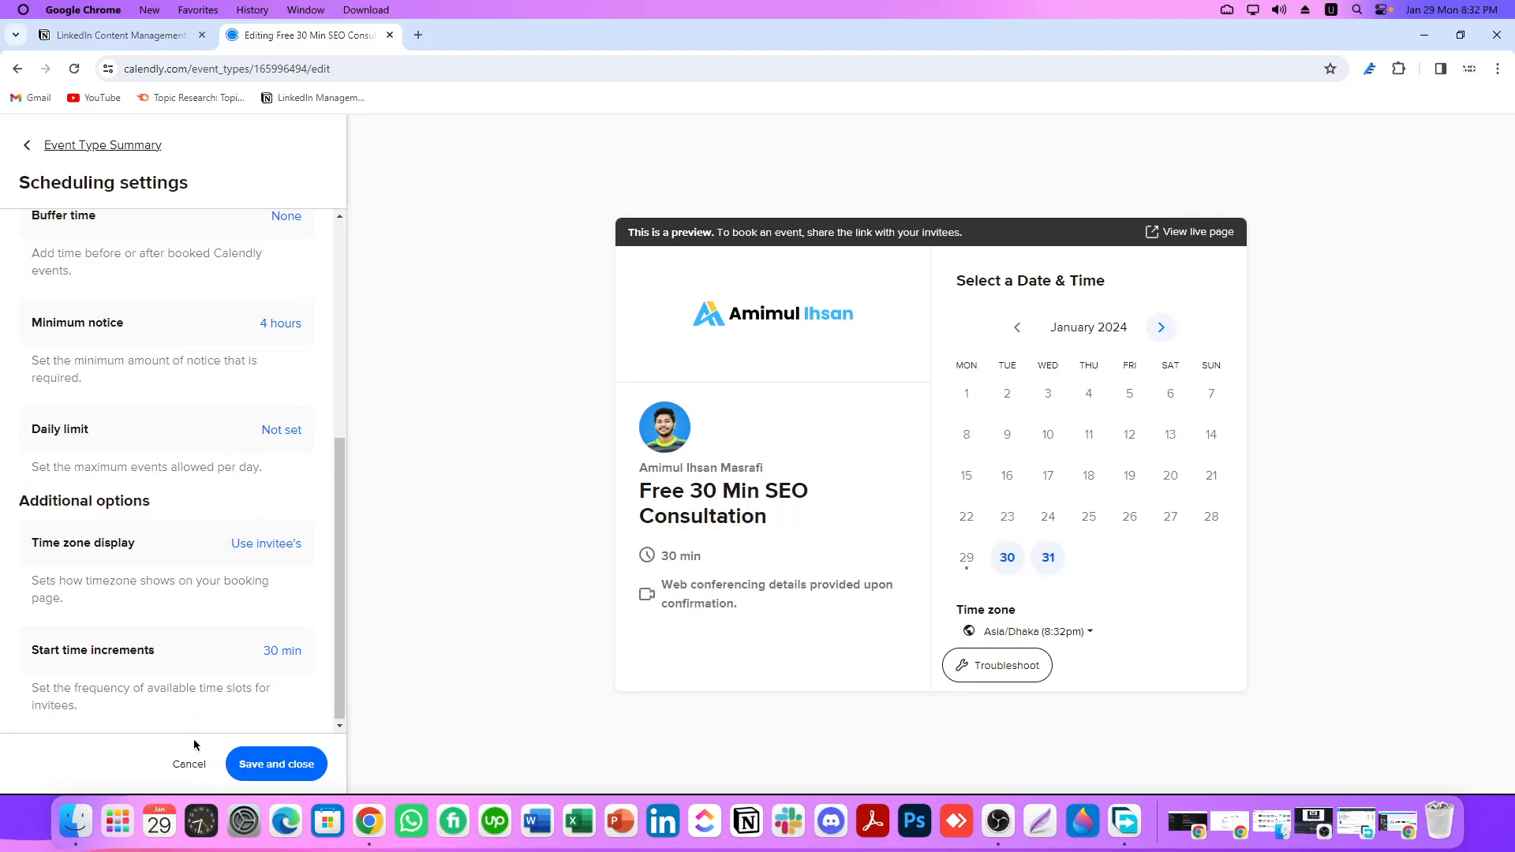
pyautogui.click(190, 762)
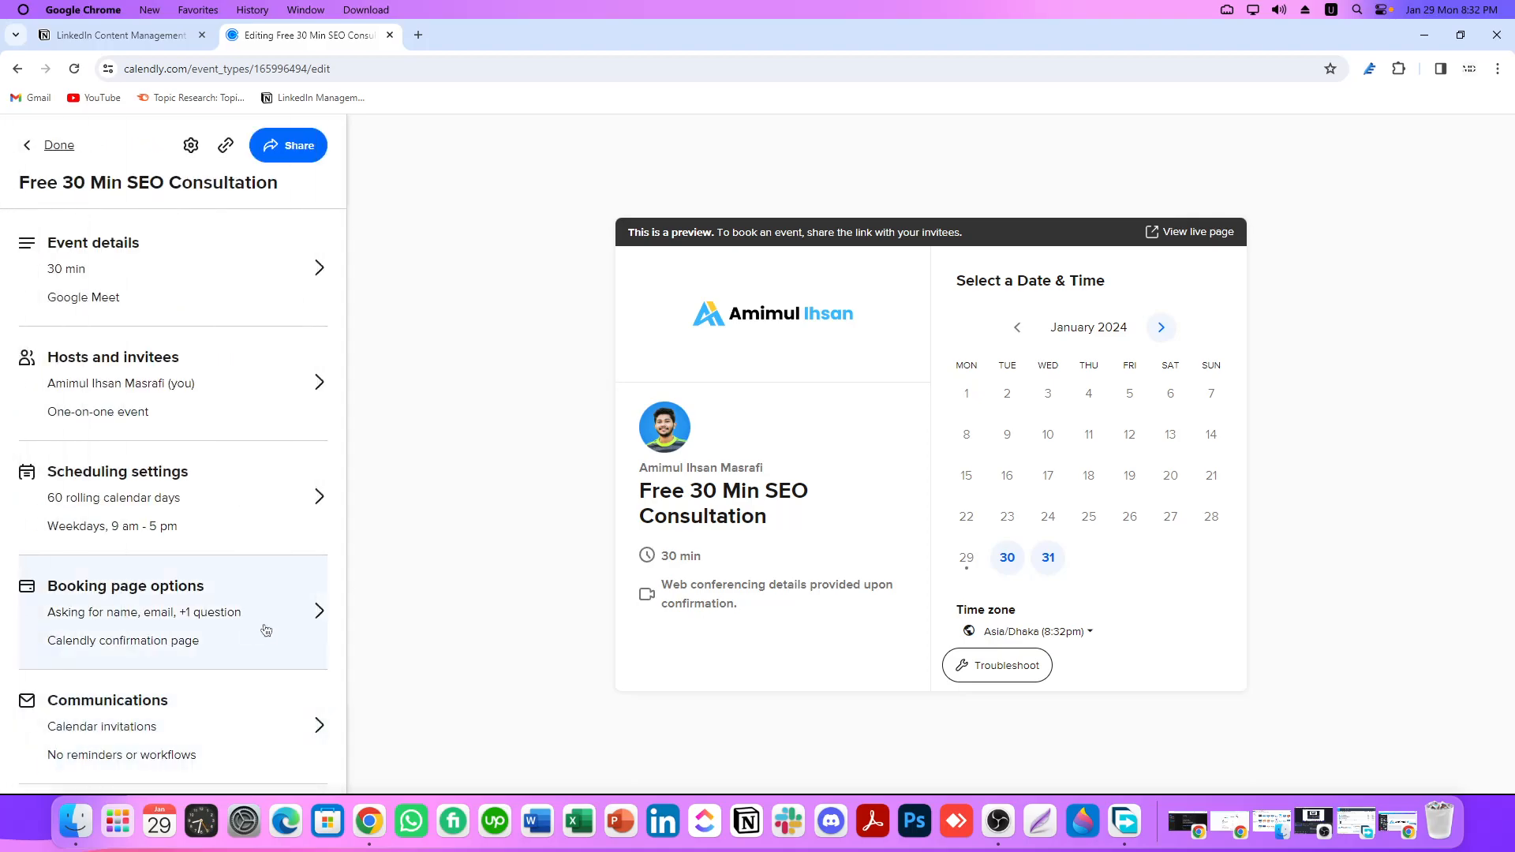
# - Open the Booking page options and examine the custom ending of the event link
pyautogui.click(126, 594)
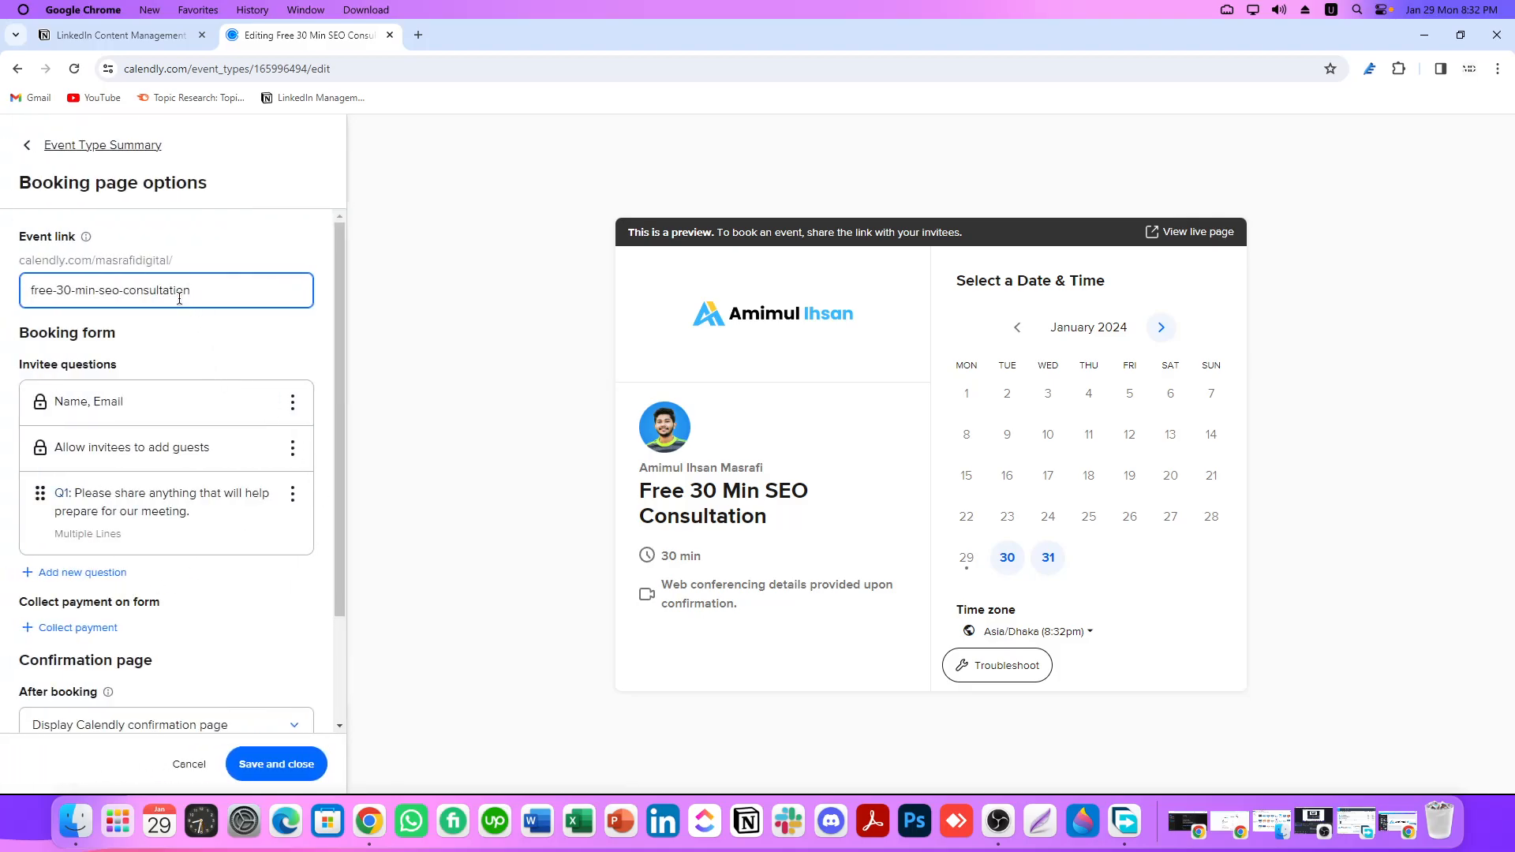
pyautogui.moveTo(197, 286); pyautogui.dragTo(27, 294)
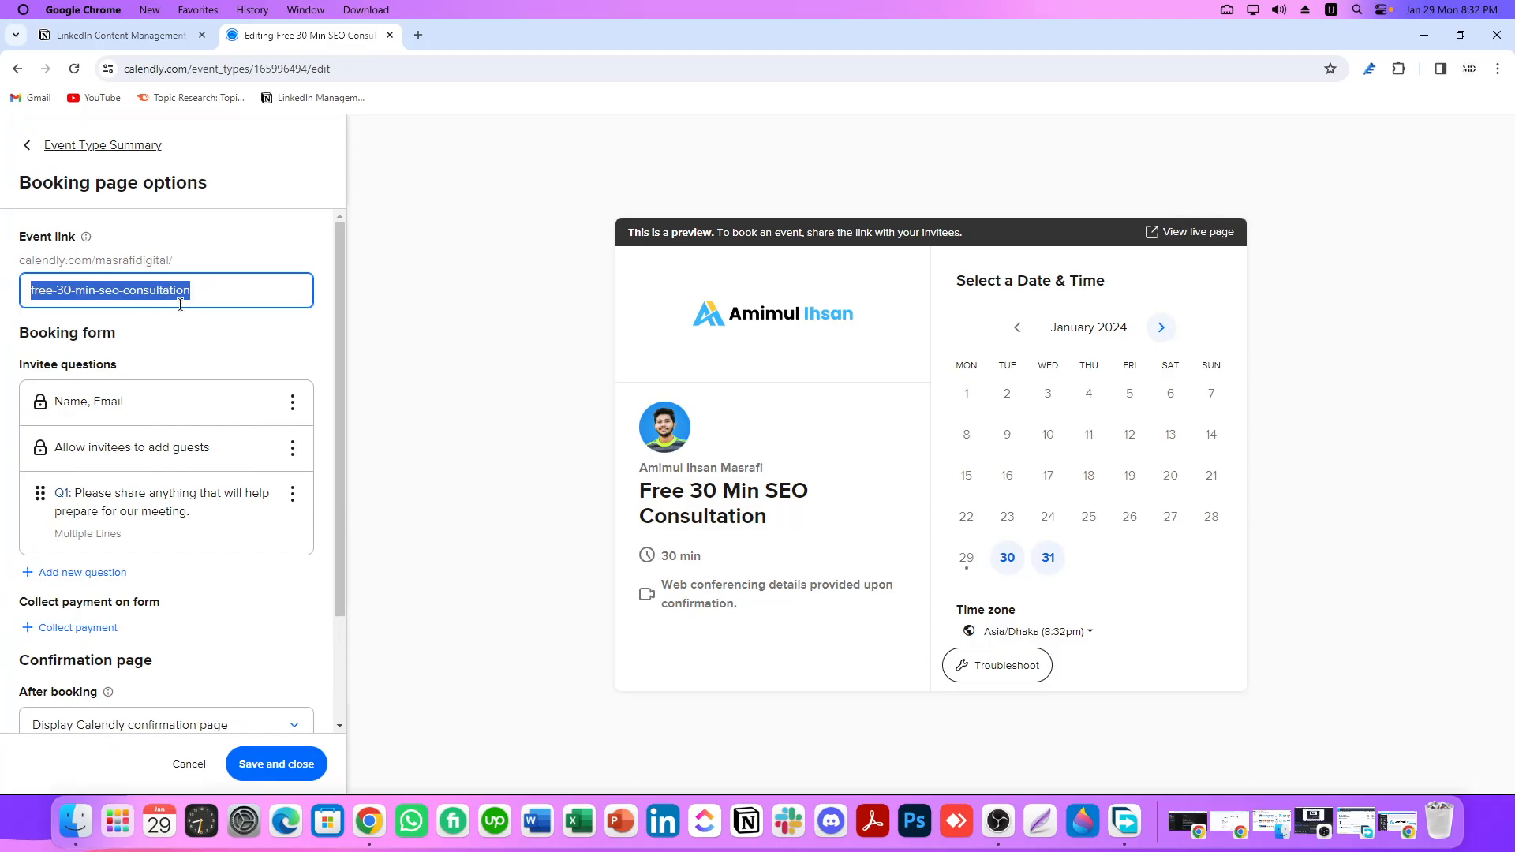
pyautogui.click(197, 288)
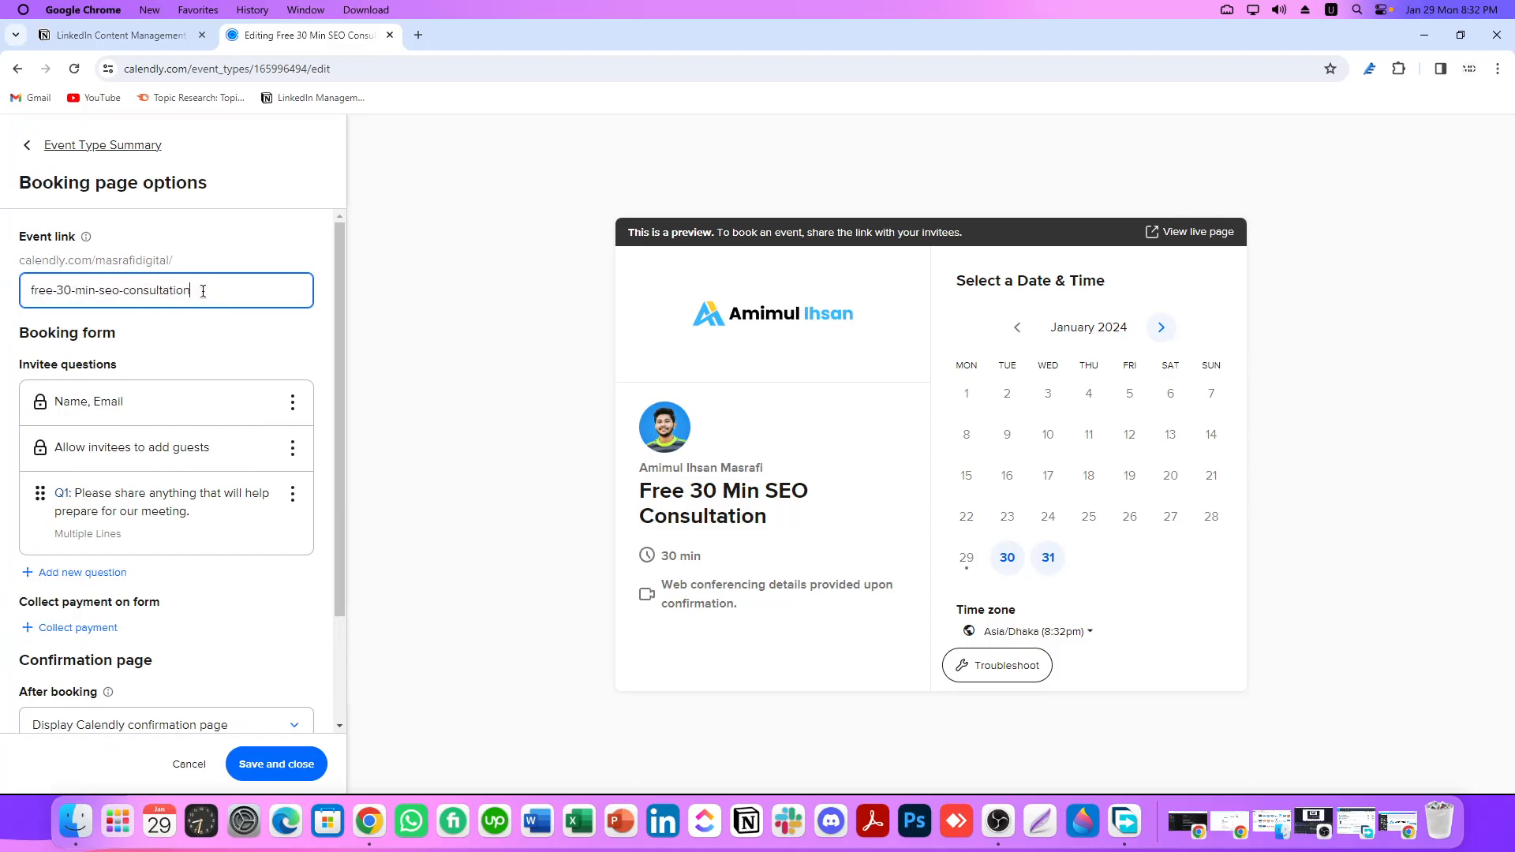
pyautogui.moveTo(203, 291); pyautogui.dragTo(14, 305)
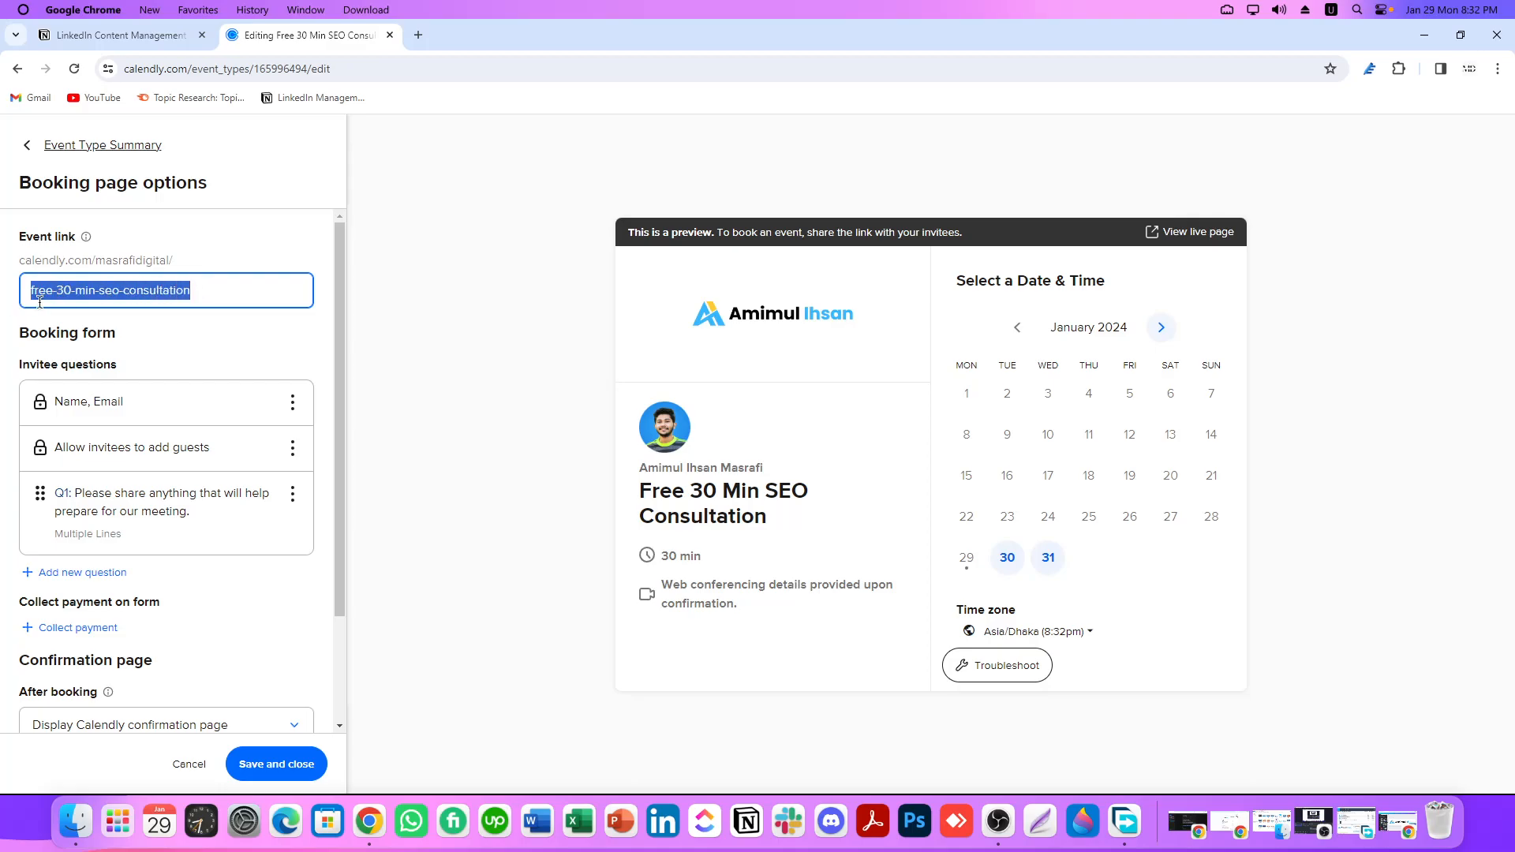
pyautogui.click(228, 294)
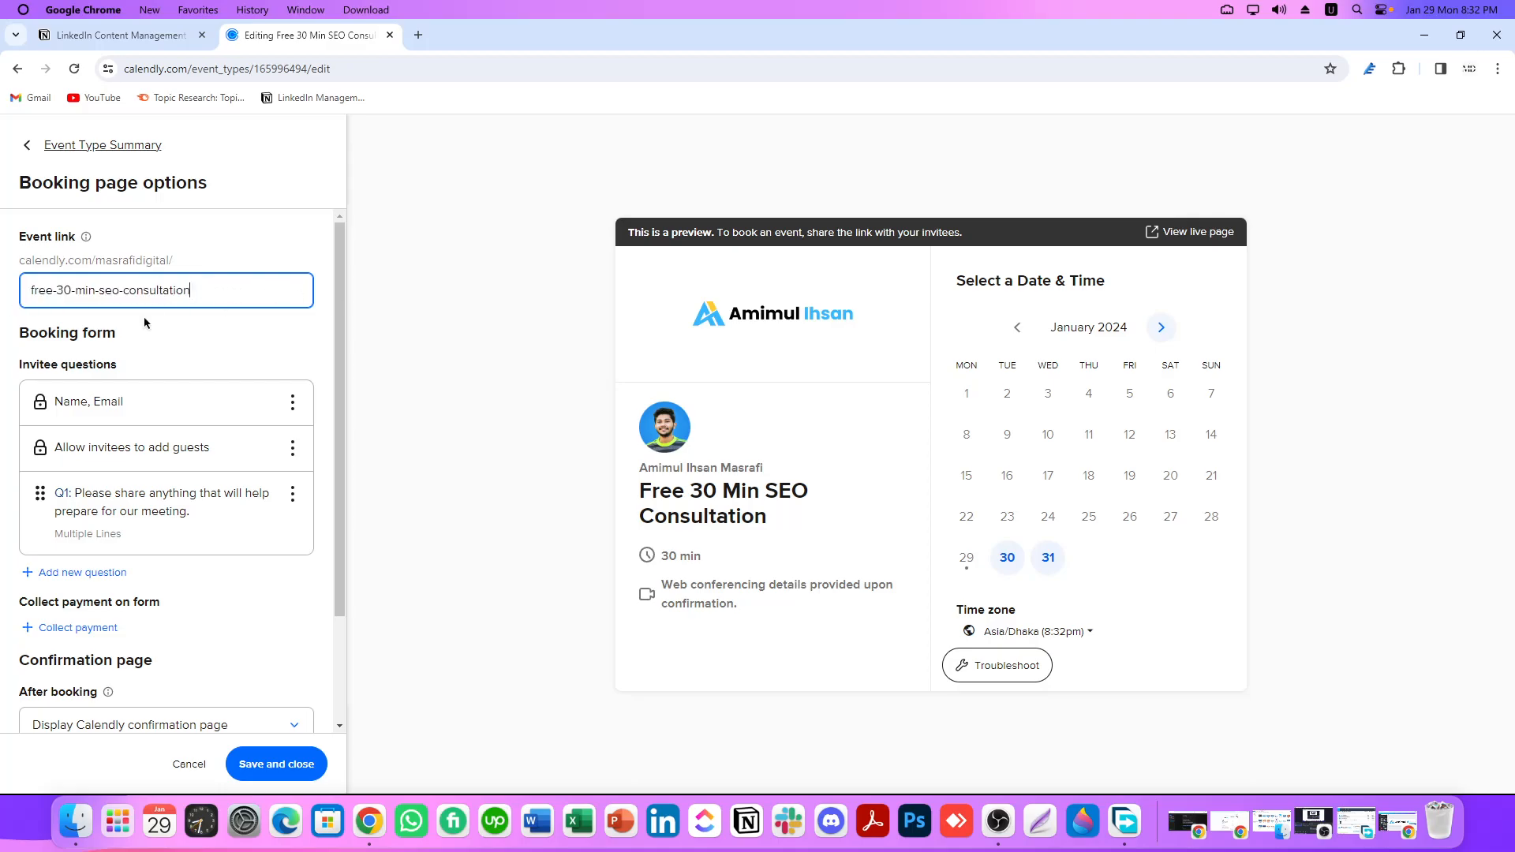
pyautogui.moveTo(199, 286); pyautogui.dragTo(1, 291)
pyautogui.click(216, 286)
pyautogui.moveTo(208, 294); pyautogui.dragTo(11, 305)
pyautogui.click(203, 293)
# - Review the invitee questions and the after-booking choices for the confirmation page, and cancel out of the booking page options
pyautogui.scroll(-3, 188, 441)
pyautogui.scroll(2, 175, 335)
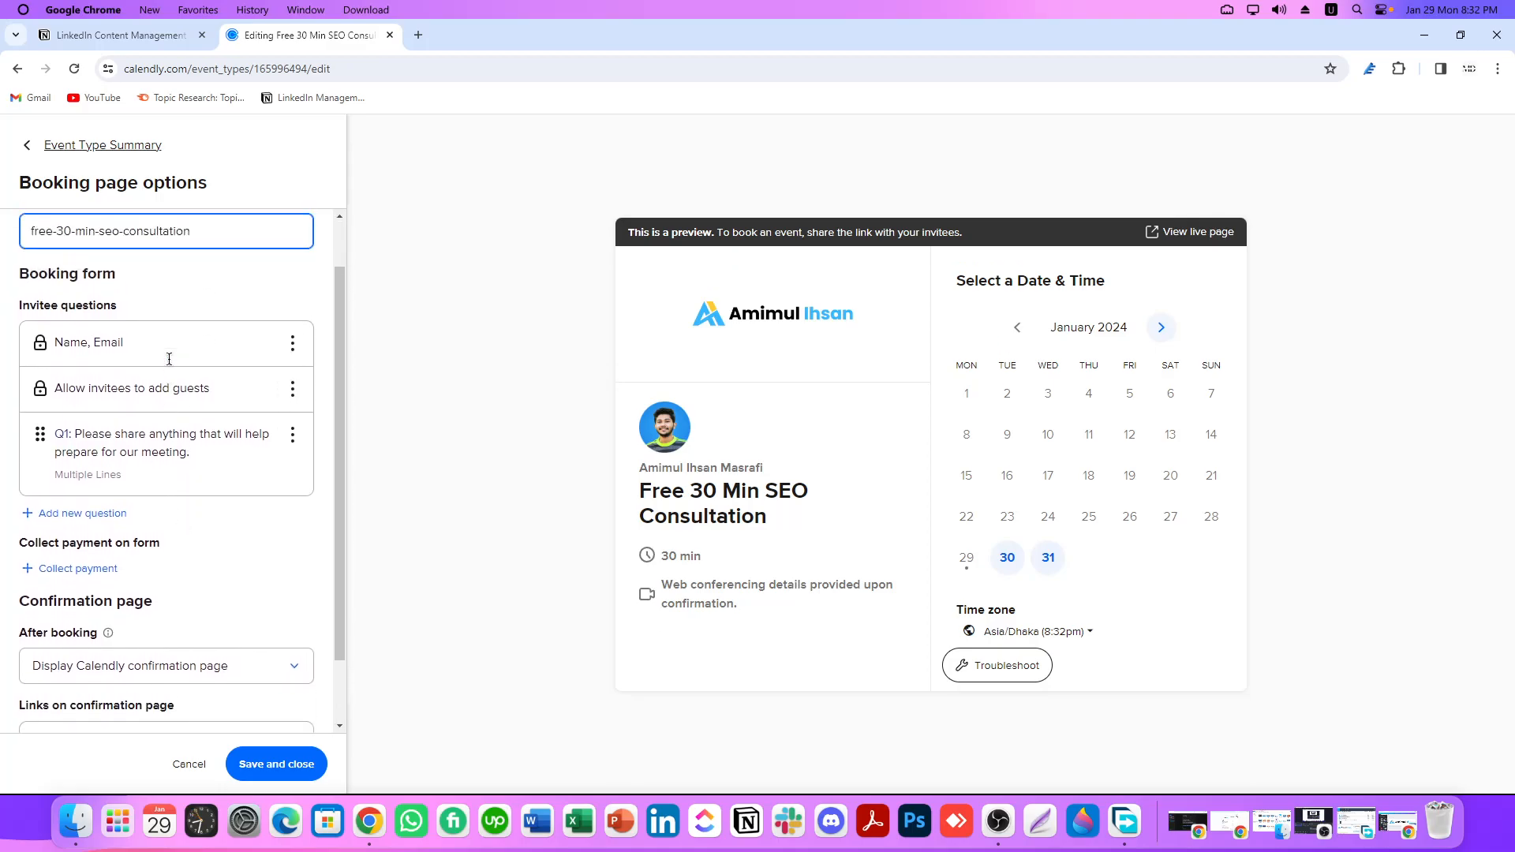
pyautogui.scroll(-2, 142, 385)
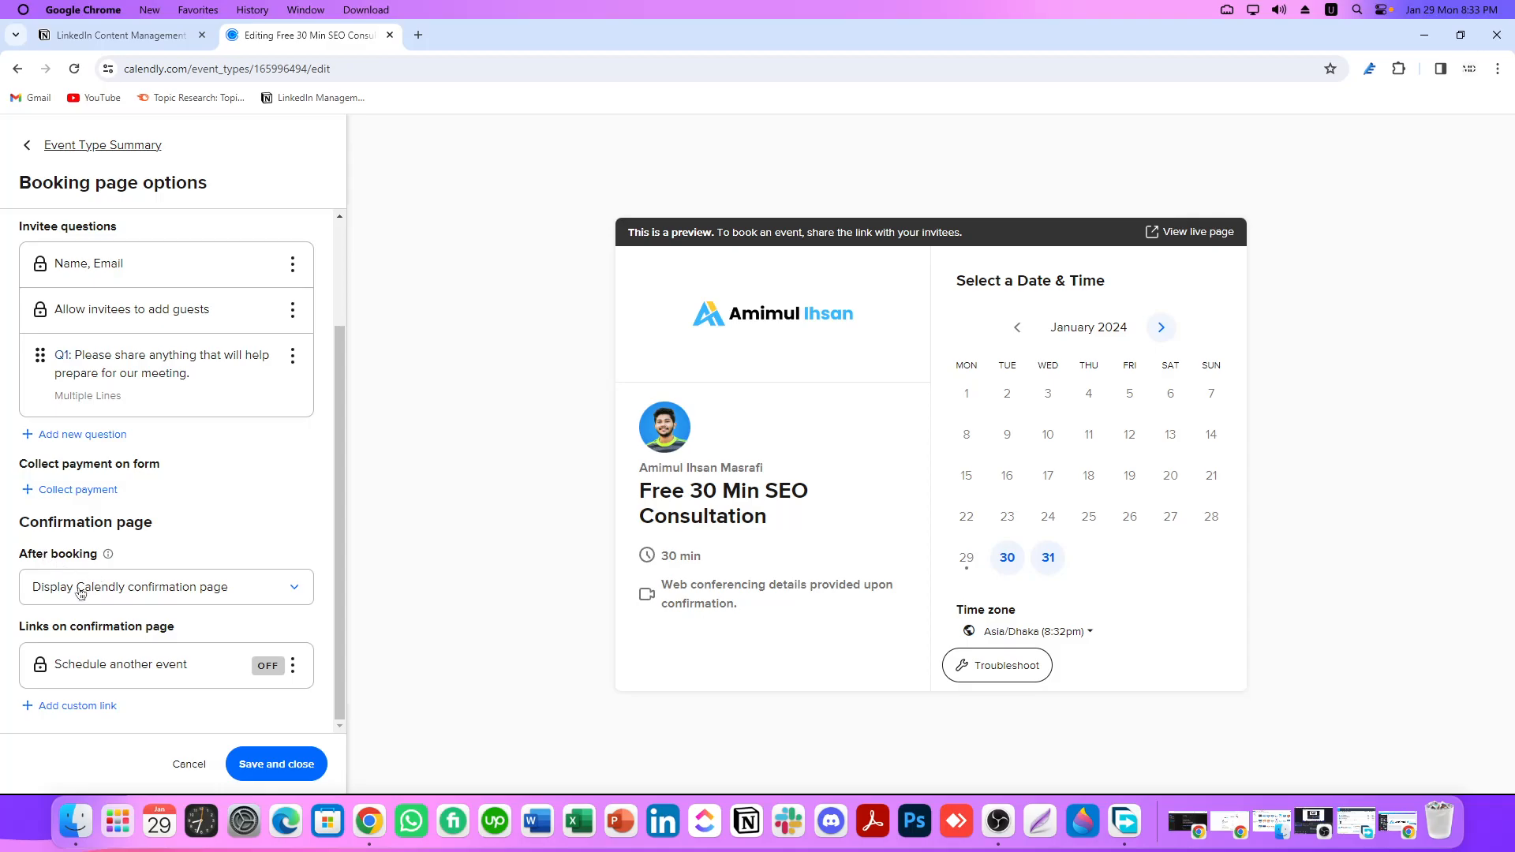
pyautogui.click(131, 595)
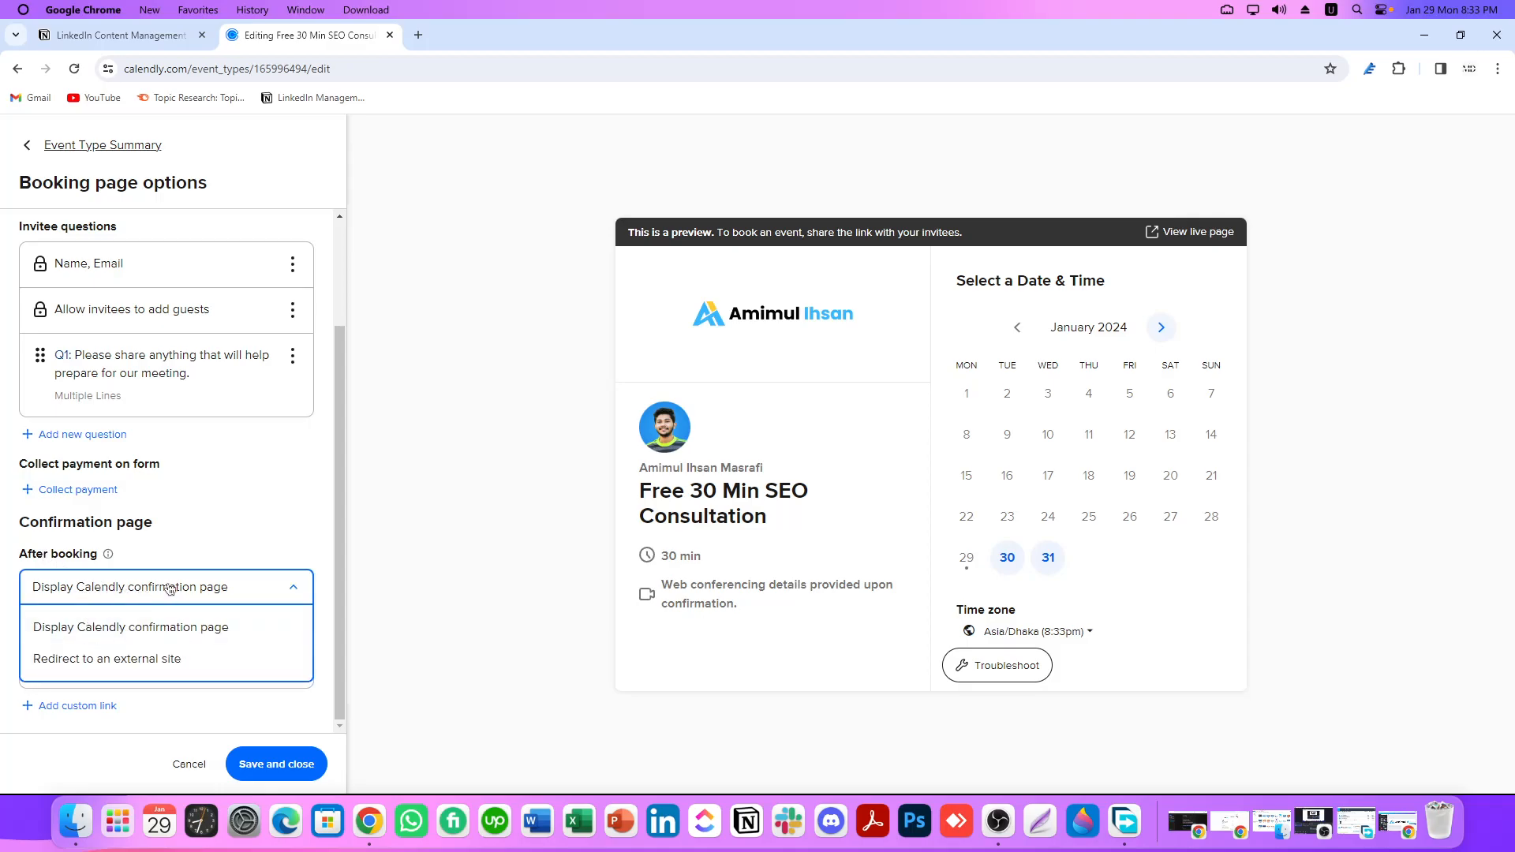
pyautogui.click(148, 580)
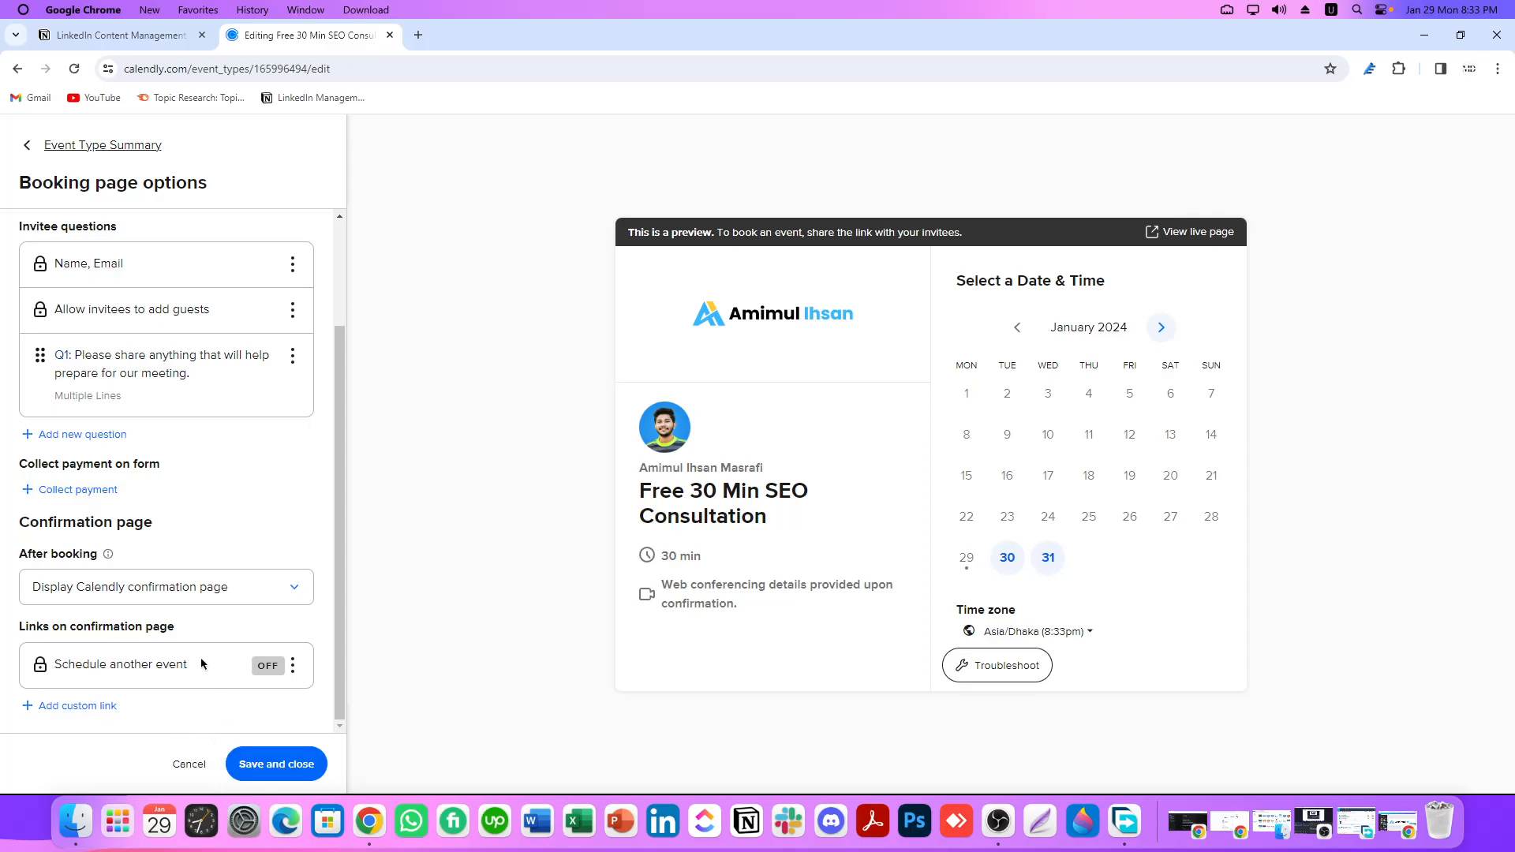
pyautogui.scroll(2, 192, 622)
pyautogui.click(188, 764)
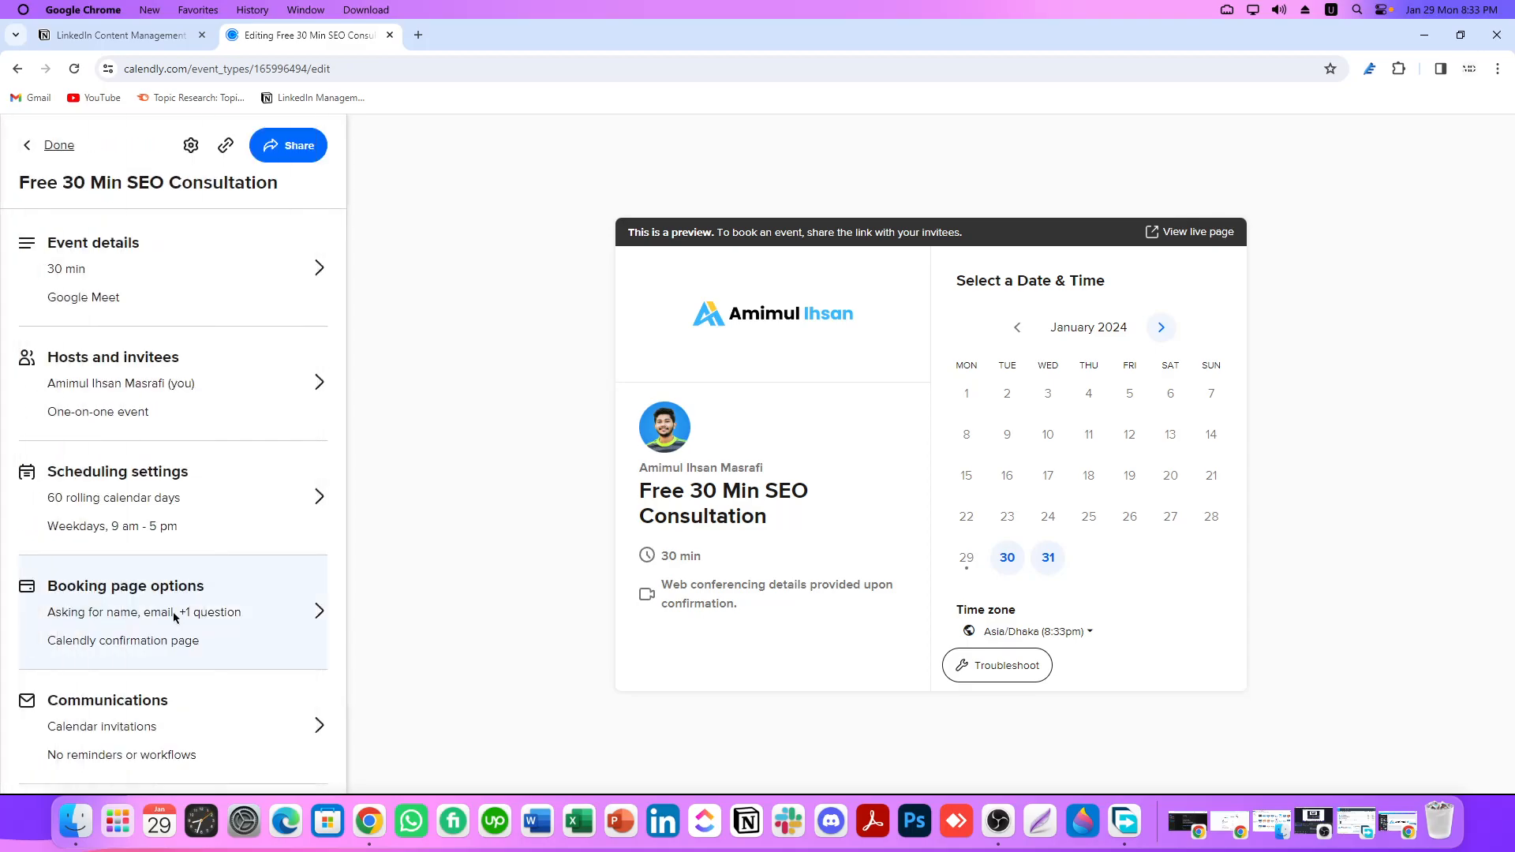
# - Look through the event's Communications notifications and its Event details, returning to the event type summary from each
pyautogui.click(124, 715)
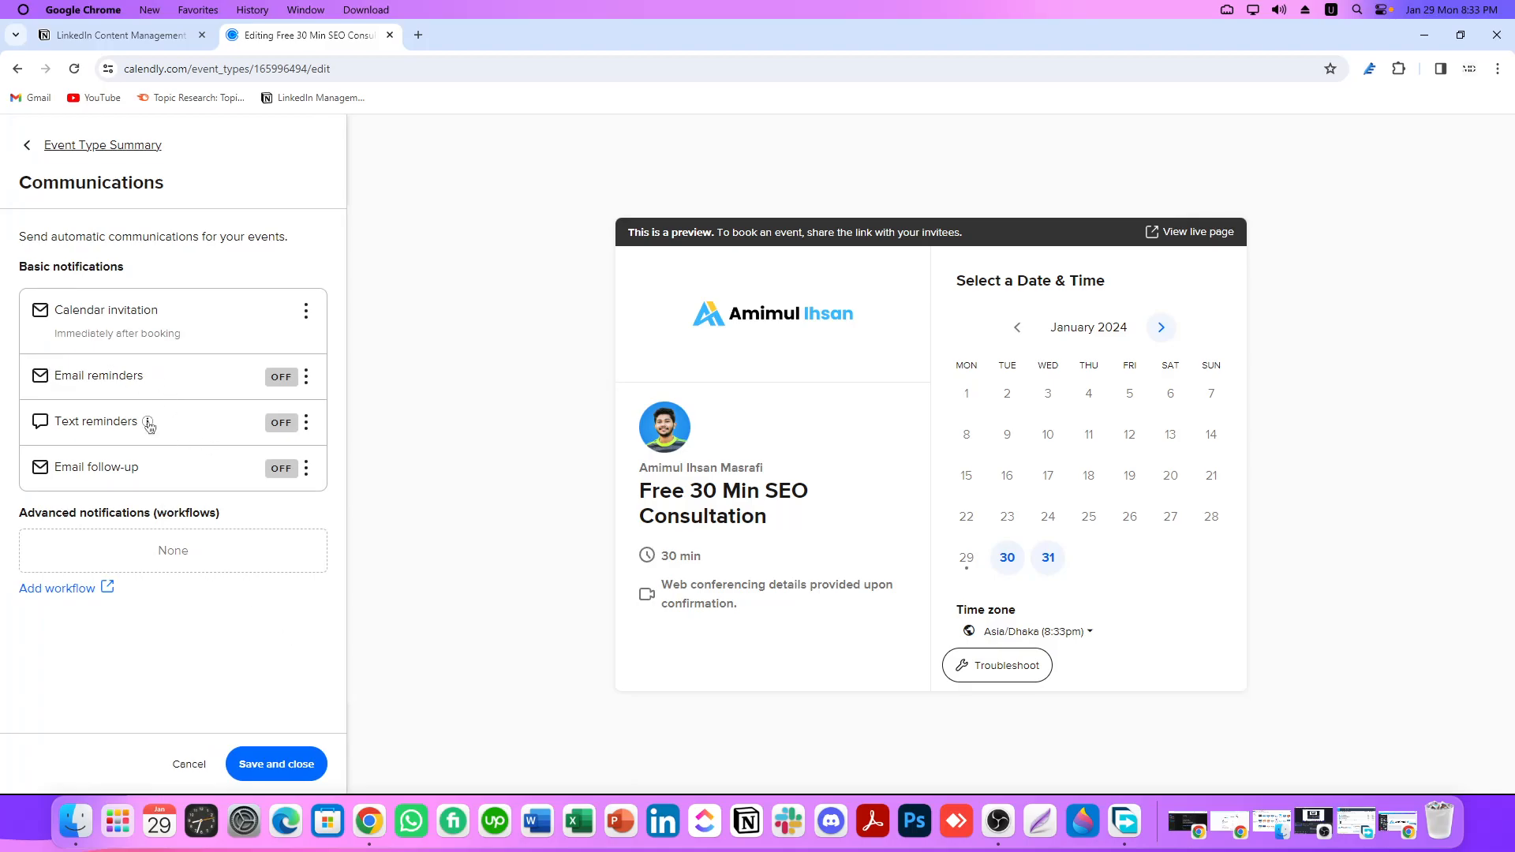
pyautogui.click(183, 759)
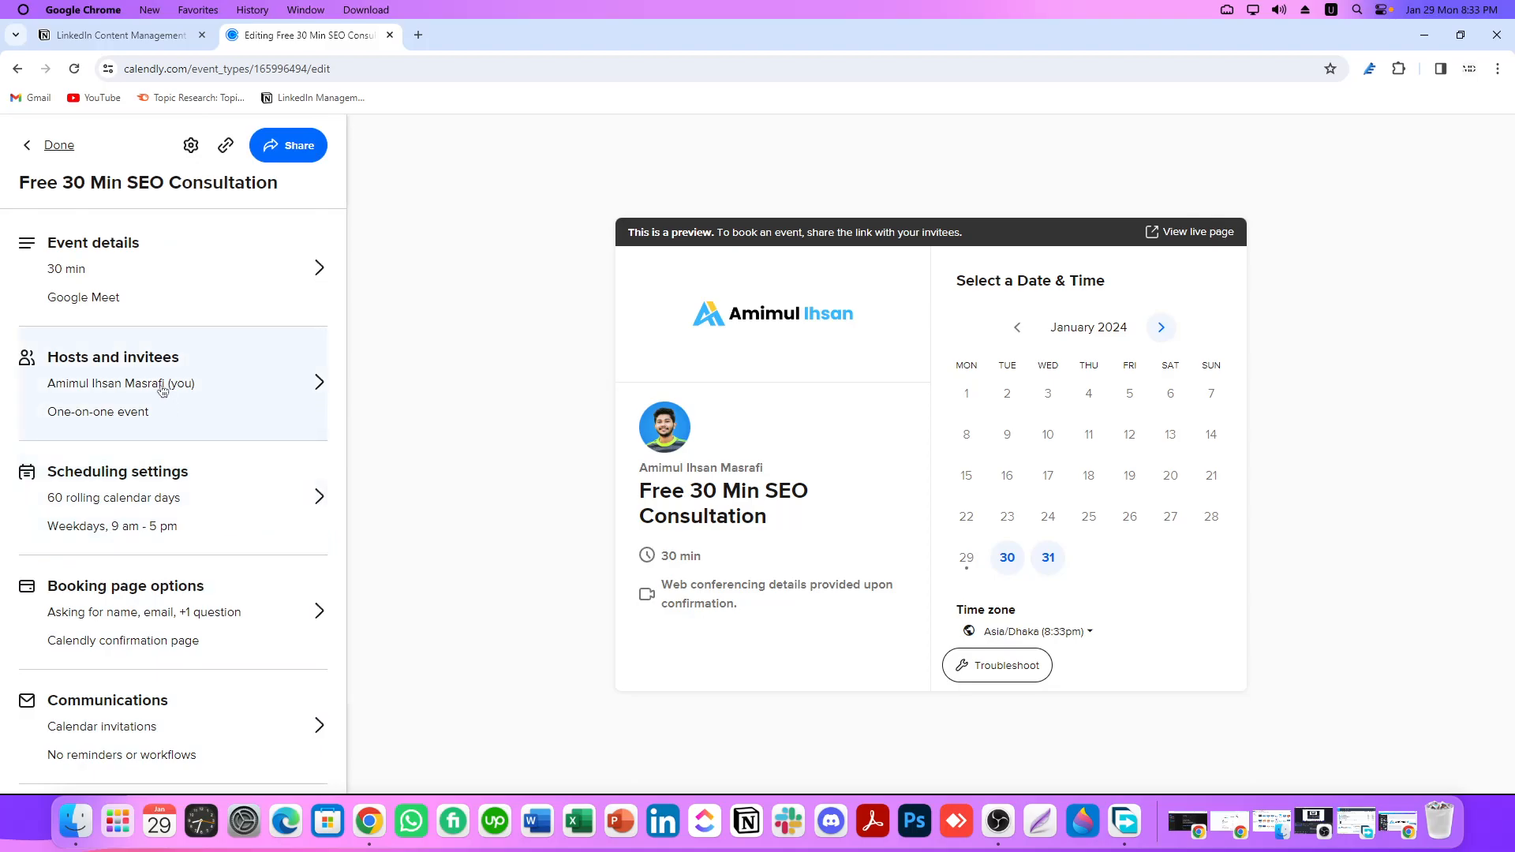
pyautogui.click(138, 283)
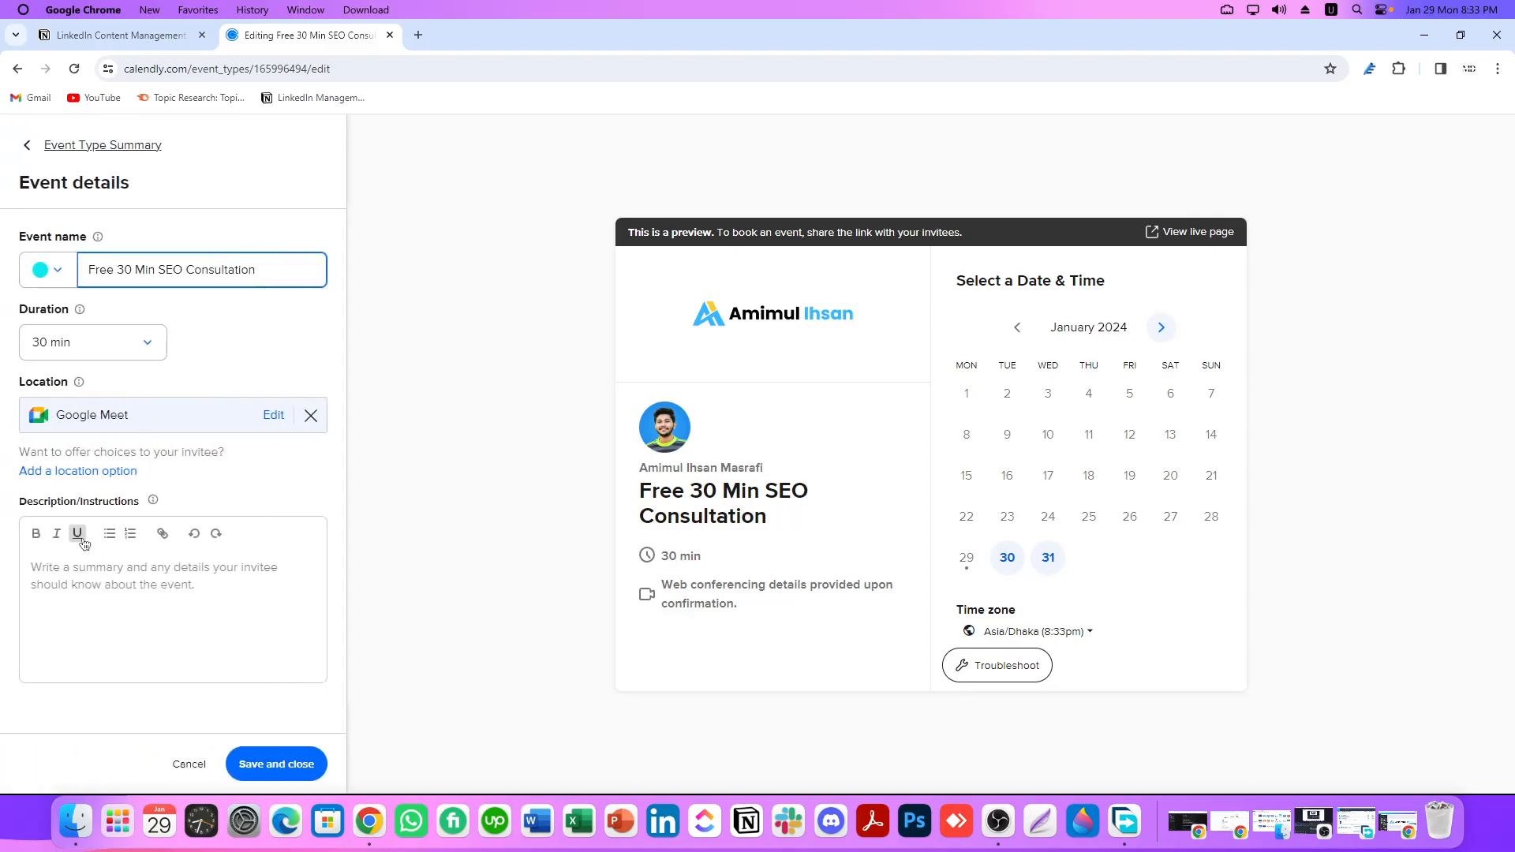
pyautogui.click(28, 145)
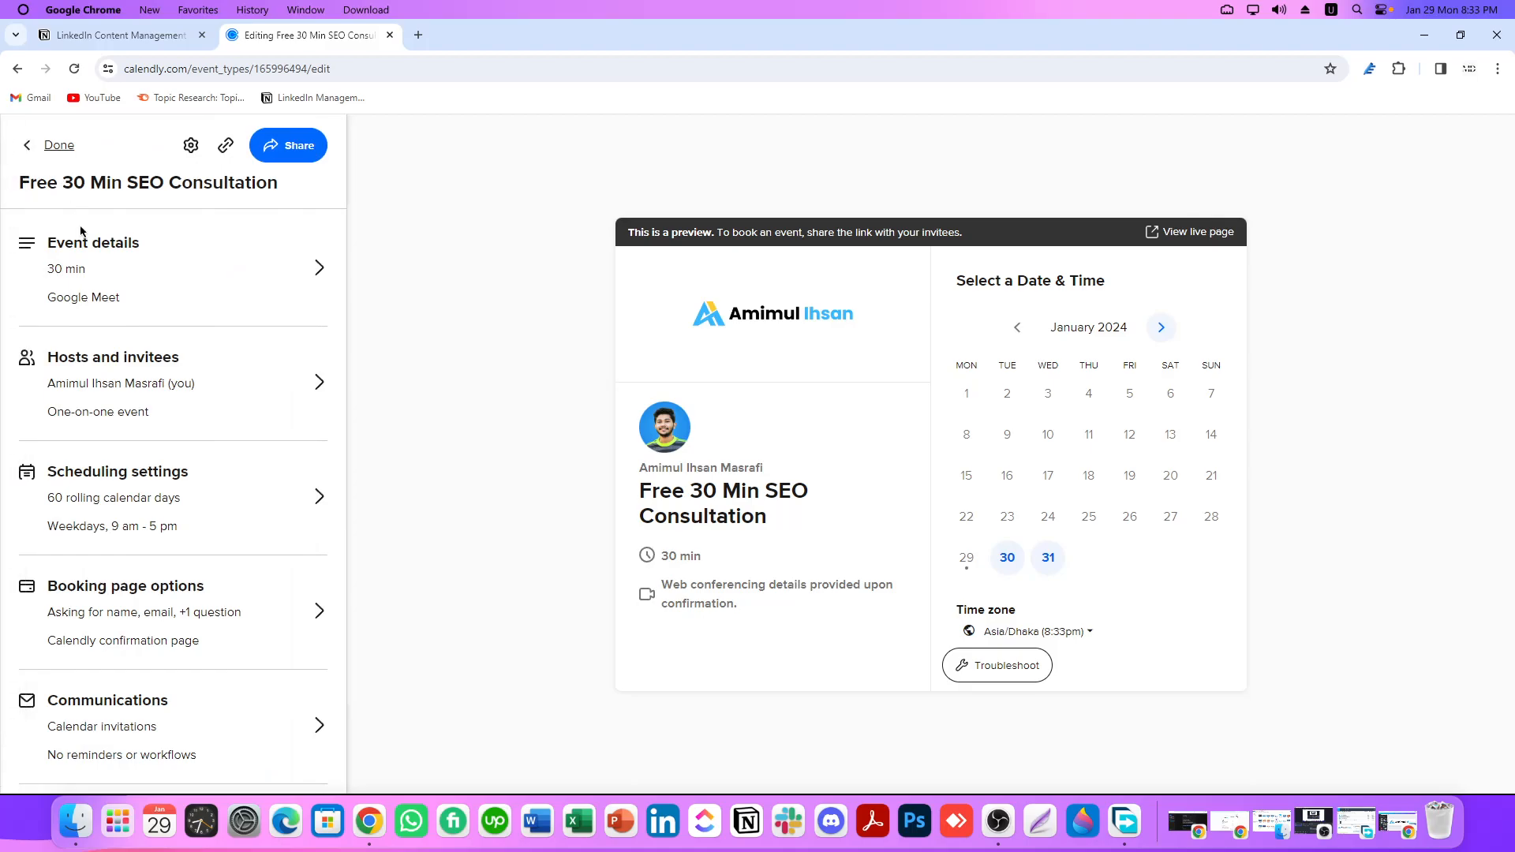
# - Open the event's description for editing and copy the text from "In this free 30 min SEO Video AUDIT" through the closing note on the existing Calendly booking page
pyautogui.click(142, 272)
pyautogui.click(68, 571)
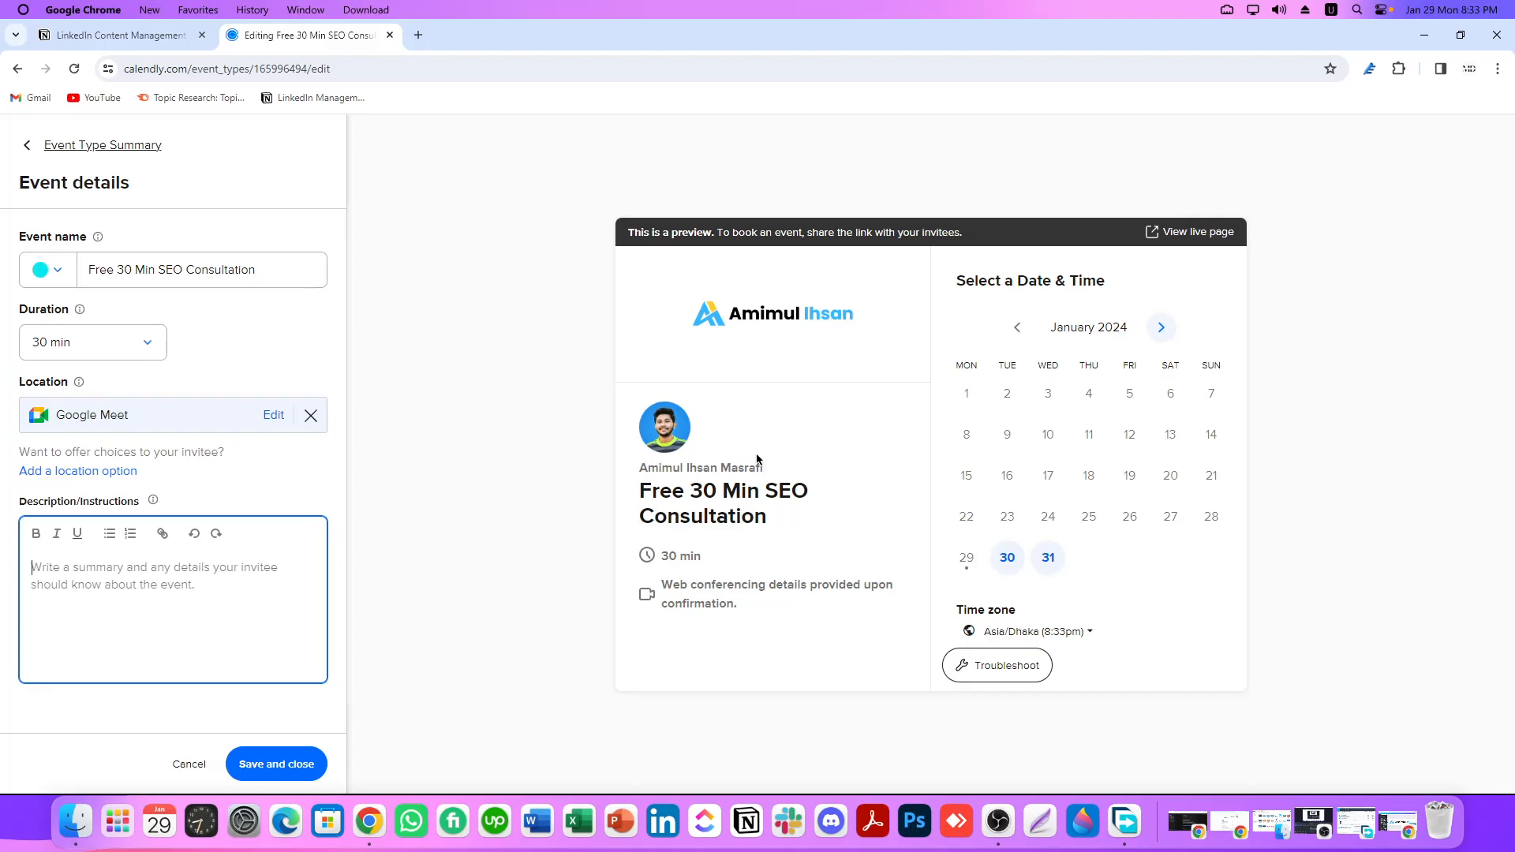
pyautogui.press('super+Tab')
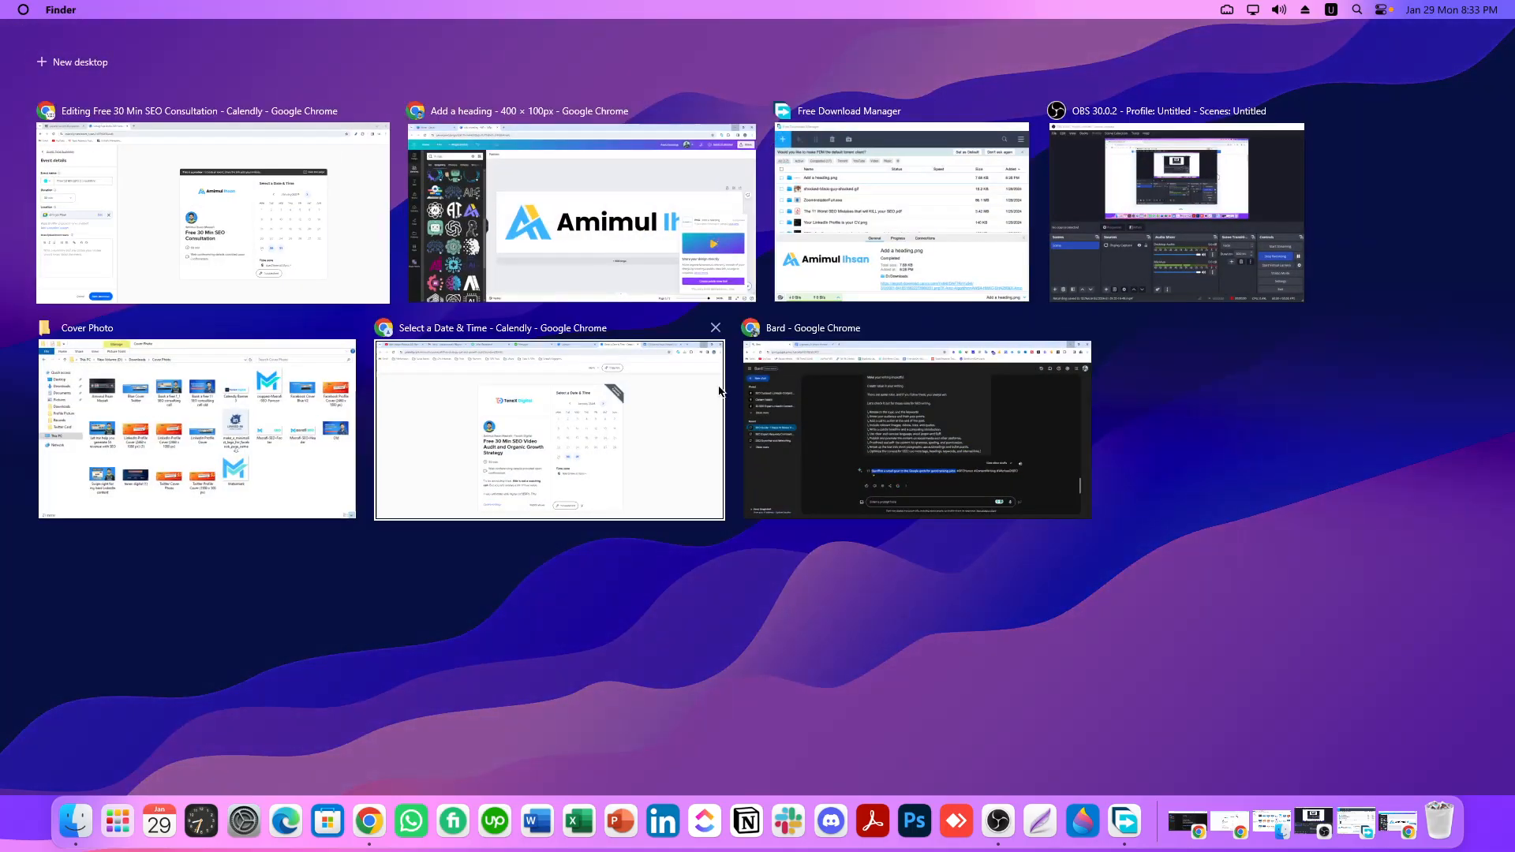
pyautogui.click(473, 458)
pyautogui.scroll(-5, 615, 455)
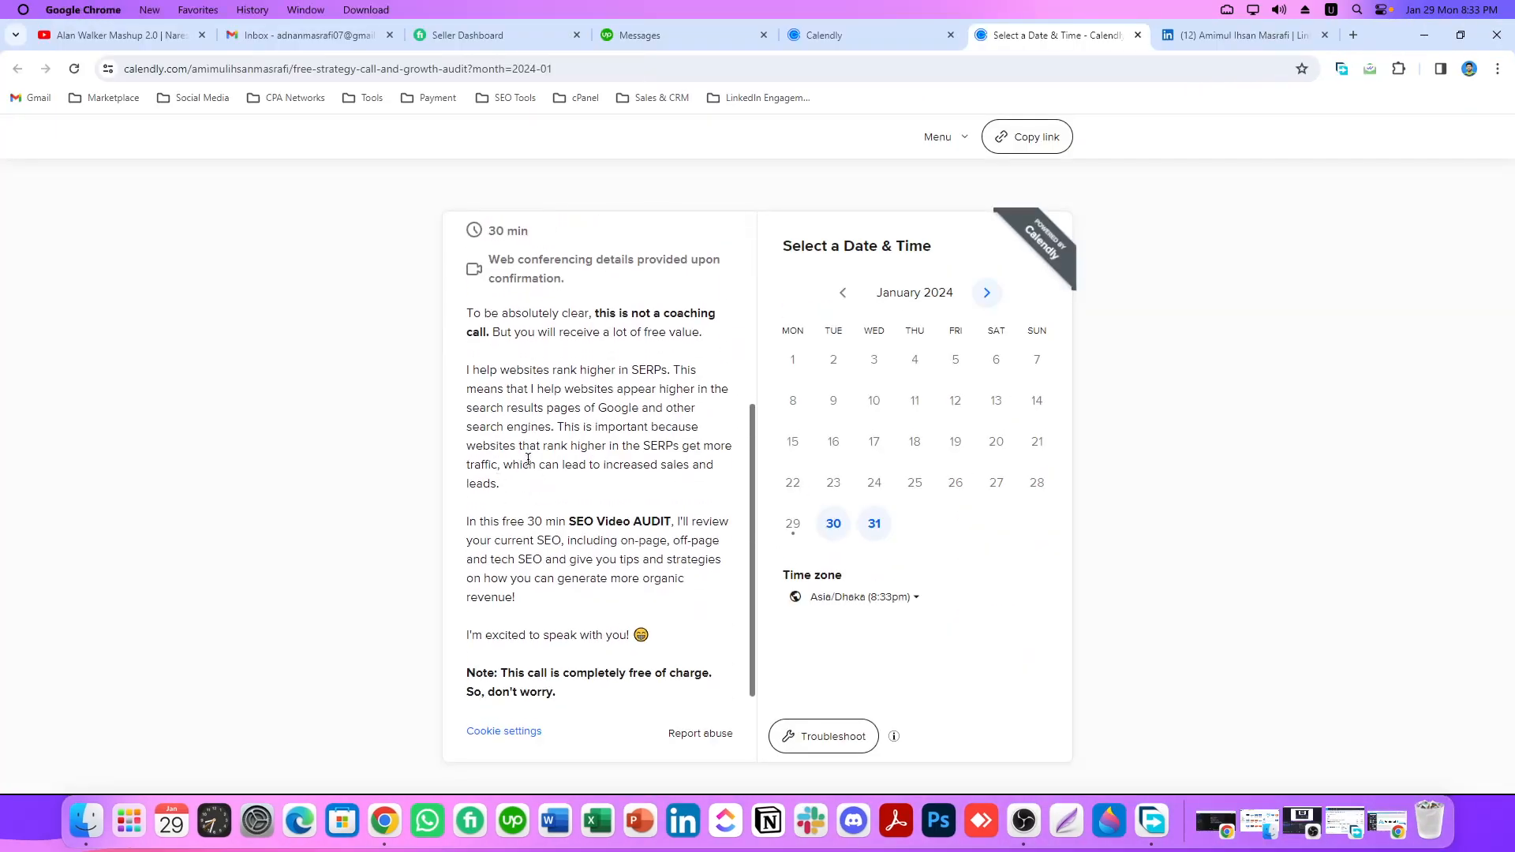
pyautogui.moveTo(464, 523); pyautogui.dragTo(616, 686)
pyautogui.hotkey('ctrl', 'c')
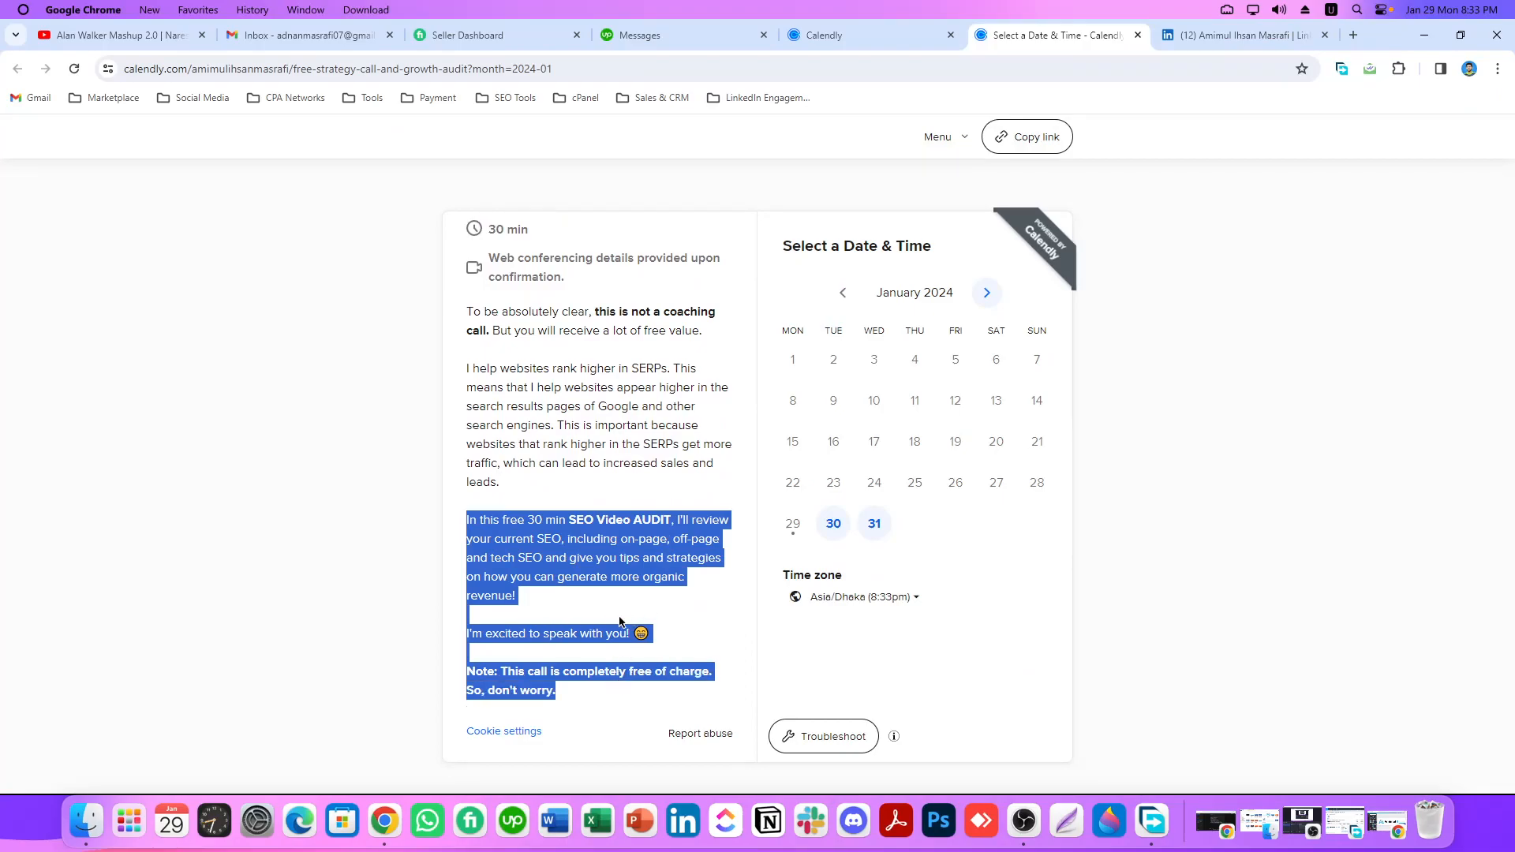
# - Return to the Free 30 Min SEO Consultation event and paste the copied SEO Video AUDIT text as its description
pyautogui.press('super+Tab')
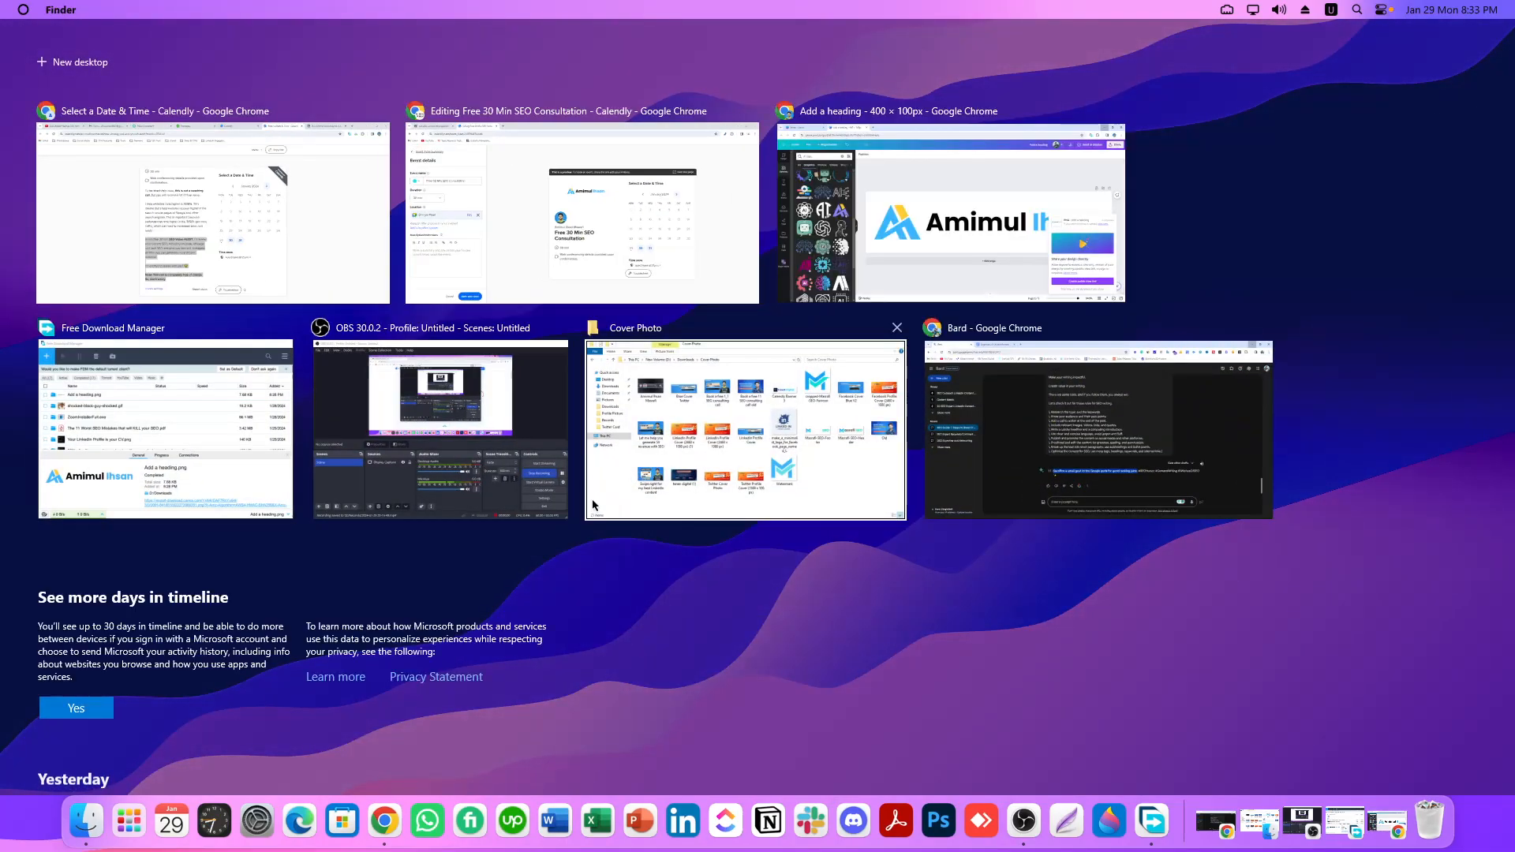
pyautogui.click(559, 241)
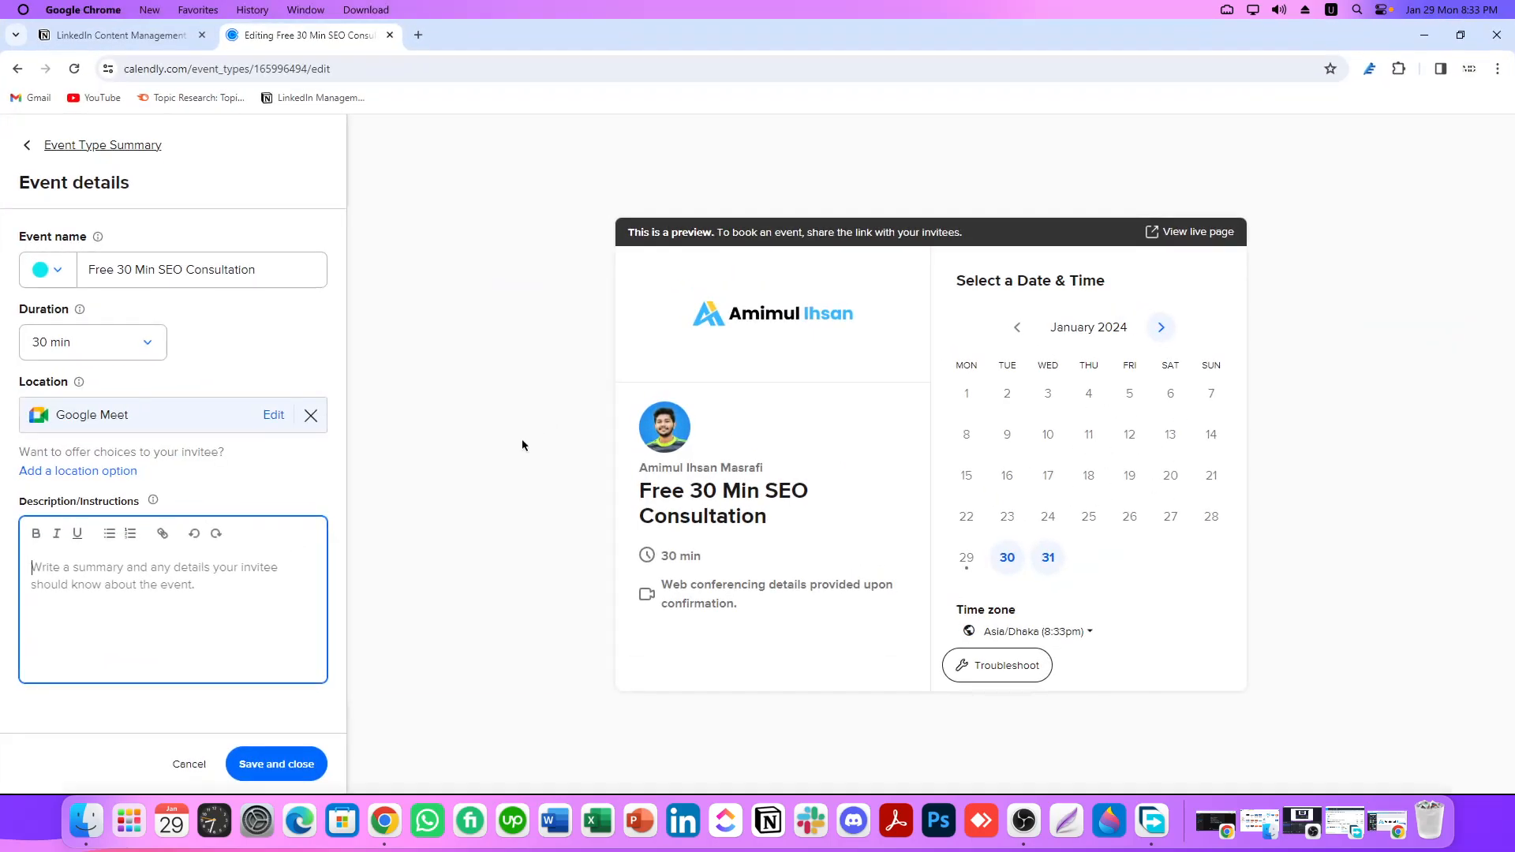
pyautogui.hotkey('ctrl', 'v')
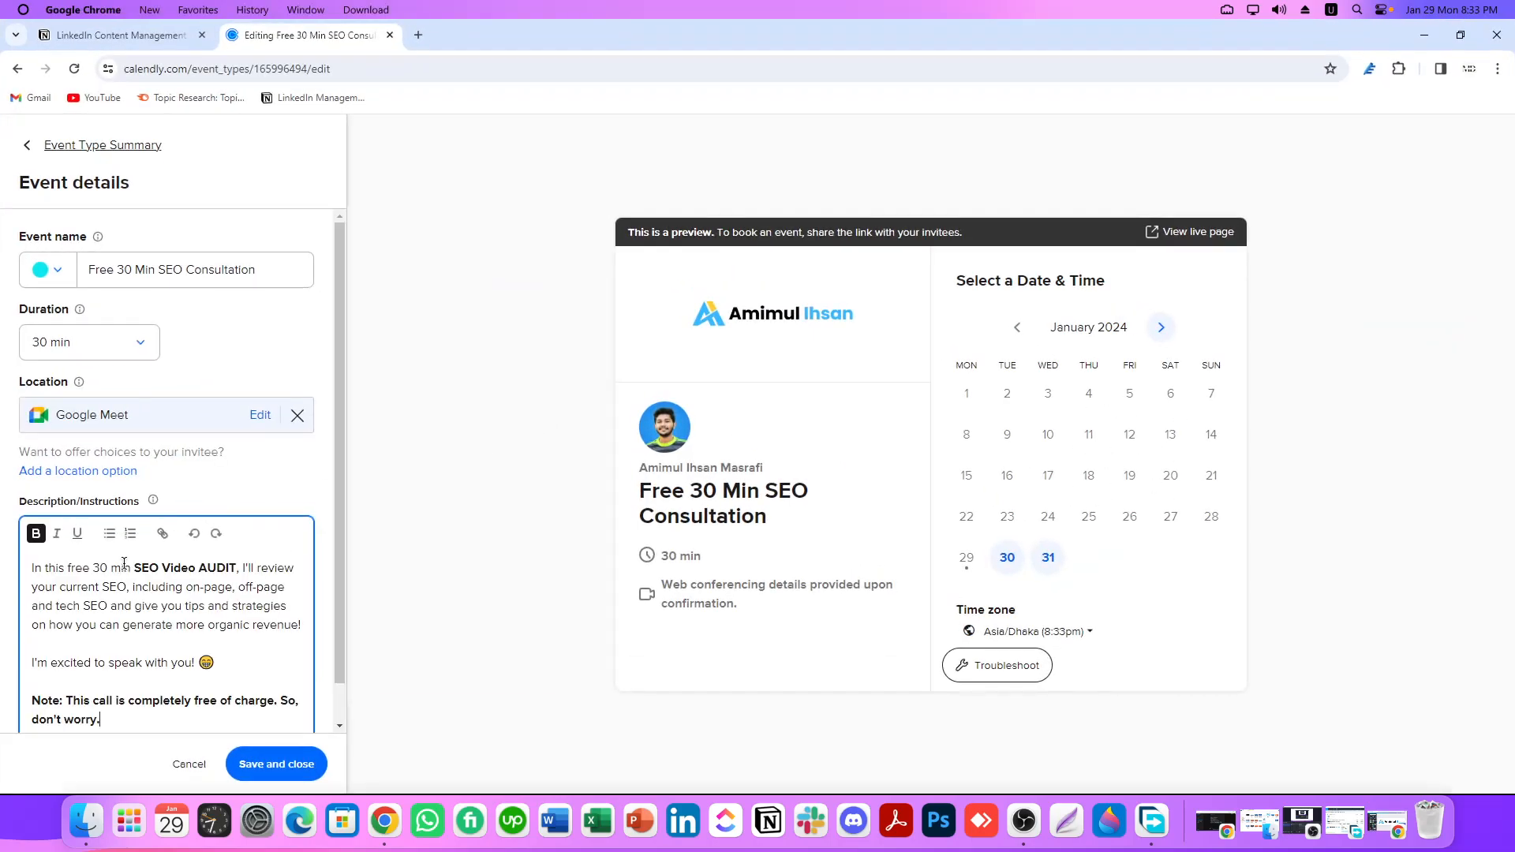
# - Change "tech SEO" to "technical SEO" in the event description
pyautogui.scroll(-1, 124, 637)
pyautogui.scroll(1, 152, 583)
pyautogui.scroll(-1, 122, 580)
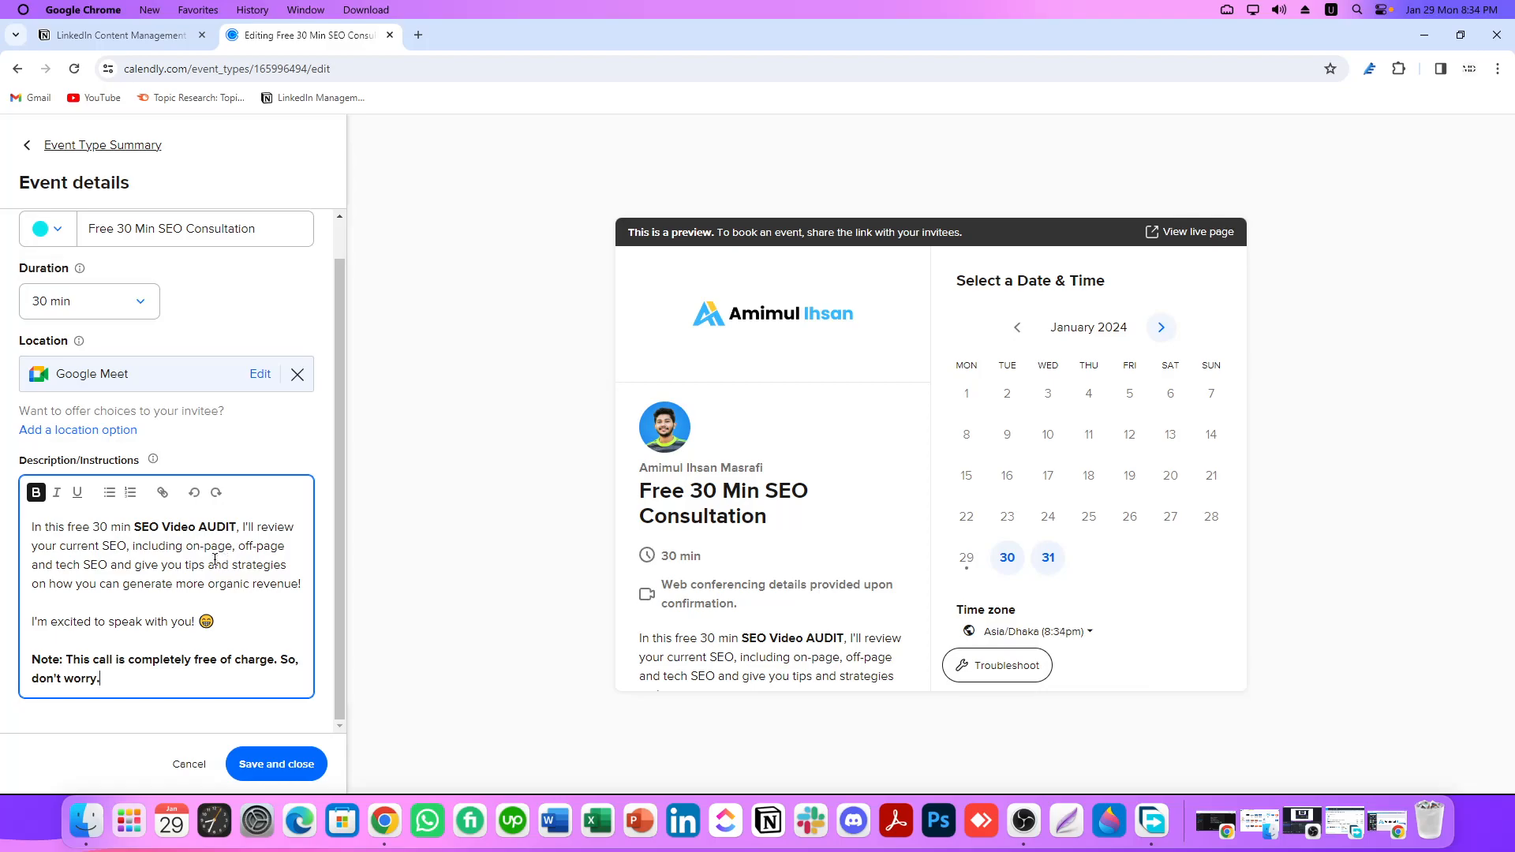
pyautogui.click(78, 565)
pyautogui.write('nical')
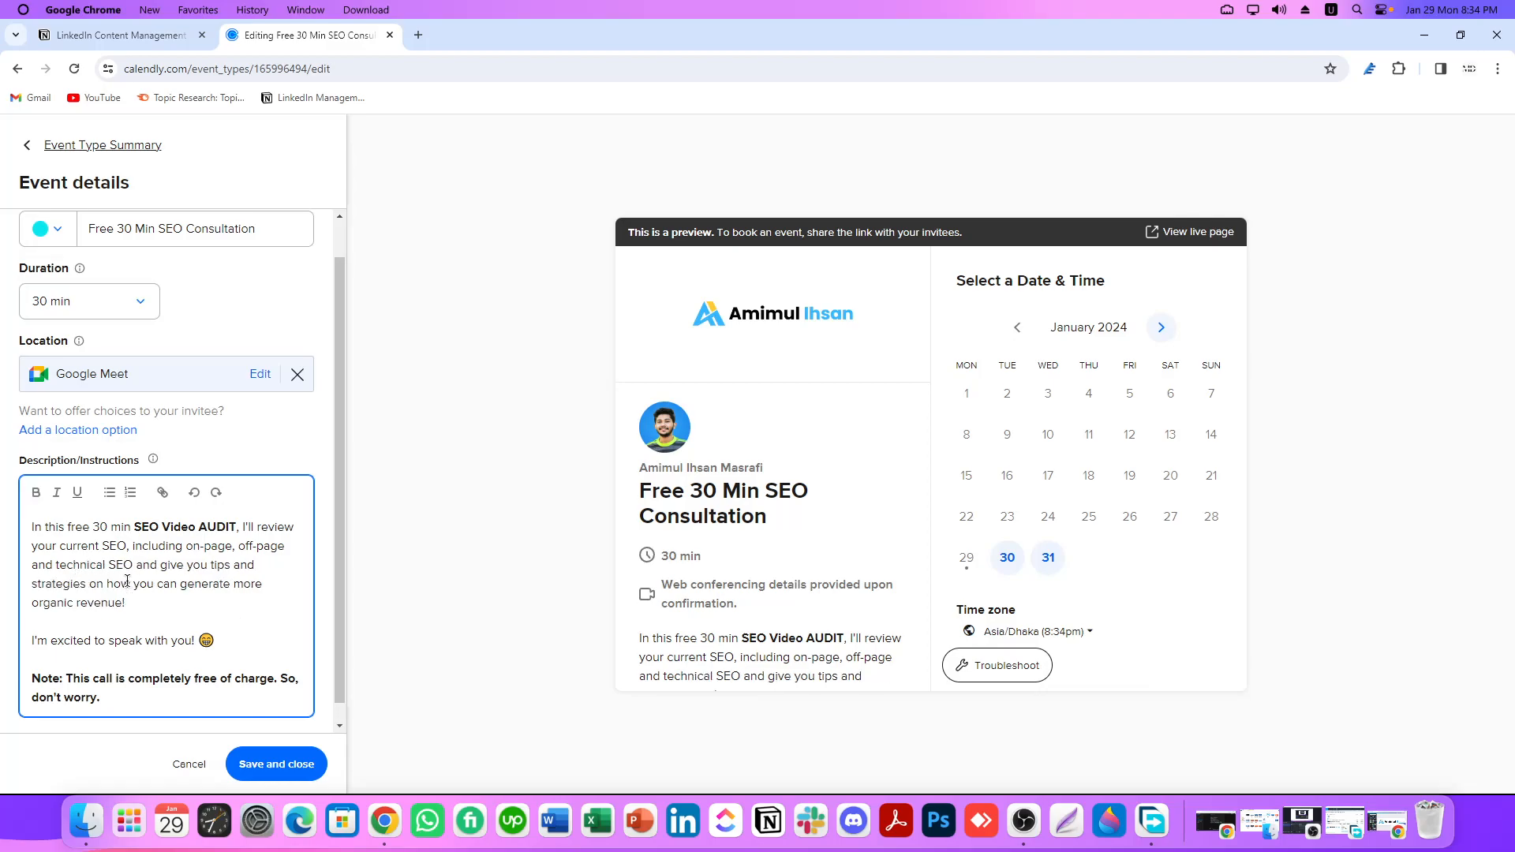
pyautogui.scroll(-1, 229, 568)
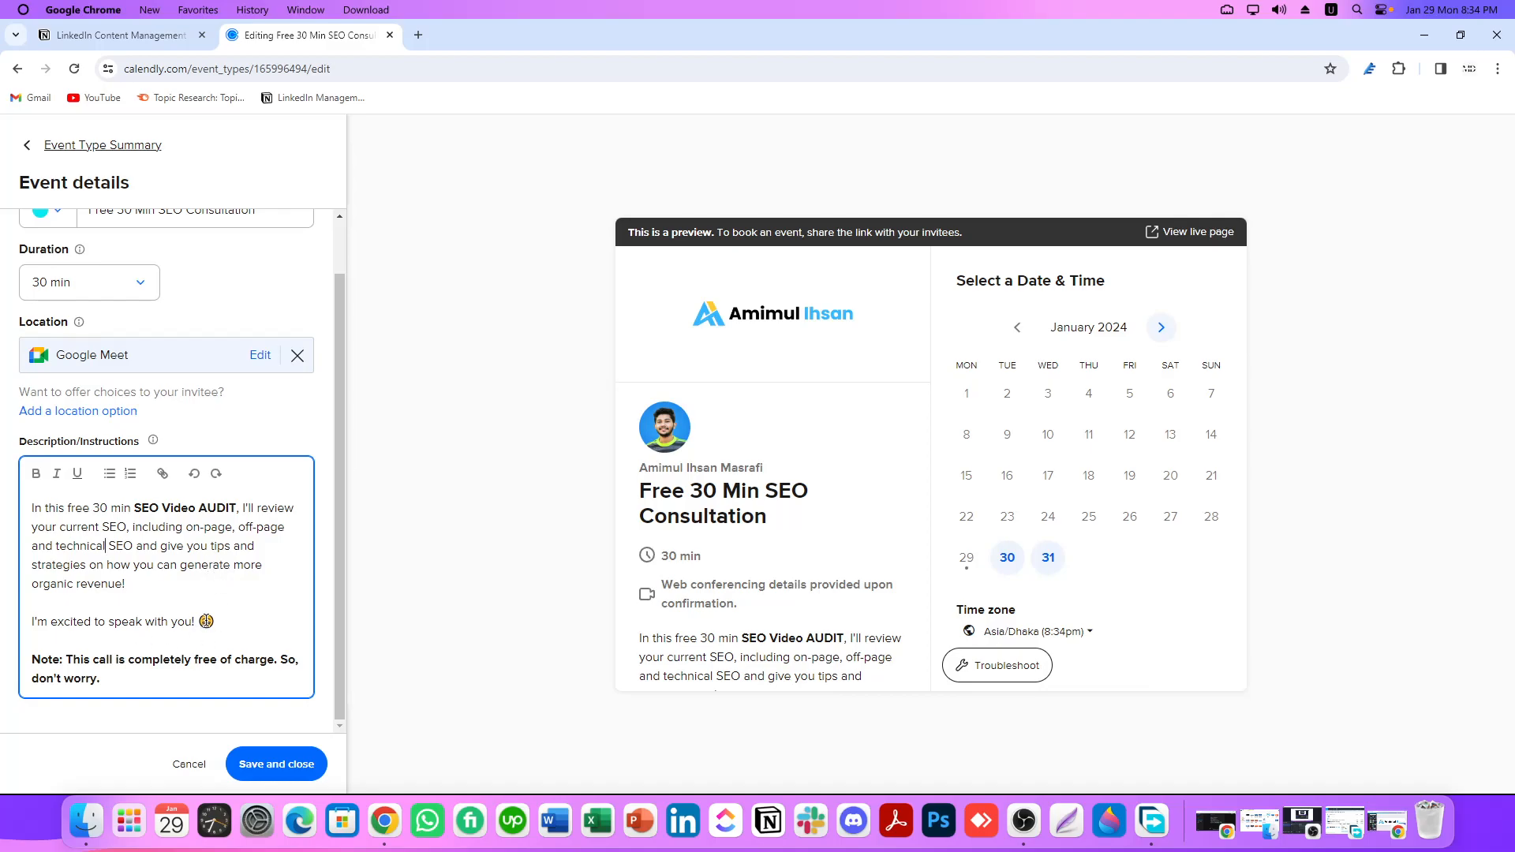
# - Check the rest of the description, save the event details and return to the list of event types
pyautogui.moveTo(211, 622); pyautogui.dragTo(19, 622)
pyautogui.click(141, 624)
pyautogui.moveTo(68, 661); pyautogui.dragTo(195, 661)
pyautogui.click(207, 661)
pyautogui.scroll(2, 188, 635)
pyautogui.scroll(-2, 237, 631)
pyautogui.scroll(2, 224, 623)
pyautogui.scroll(-2, 232, 627)
pyautogui.click(268, 764)
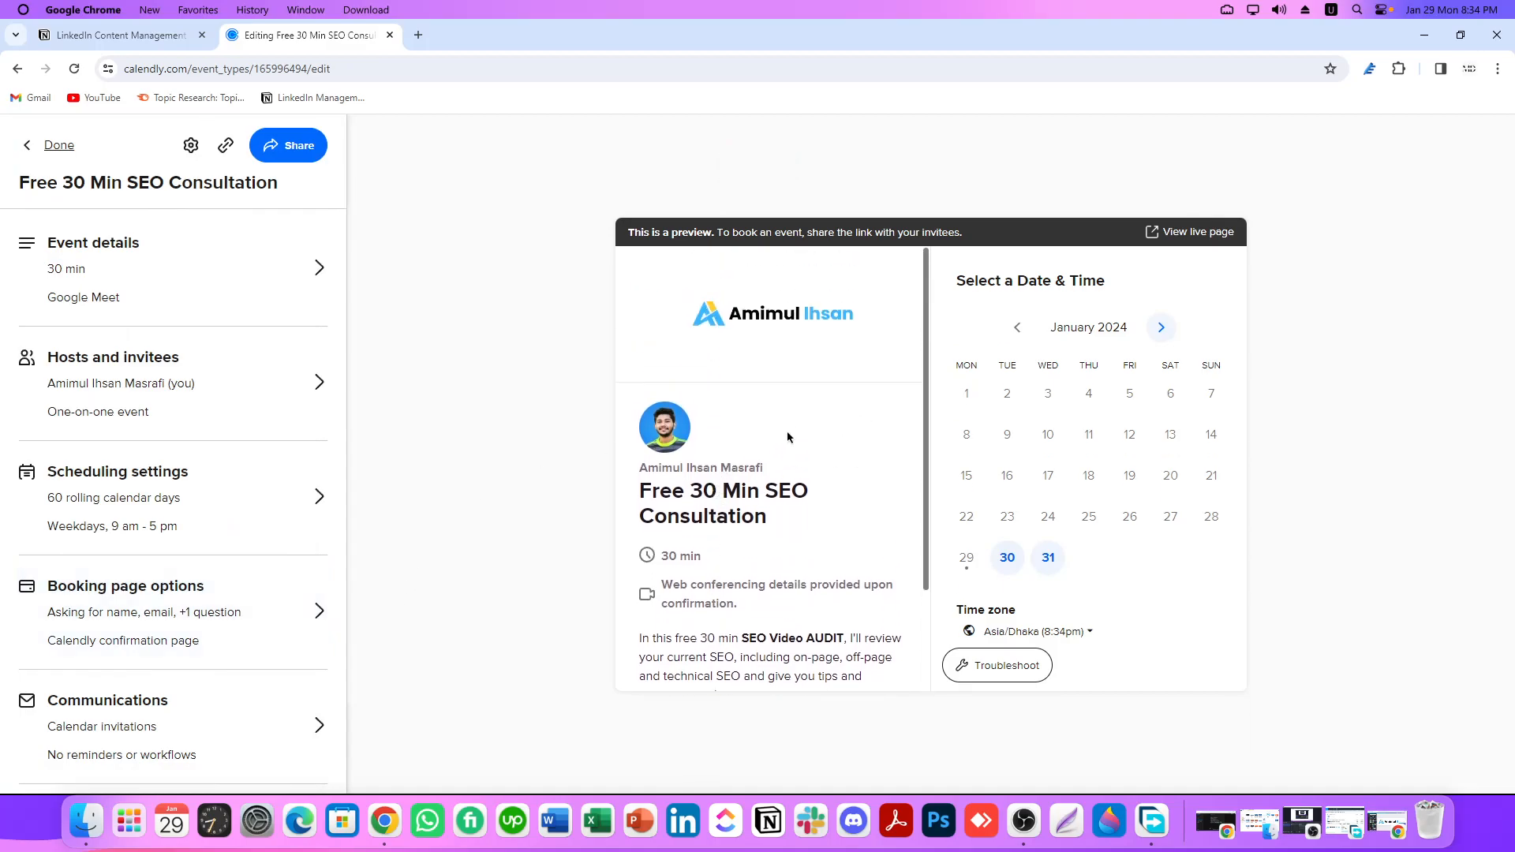
pyautogui.click(55, 153)
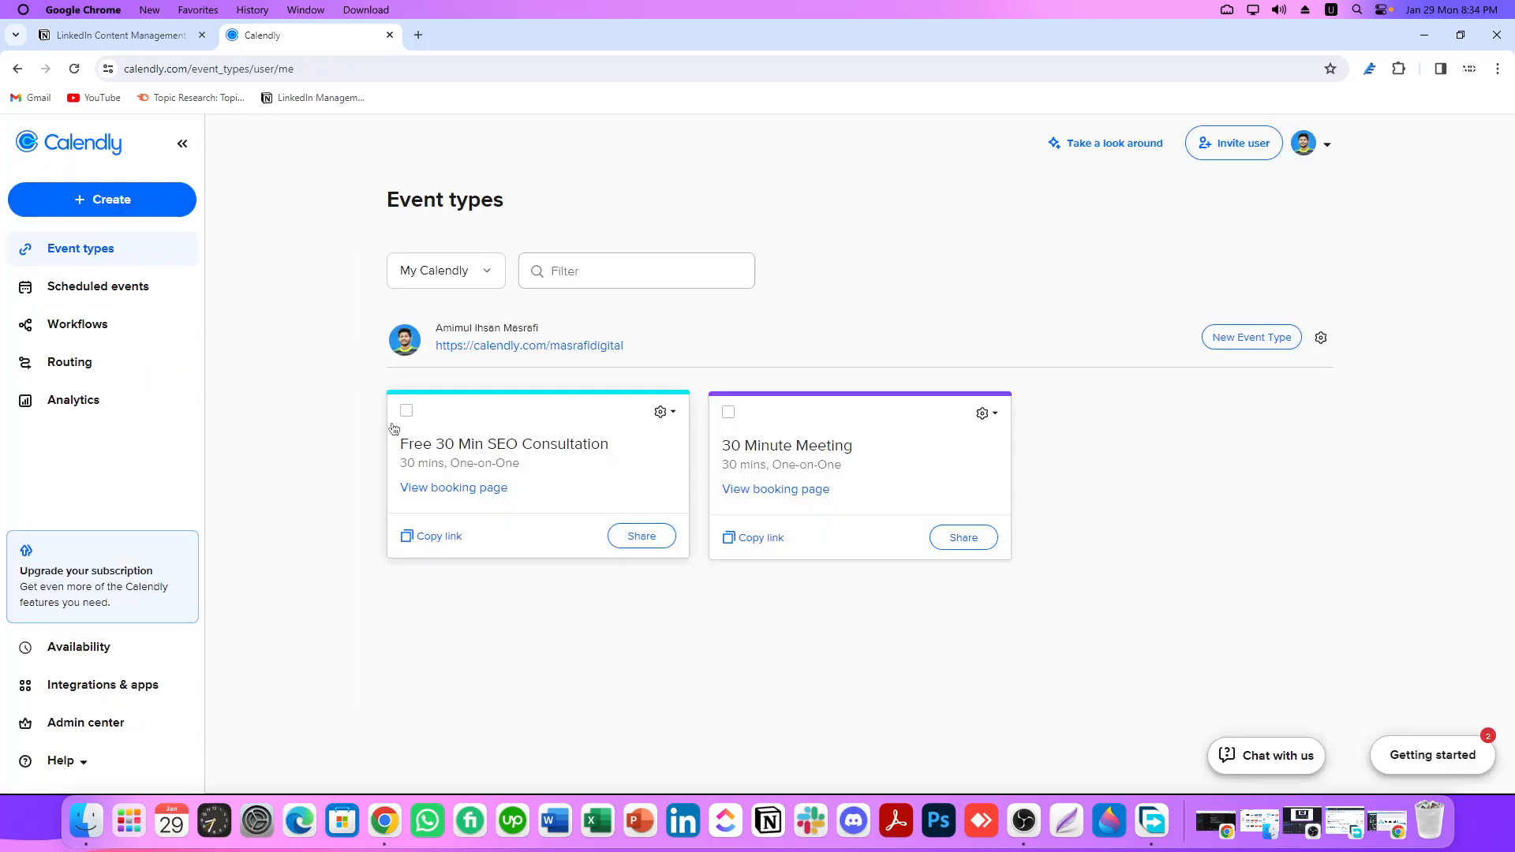
# - View the booking page of the Free 30 Min SEO Consultation event and check its logo, title and description
pyautogui.click(452, 490)
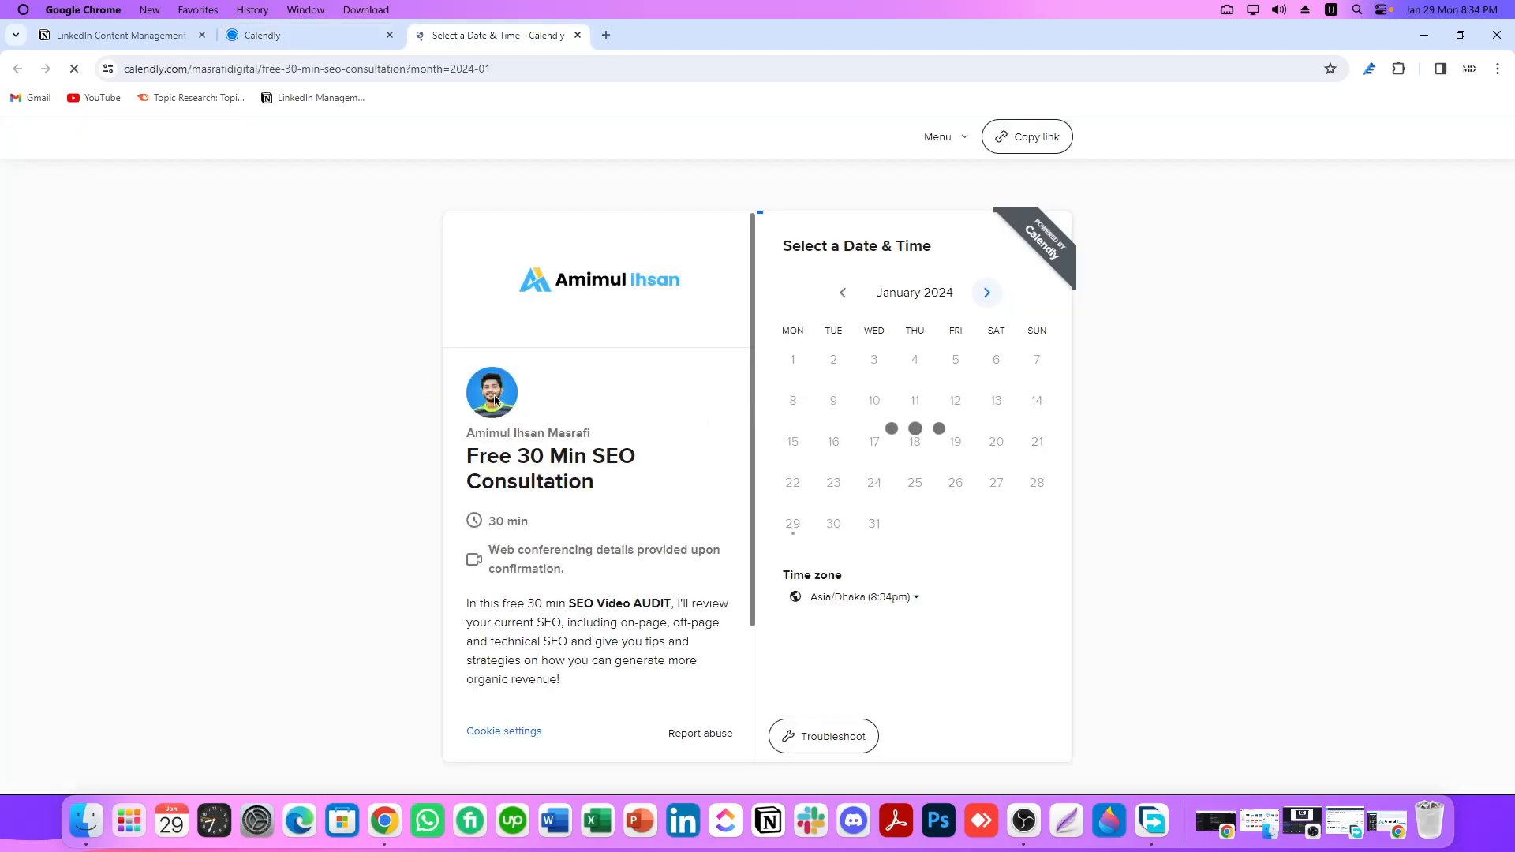
pyautogui.click(1302, 820)
pyautogui.click(1145, 554)
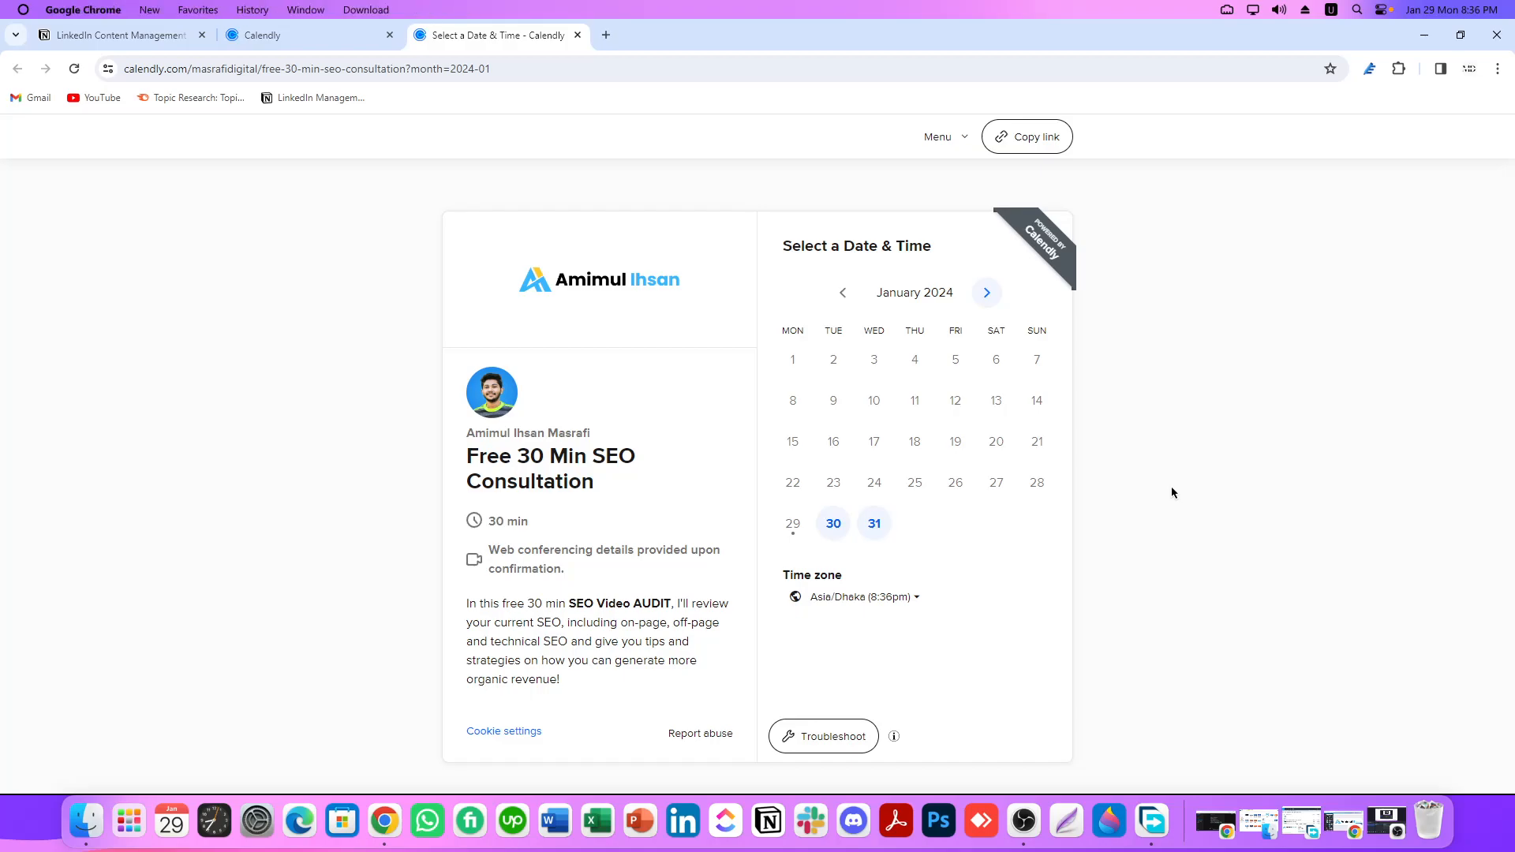
pyautogui.scroll(-1, 581, 459)
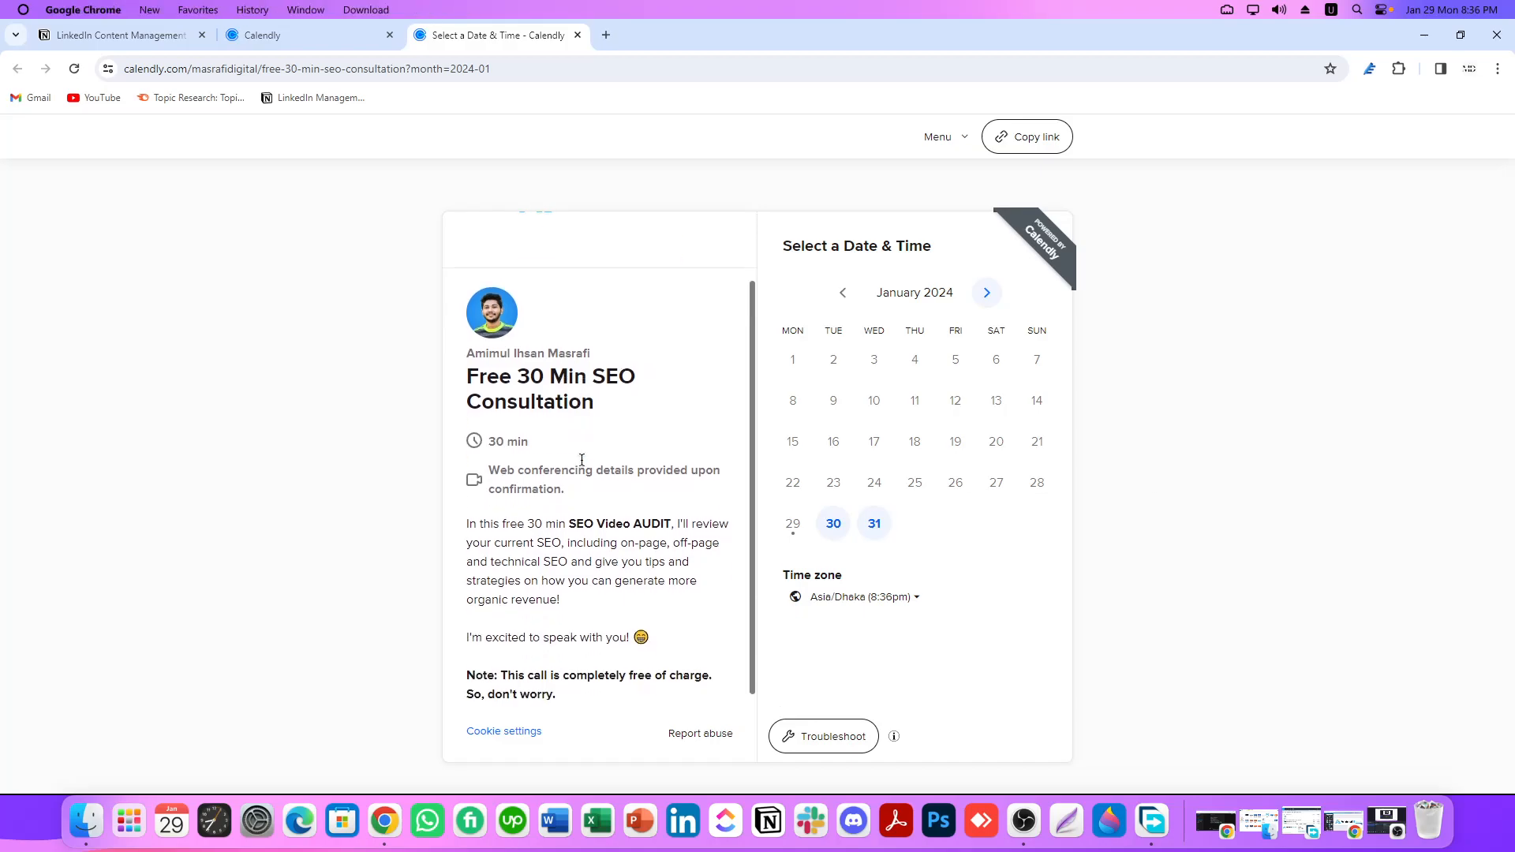
pyautogui.scroll(1, 581, 459)
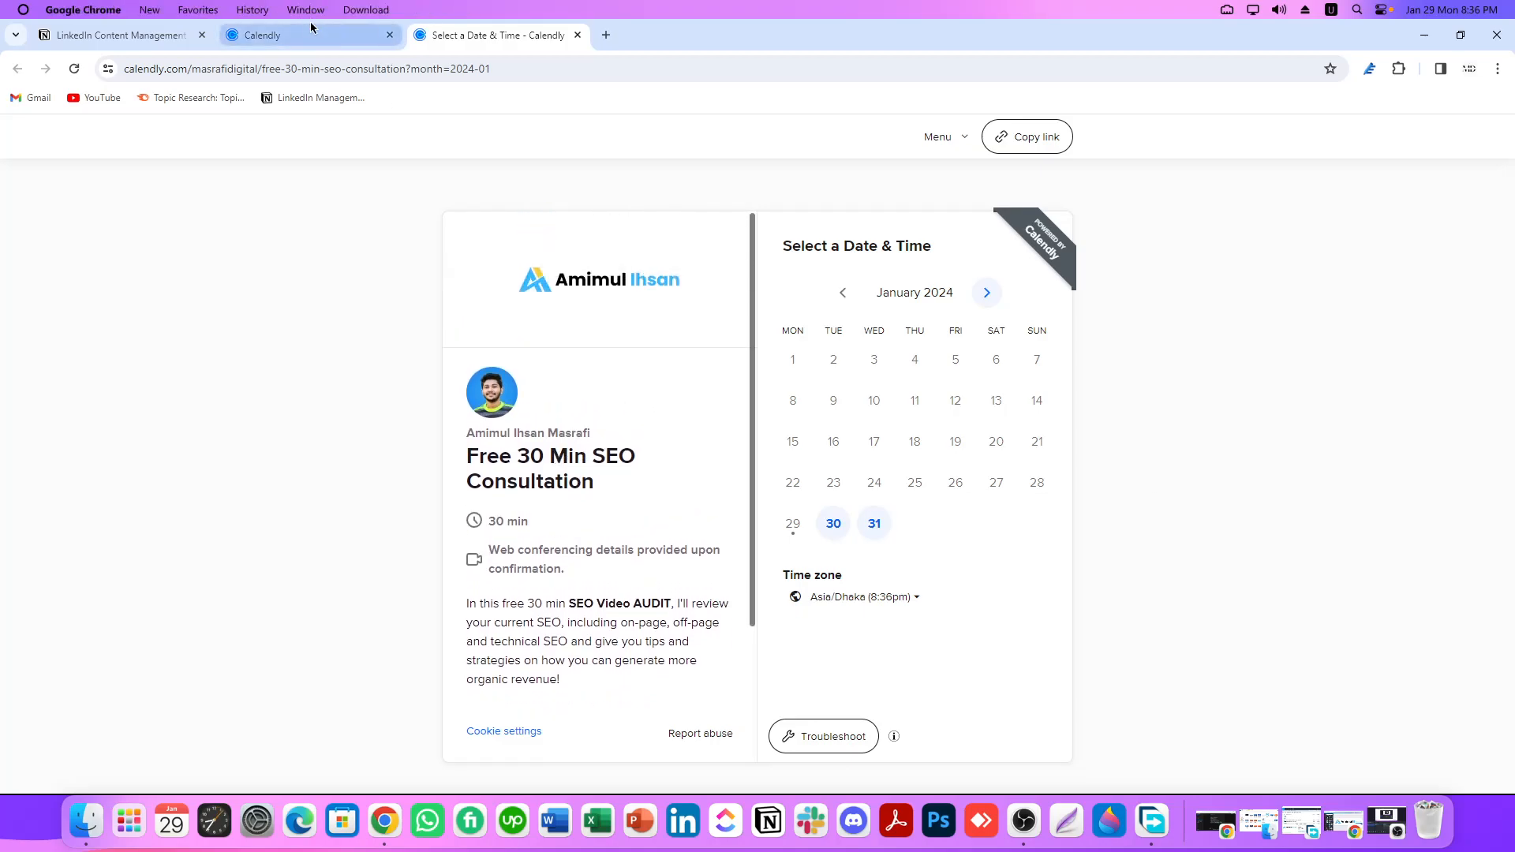
pyautogui.click(268, 35)
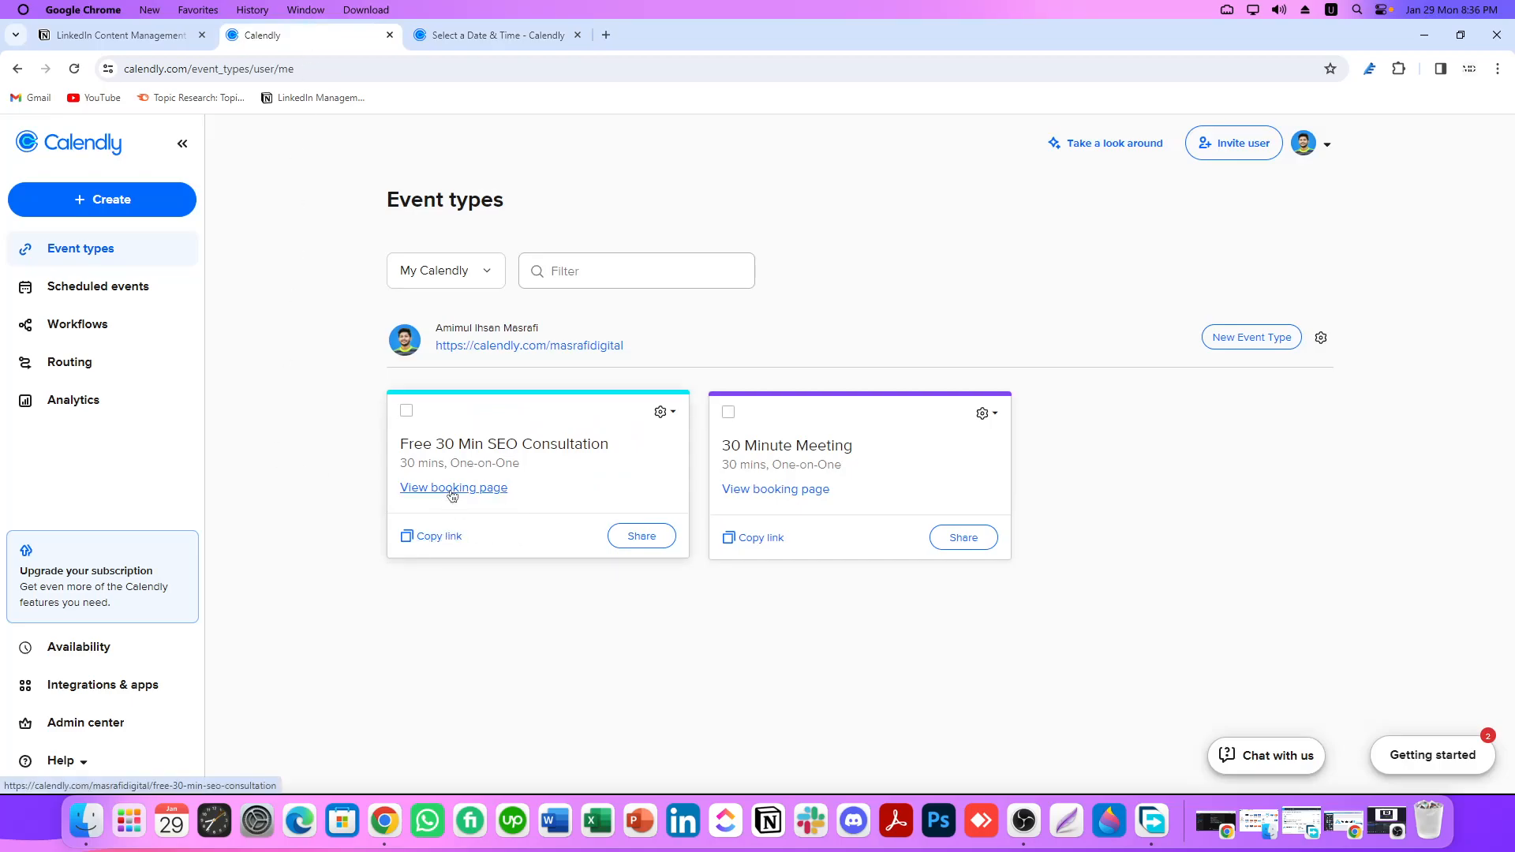
pyautogui.click(508, 39)
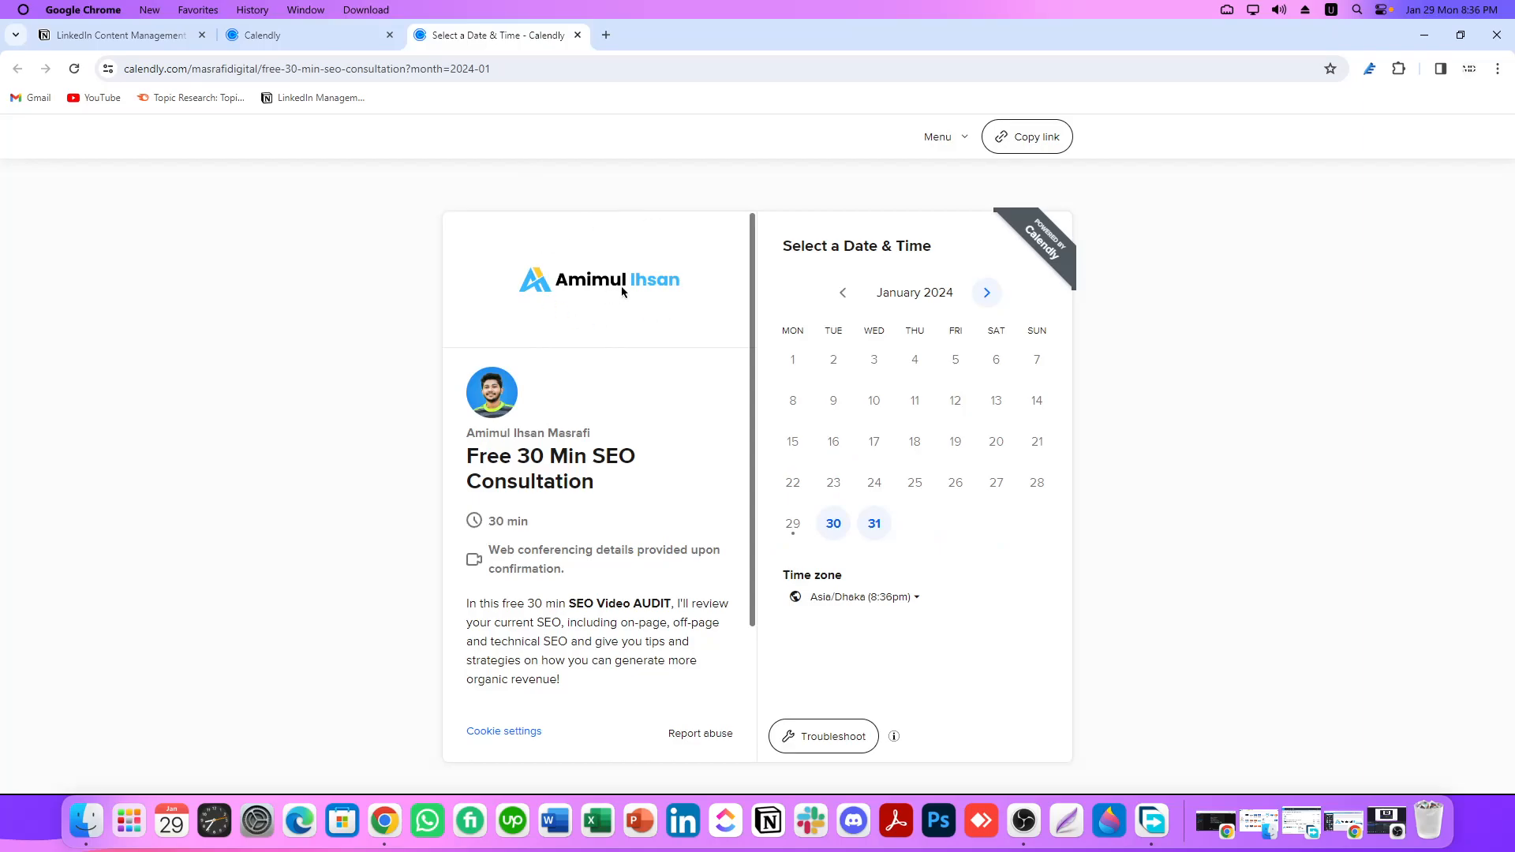
pyautogui.scroll(-2, 575, 453)
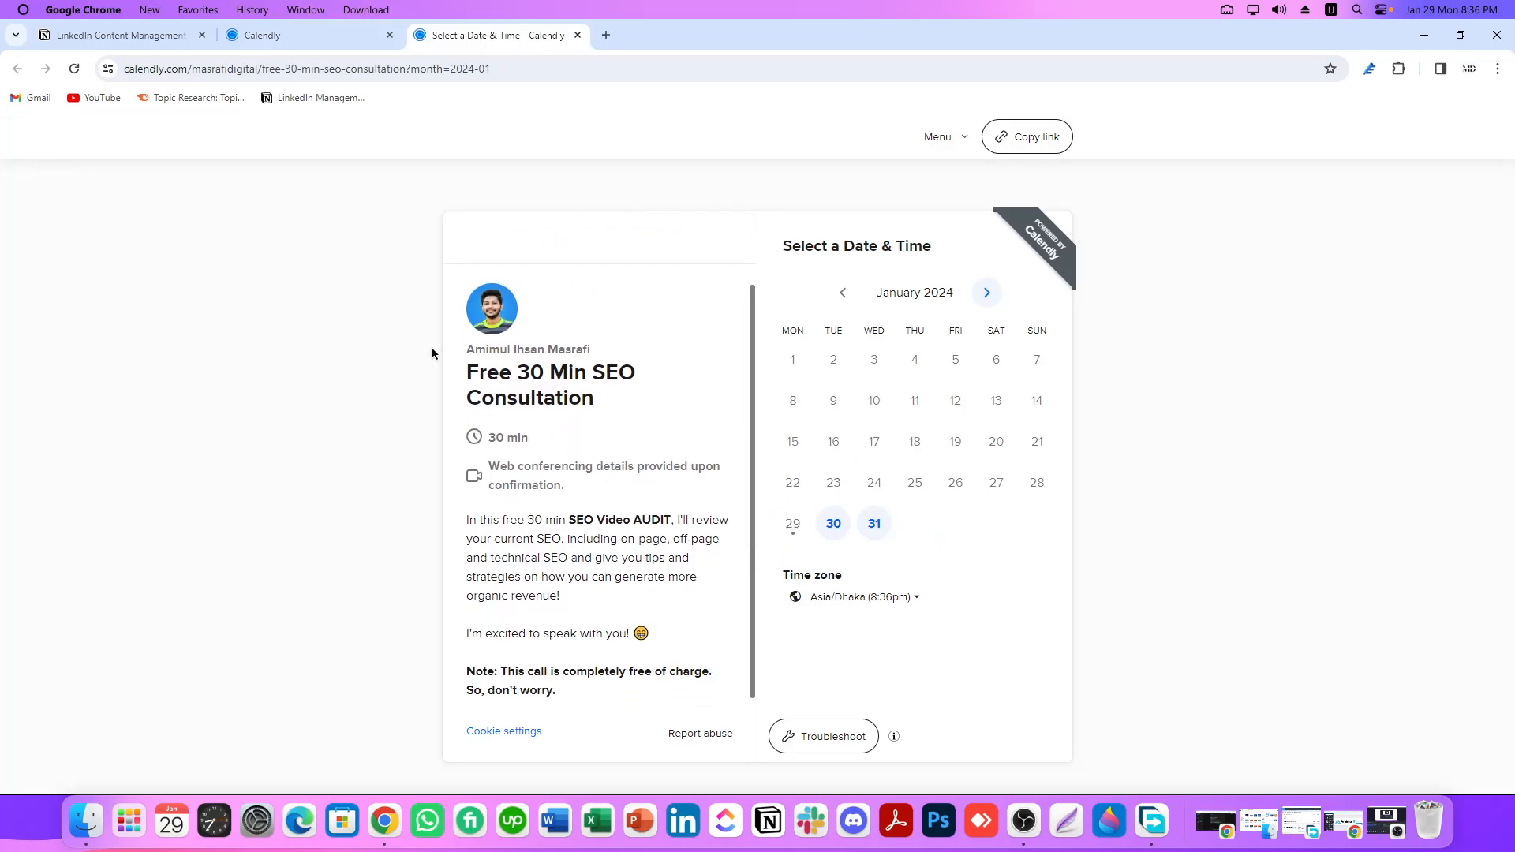
pyautogui.moveTo(466, 373); pyautogui.dragTo(636, 376)
pyautogui.click(602, 399)
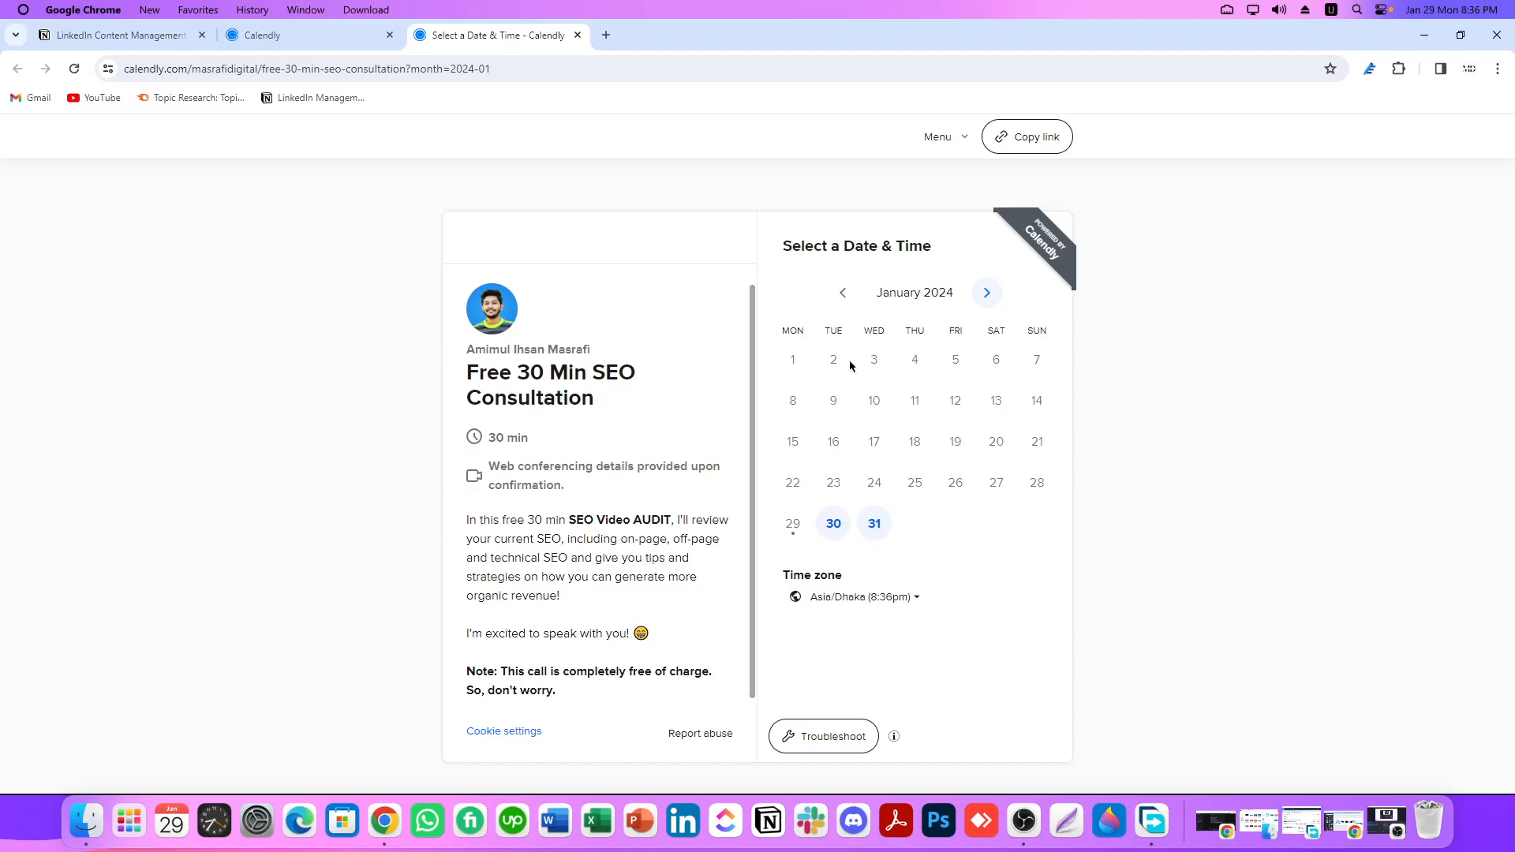
# - Return to the event types list and copy the Free 30 Min SEO Consultation booking link
pyautogui.click(267, 39)
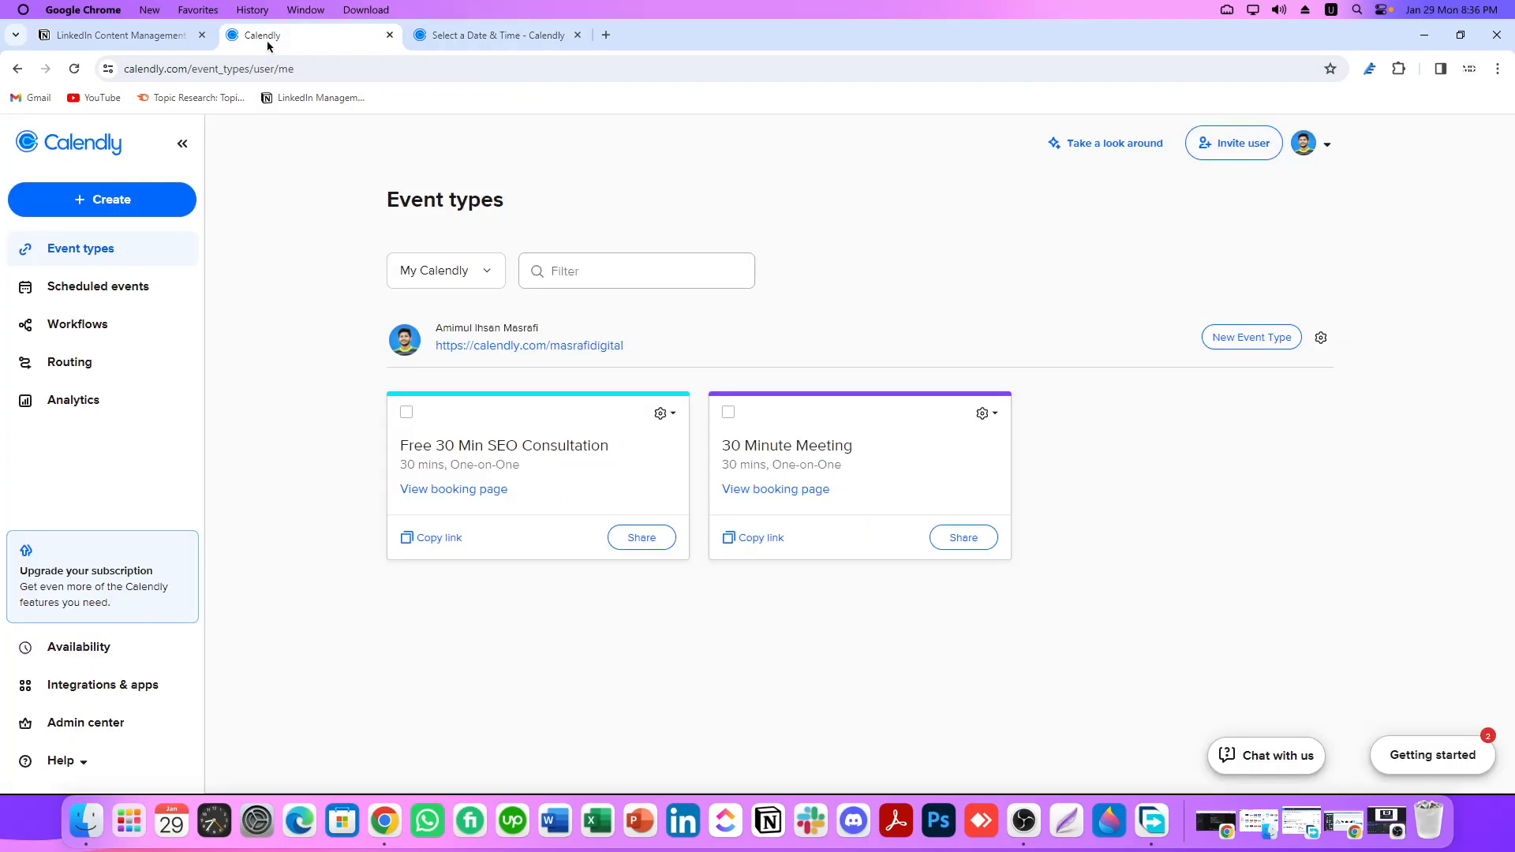
pyautogui.click(439, 538)
# - Switch to the other browser window and look through the existing Free 30 Min SEO Video Audit and Organic Growth Strategy booking page
pyautogui.press('super+Tab')
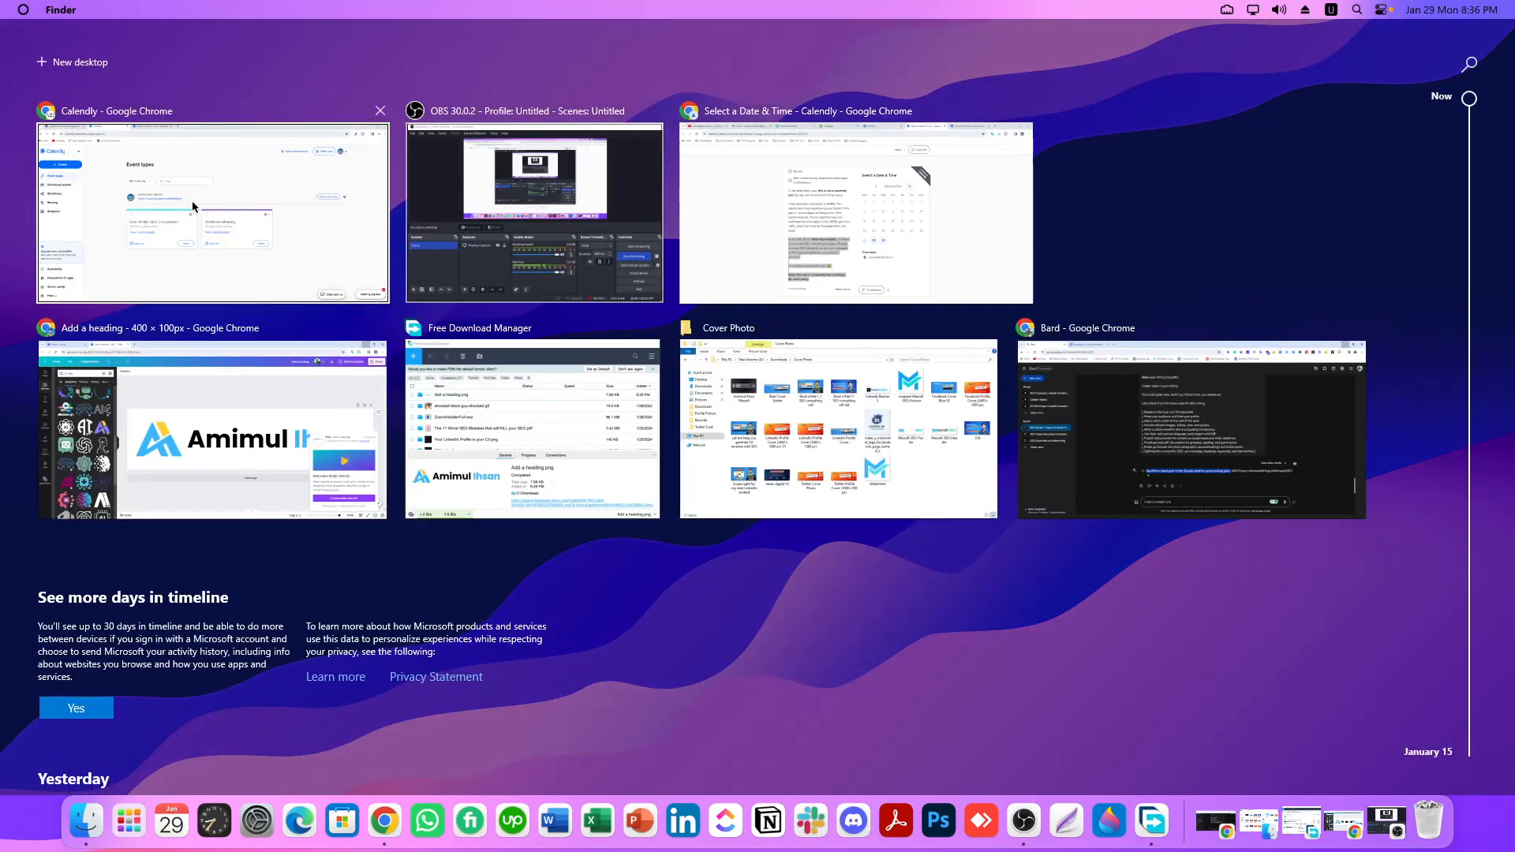
pyautogui.click(745, 215)
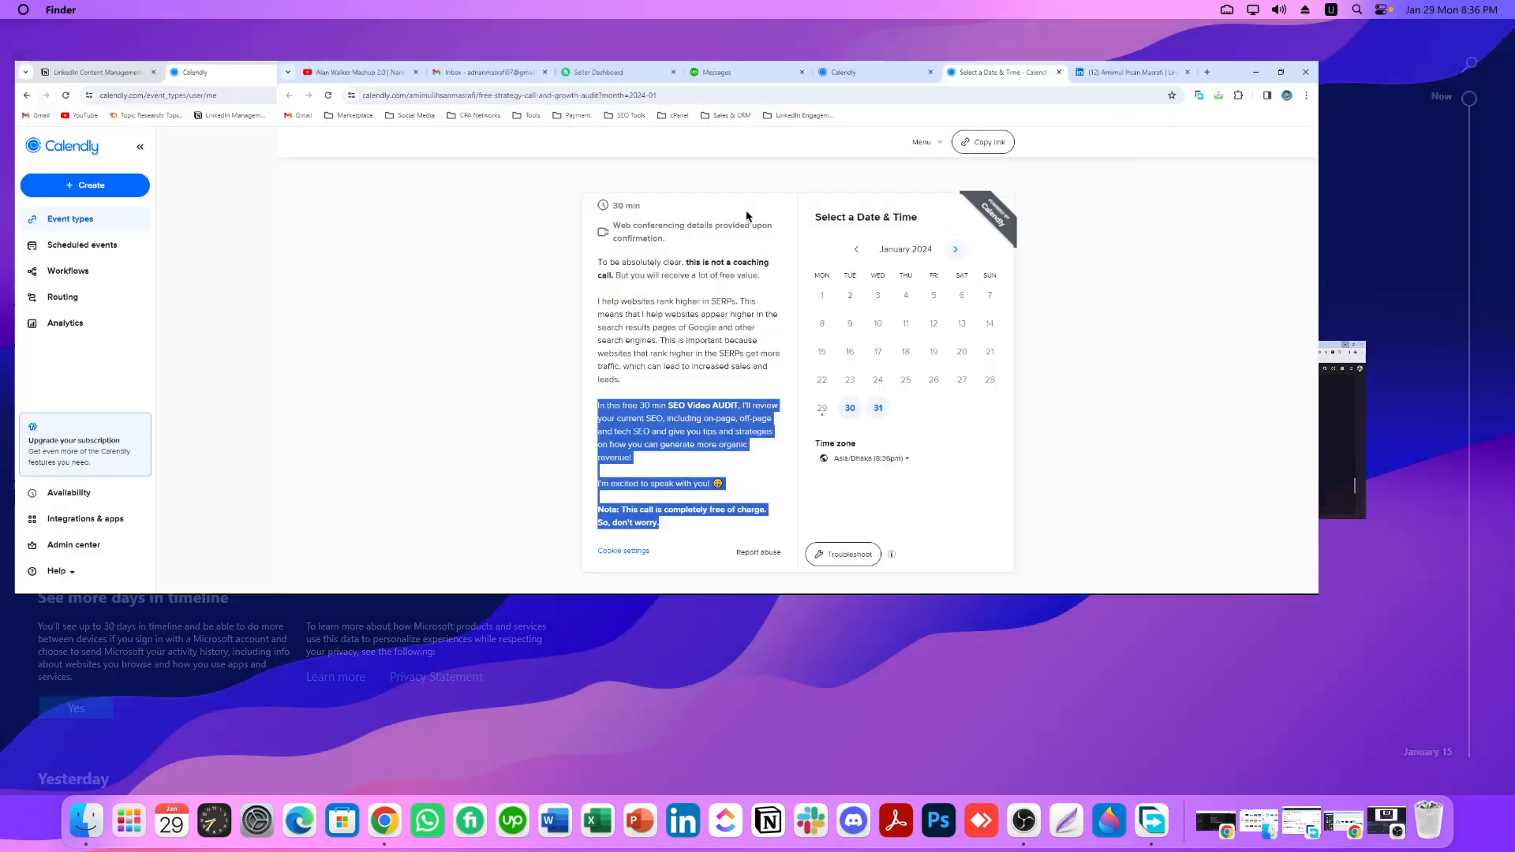
pyautogui.click(563, 418)
pyautogui.scroll(5, 562, 418)
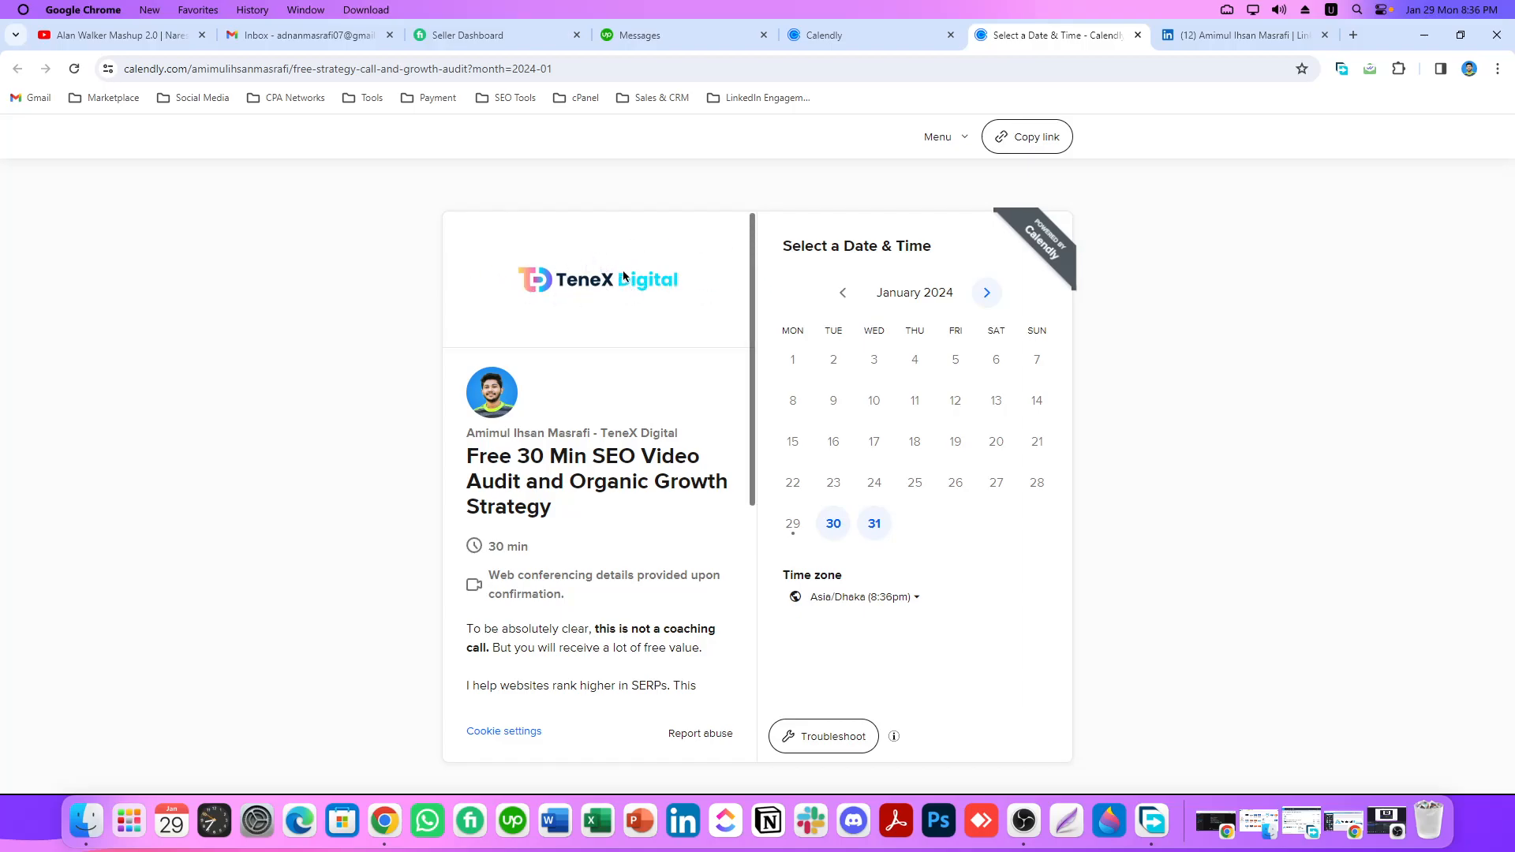
pyautogui.scroll(-5, 599, 332)
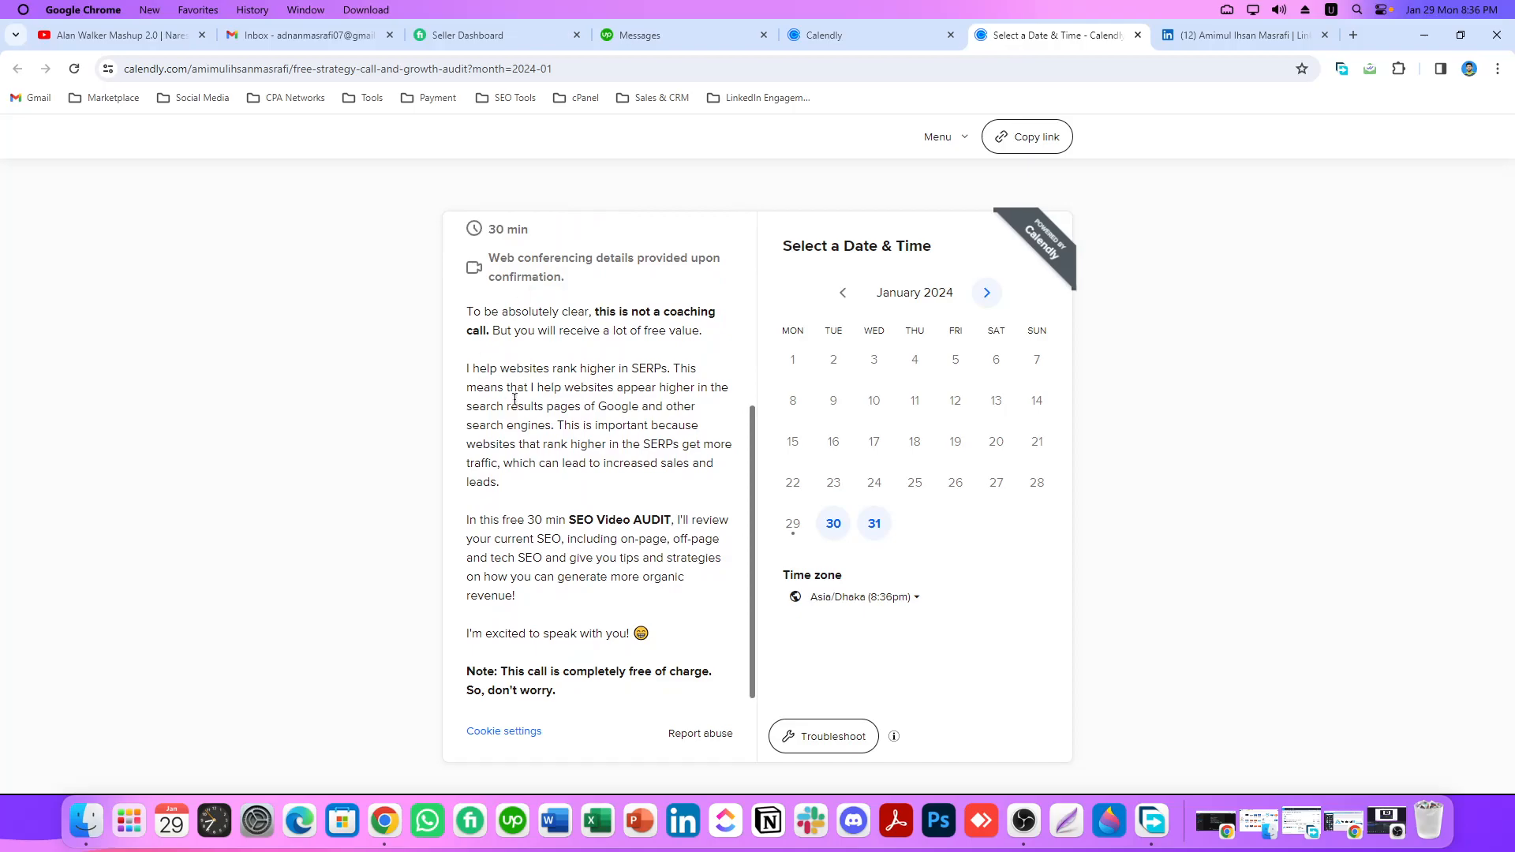
pyautogui.scroll(5, 510, 403)
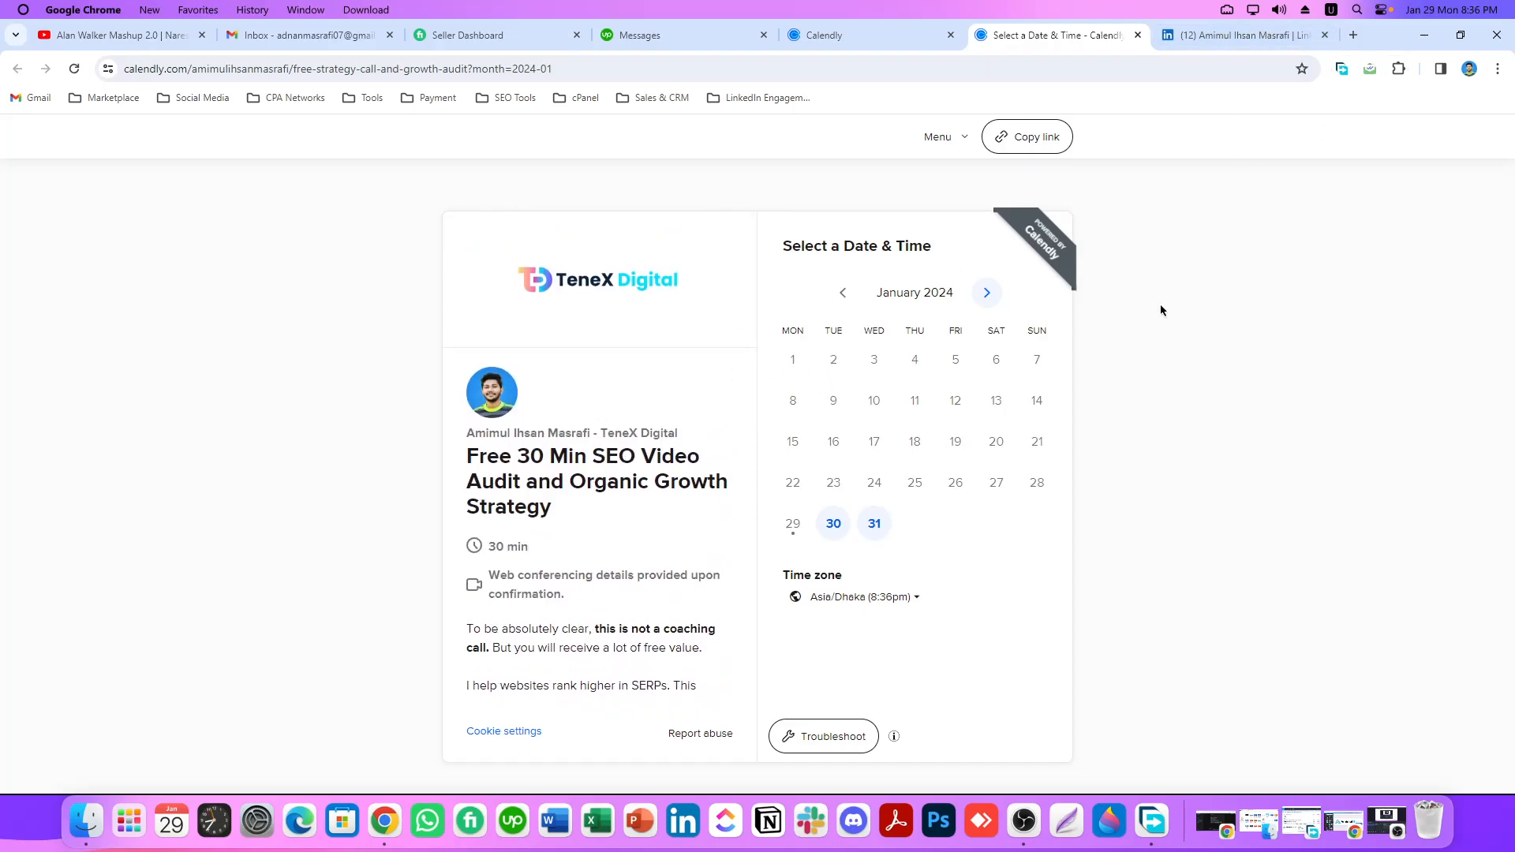
# - Switch to the LinkedIn profile, open its "Book a Free 1:1 Consultation" link to see the booking page, and return to the profile
pyautogui.click(1209, 35)
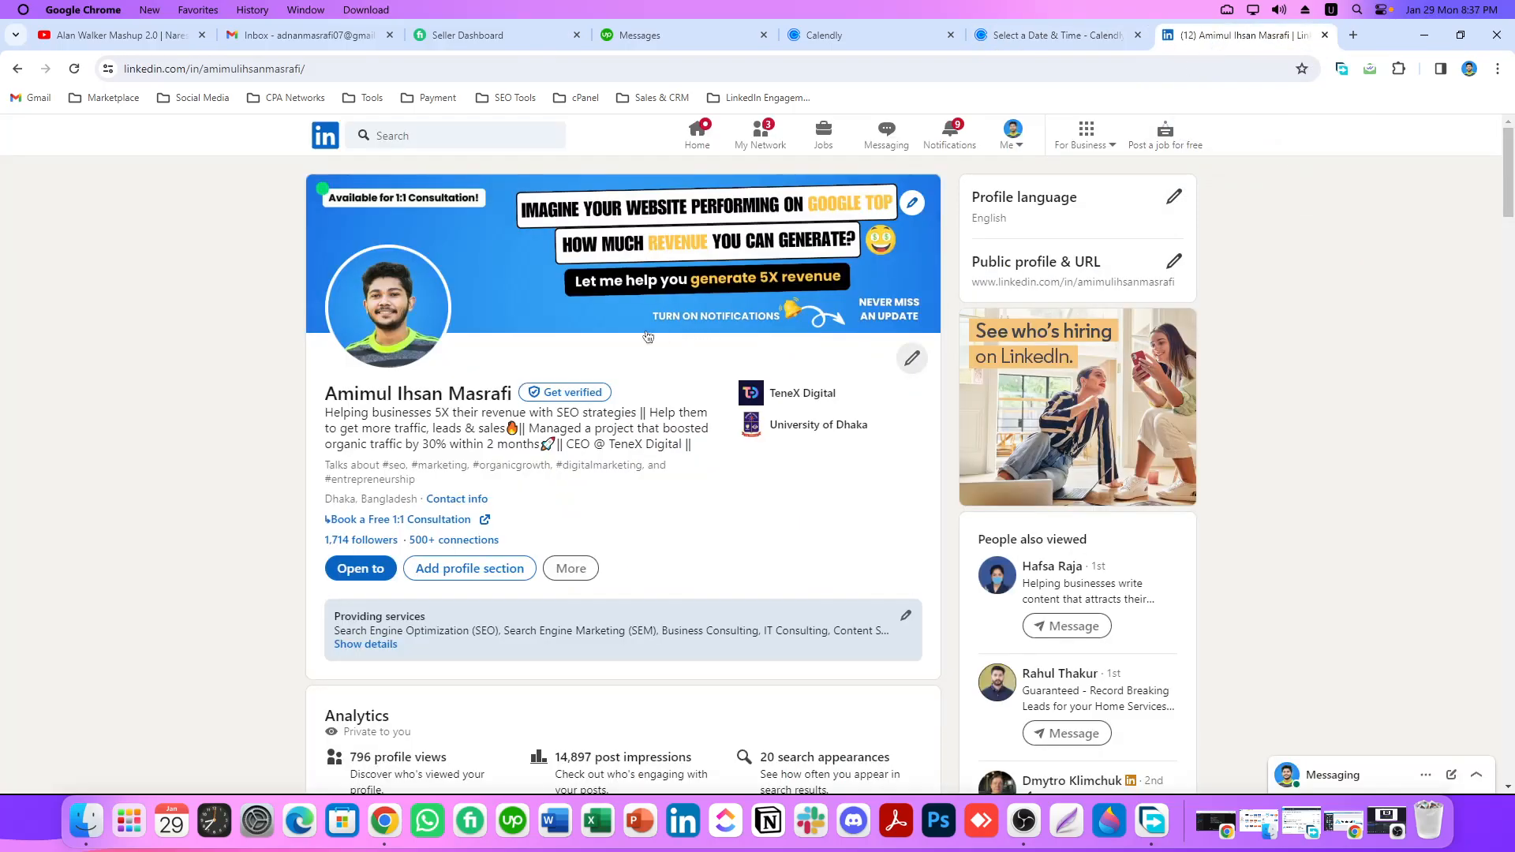
pyautogui.scroll(-2, 623, 362)
pyautogui.scroll(2, 655, 375)
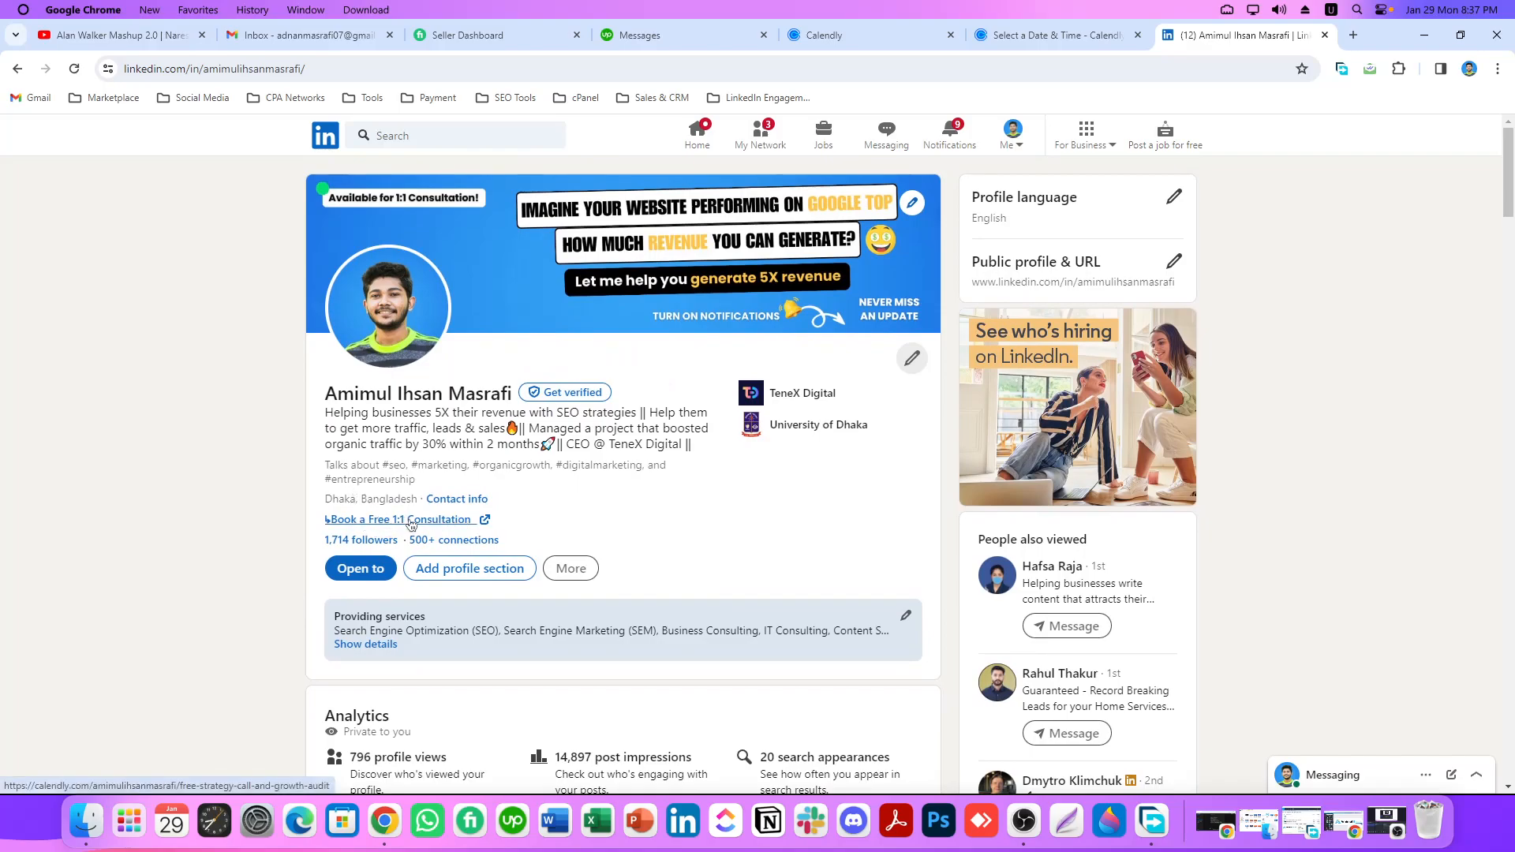
pyautogui.scroll(-1, 402, 526)
pyautogui.scroll(1, 390, 527)
pyautogui.click(384, 522)
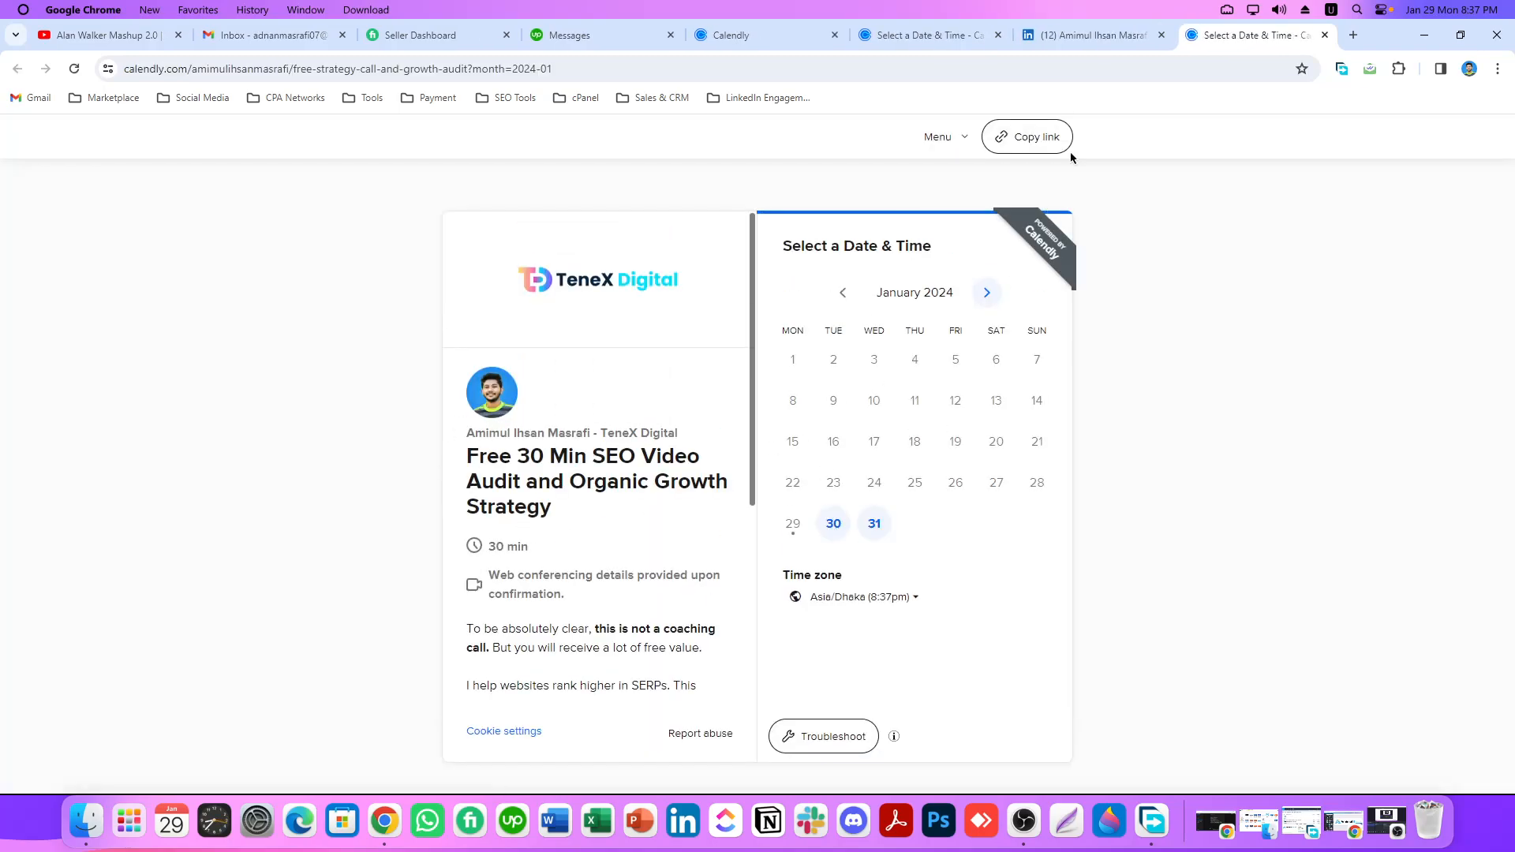
pyautogui.click(1059, 35)
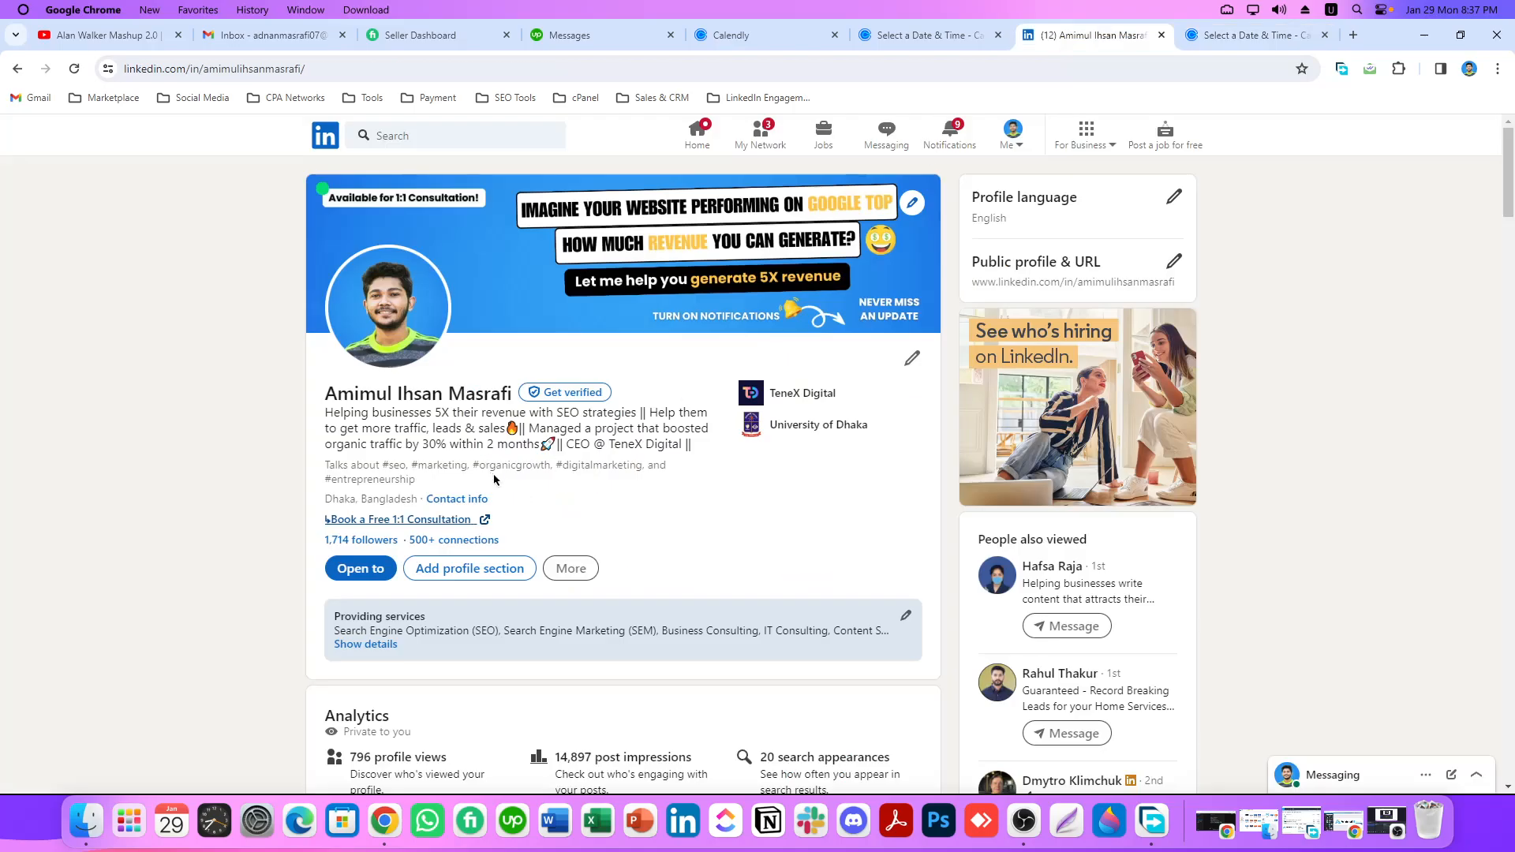
# - Edit the LinkedIn profile intro and open its custom button settings
pyautogui.click(914, 360)
pyautogui.scroll(-4, 622, 431)
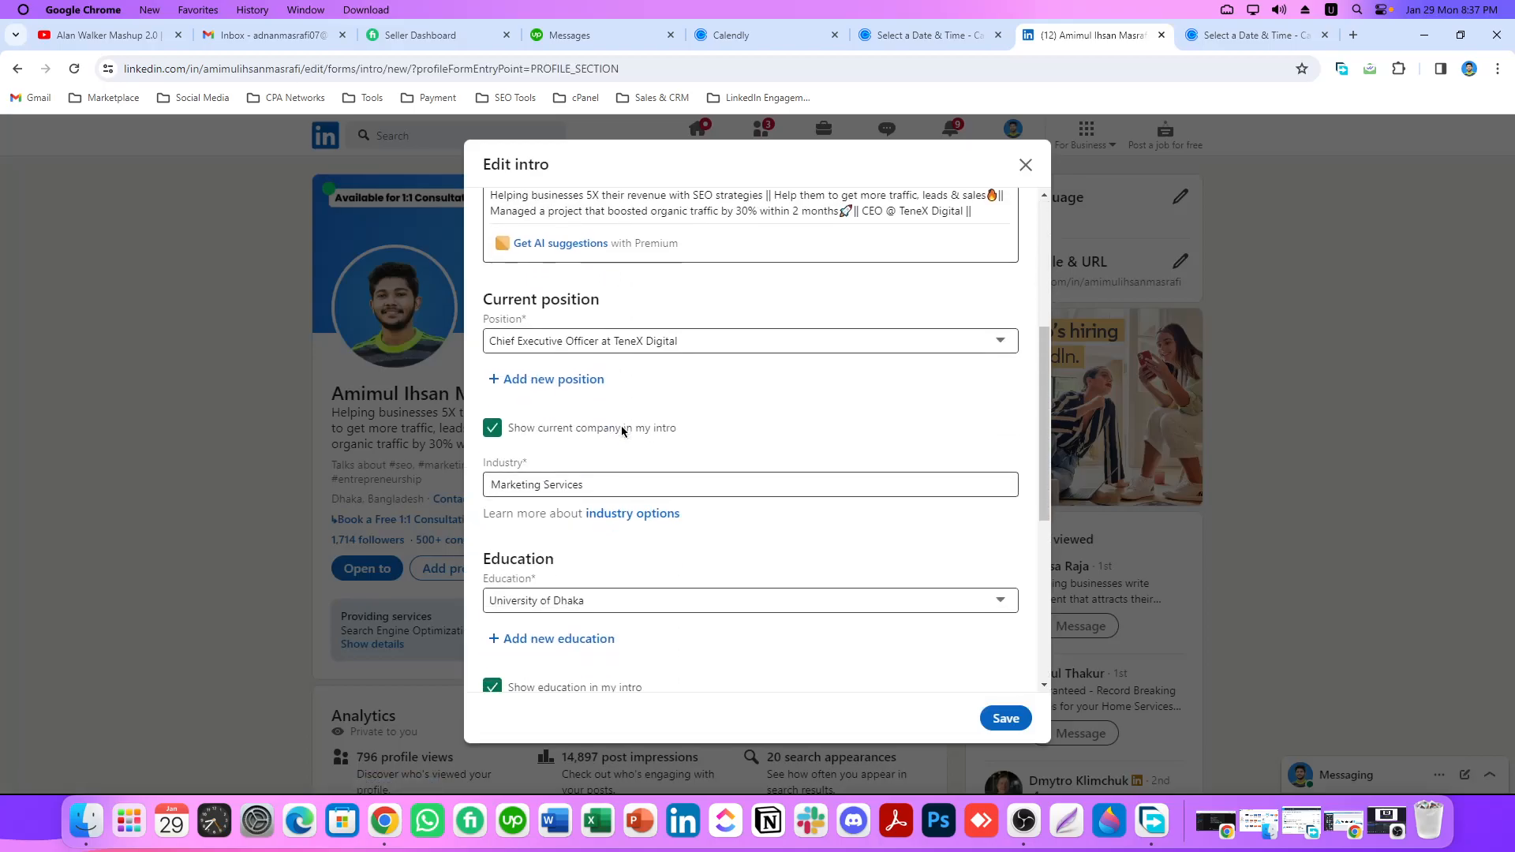
pyautogui.scroll(-5, 621, 431)
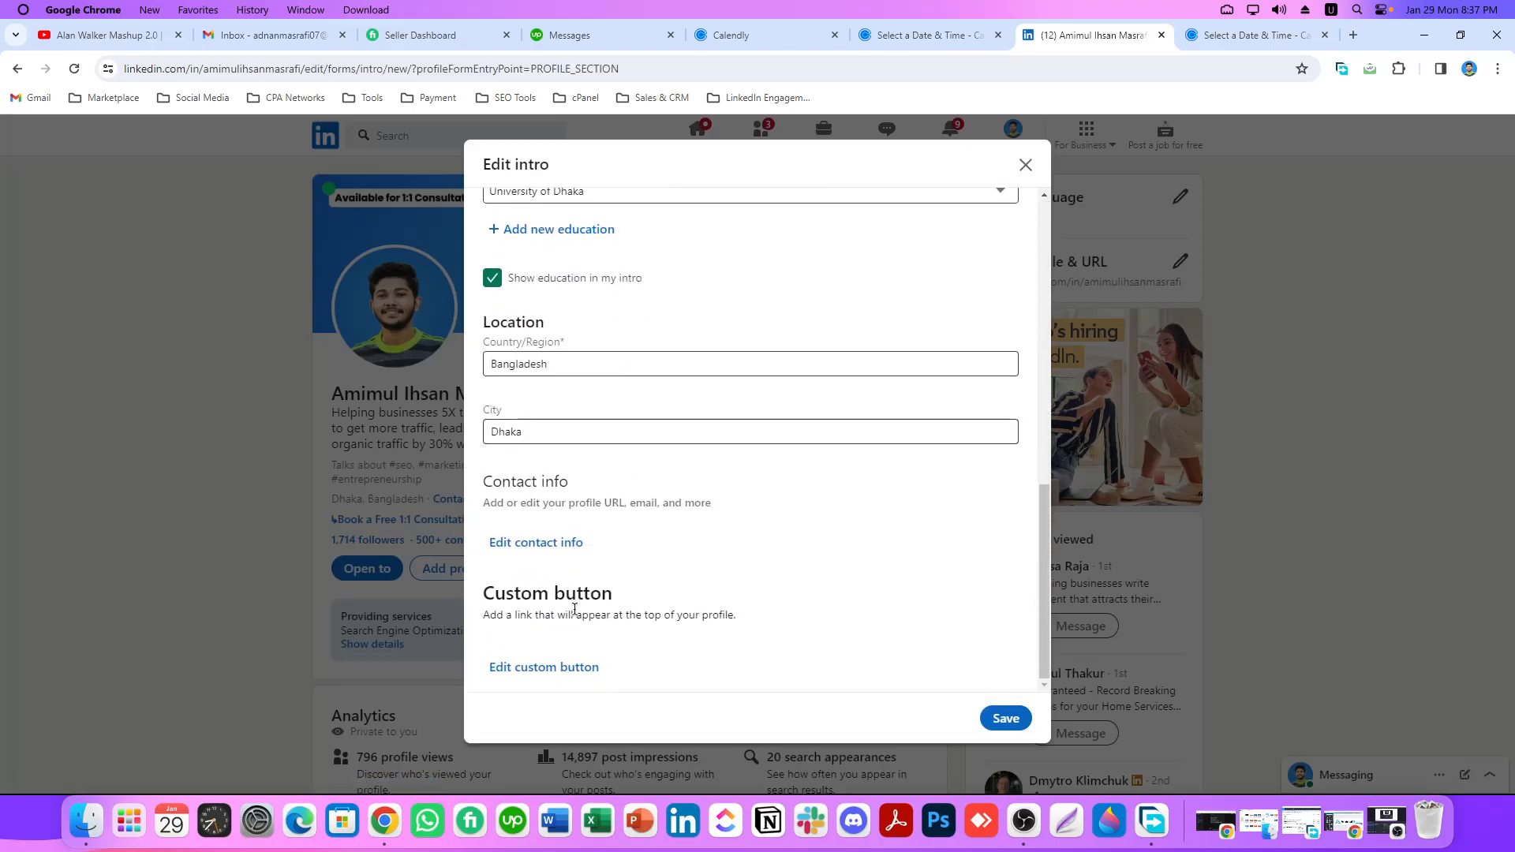
pyautogui.moveTo(484, 595); pyautogui.dragTo(697, 601)
pyautogui.click(695, 600)
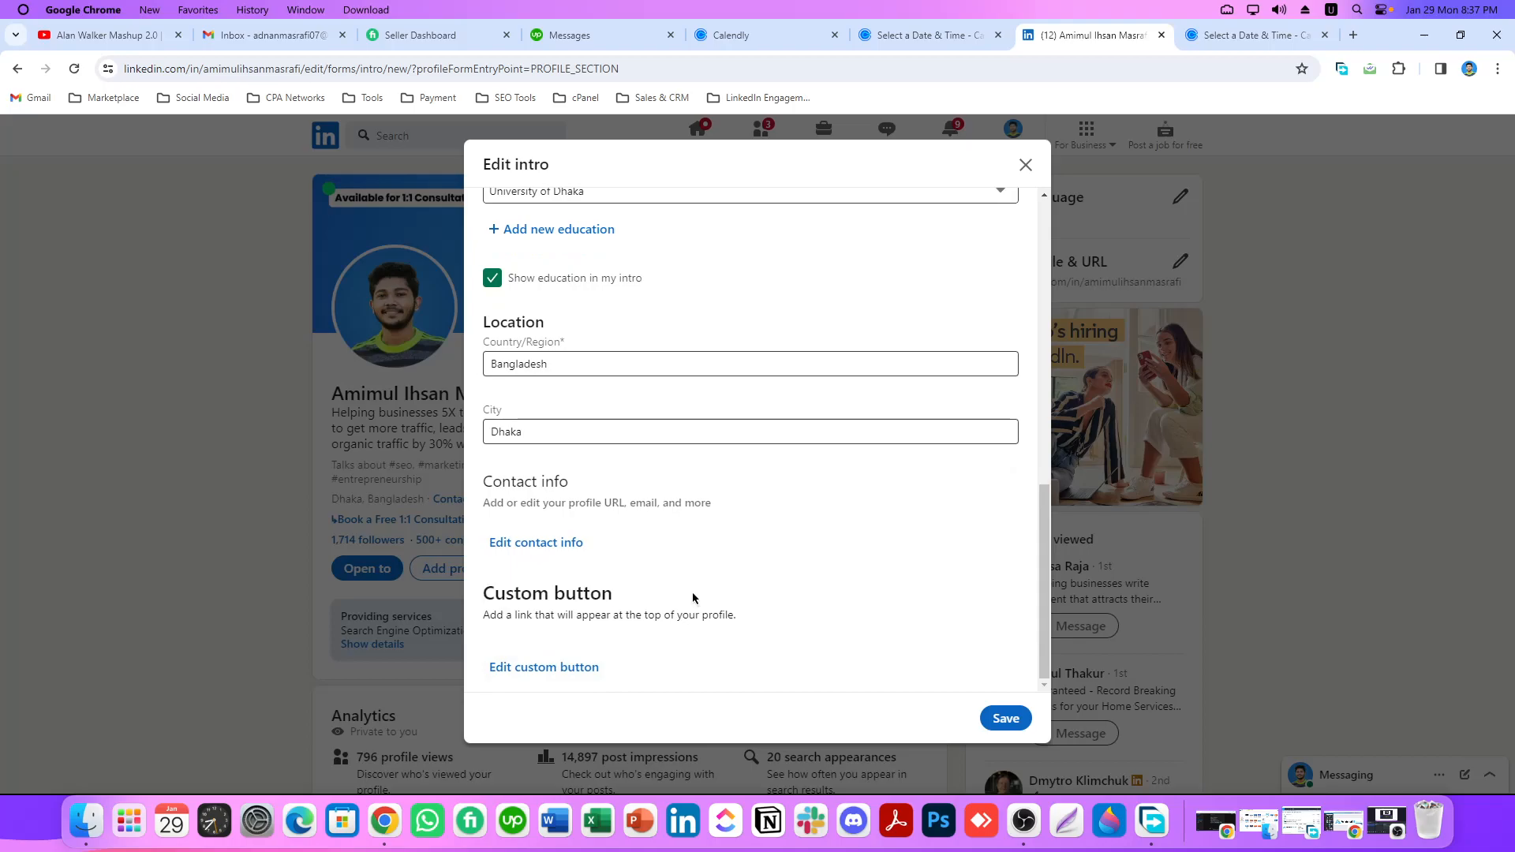
pyautogui.click(550, 671)
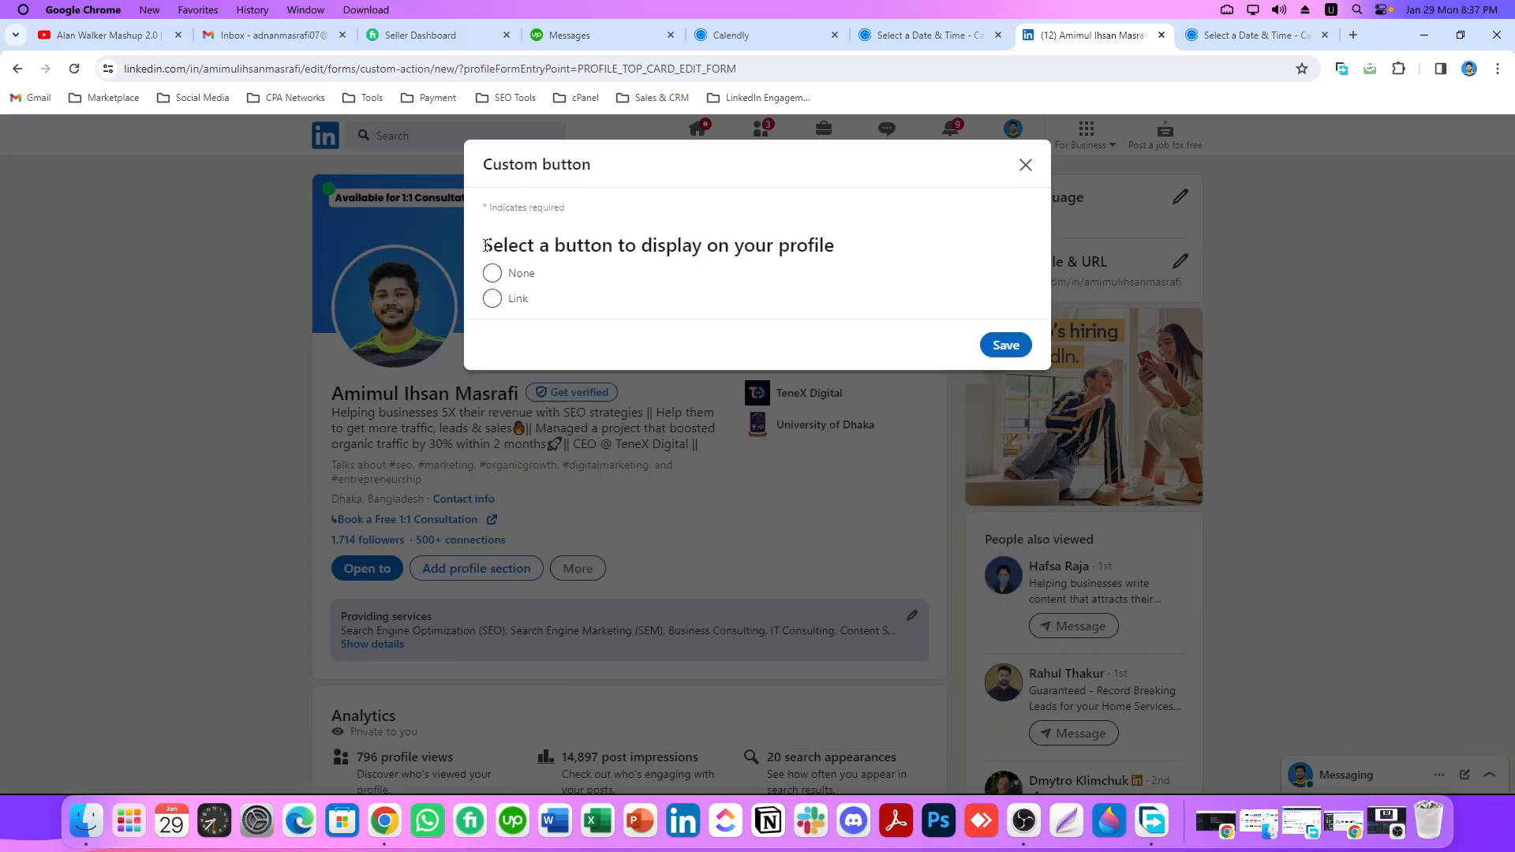
# - Choose the Link option for the custom profile button and examine its link text and Calendly URL
pyautogui.moveTo(484, 245); pyautogui.dragTo(831, 247)
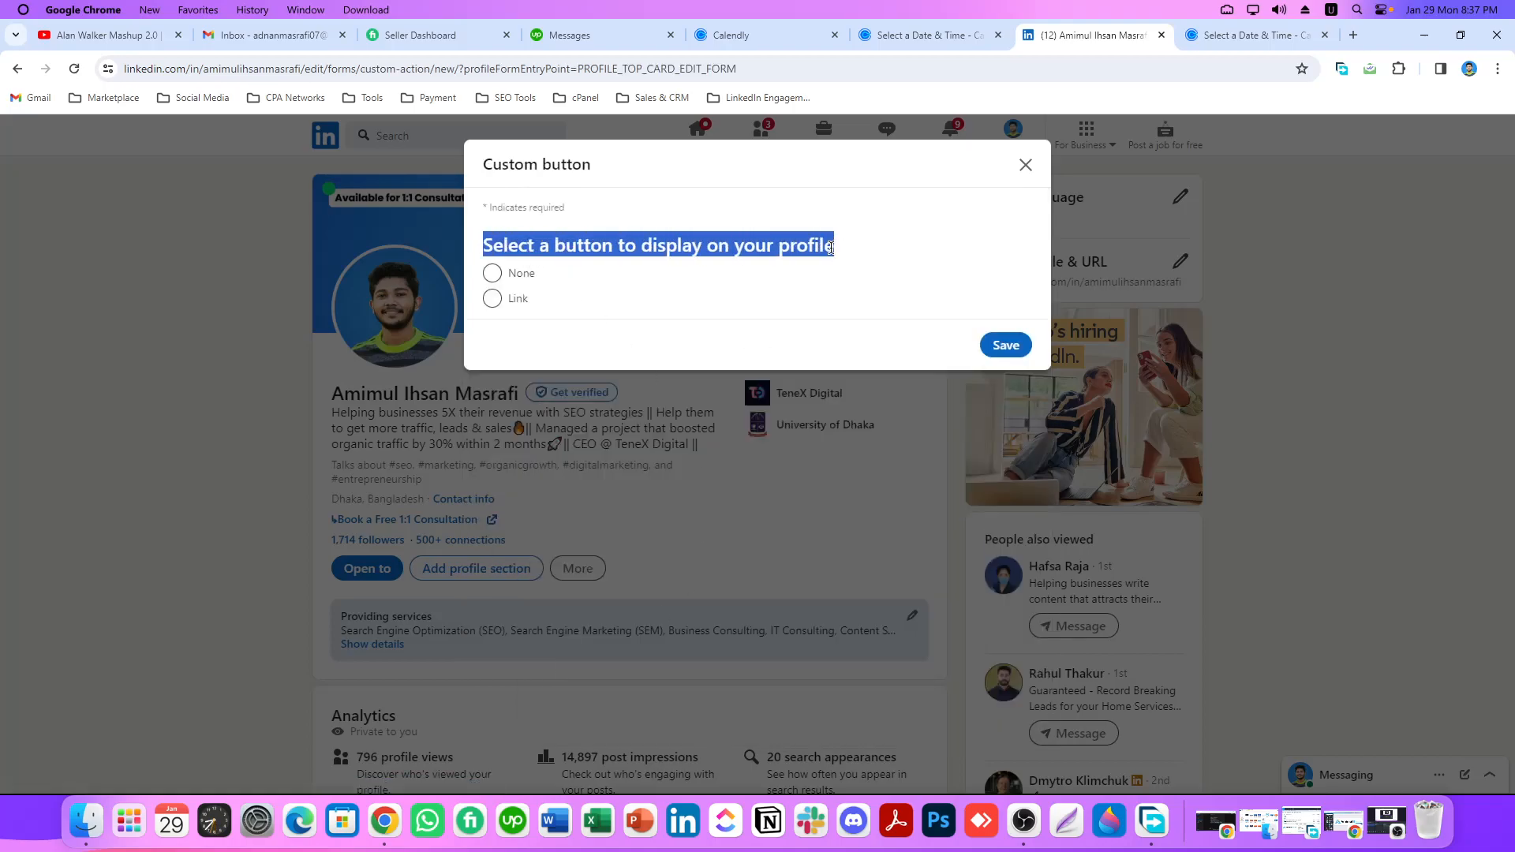
pyautogui.click(809, 244)
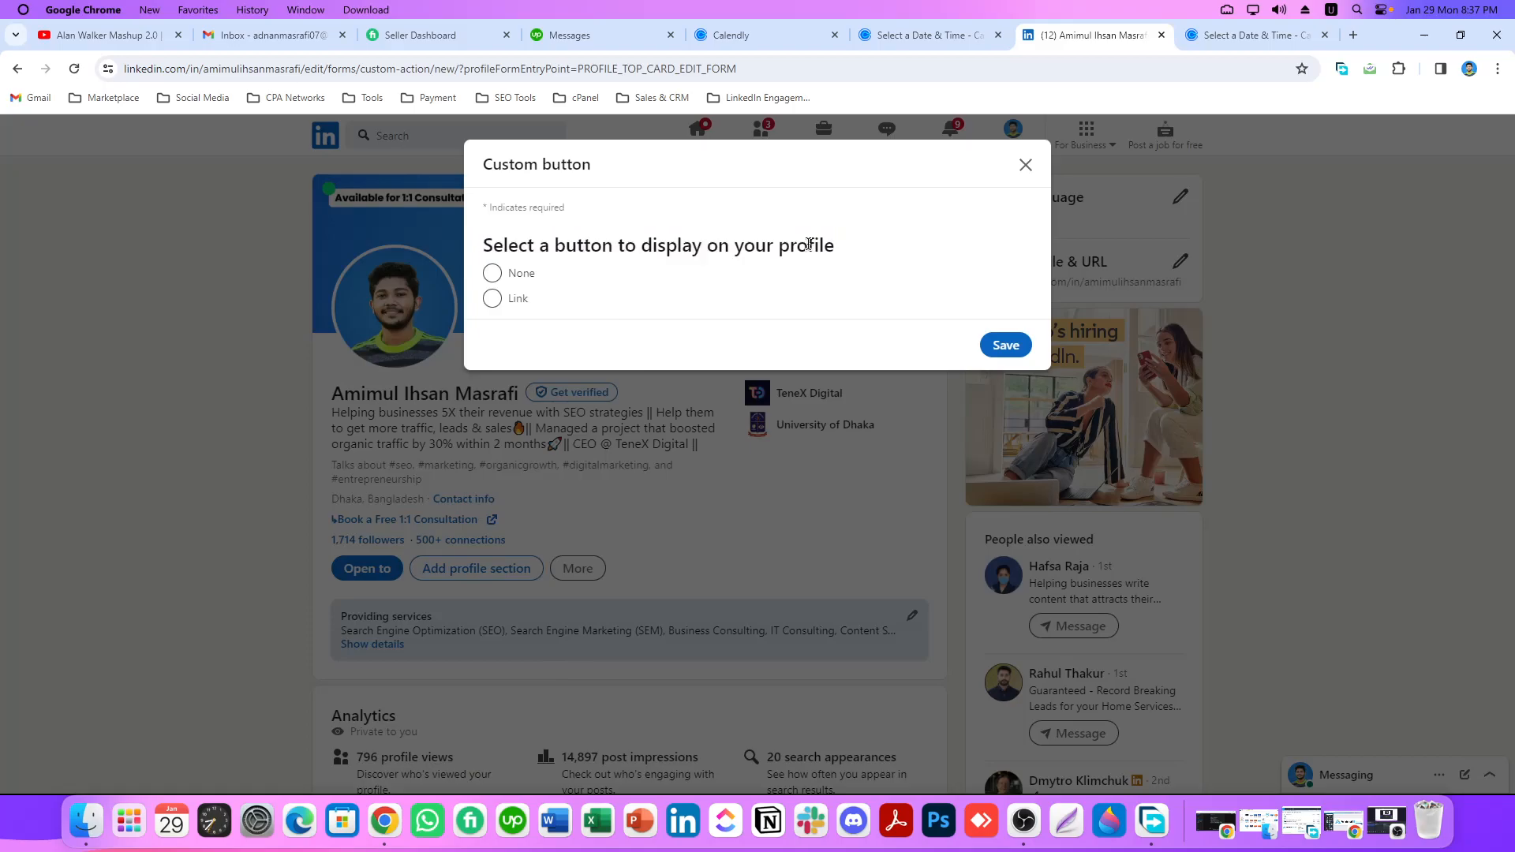
pyautogui.moveTo(830, 246); pyautogui.dragTo(476, 251)
pyautogui.click(622, 247)
pyautogui.click(492, 300)
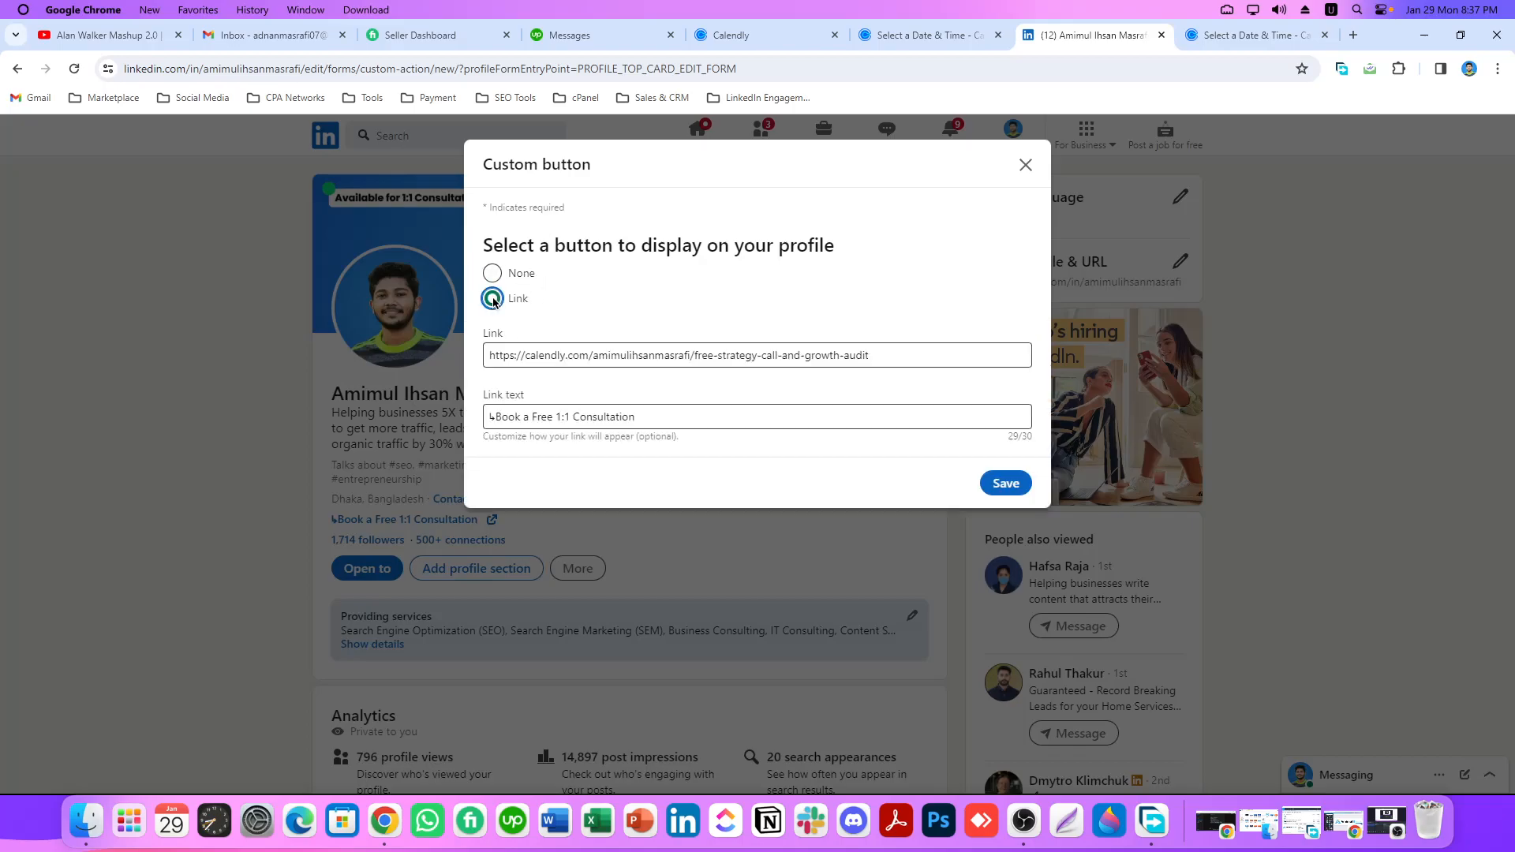
pyautogui.moveTo(498, 415); pyautogui.dragTo(639, 419)
pyautogui.click(640, 419)
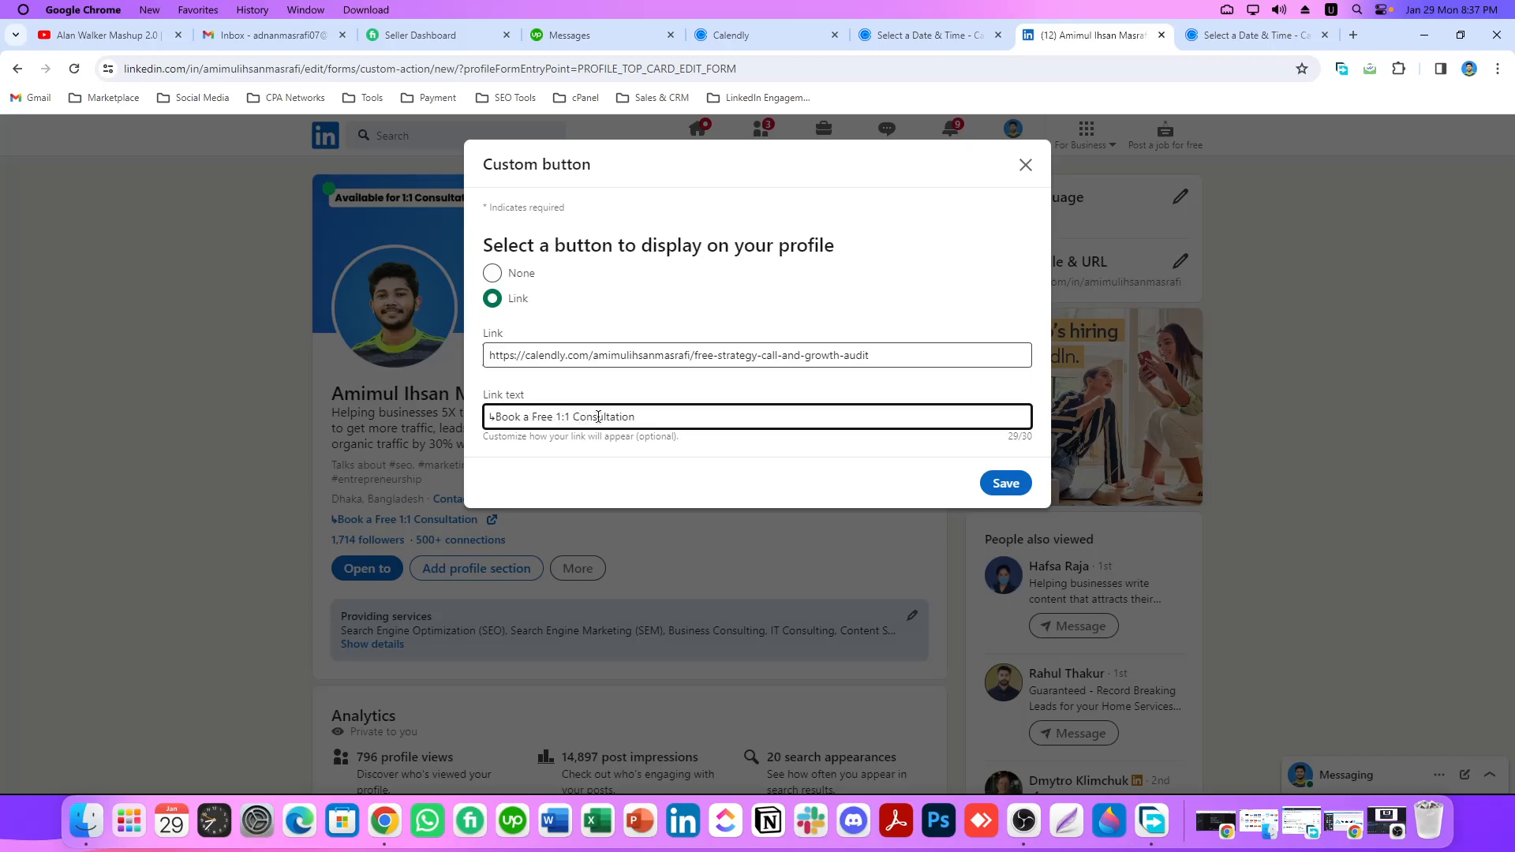
pyautogui.moveTo(672, 421); pyautogui.dragTo(494, 418)
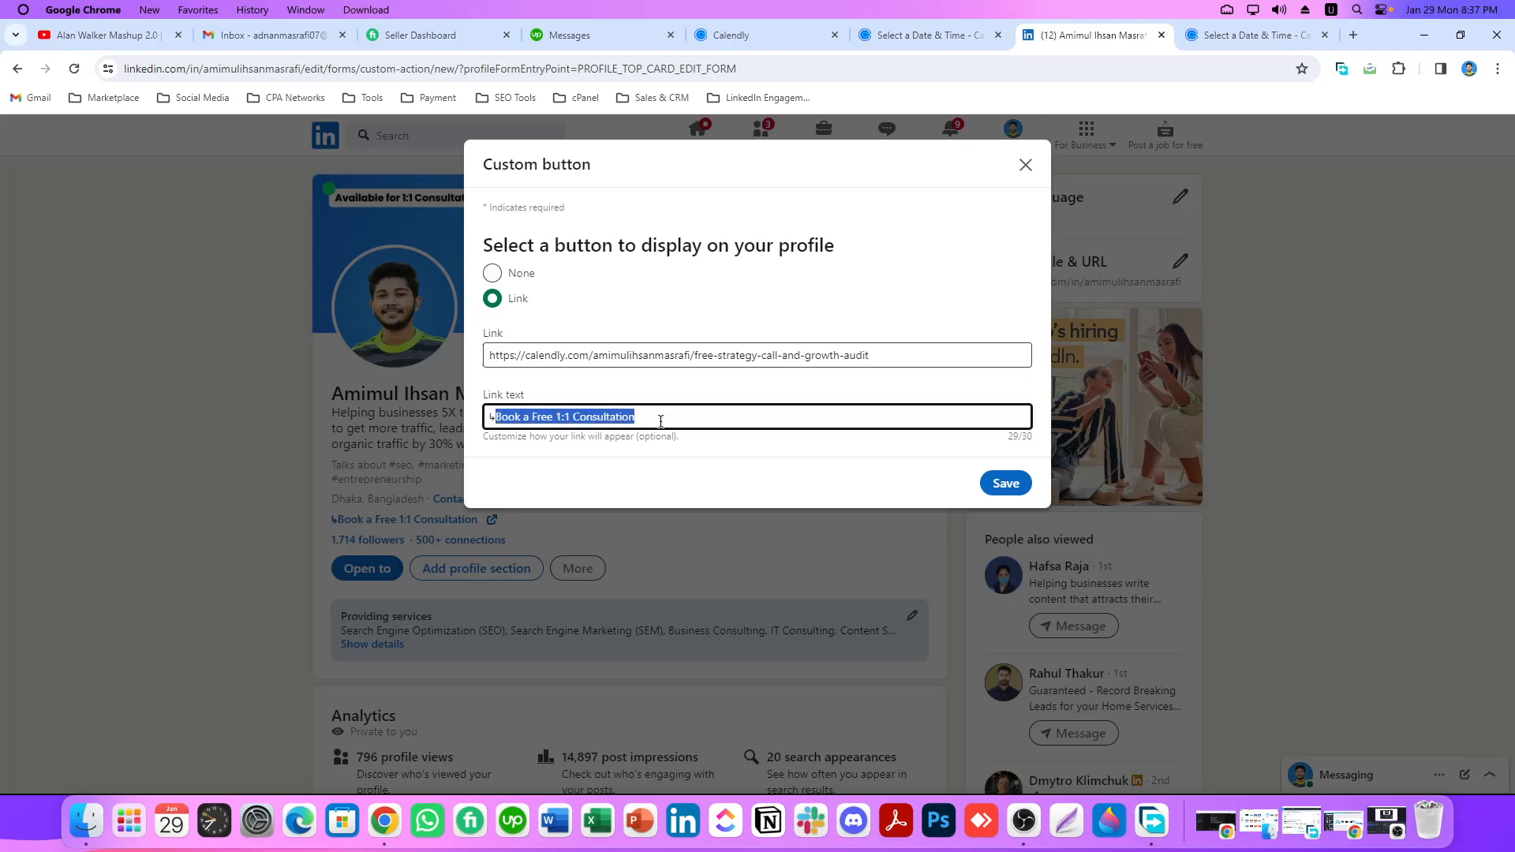
pyautogui.click(660, 421)
pyautogui.moveTo(897, 355); pyautogui.dragTo(477, 358)
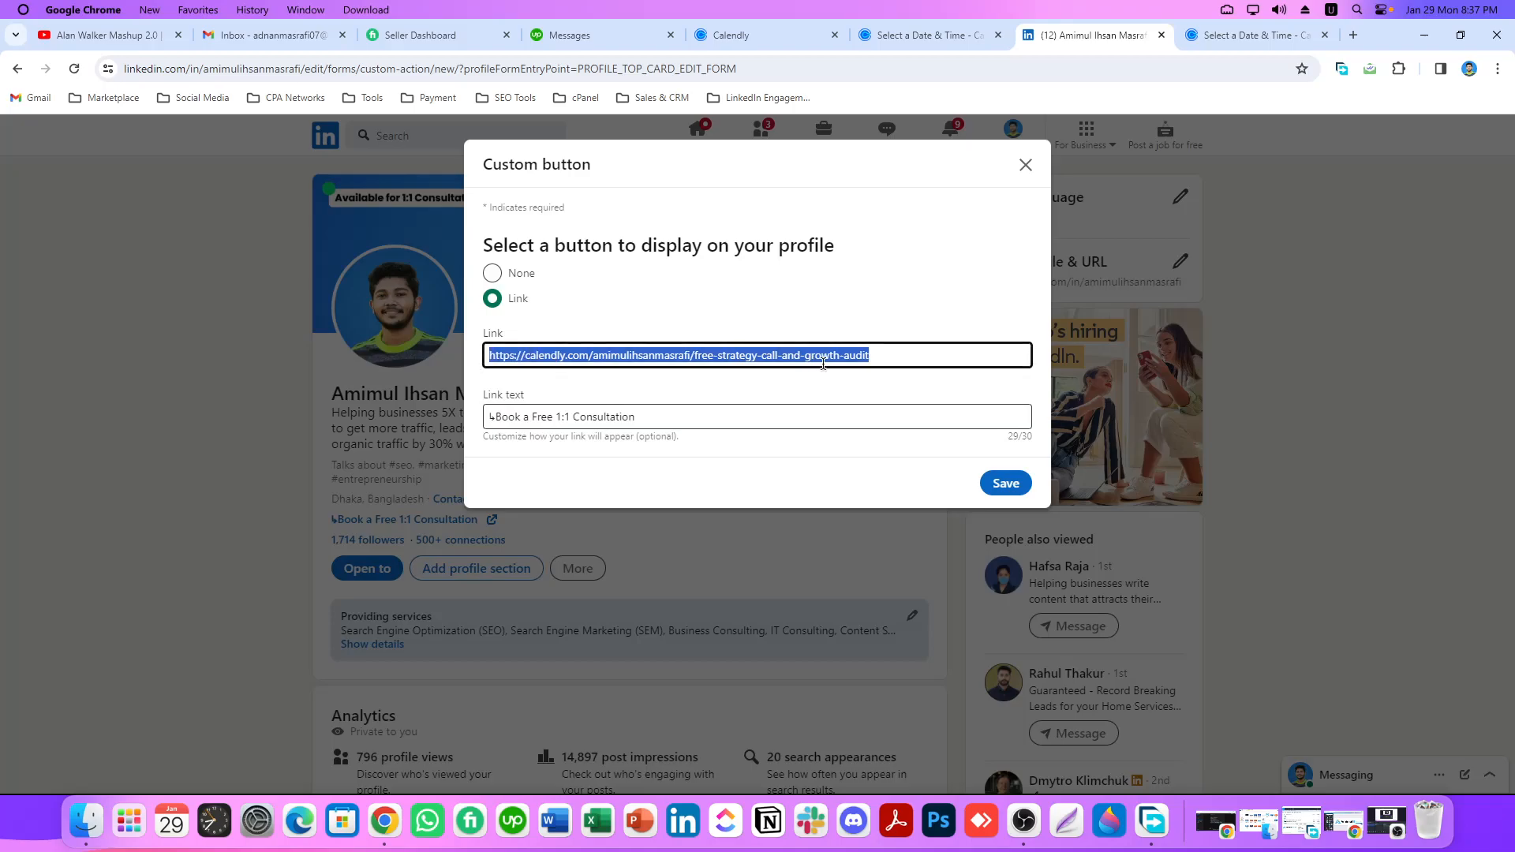
pyautogui.click(893, 354)
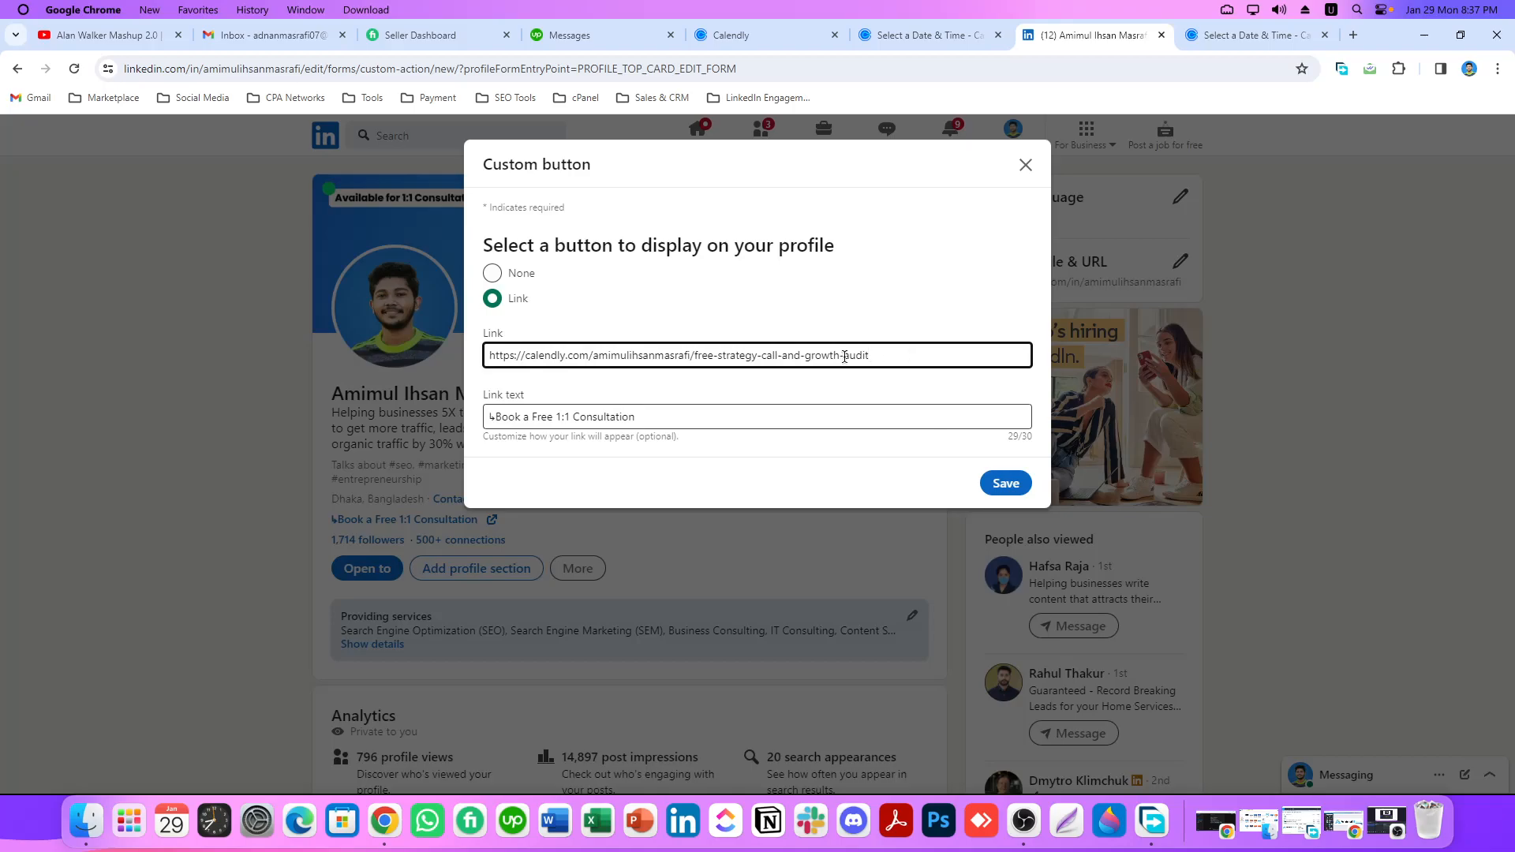
# - Discard the custom button changes and close the intro editor
pyautogui.click(1025, 165)
pyautogui.click(843, 386)
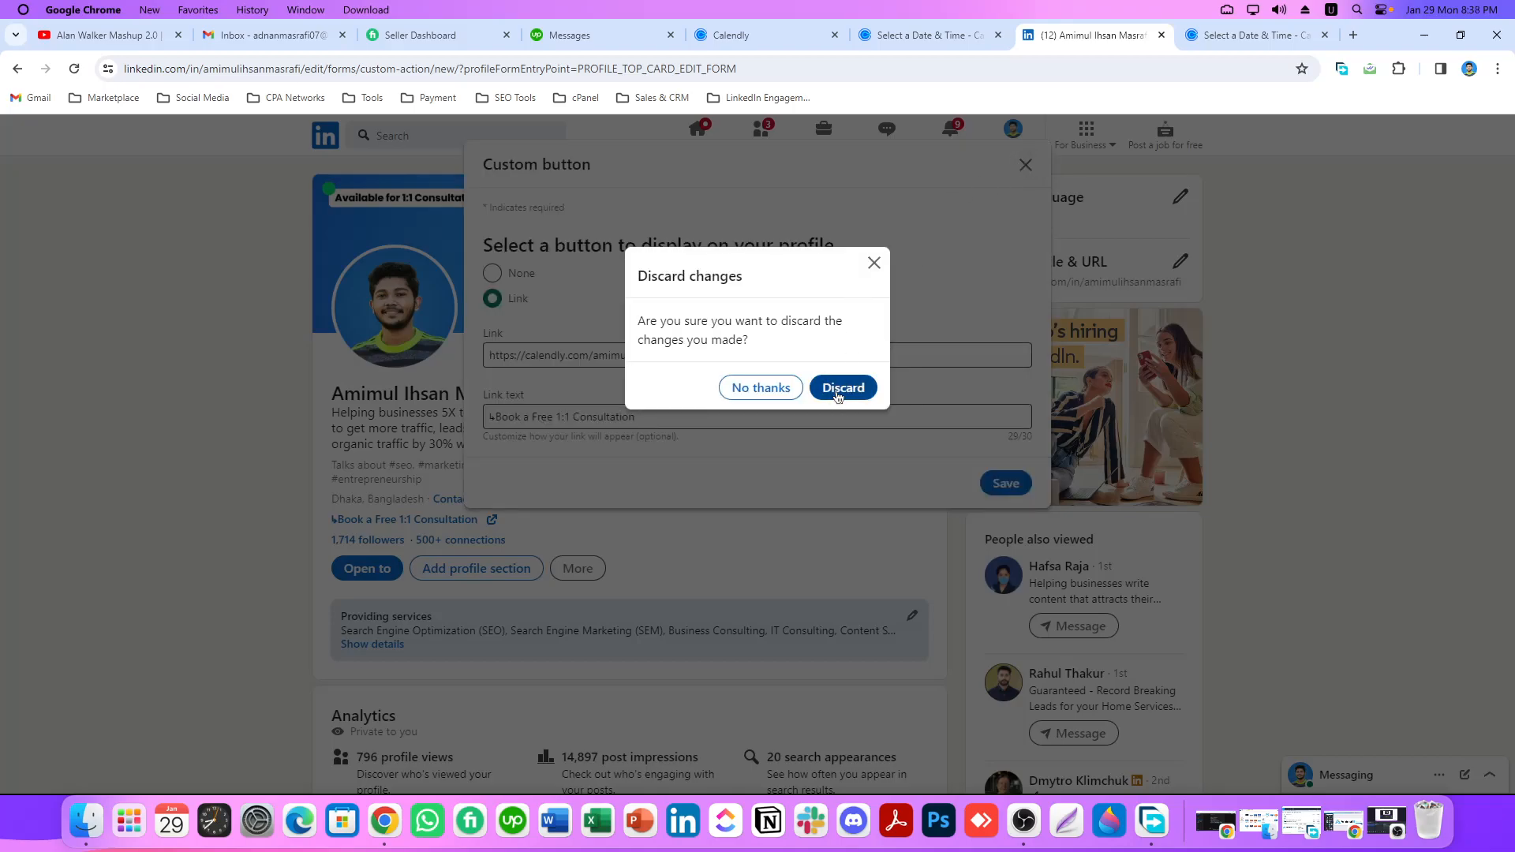
pyautogui.click(1024, 166)
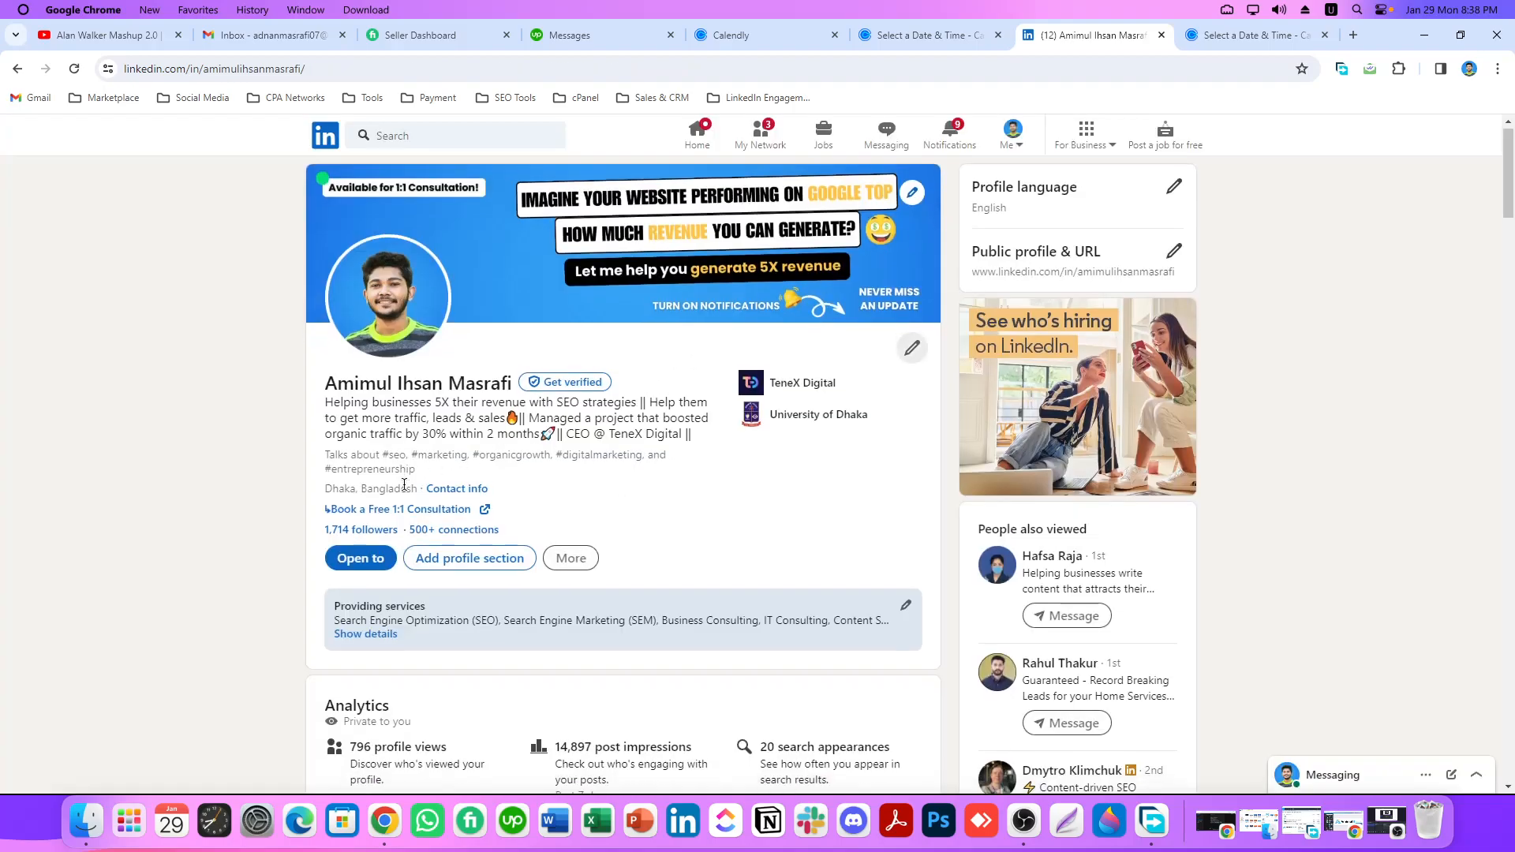
# - Find the consultation link on the profile and look over the TeneX Digital booking page it leads to
pyautogui.scroll(-1, 473, 465)
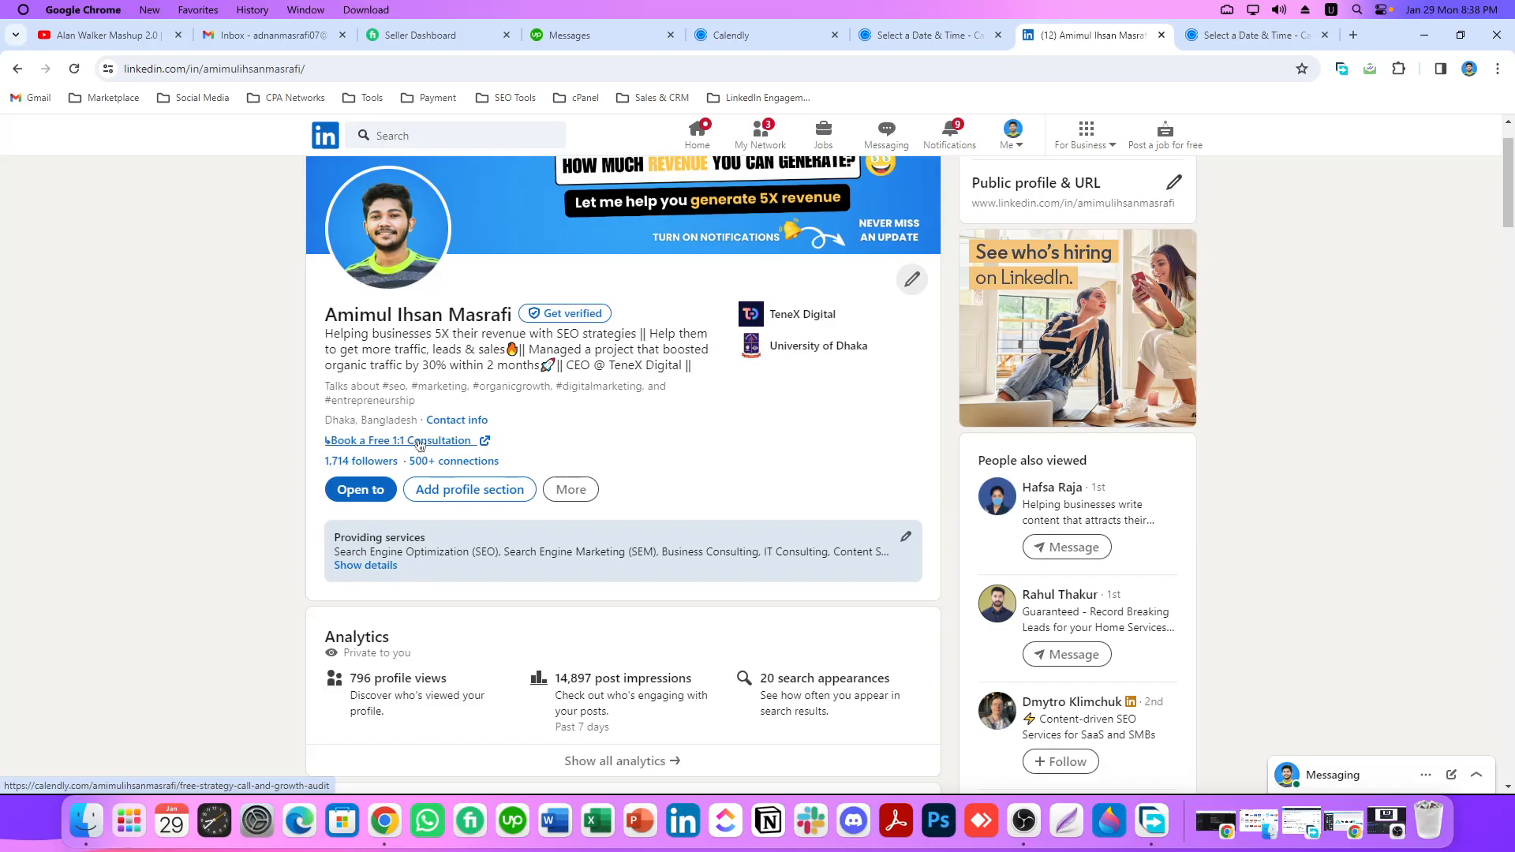
pyautogui.click(1196, 36)
pyautogui.scroll(-2, 600, 315)
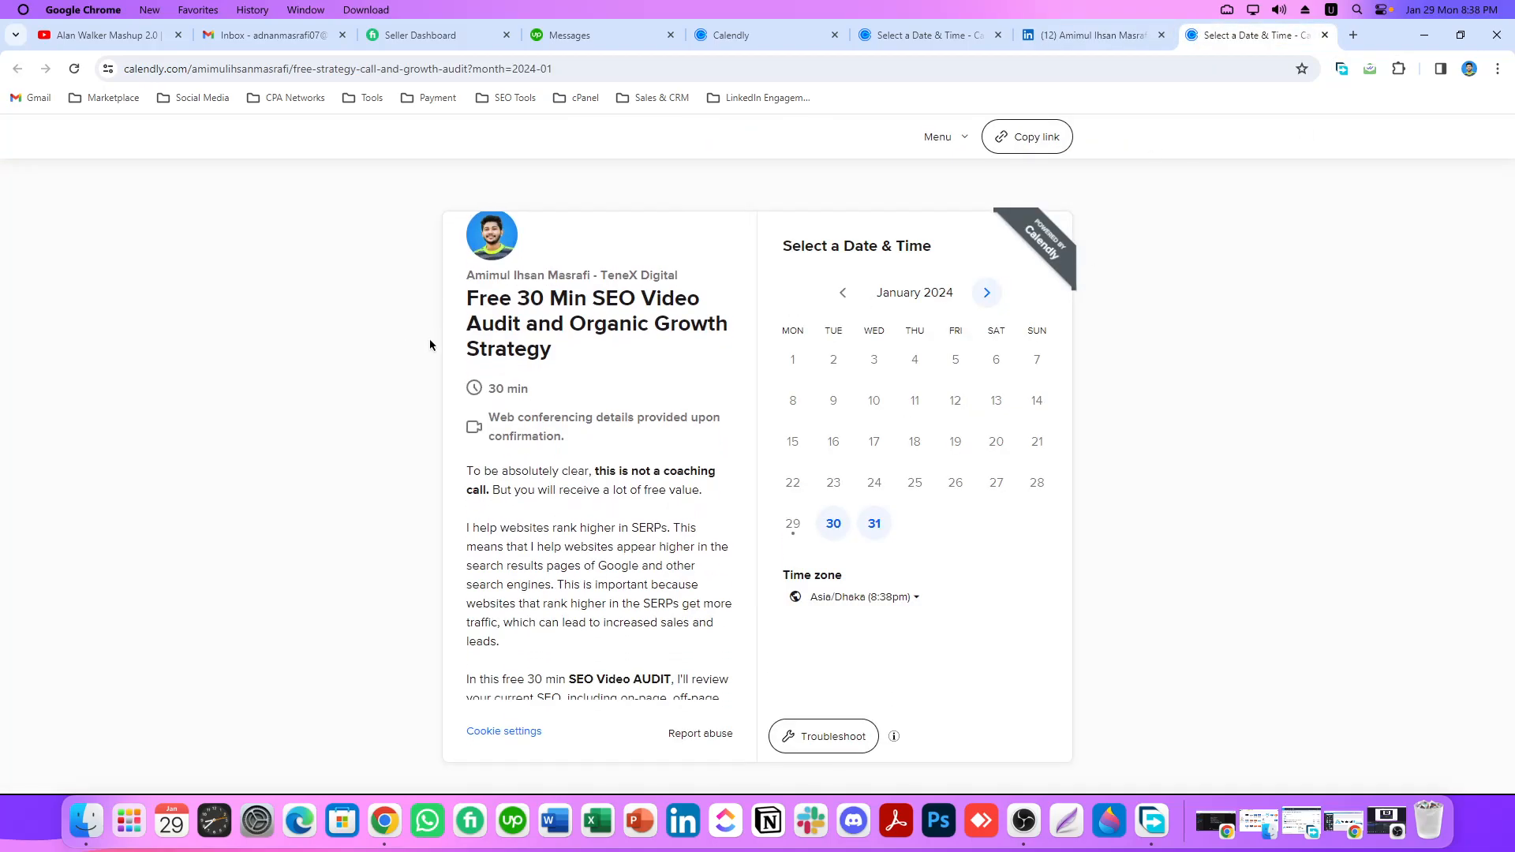
pyautogui.scroll(3, 612, 359)
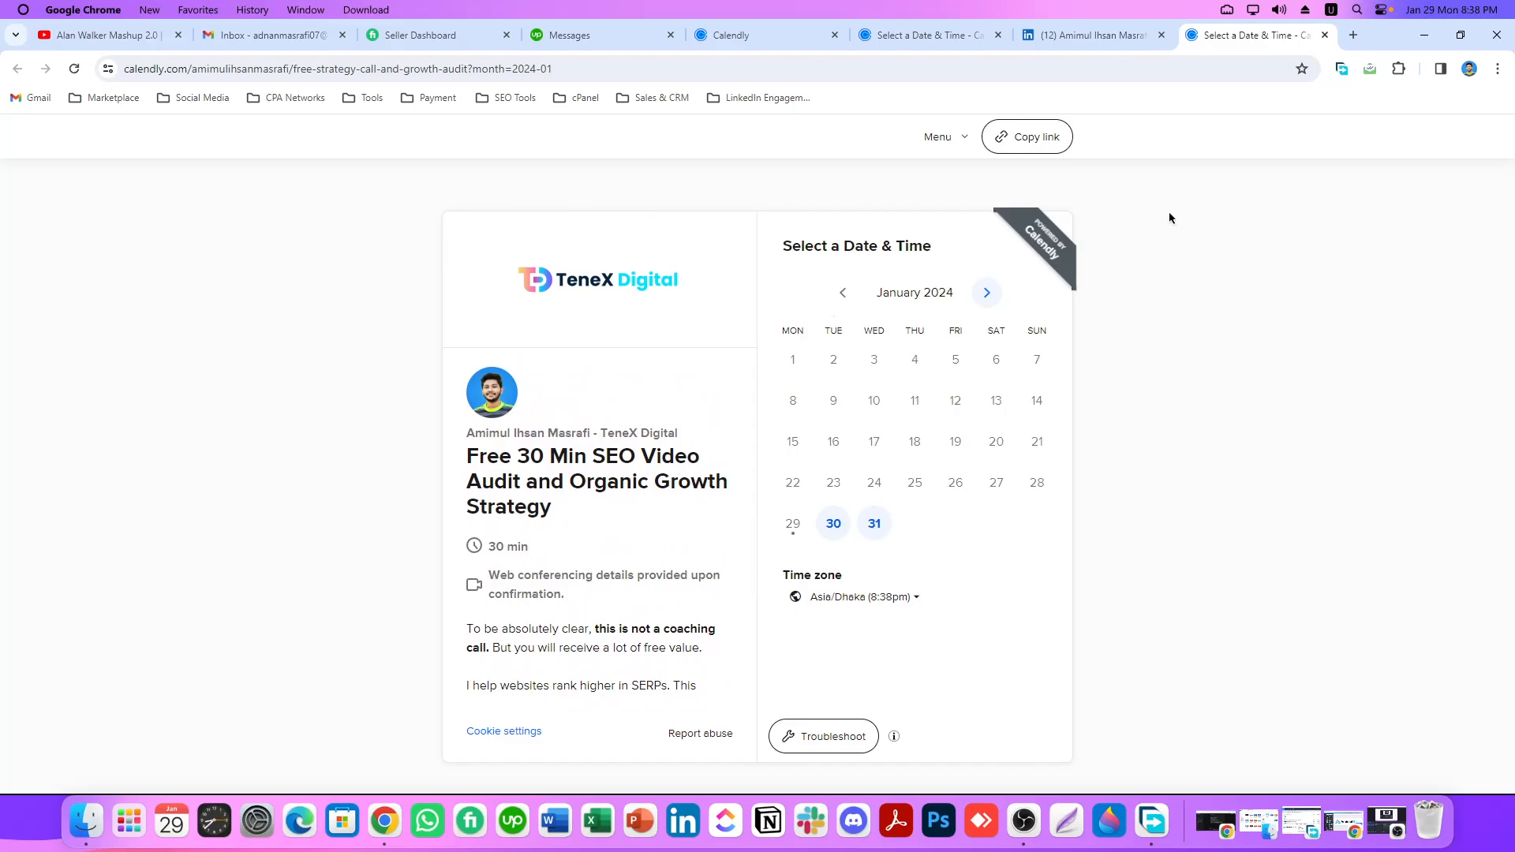